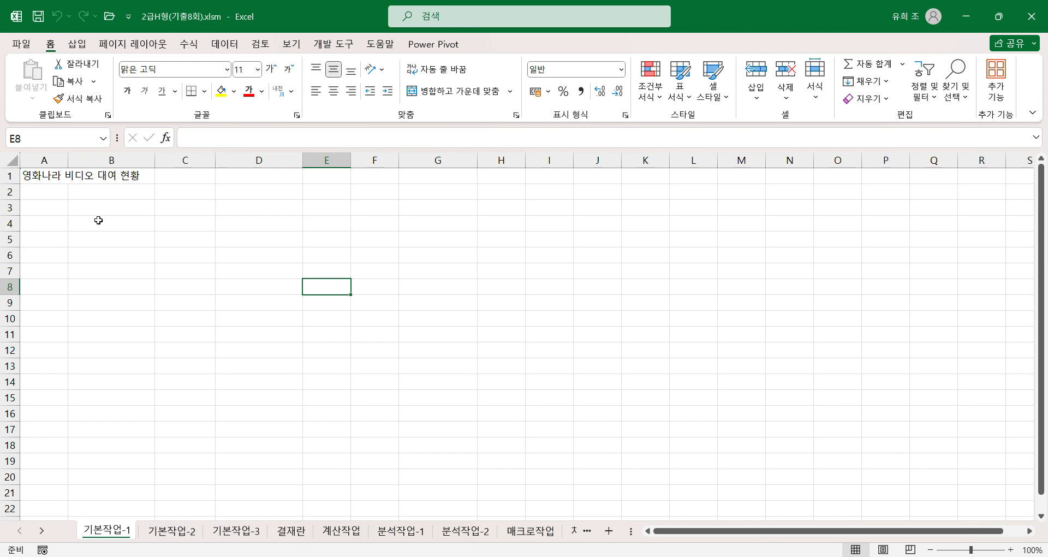
{"action": "left_click", "coordinate": [40, 204]}
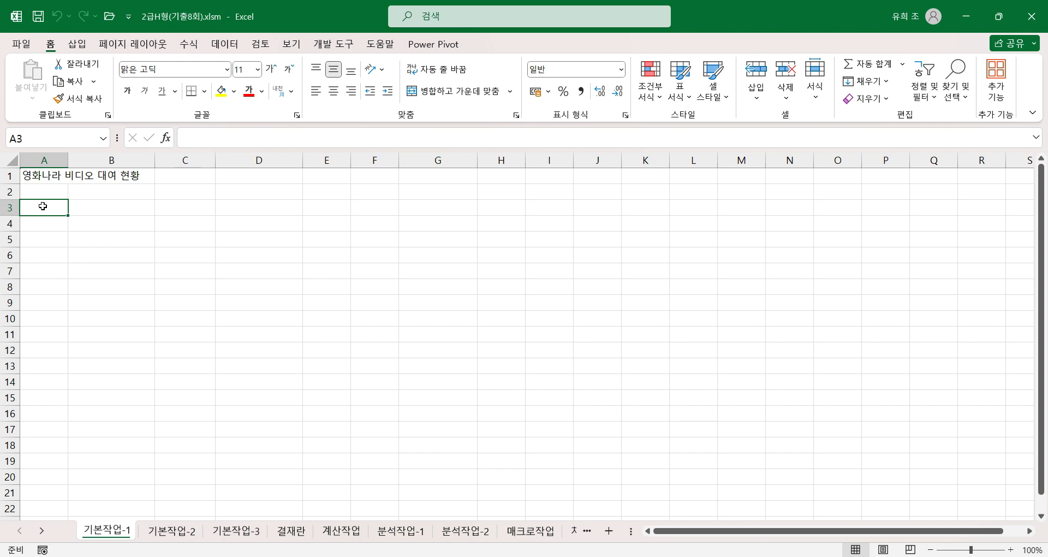
{"action": "left_click_drag", "start_coordinate": [45, 209], "coordinate": [440, 313]}
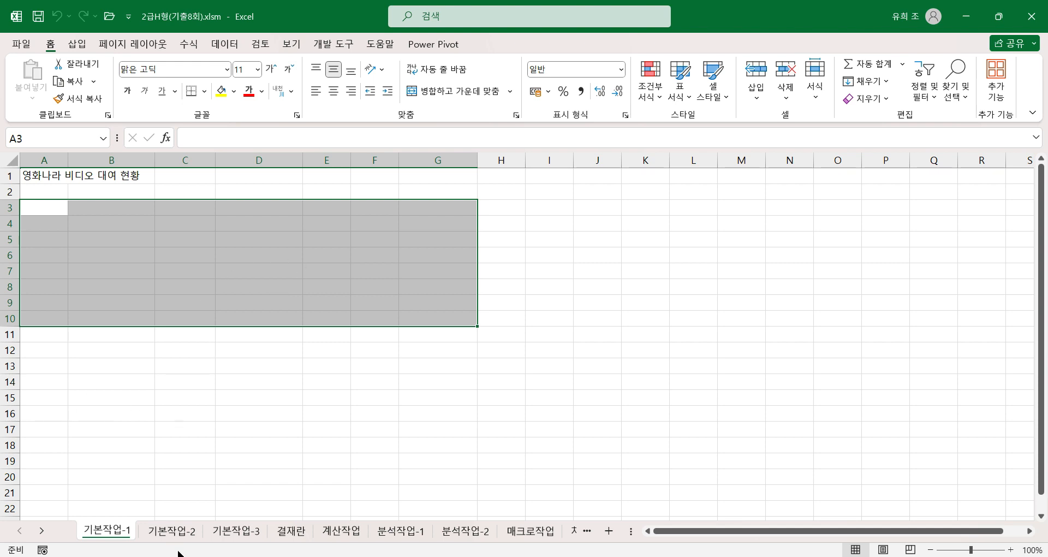
Step: On the 기본작업-2 sheet, merge and center the title across A1:H1
{"action": "left_click", "coordinate": [174, 531]}
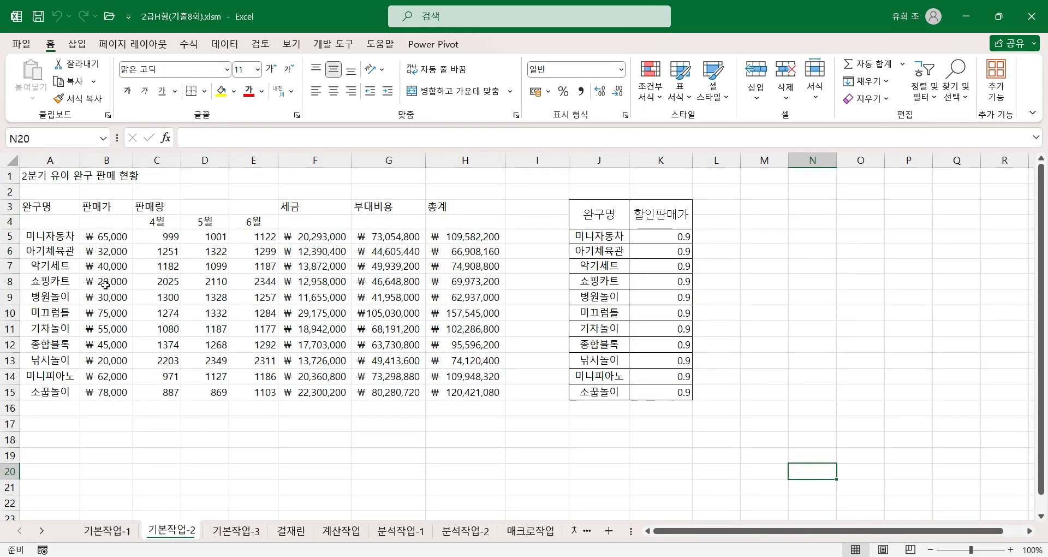
{"action": "left_click_drag", "start_coordinate": [59, 176], "coordinate": [505, 172]}
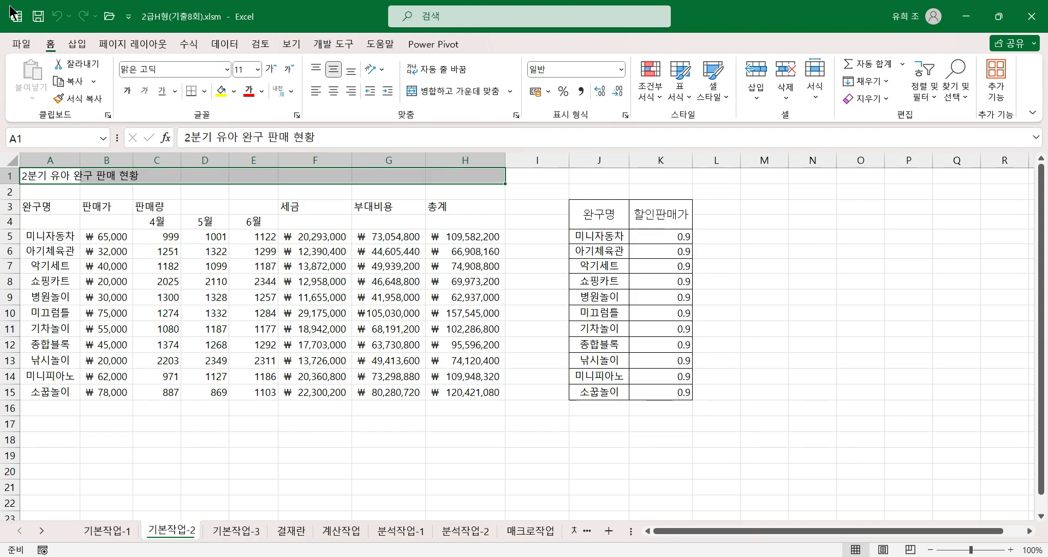
{"action": "left_click", "coordinate": [461, 89]}
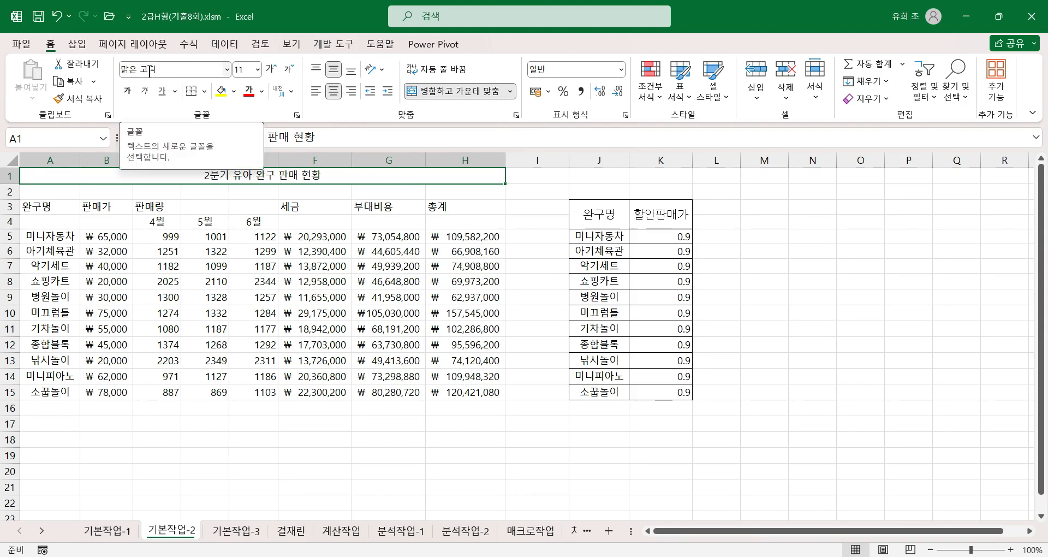
Step: Format the title in A1 with font size 20, bold and a double underline
{"action": "left_click", "coordinate": [257, 69]}
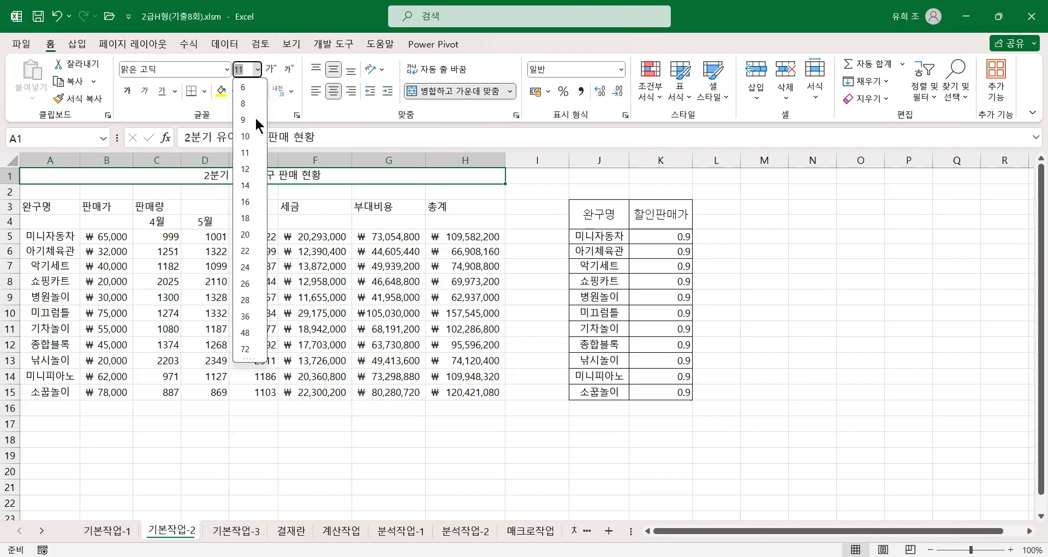
{"action": "left_click", "coordinate": [245, 235]}
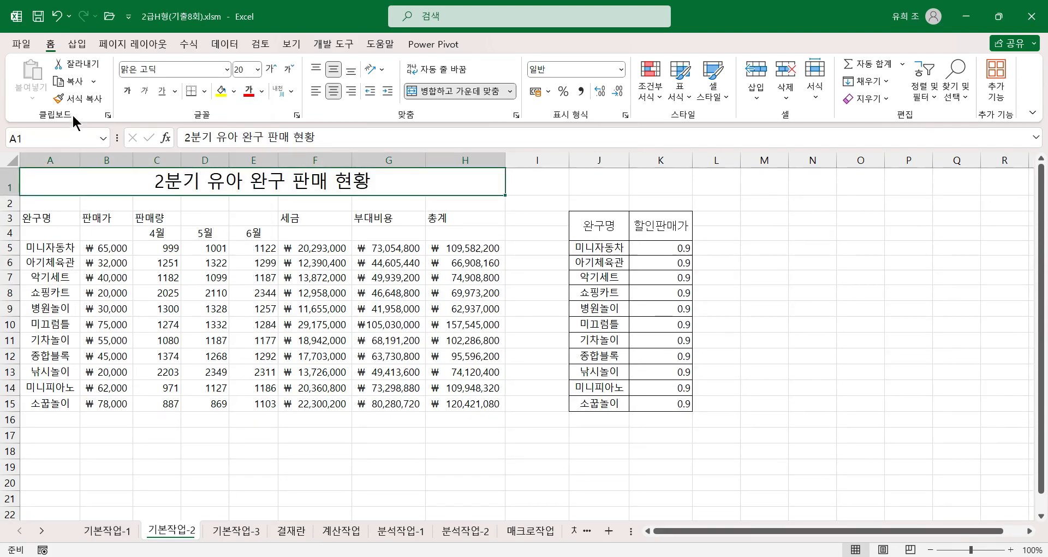
{"action": "left_click", "coordinate": [127, 91]}
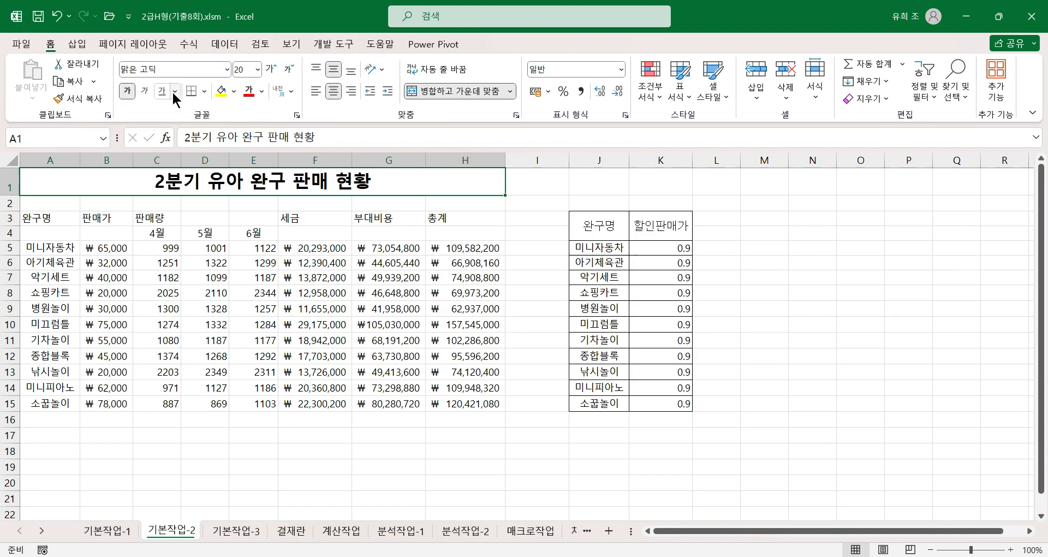
{"action": "left_click", "coordinate": [175, 91]}
{"action": "left_click", "coordinate": [191, 130]}
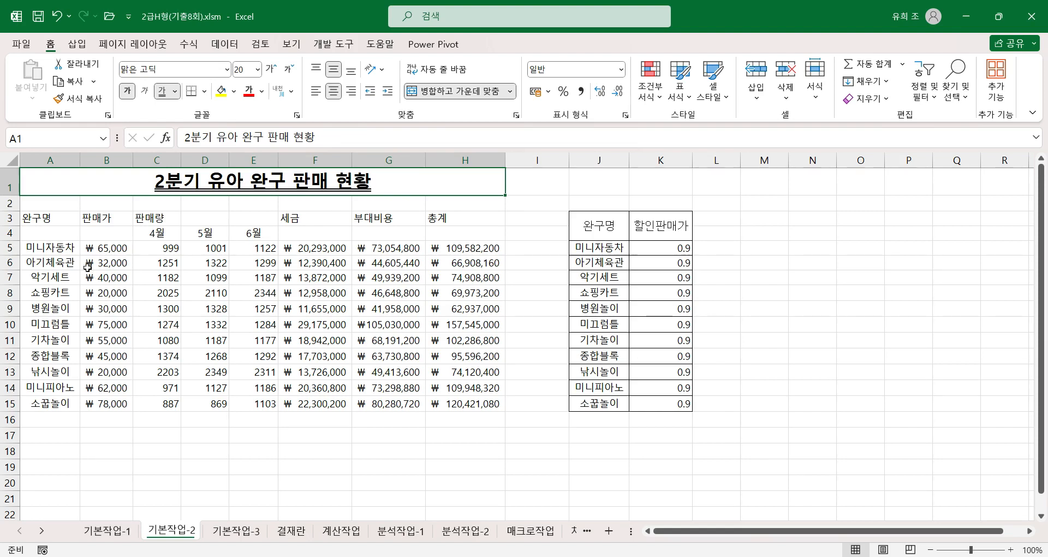
Step: Merge and center each of the header ranges A3:A4, B3:B4, C3:E3, F3:F4, G3:G4 and H3:H4
{"action": "left_click_drag", "start_coordinate": [52, 222], "coordinate": [52, 235]}
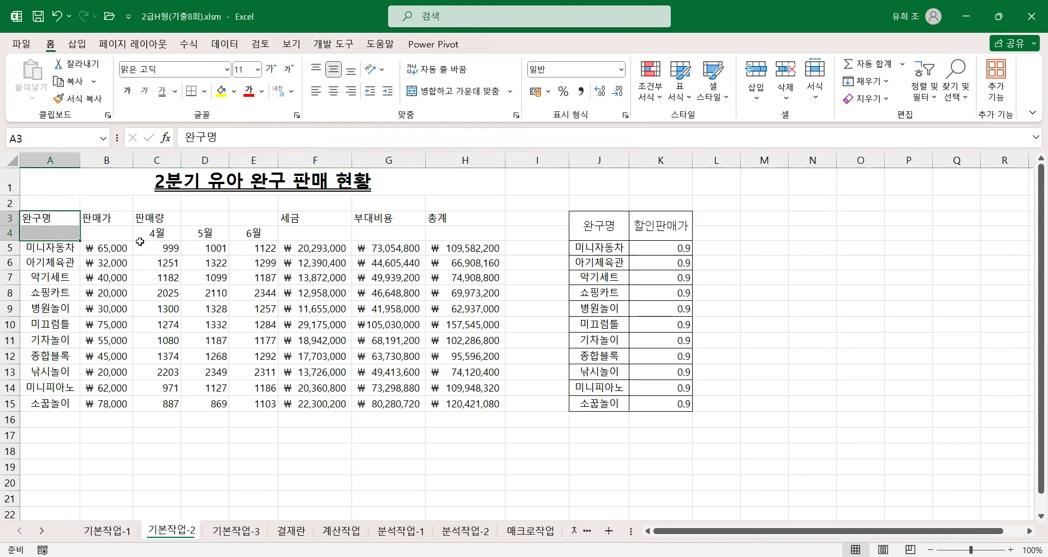
{"action": "left_click_drag", "start_coordinate": [117, 221], "coordinate": [110, 235]}
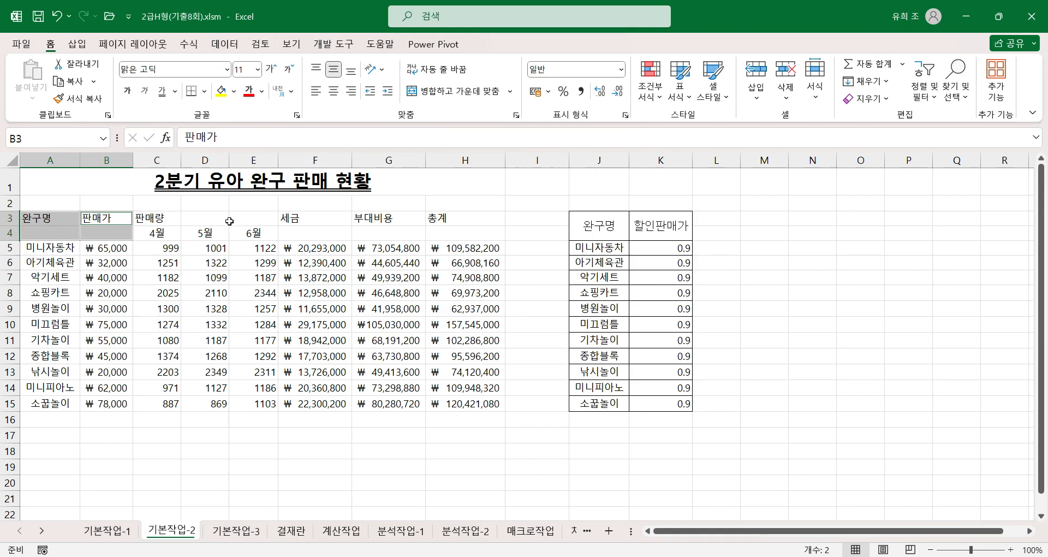
{"action": "left_click_drag", "start_coordinate": [158, 220], "coordinate": [259, 214]}
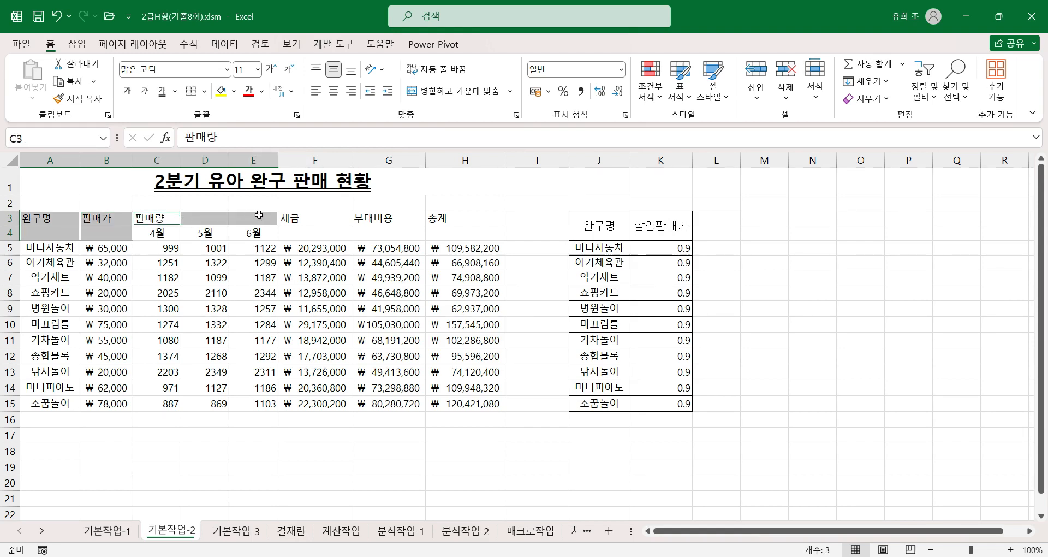
{"action": "left_click", "coordinate": [331, 222], "text": "ctrl"}
{"action": "left_click_drag", "start_coordinate": [331, 223], "coordinate": [328, 238]}
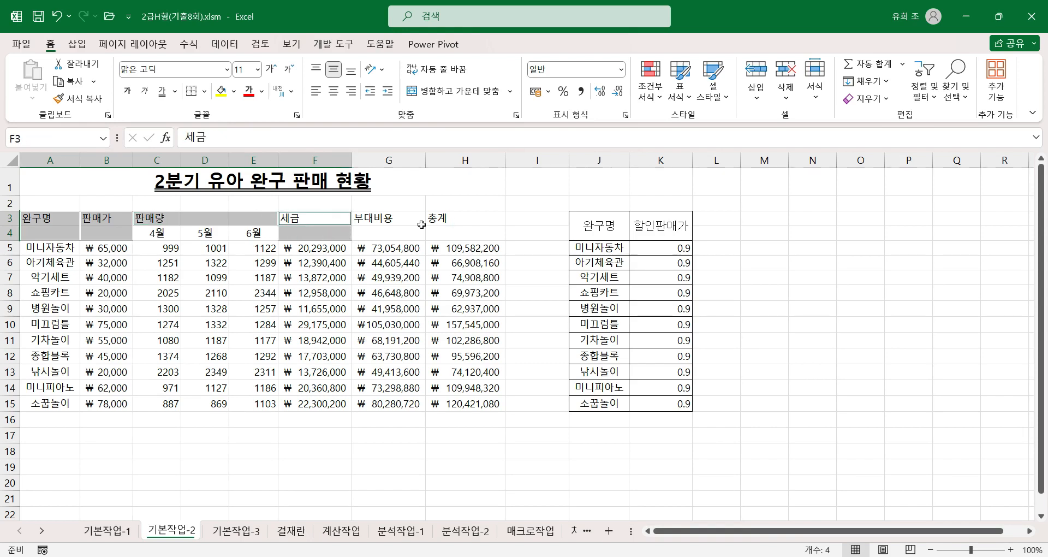
{"action": "left_click", "coordinate": [399, 218], "text": "ctrl"}
{"action": "left_click_drag", "start_coordinate": [399, 219], "coordinate": [398, 234]}
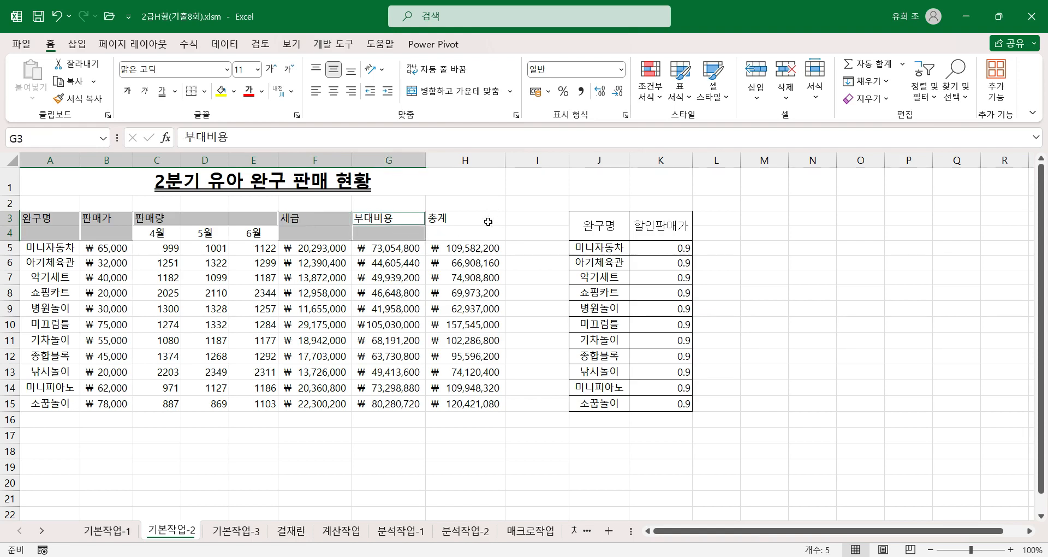
{"action": "left_click_drag", "start_coordinate": [463, 223], "coordinate": [463, 234]}
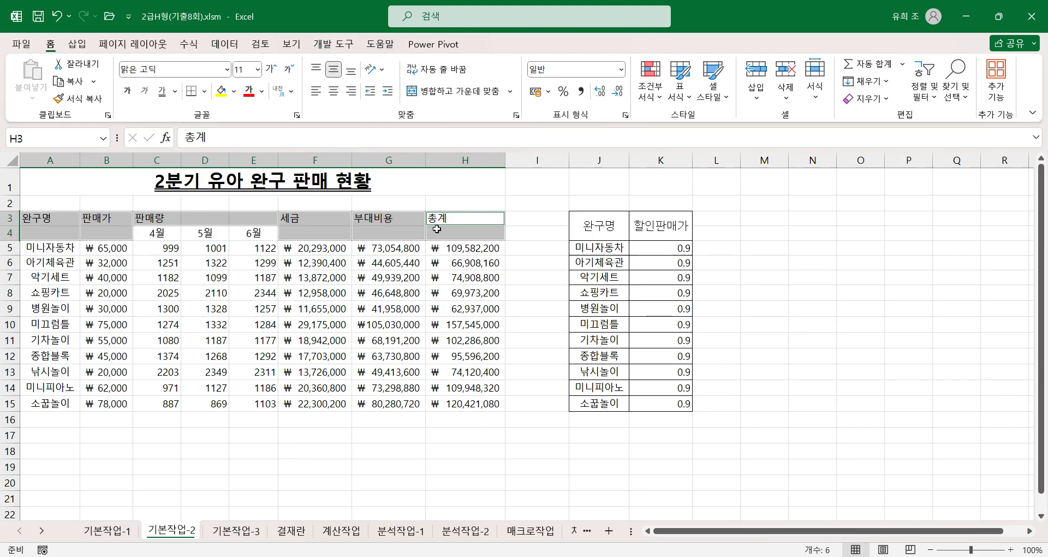
{"action": "left_click", "coordinate": [474, 94]}
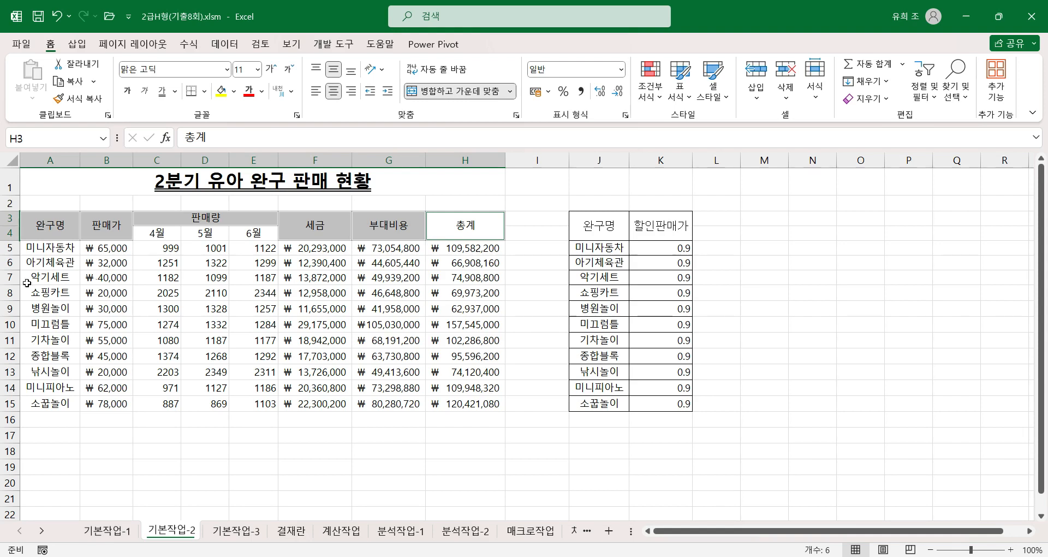
Step: Set the header range A3:H4 to the 돋움체 font at size 12
{"action": "left_click_drag", "start_coordinate": [35, 227], "coordinate": [465, 227]}
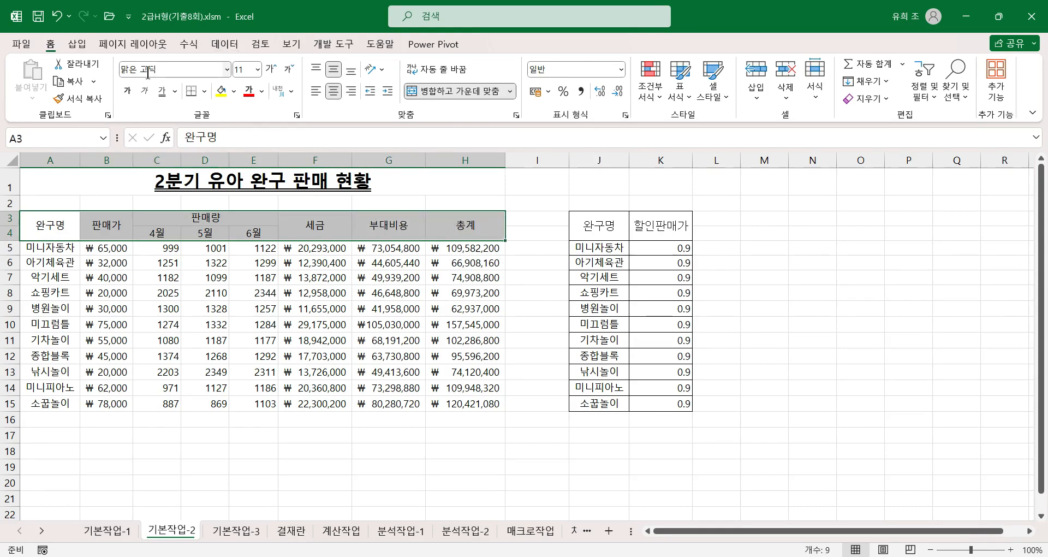
{"action": "left_click", "coordinate": [178, 72]}
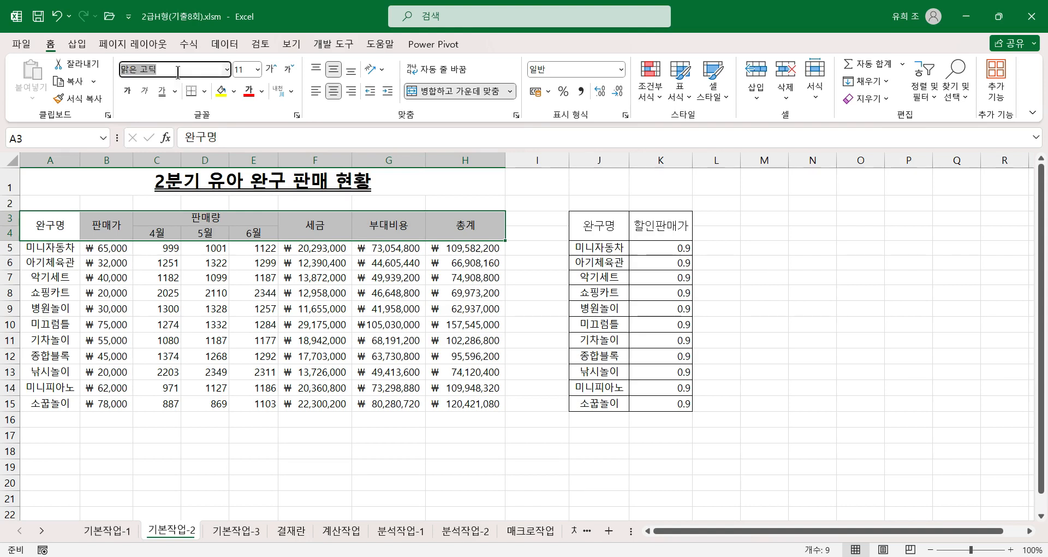
{"action": "type", "text": "ㄷ움ㅊㅔ"}
{"action": "key", "text": "Return"}
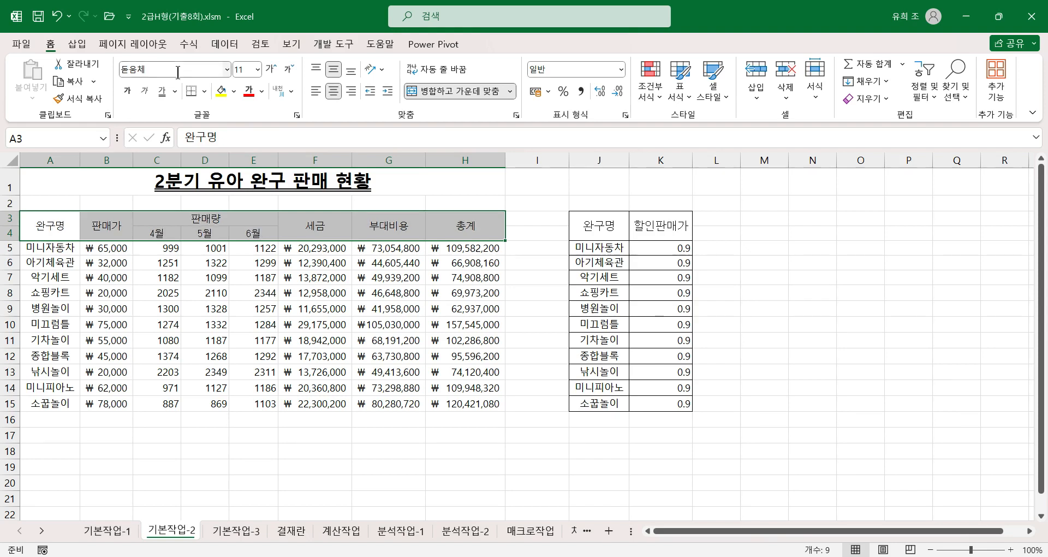
{"action": "left_click", "coordinate": [256, 68]}
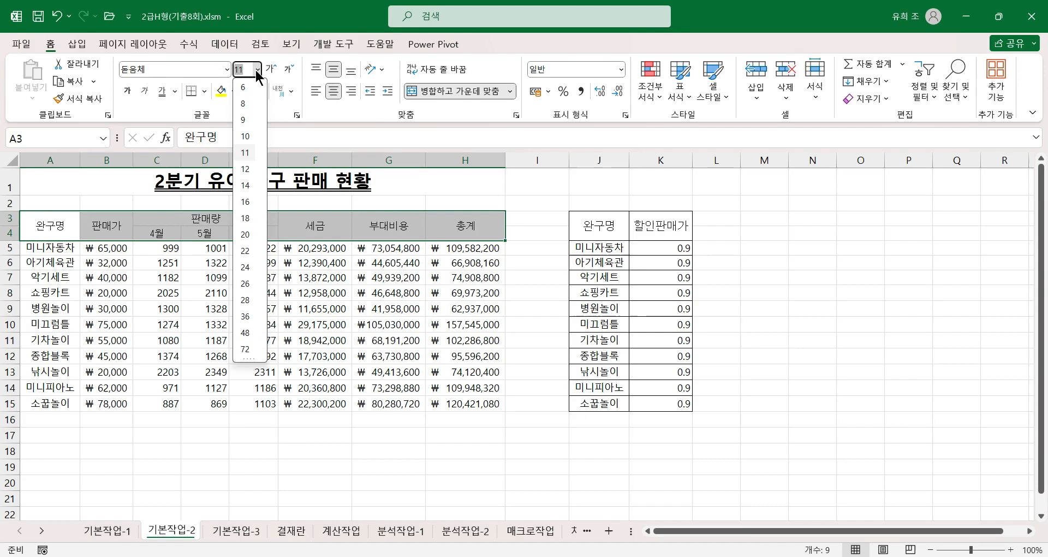
{"action": "left_click", "coordinate": [245, 169]}
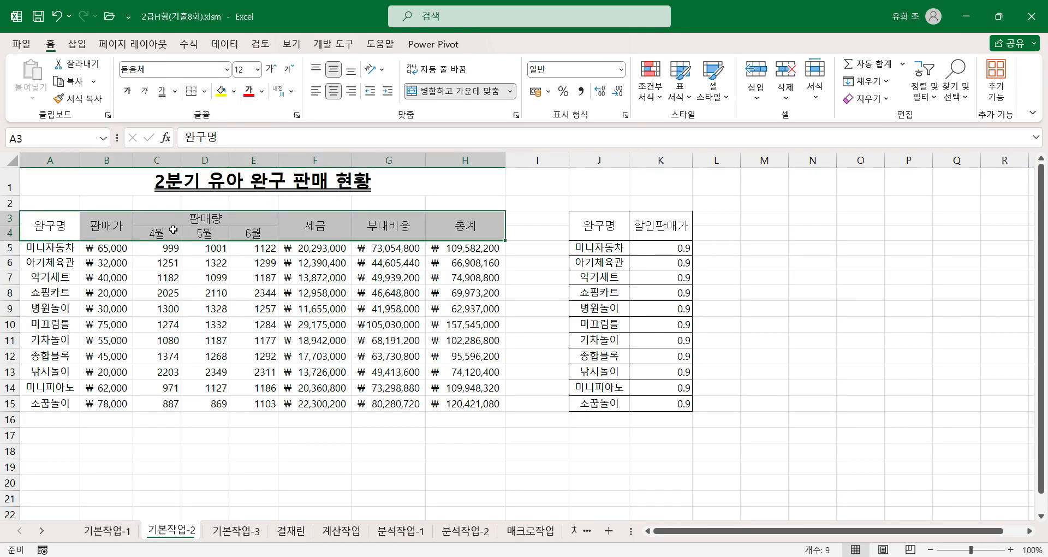
Step: Give the header range A3:H4 the standard blue font color and the standard yellow fill
{"action": "left_click", "coordinate": [262, 91]}
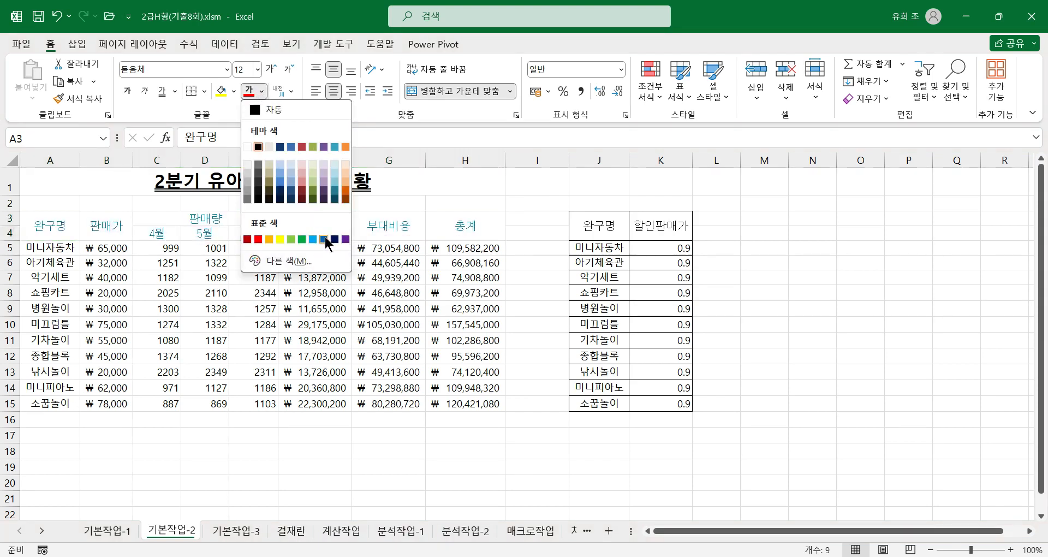
{"action": "left_click", "coordinate": [323, 239]}
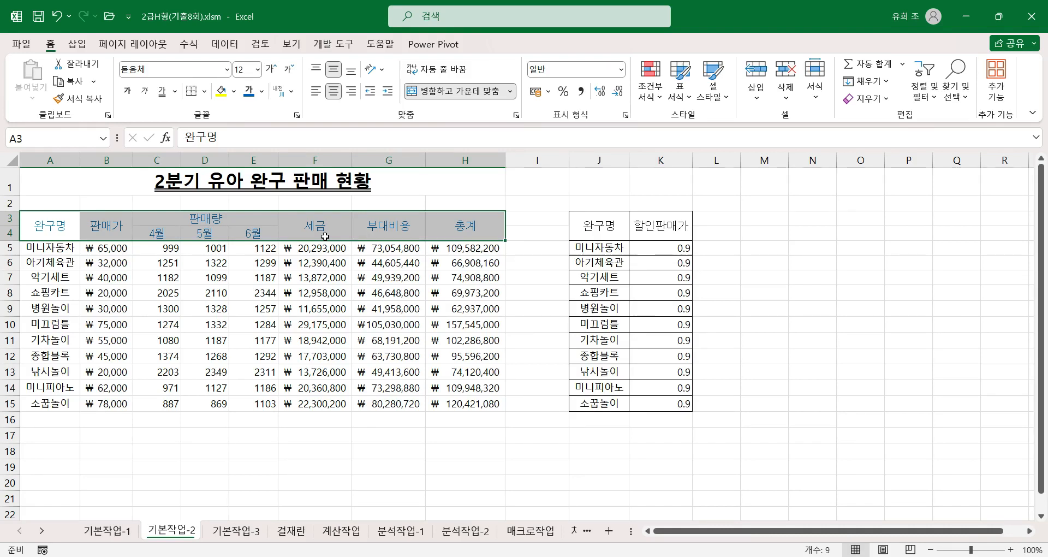
{"action": "left_click", "coordinate": [234, 93]}
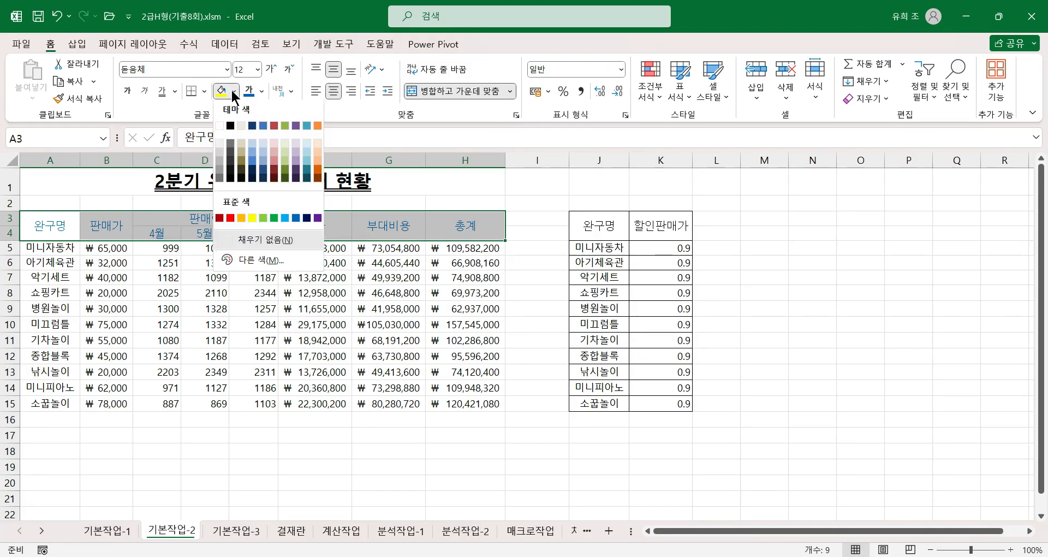
{"action": "left_click", "coordinate": [252, 219]}
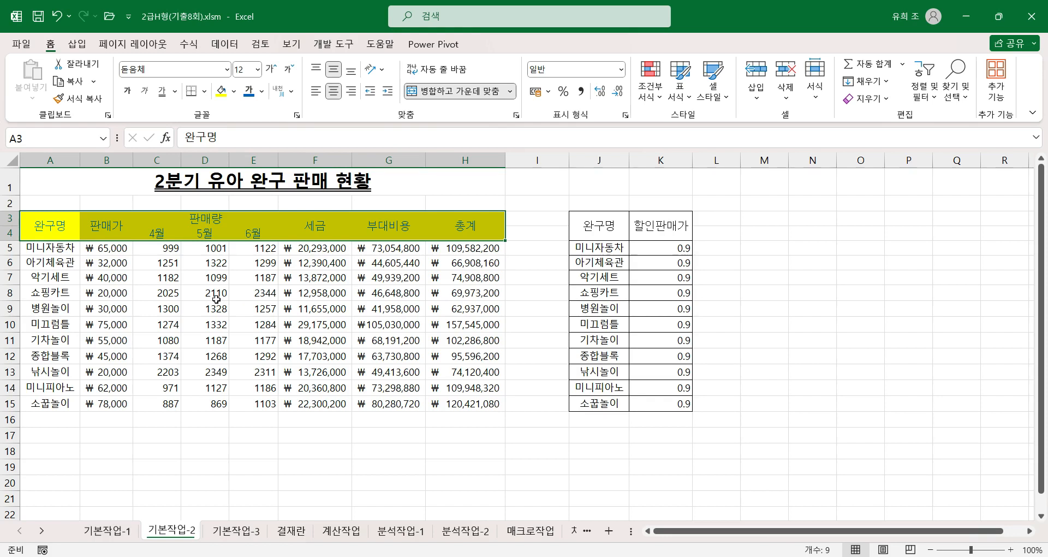
Step: Apply the custom number format #,##0"개" to the monthly sales quantities in C5:E15
{"action": "left_click_drag", "start_coordinate": [159, 249], "coordinate": [234, 407]}
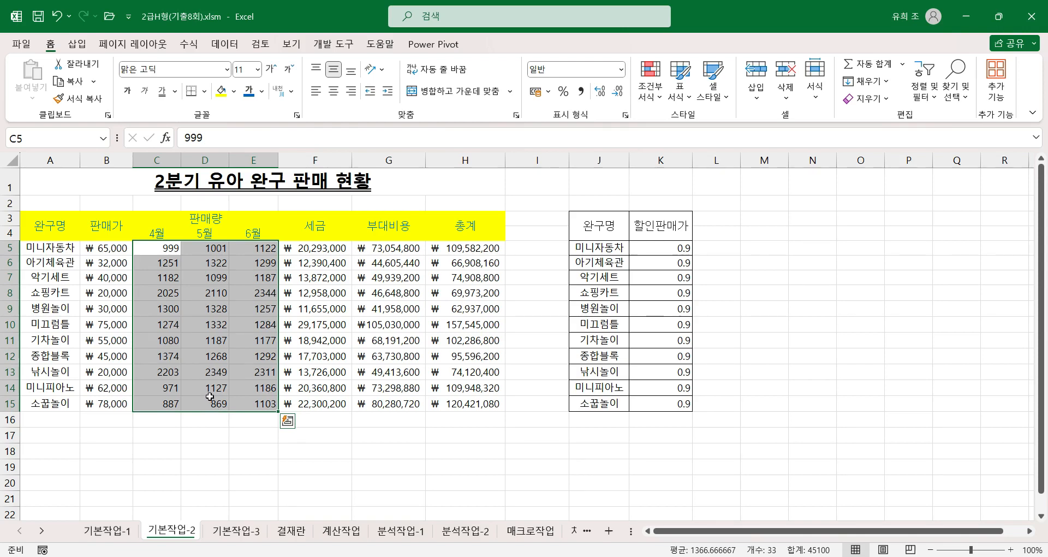
{"action": "key", "text": "ctrl+1"}
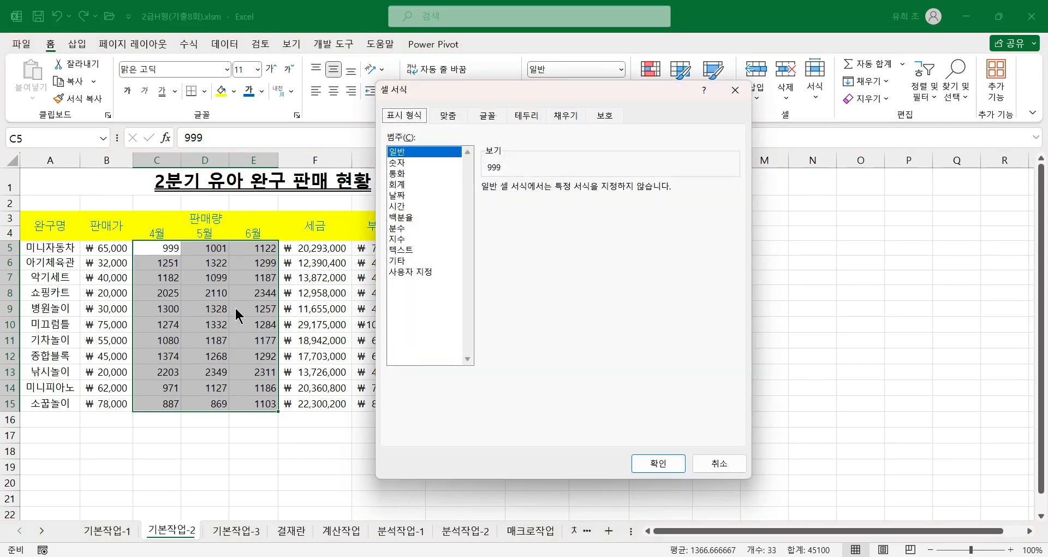
{"action": "left_click_drag", "start_coordinate": [414, 95], "coordinate": [449, 139]}
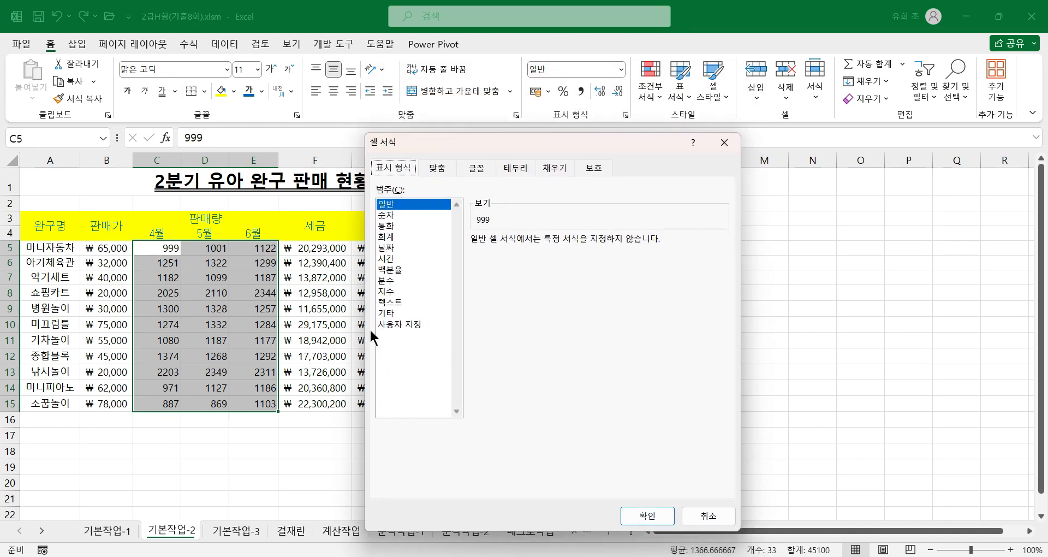
{"action": "left_click", "coordinate": [392, 323]}
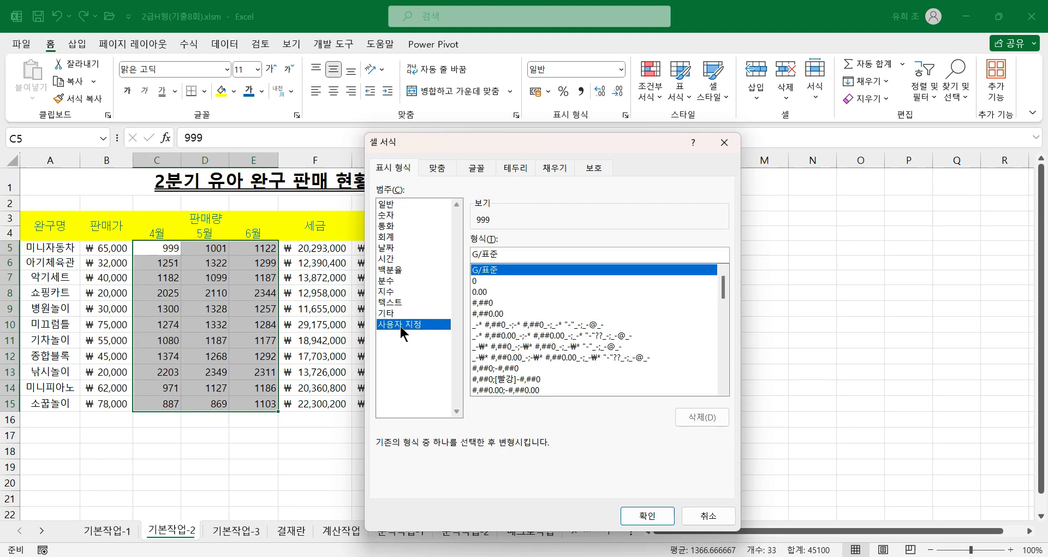
{"action": "left_click", "coordinate": [485, 303]}
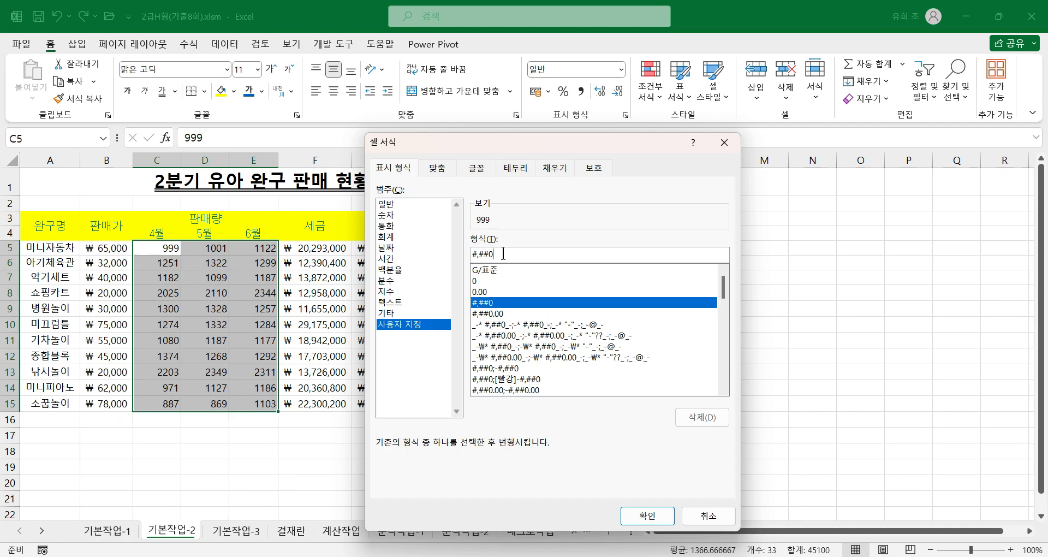
{"action": "left_click", "coordinate": [502, 253]}
{"action": "type", "text": "개"}
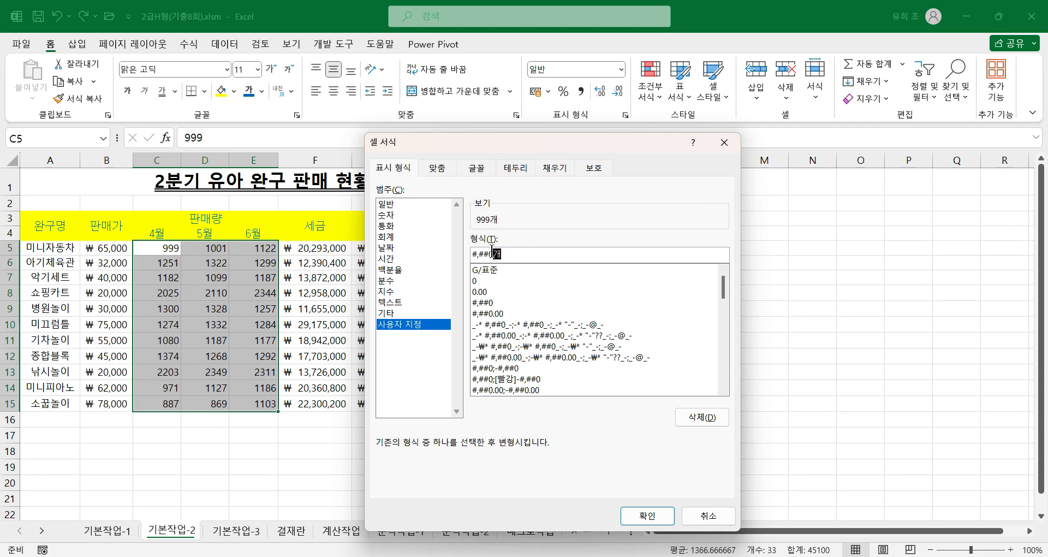
{"action": "type", "text": "개"}
{"action": "left_click", "coordinate": [644, 513]}
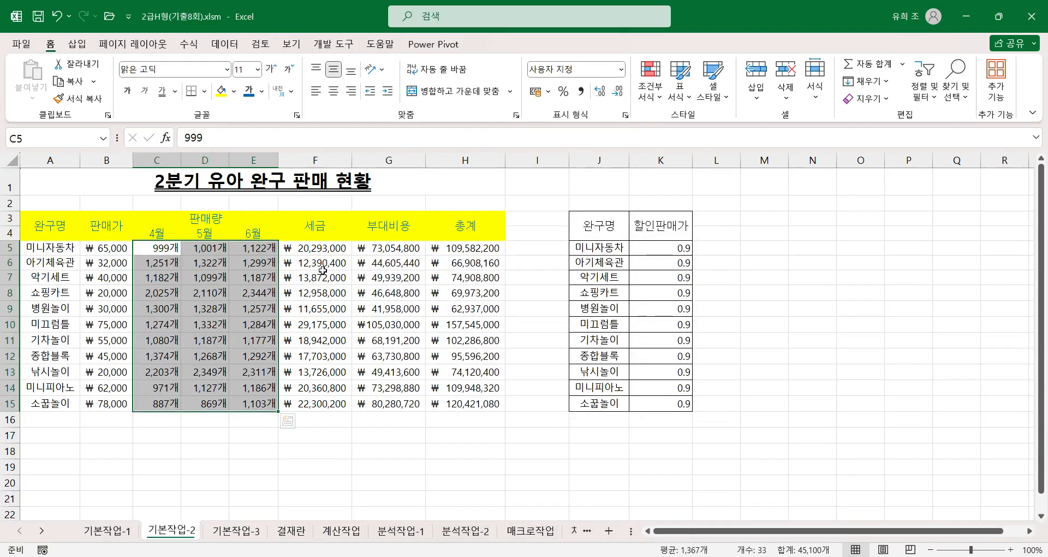
{"action": "left_click", "coordinate": [625, 115]}
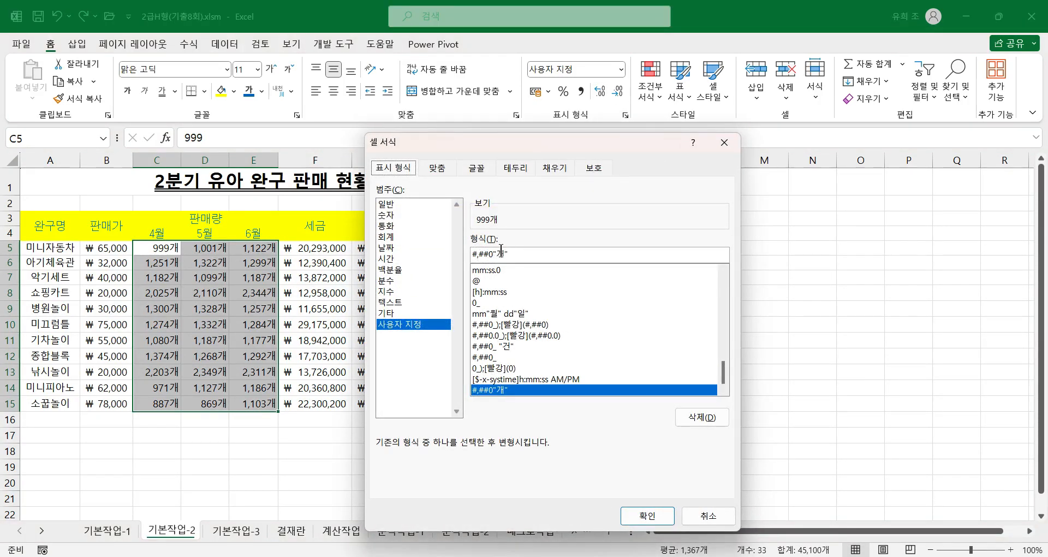
{"action": "left_click", "coordinate": [645, 515]}
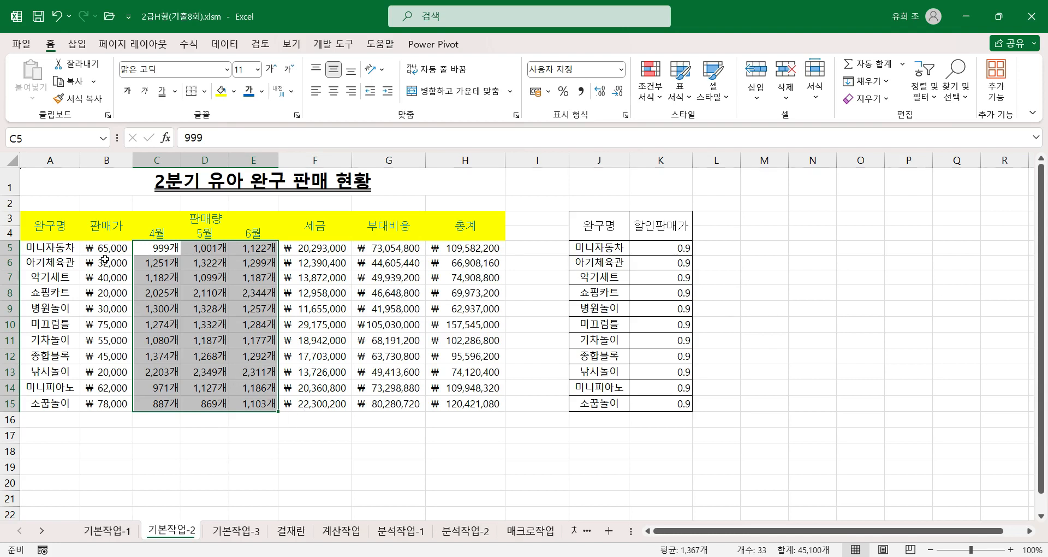
Step: Copy the prices in B5:B15 and paste them onto the discount prices from K5 as values with the Multiply operation
{"action": "left_click_drag", "start_coordinate": [102, 251], "coordinate": [115, 396]}
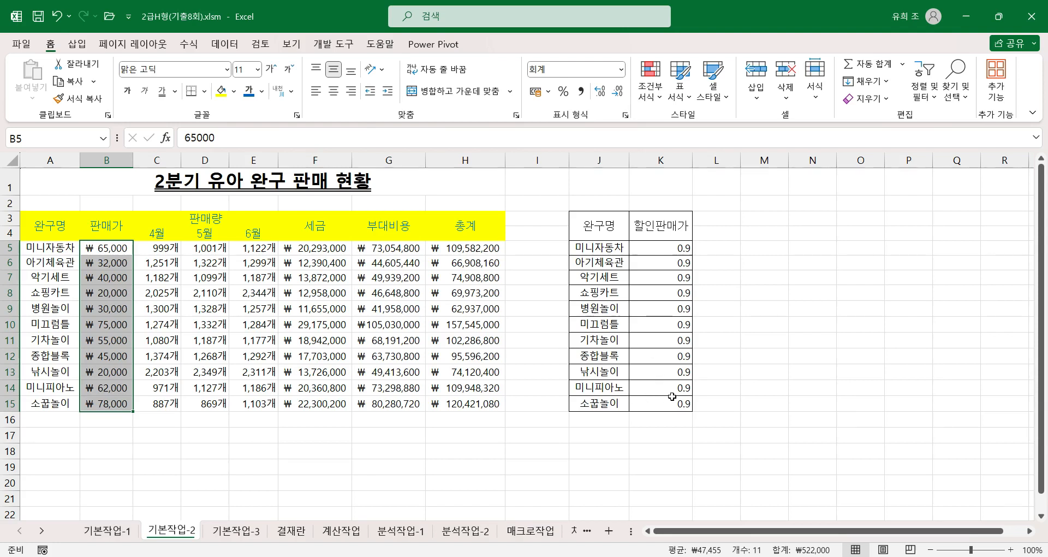
{"action": "key", "text": "ctrl+v"}
{"action": "key", "text": "ctrl+c"}
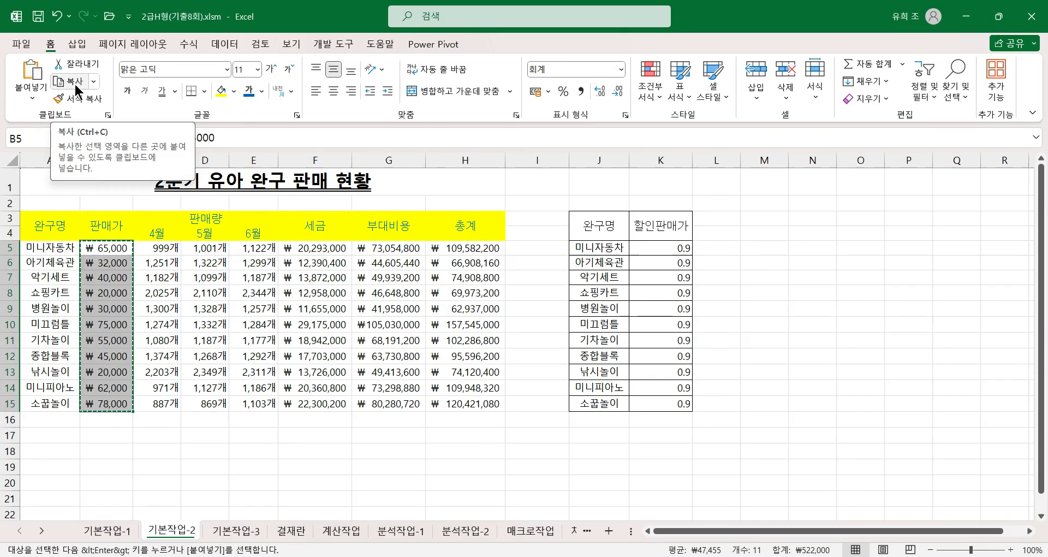
{"action": "key", "text": "ctrl+v"}
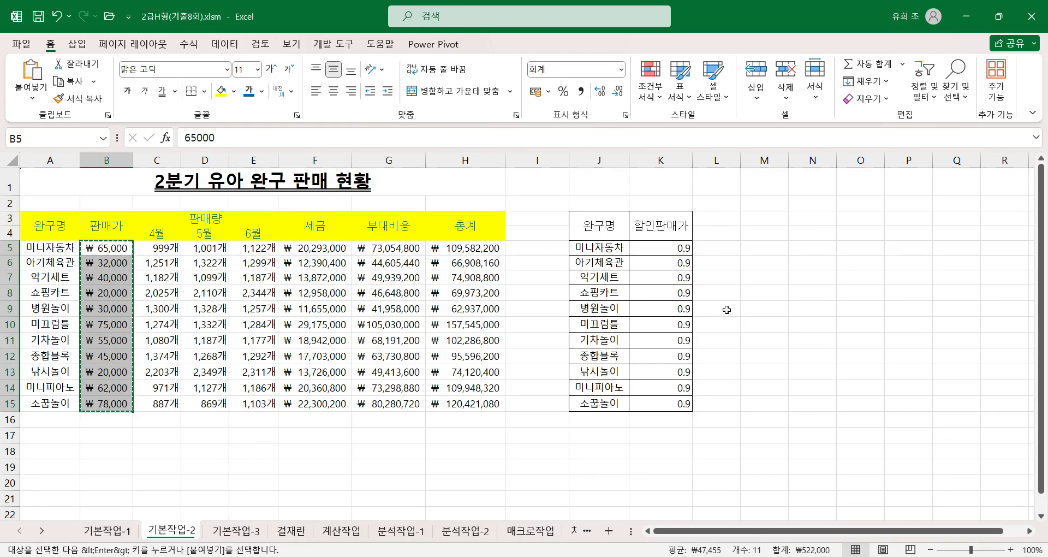
{"action": "left_click", "coordinate": [651, 249]}
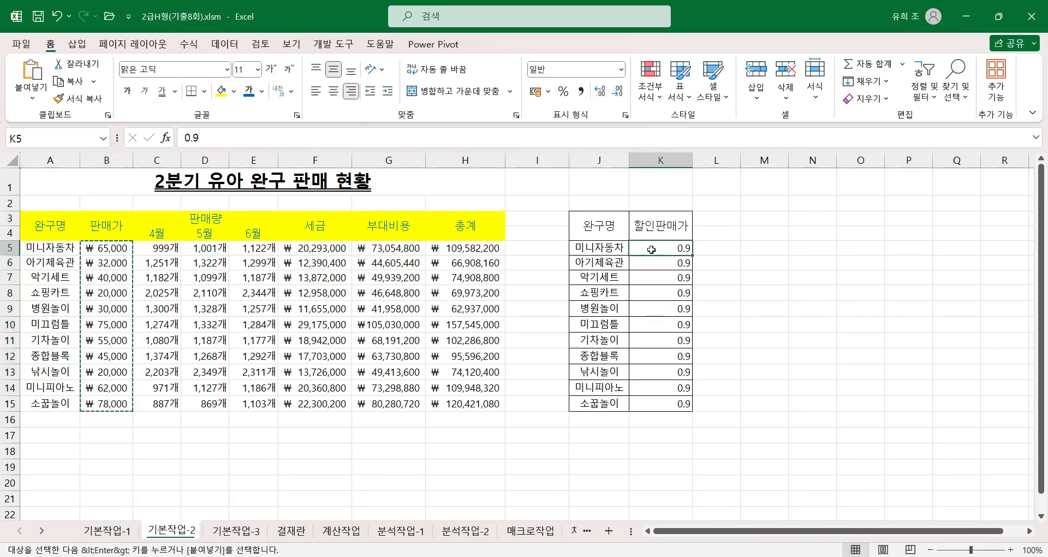
{"action": "right_click", "coordinate": [651, 249]}
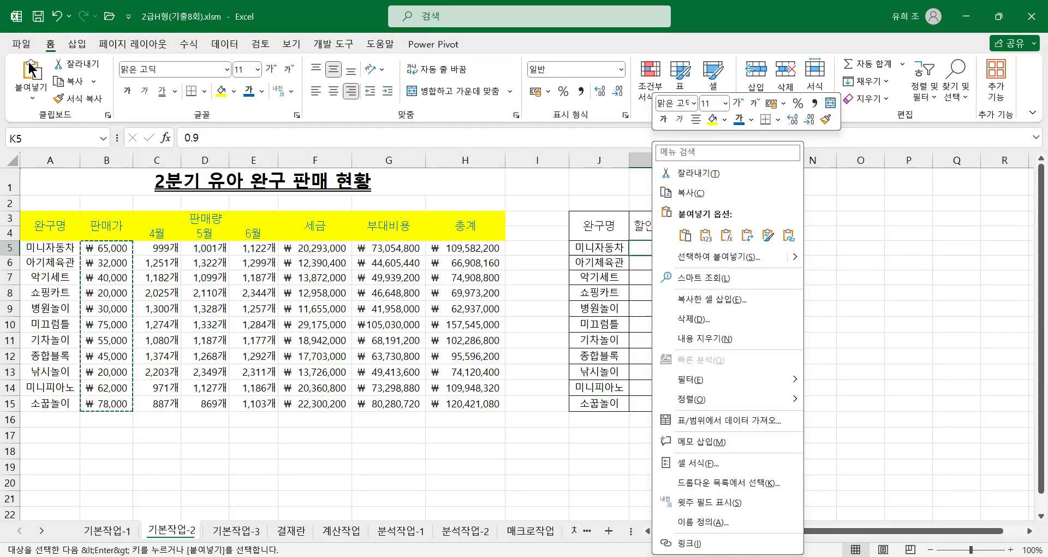
{"action": "left_click", "coordinate": [718, 257]}
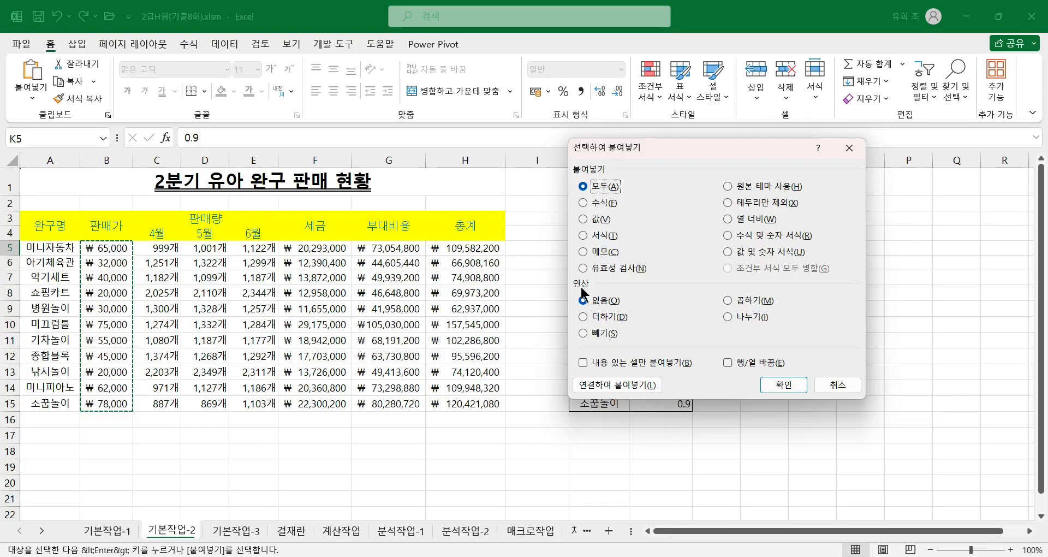
{"action": "left_click", "coordinate": [728, 300]}
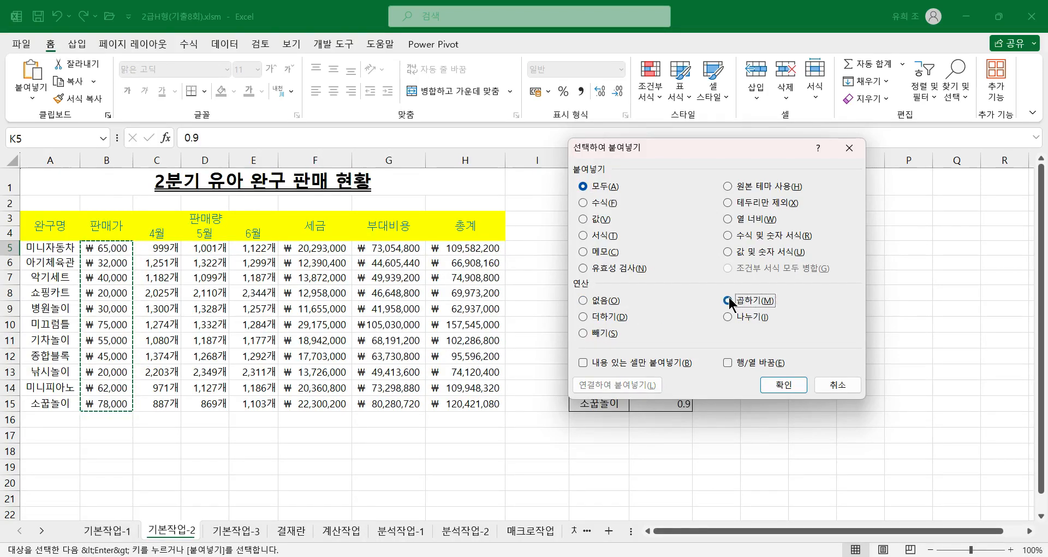
{"action": "left_click", "coordinate": [582, 219]}
{"action": "left_click", "coordinate": [789, 386]}
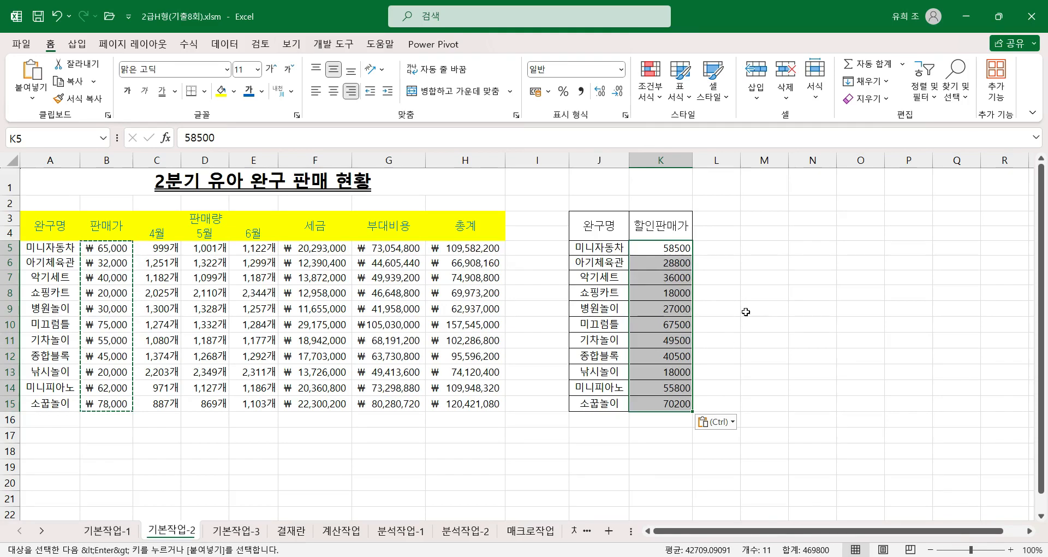
{"action": "left_click", "coordinate": [677, 258]}
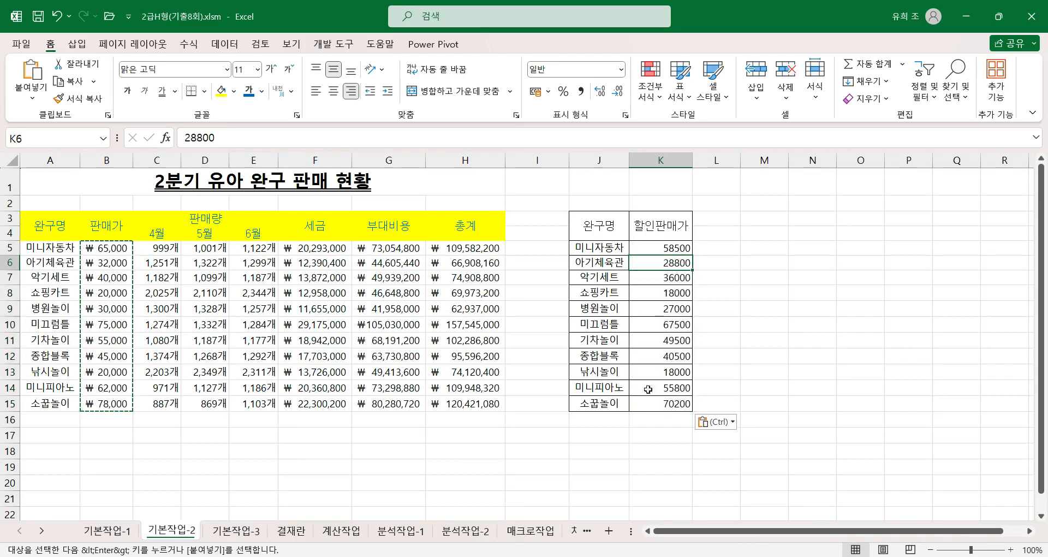
{"action": "left_click", "coordinate": [689, 354]}
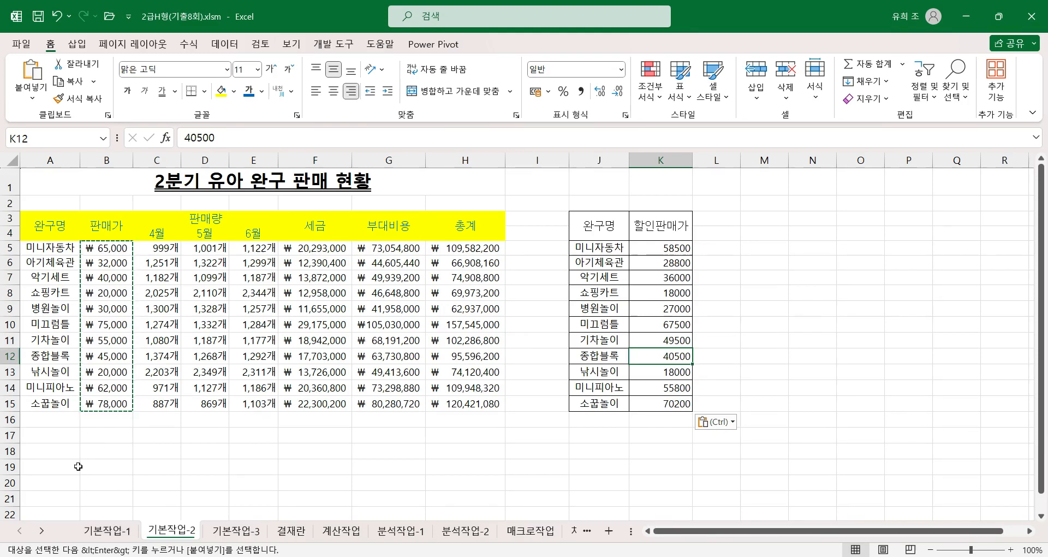
Step: Apply all borders and a thick outside border to the sales table A3:H15
{"action": "left_click_drag", "start_coordinate": [38, 221], "coordinate": [447, 407]}
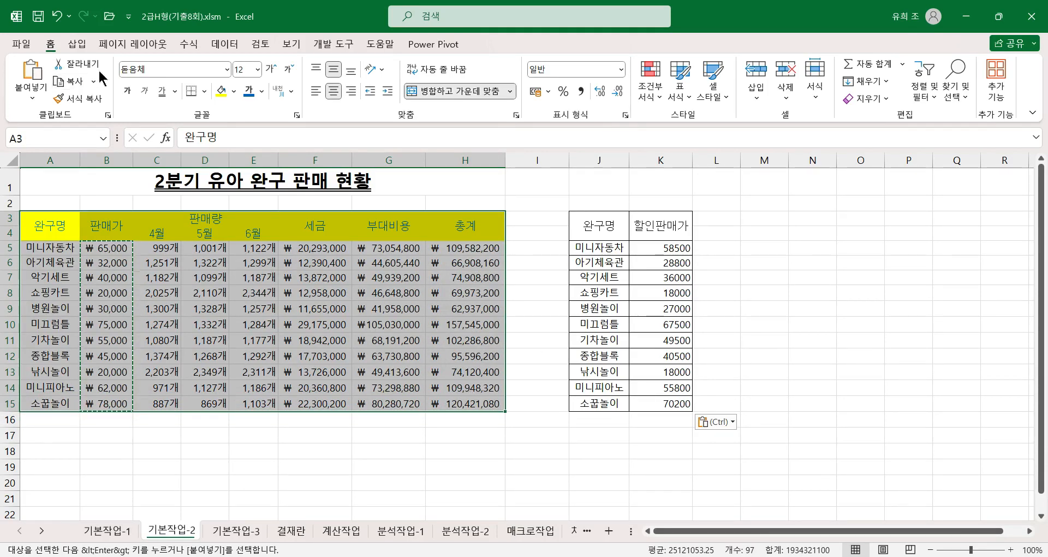
{"action": "left_click", "coordinate": [205, 91]}
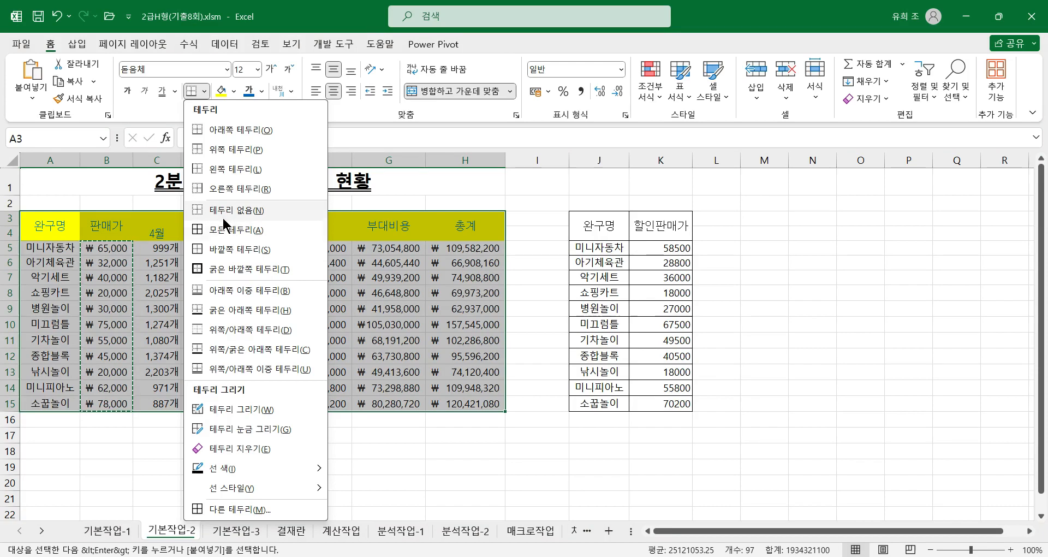
{"action": "left_click", "coordinate": [224, 230]}
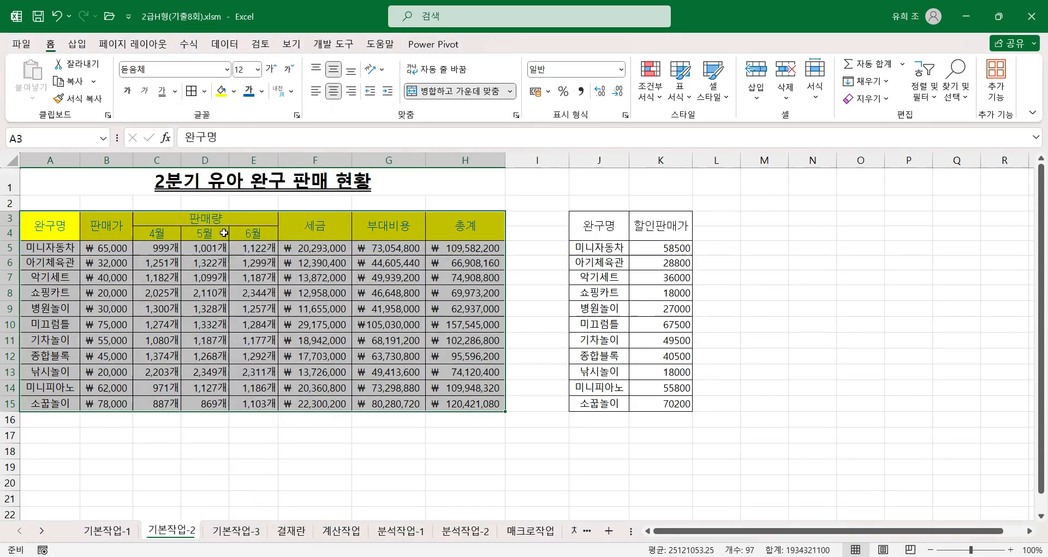
{"action": "left_click", "coordinate": [205, 91]}
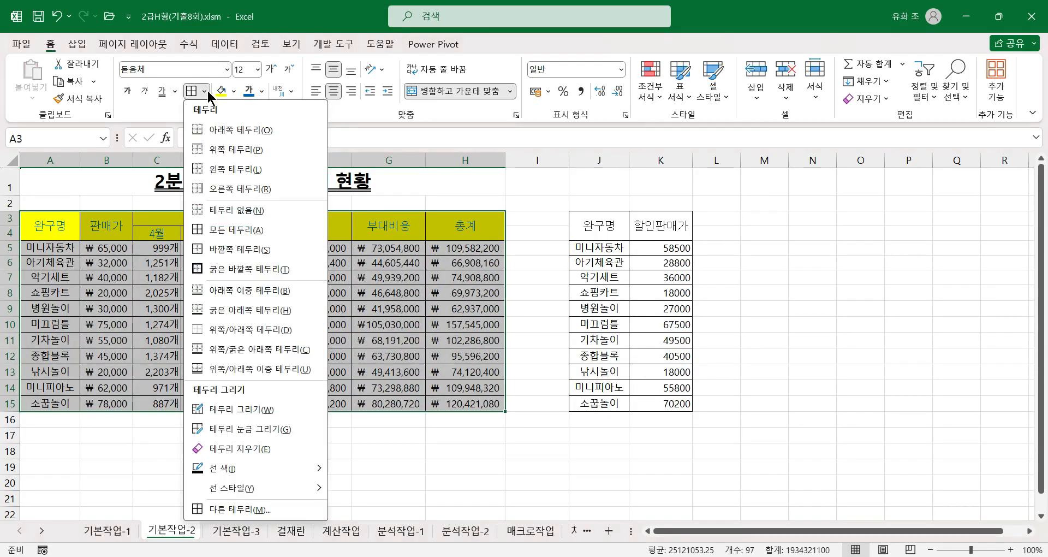
{"action": "left_click", "coordinate": [223, 266]}
{"action": "left_click", "coordinate": [464, 431]}
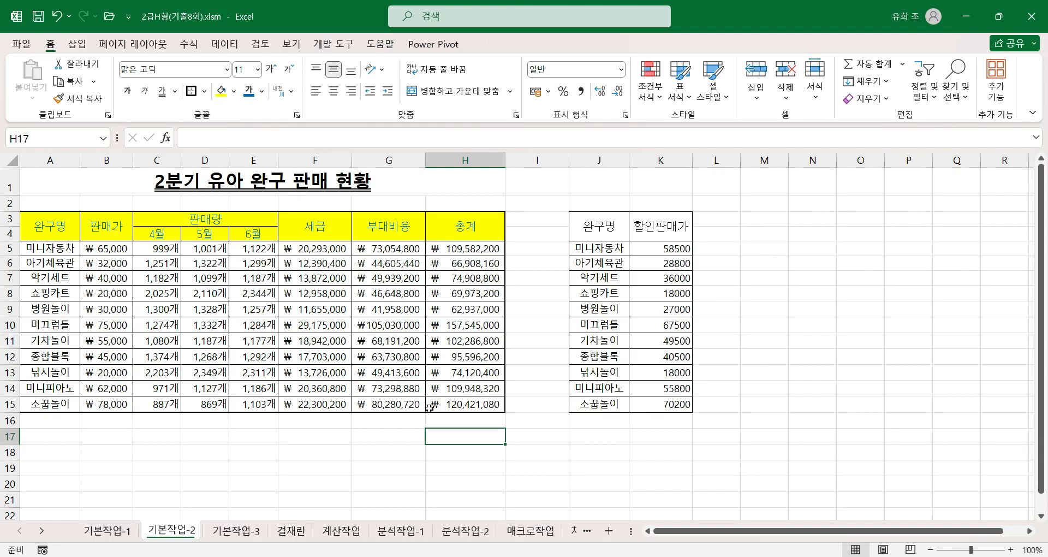
{"action": "left_click", "coordinate": [452, 407]}
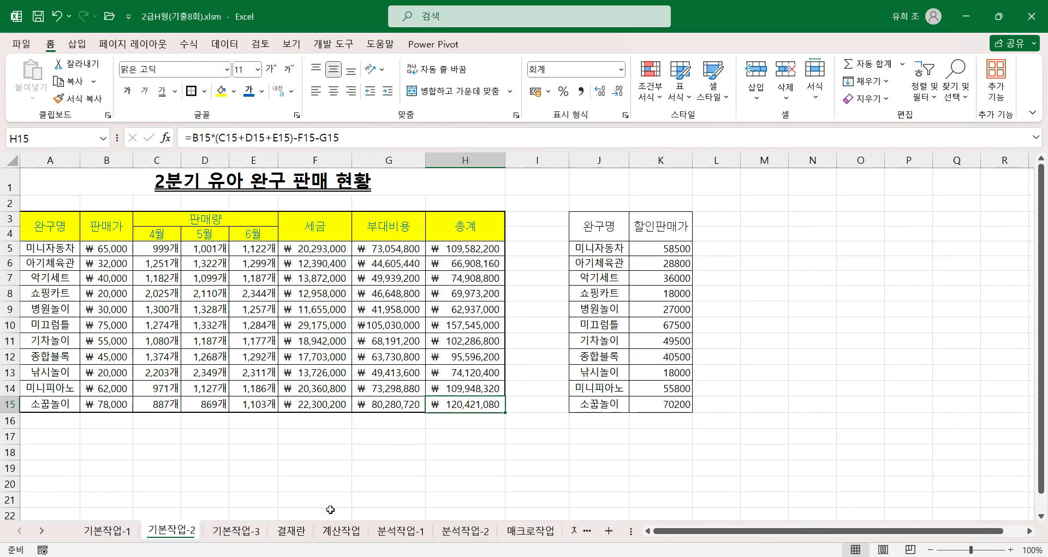
Step: Copy the approval box B2:E3 on the 결재란 sheet
{"action": "left_click", "coordinate": [235, 540]}
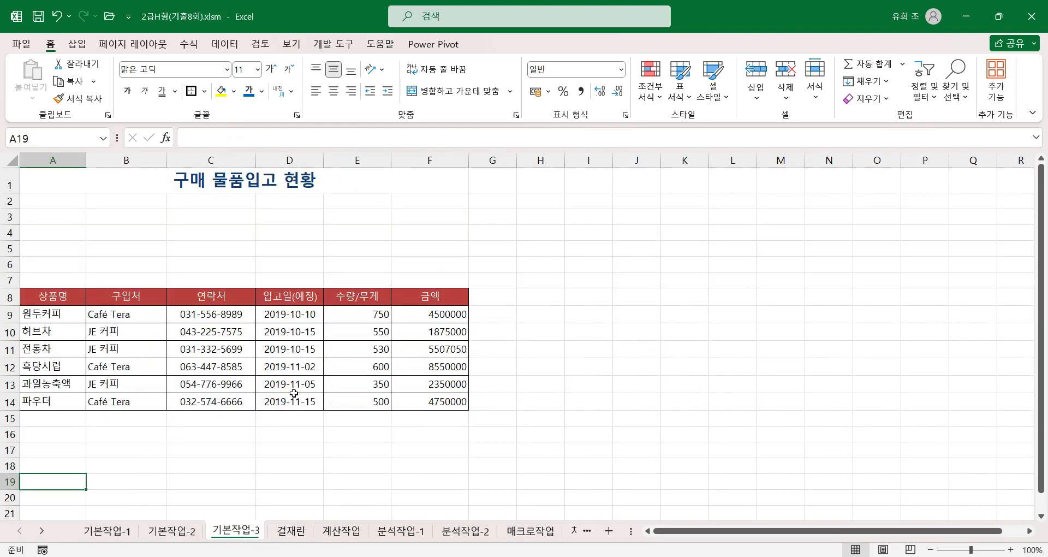
{"action": "left_click", "coordinate": [338, 382]}
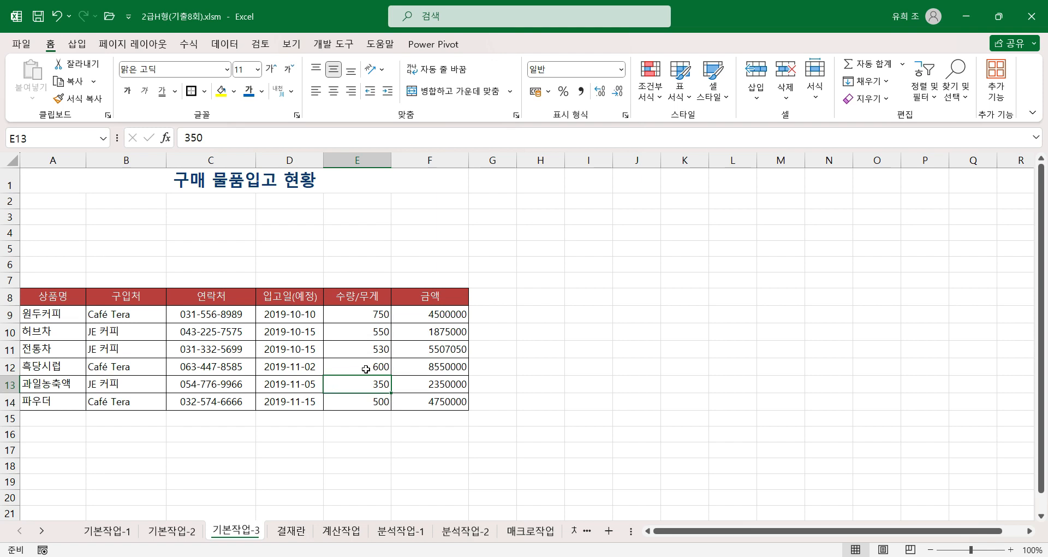
{"action": "left_click", "coordinate": [290, 530]}
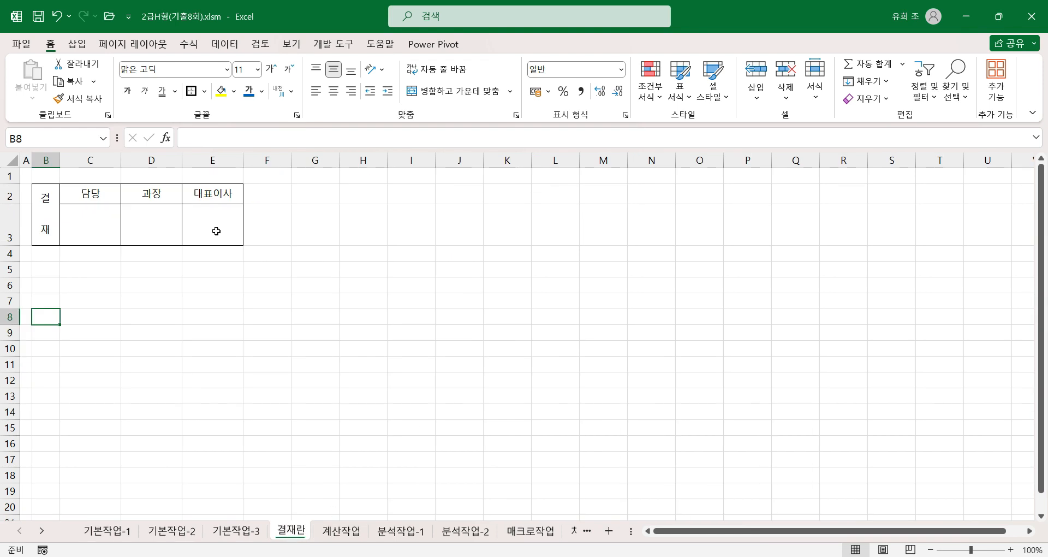
{"action": "left_click", "coordinate": [75, 220]}
{"action": "left_click_drag", "start_coordinate": [45, 211], "coordinate": [196, 232]}
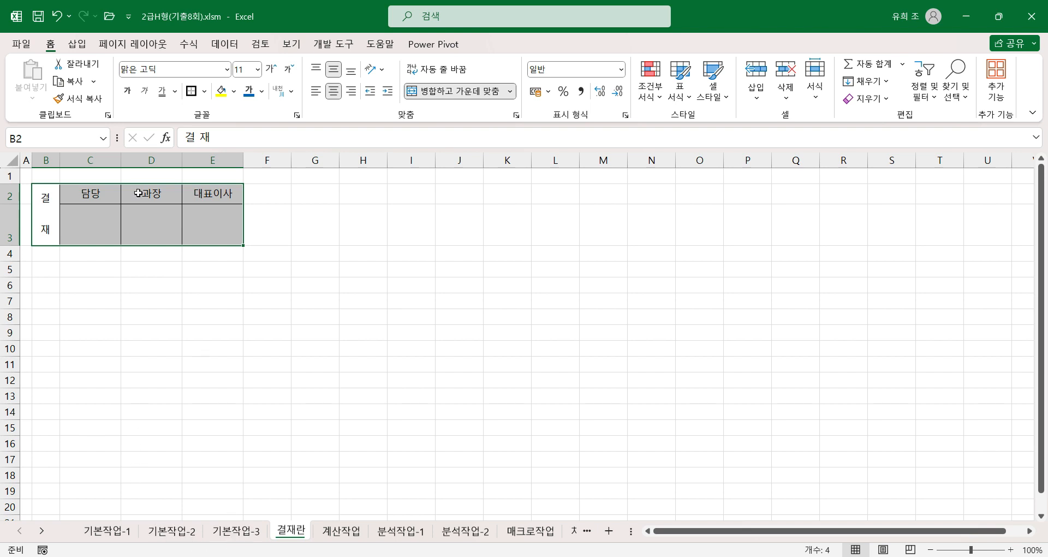
{"action": "left_click", "coordinate": [70, 85]}
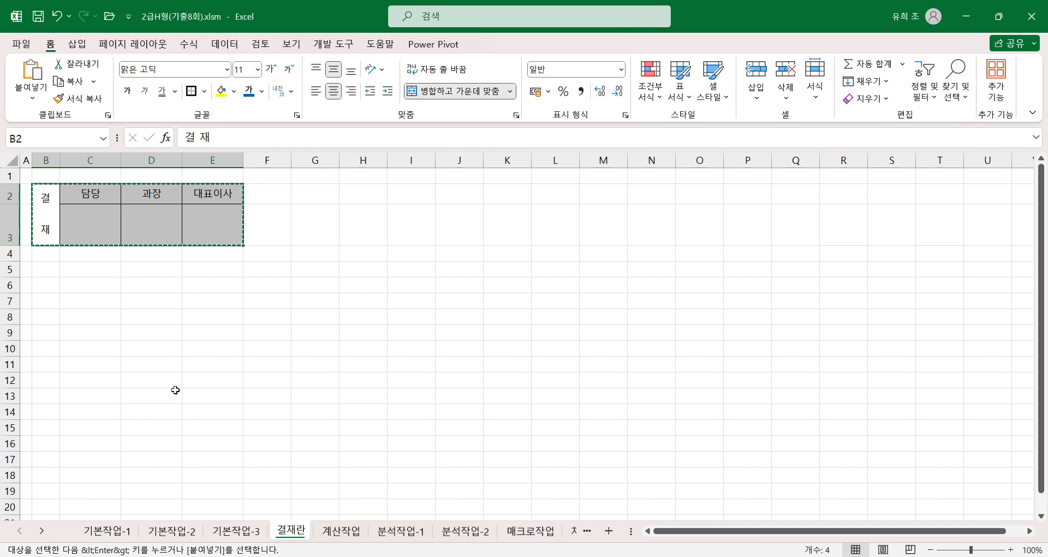
Step: Paste the copied approval box as a linked picture at D3 on the 기본작업-3 sheet
{"action": "left_click", "coordinate": [240, 530]}
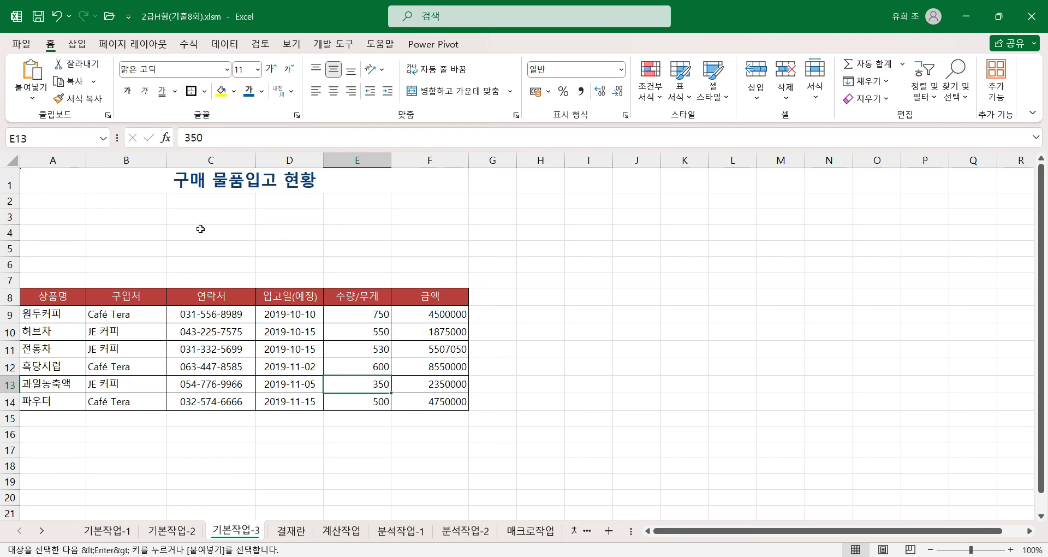
{"action": "left_click", "coordinate": [279, 217]}
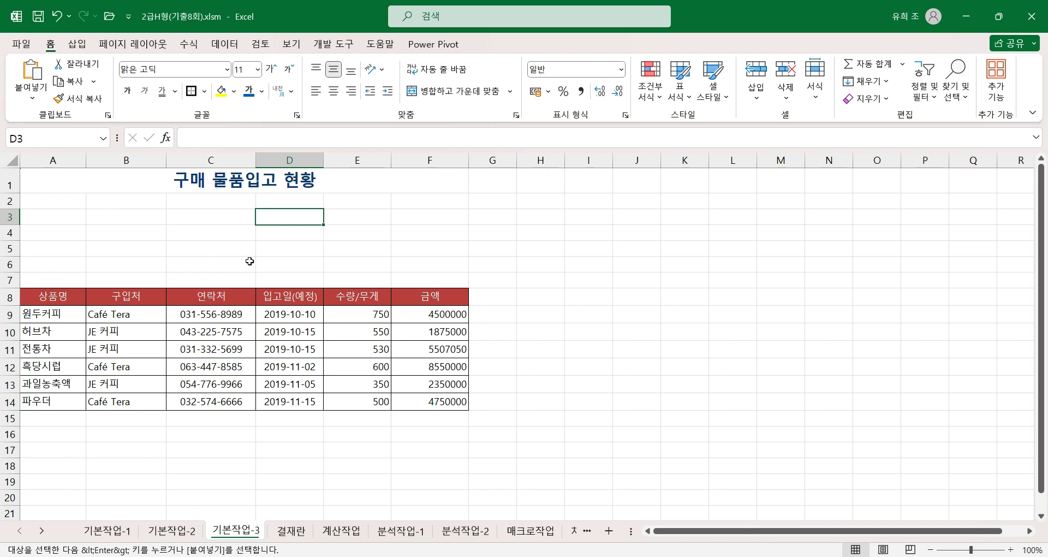
{"action": "left_click", "coordinate": [33, 100]}
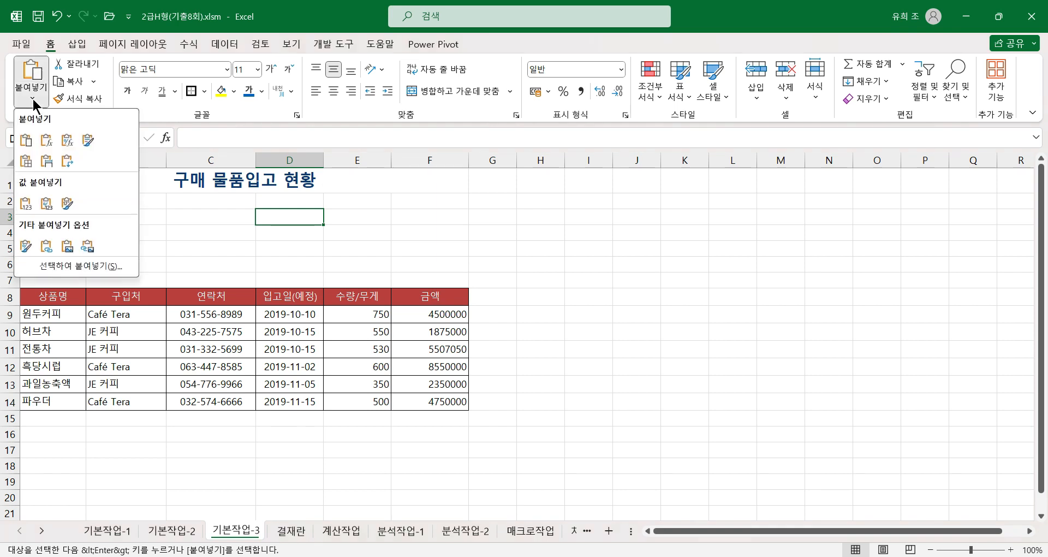
{"action": "left_click", "coordinate": [88, 248]}
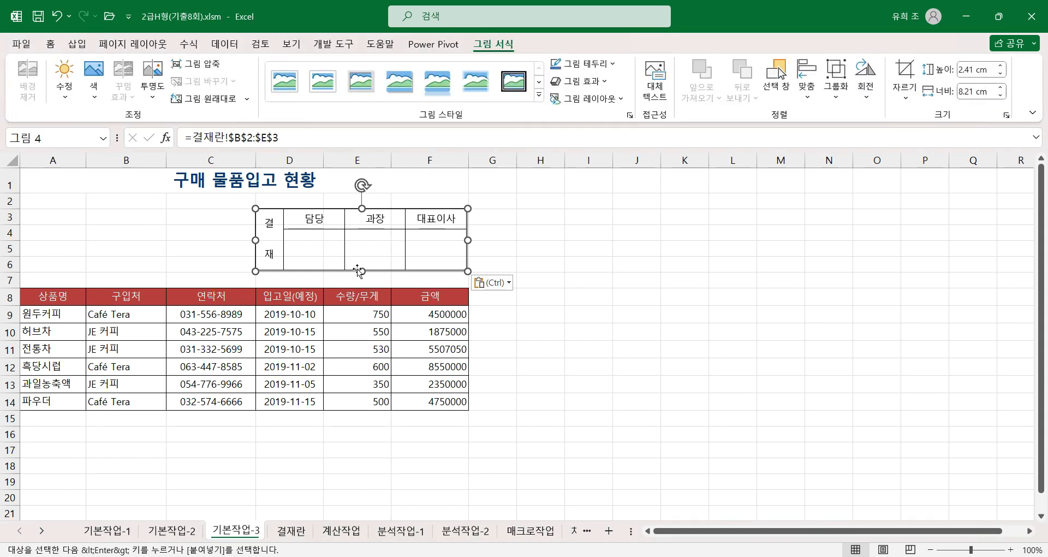
{"action": "left_click", "coordinate": [520, 248]}
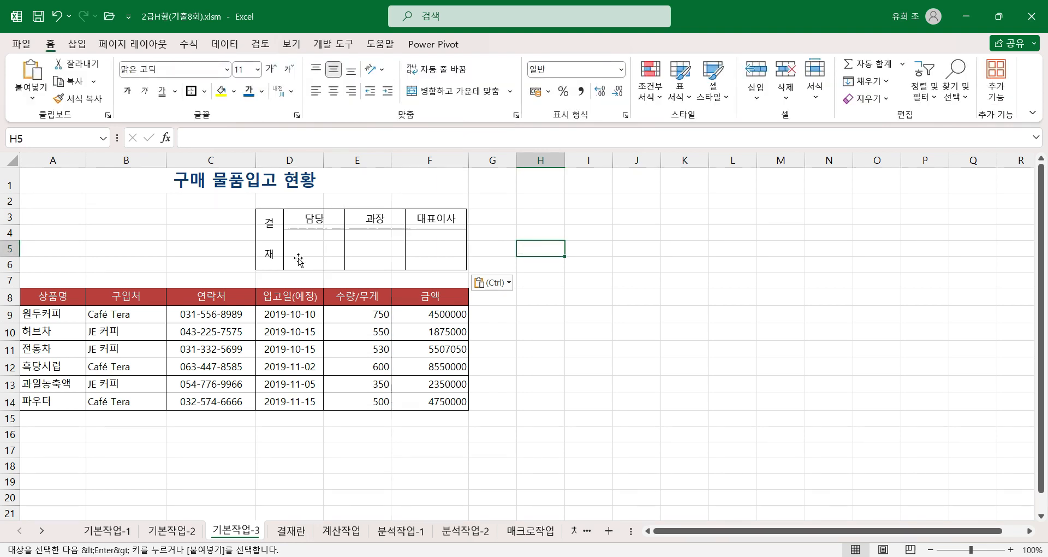
Step: Change D2 on the 결재란 sheet to 부장 and check the linked picture on the 기본작업-3 sheet
{"action": "left_click", "coordinate": [280, 536]}
{"action": "left_click", "coordinate": [128, 347]}
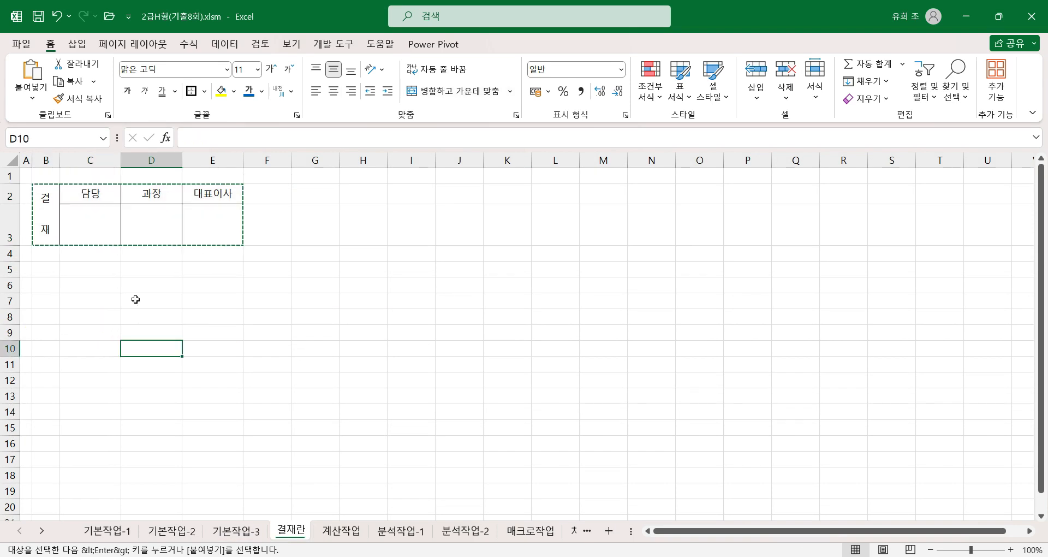
{"action": "key", "text": "Escape"}
{"action": "left_click", "coordinate": [151, 193]}
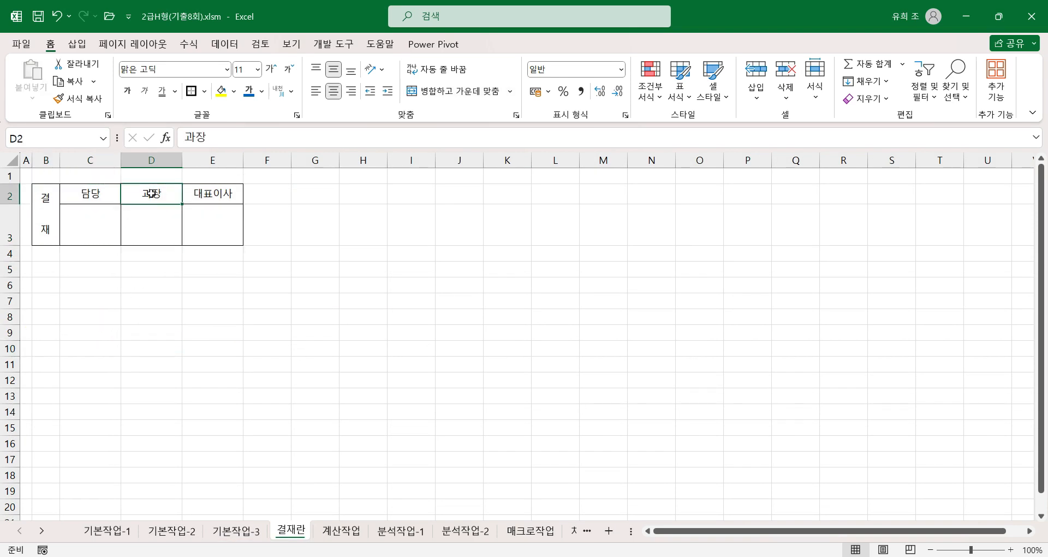
{"action": "type", "text": "부장"}
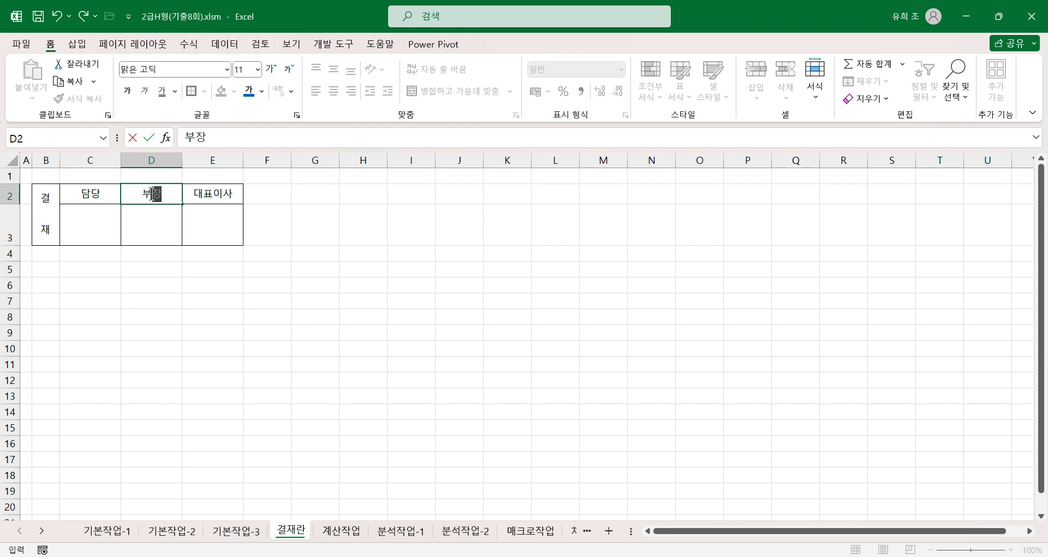
{"action": "key", "text": "Return"}
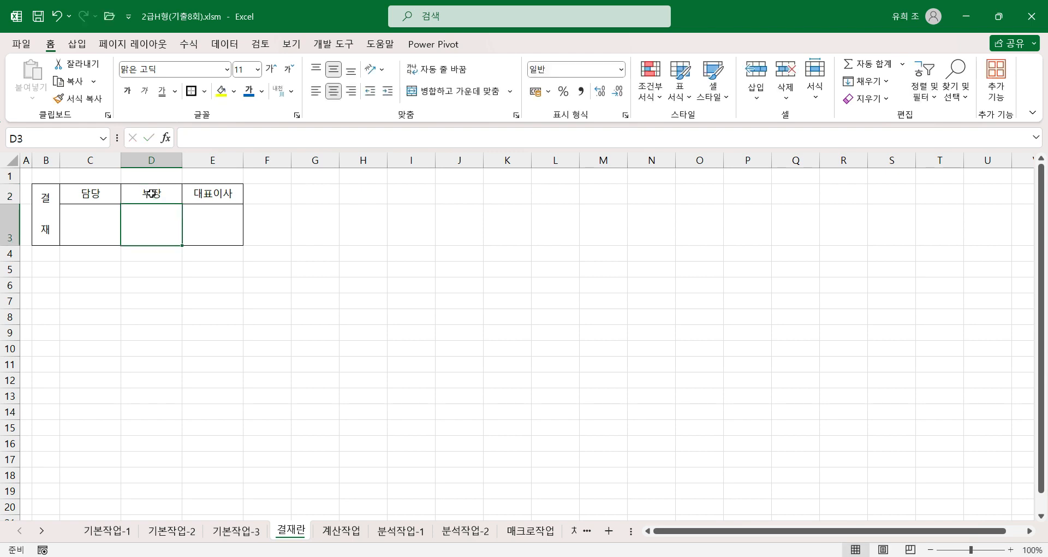
{"action": "left_click", "coordinate": [241, 532]}
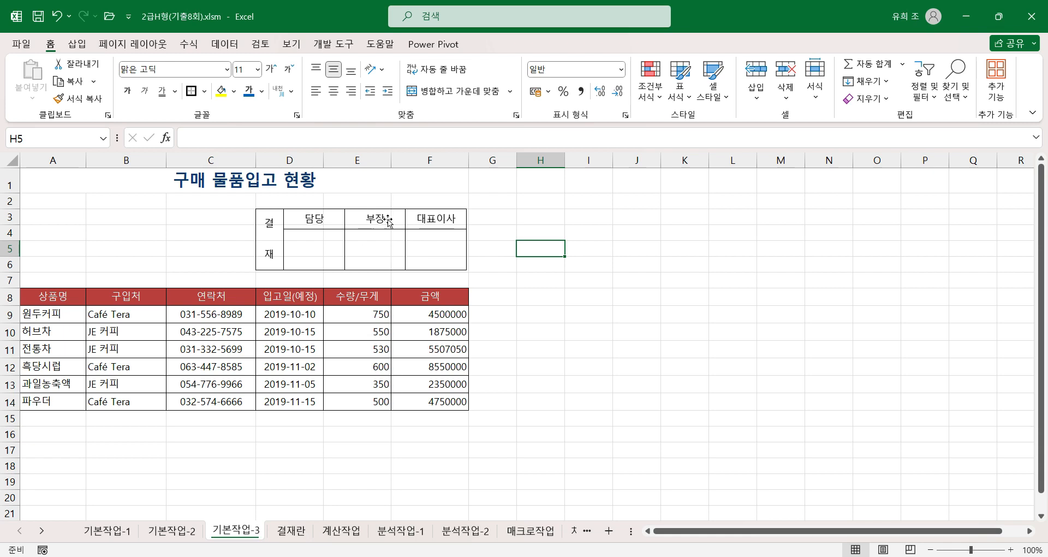
Step: Set D2 of the approval box on the 결재란 sheet back to 과장
{"action": "left_click", "coordinate": [282, 532]}
{"action": "left_click", "coordinate": [164, 197]}
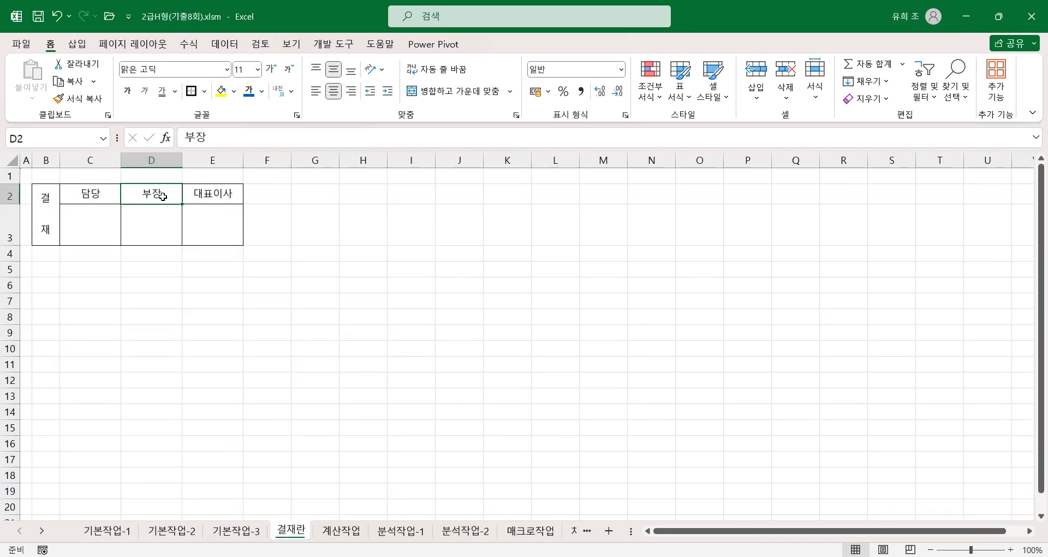
{"action": "type", "text": "과장"}
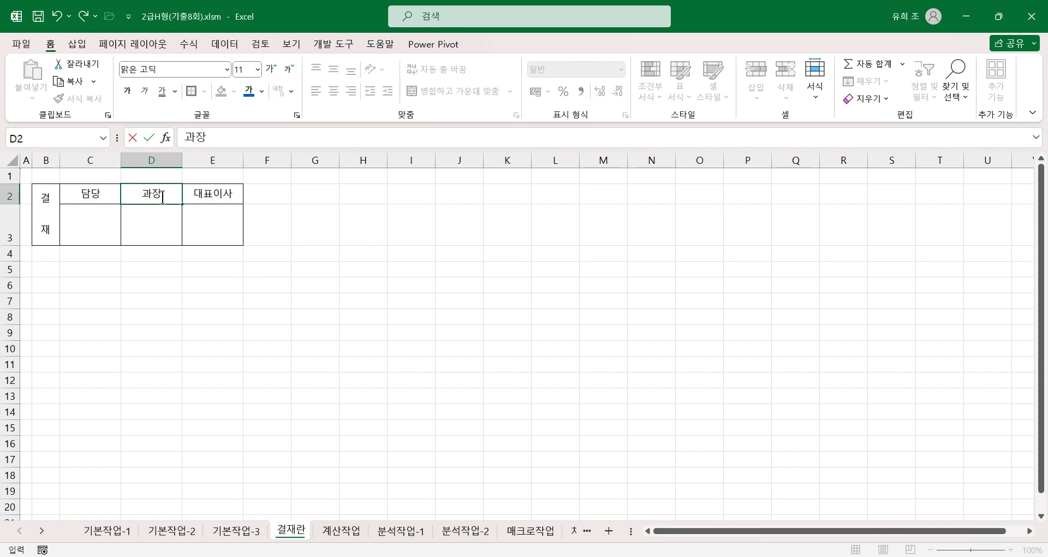
{"action": "key", "text": "Return"}
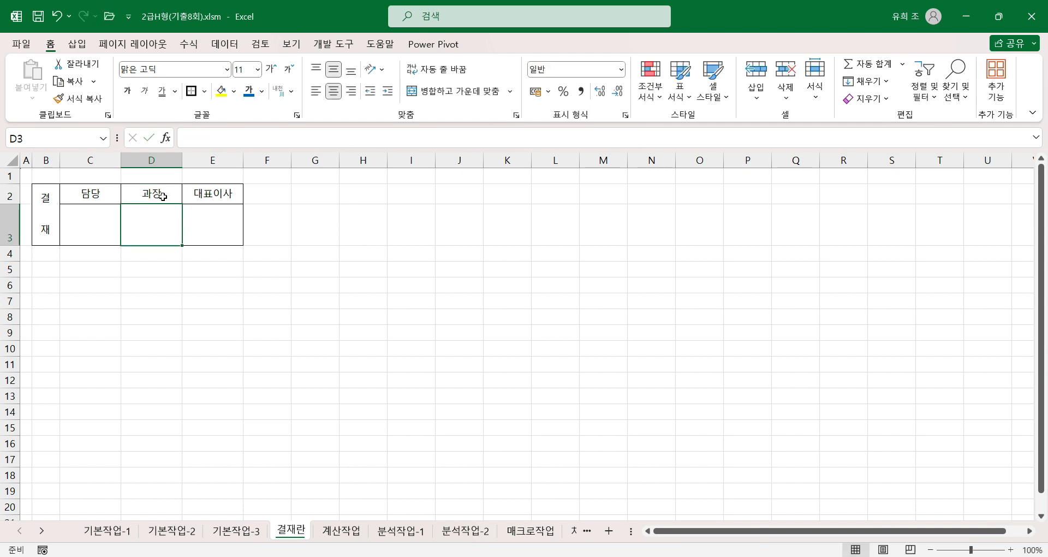
Step: Check the linked approval picture on the 기본작업-3 sheet against its source on the 결재란 sheet
{"action": "left_click", "coordinate": [236, 531]}
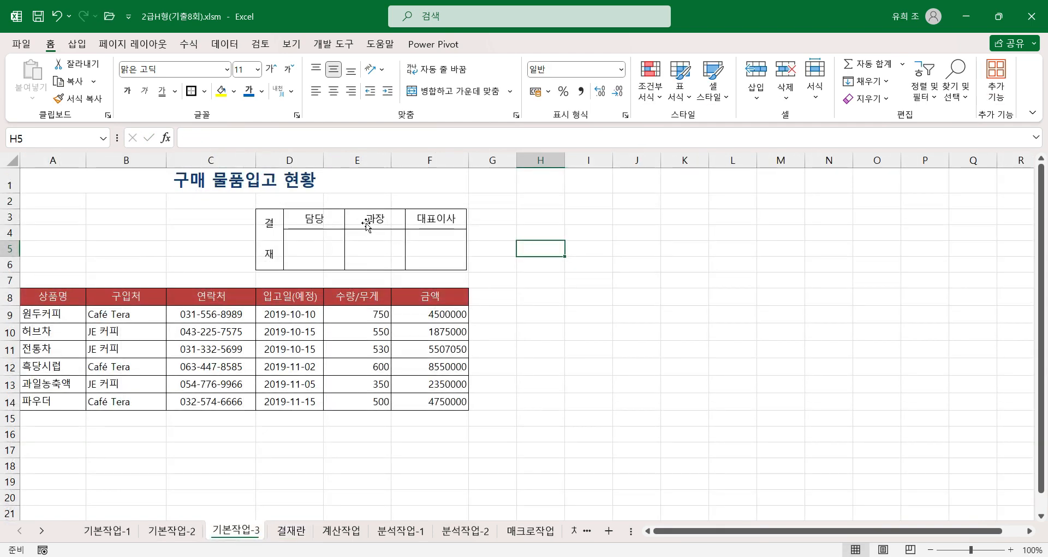
{"action": "left_click", "coordinate": [557, 300]}
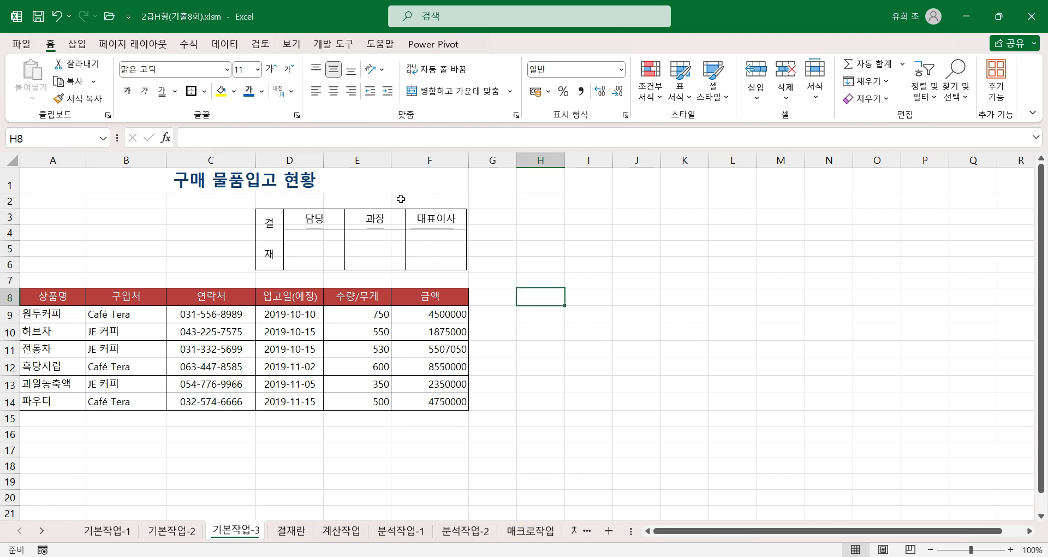
{"action": "left_click", "coordinate": [569, 354]}
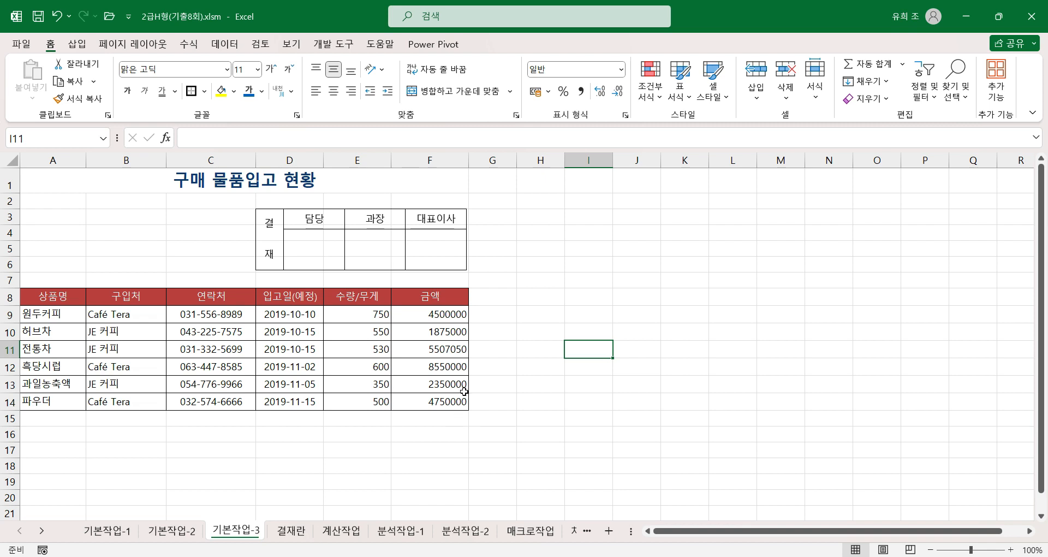
{"action": "left_click", "coordinate": [291, 531]}
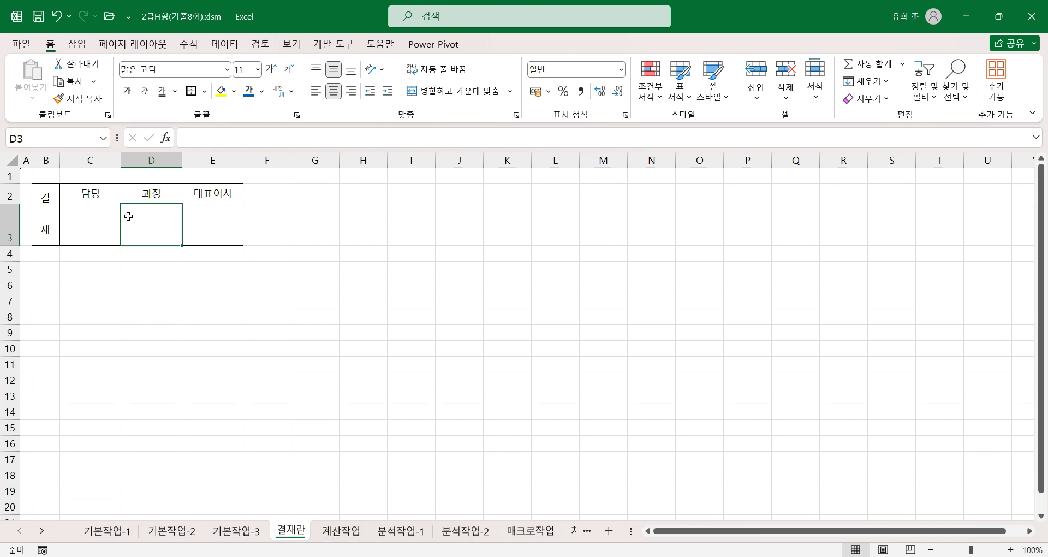
Step: On the 계산작업 sheet, begin the age formula in E3 of 표1 with =year(today())
{"action": "left_click", "coordinate": [329, 532]}
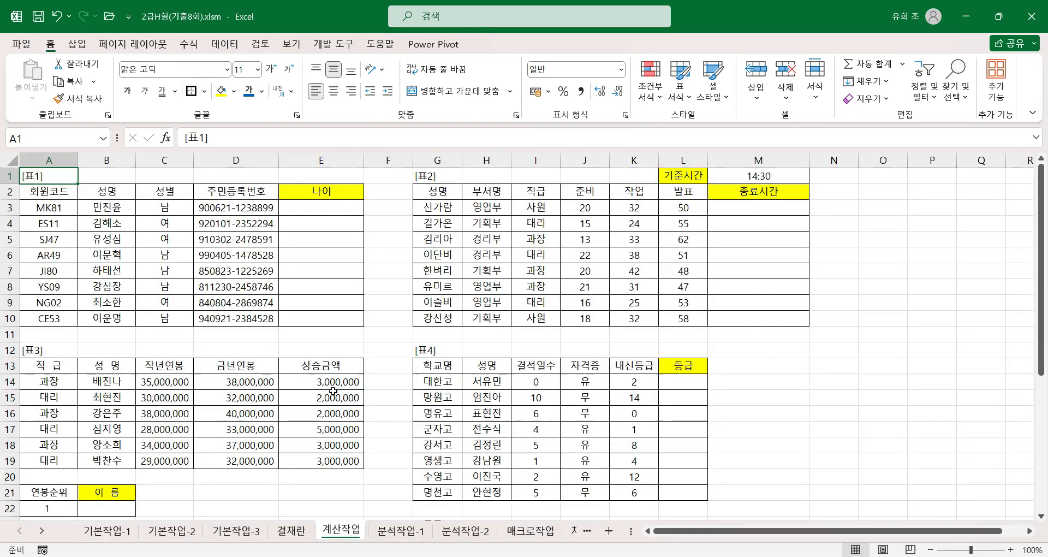
{"action": "left_click", "coordinate": [350, 207]}
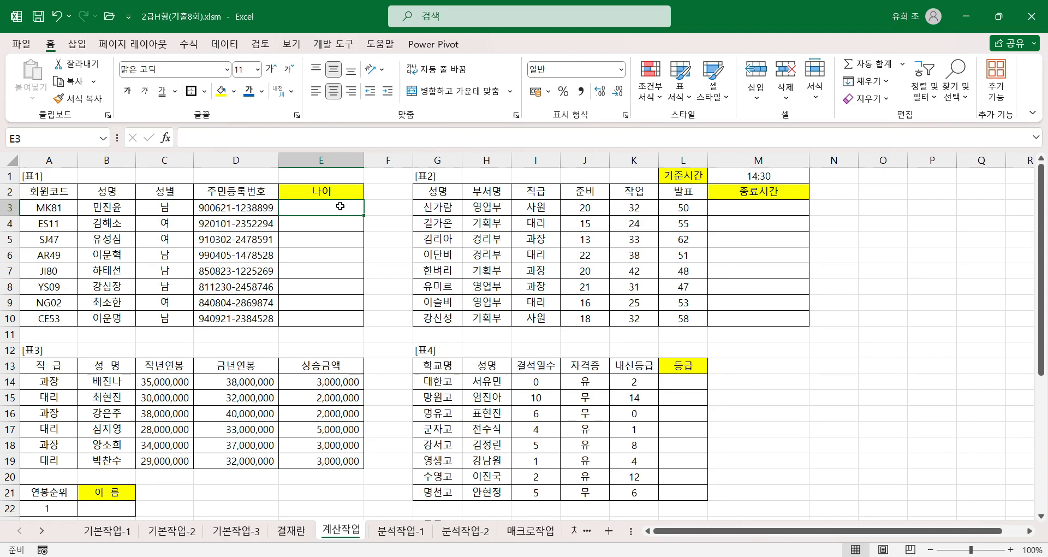
{"action": "type", "text": "=ㅛ"}
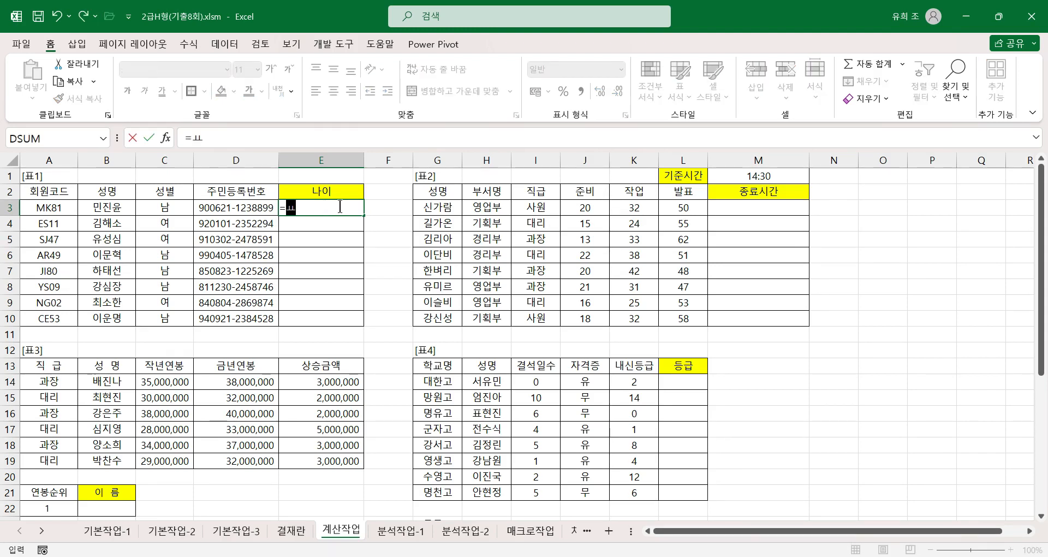
{"action": "key", "text": "BackSpace"}
{"action": "key", "text": "Hangul"}
{"action": "type", "text": "year"}
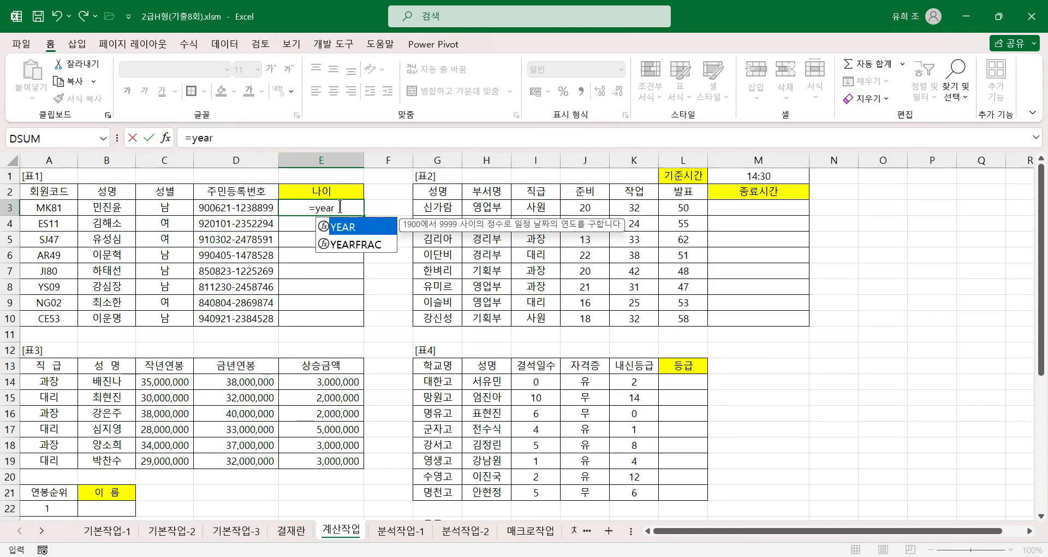
{"action": "type", "text": "(today"}
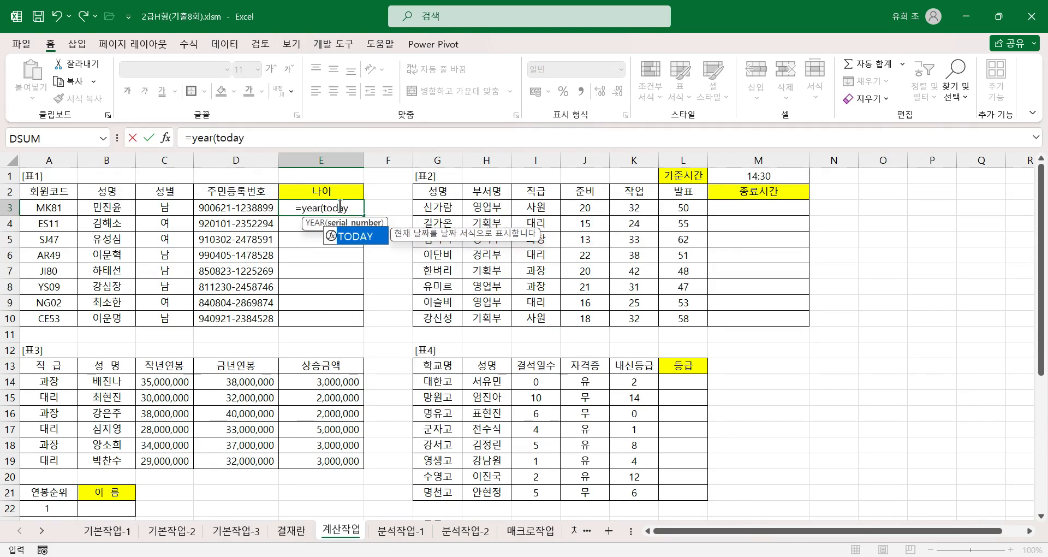
{"action": "type", "text": "()"}
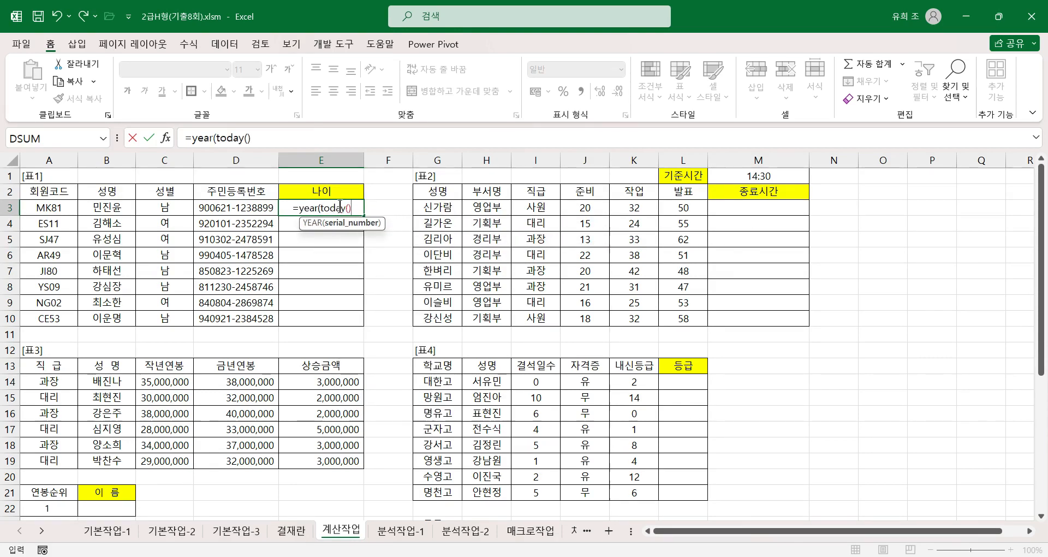
{"action": "type", "text": ")"}
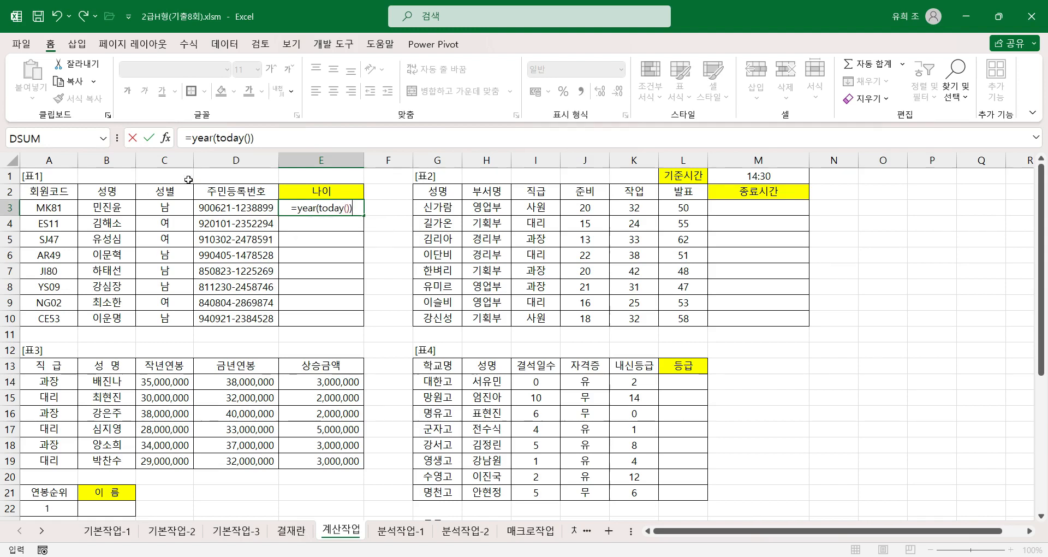
Step: Inspect the function arguments of TODAY and YEAR in the E3 formula
{"action": "left_click", "coordinate": [236, 139]}
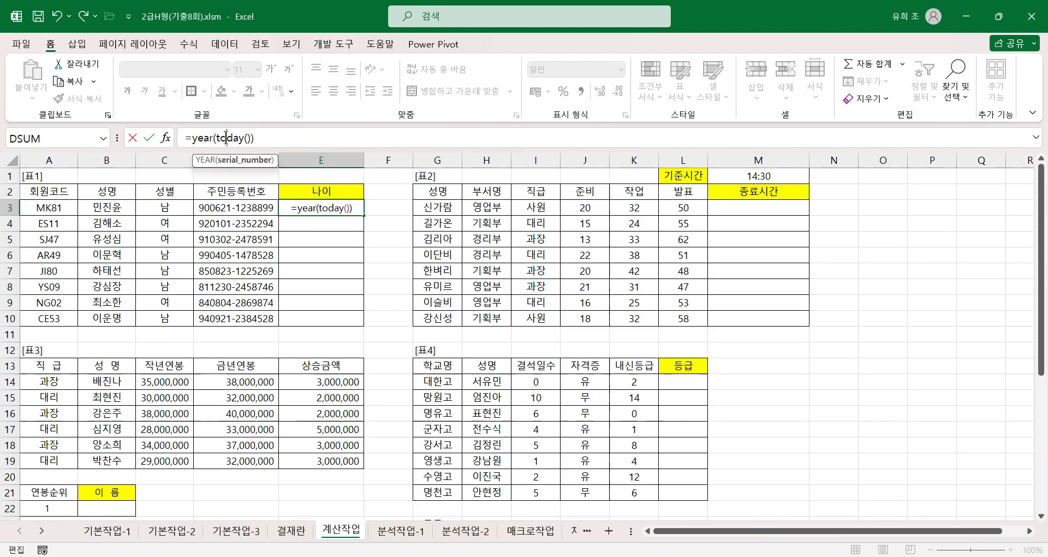
{"action": "left_click", "coordinate": [165, 140]}
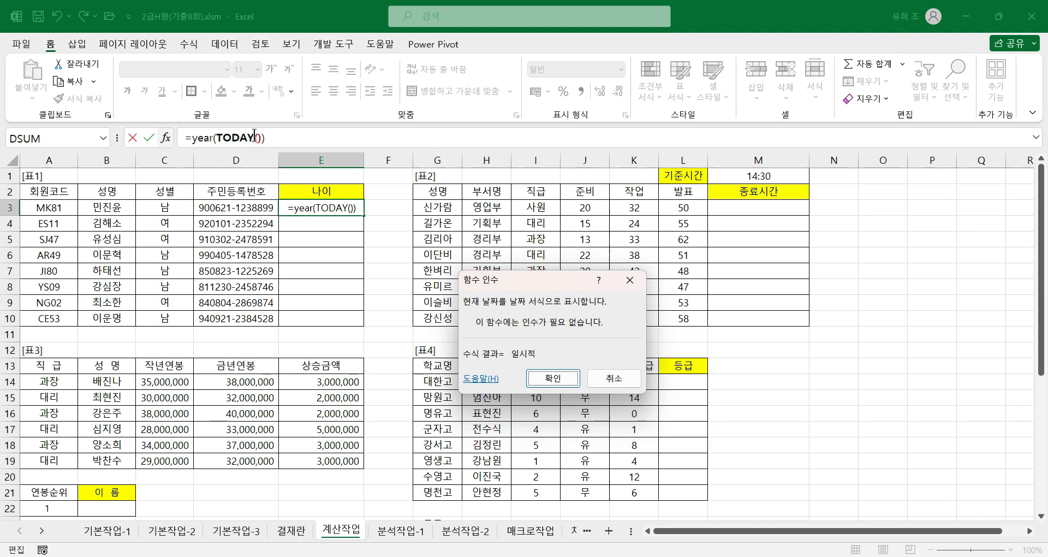
{"action": "left_click", "coordinate": [204, 138]}
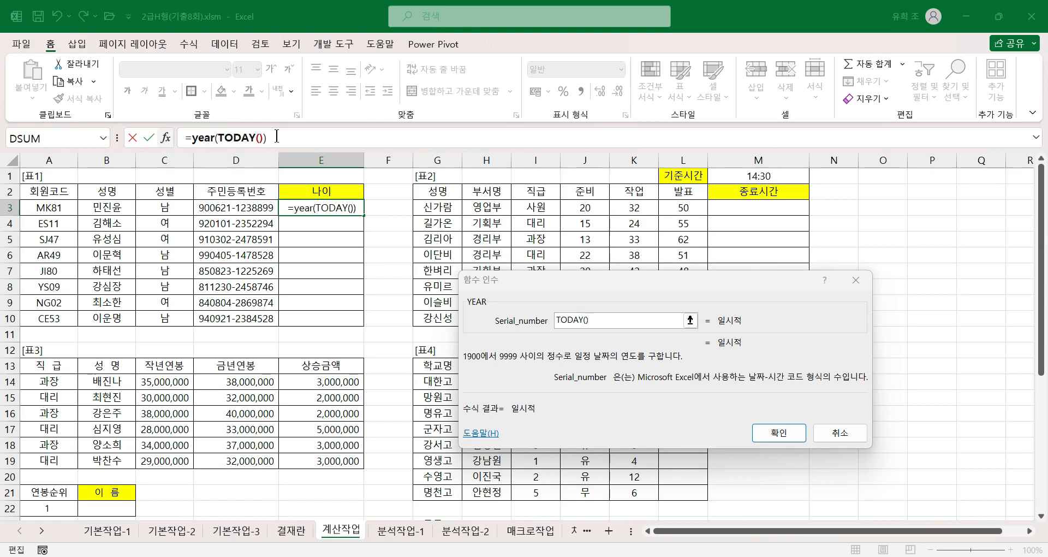
Step: Complete E3 as =YEAR(TODAY())-LEFT(D3,2)-1900 and fill the formula down through E10
{"action": "type", "text": "-"}
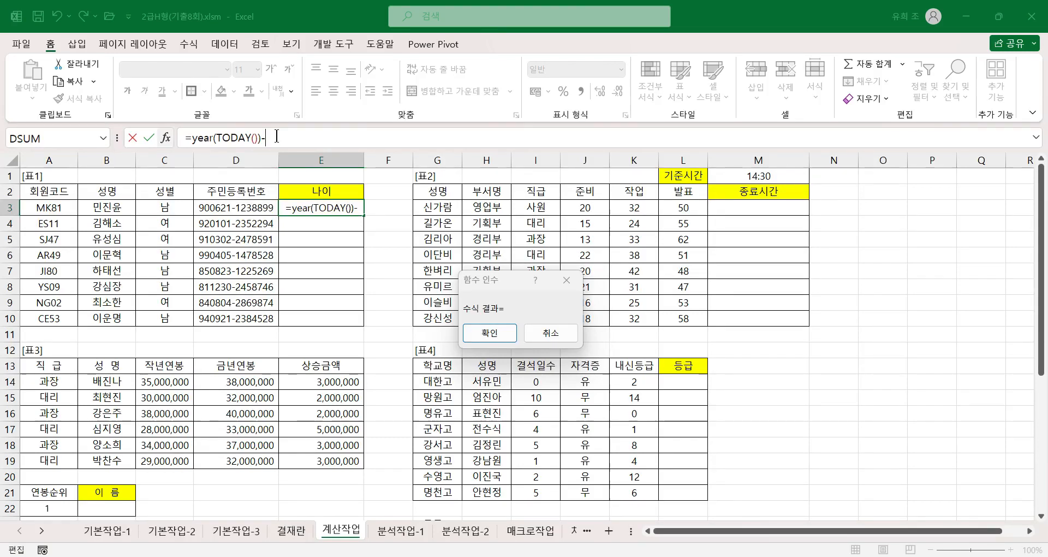
{"action": "type", "text": "l"}
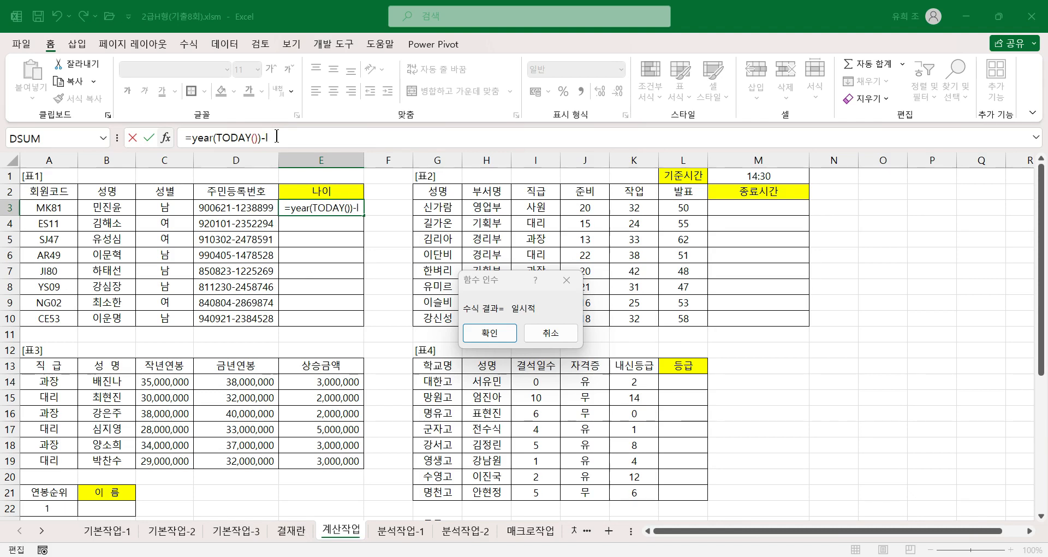
{"action": "type", "text": "eft("}
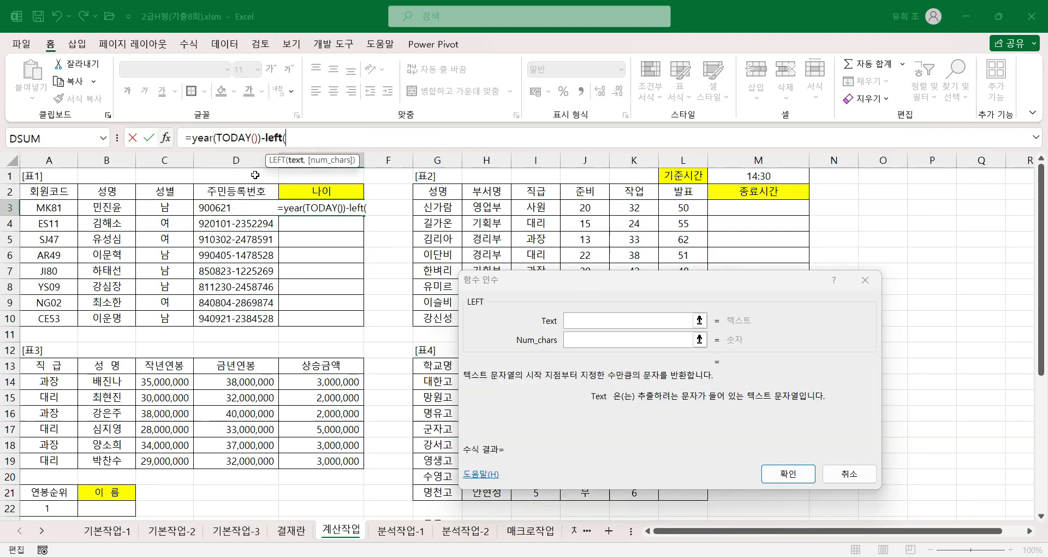
{"action": "left_click", "coordinate": [235, 206]}
{"action": "type", "text": ",2"}
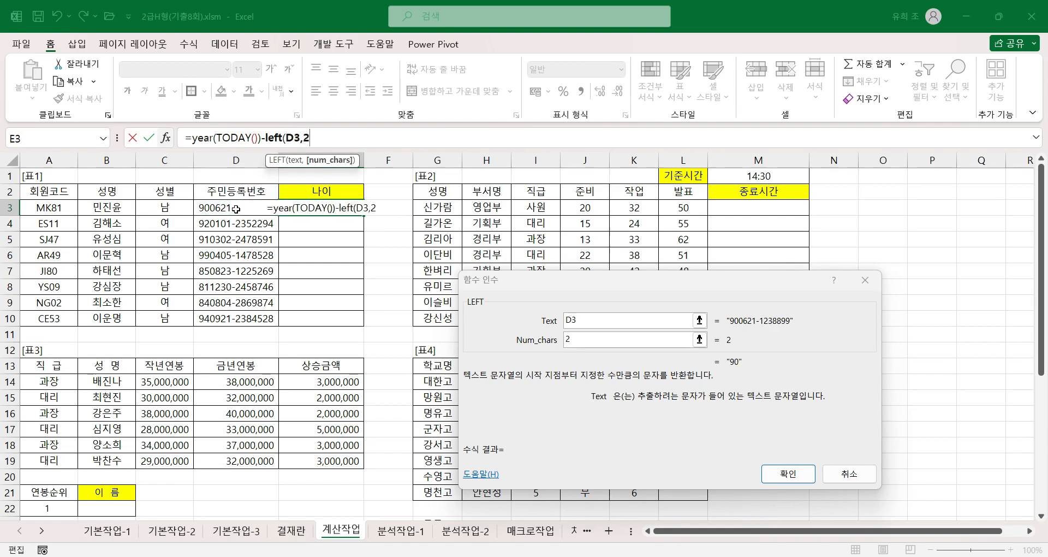
{"action": "type", "text": "))"}
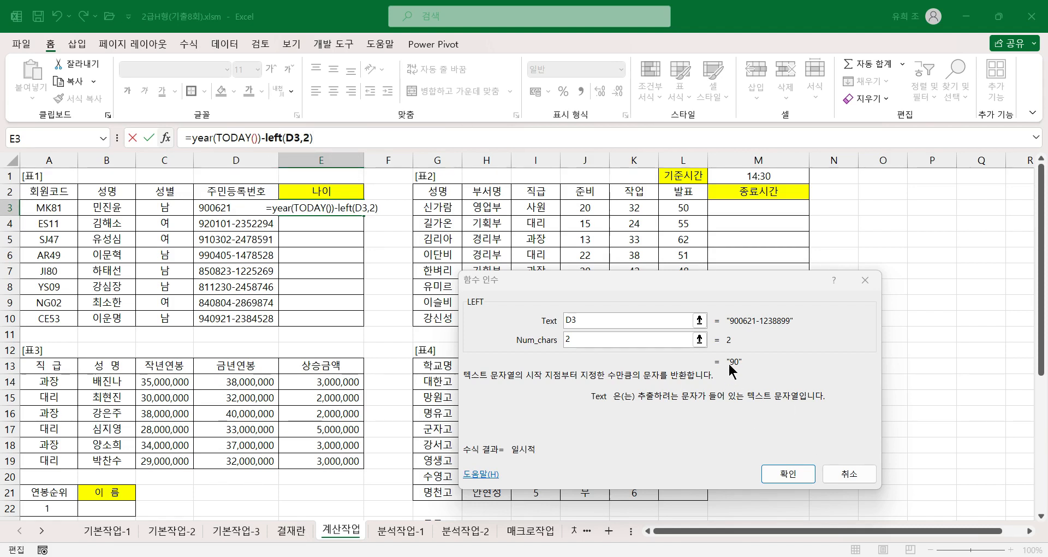
{"action": "type", "text": "-"}
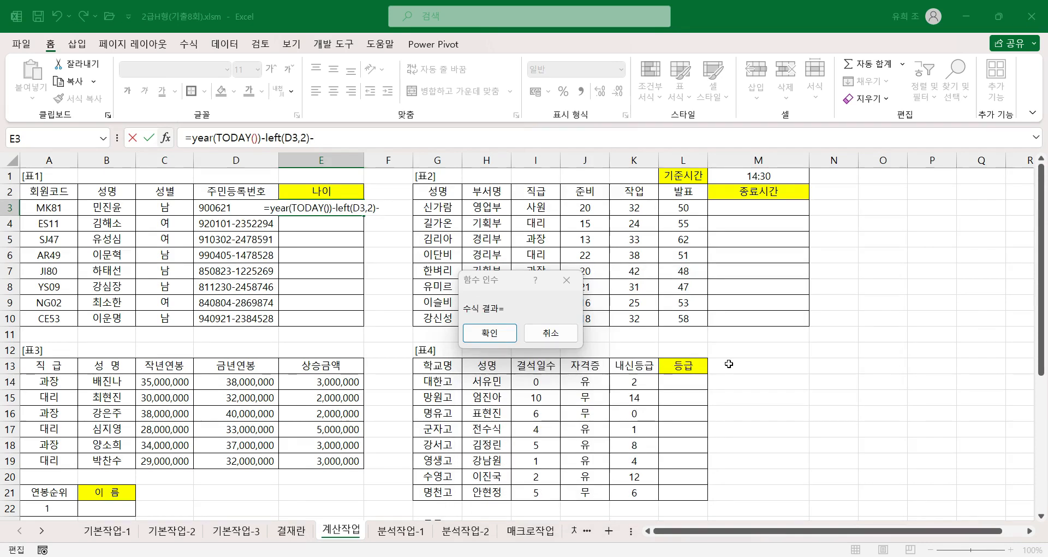
{"action": "type", "text": "1900"}
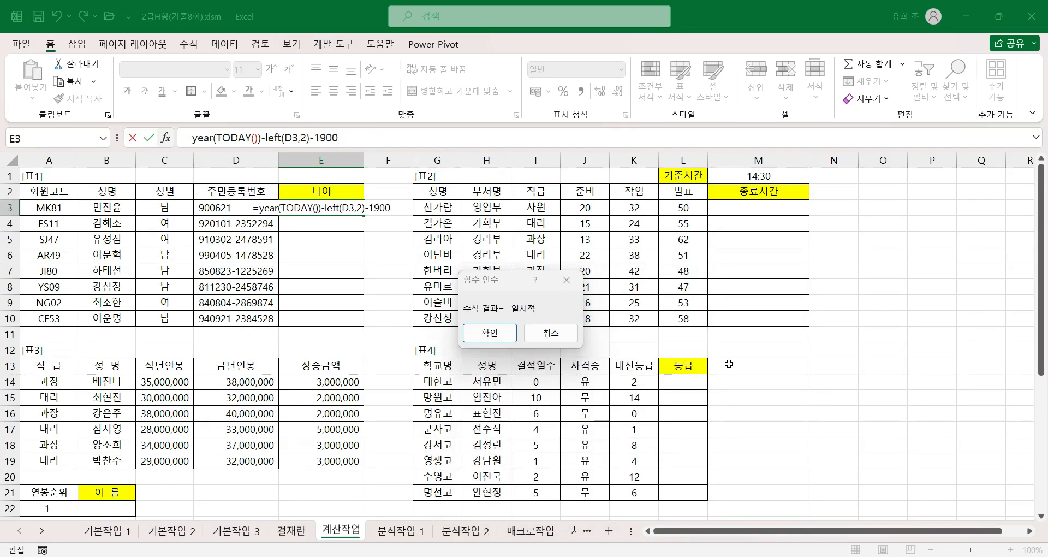
{"action": "key", "text": "Return"}
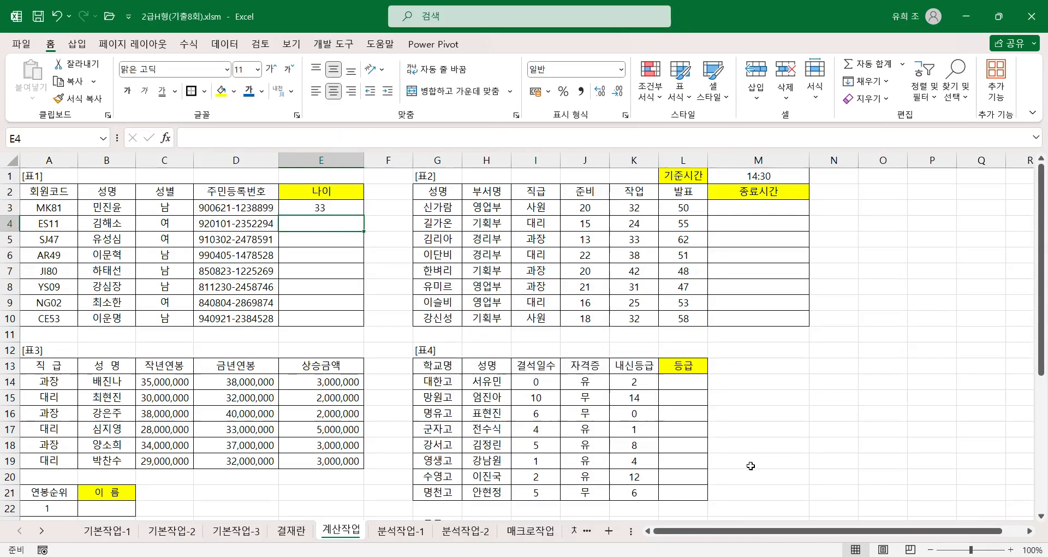
{"action": "left_click", "coordinate": [332, 208]}
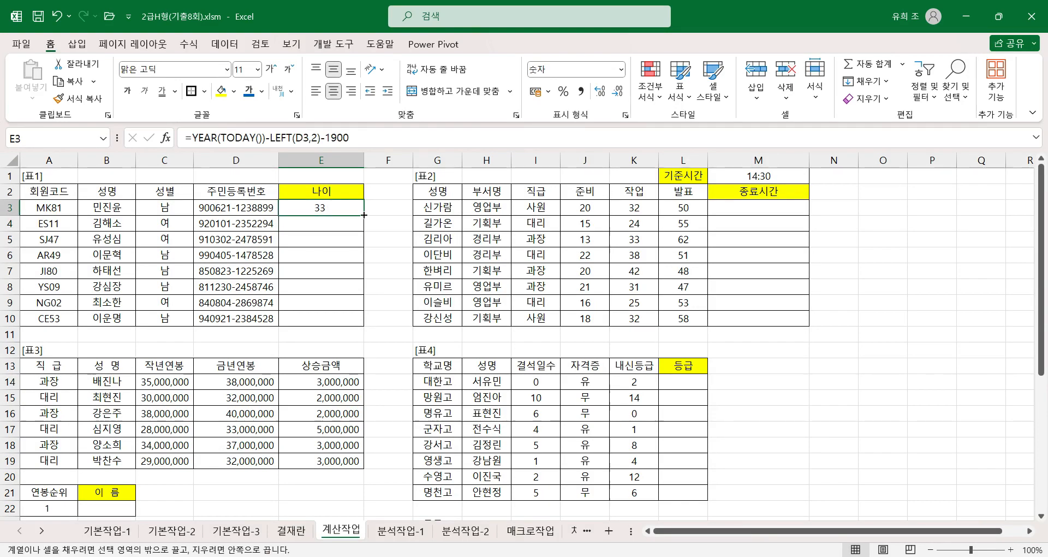
{"action": "left_click_drag", "start_coordinate": [365, 215], "coordinate": [364, 329]}
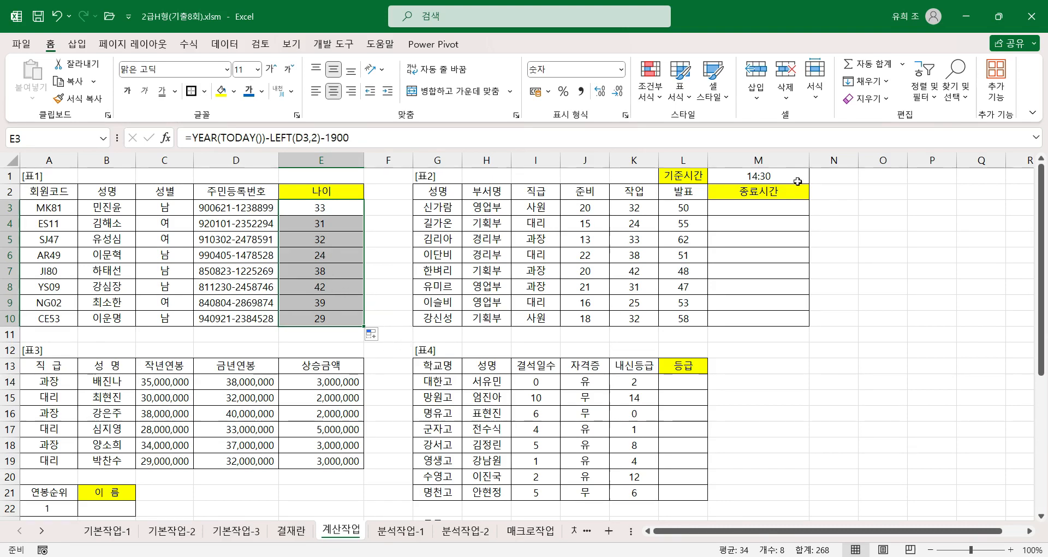
Step: Begin a TIME formula for 종료시간 in M3 of 표2 with hour(M1) as its Hour argument
{"action": "left_click", "coordinate": [753, 209]}
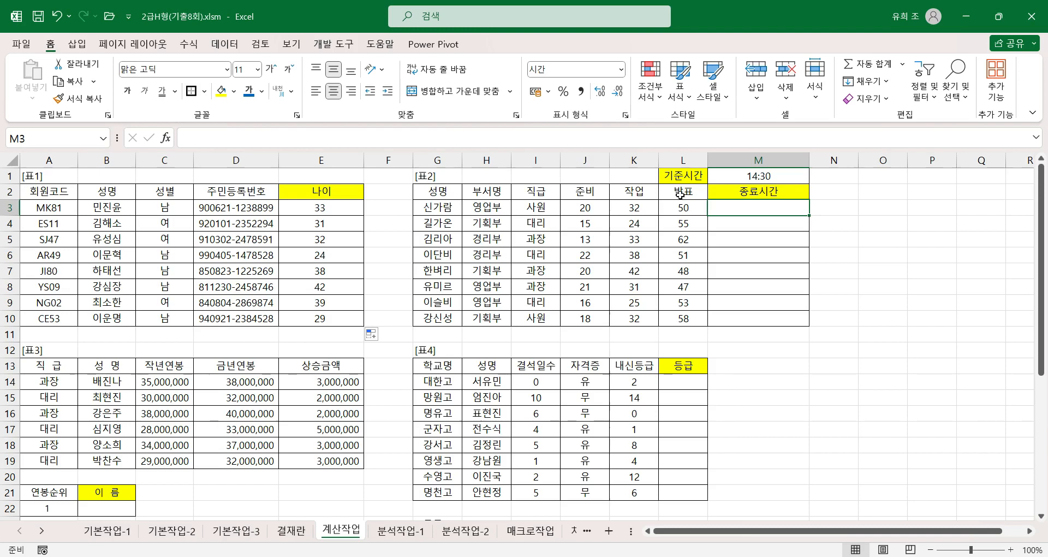
{"action": "left_click", "coordinate": [759, 176]}
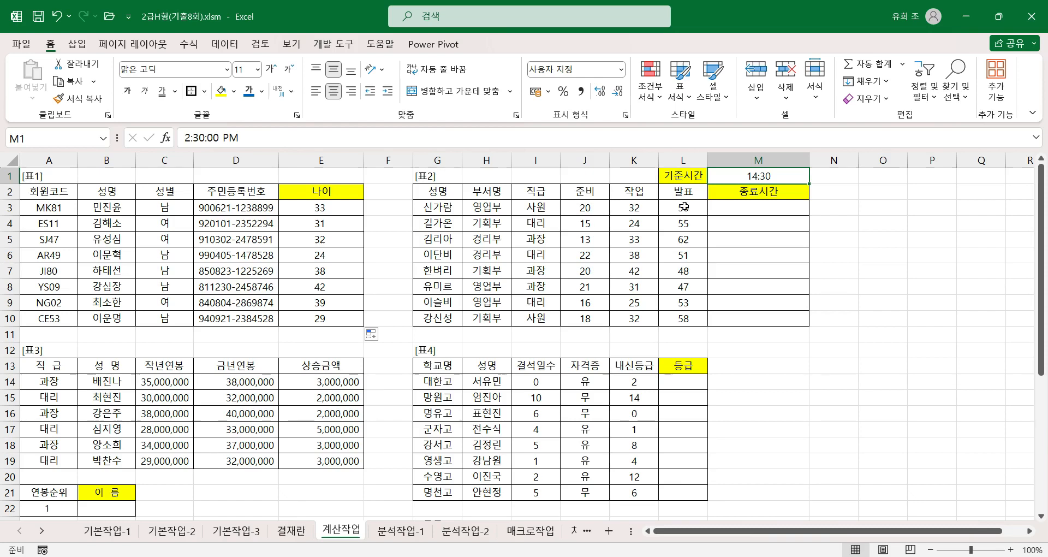
{"action": "left_click", "coordinate": [760, 208]}
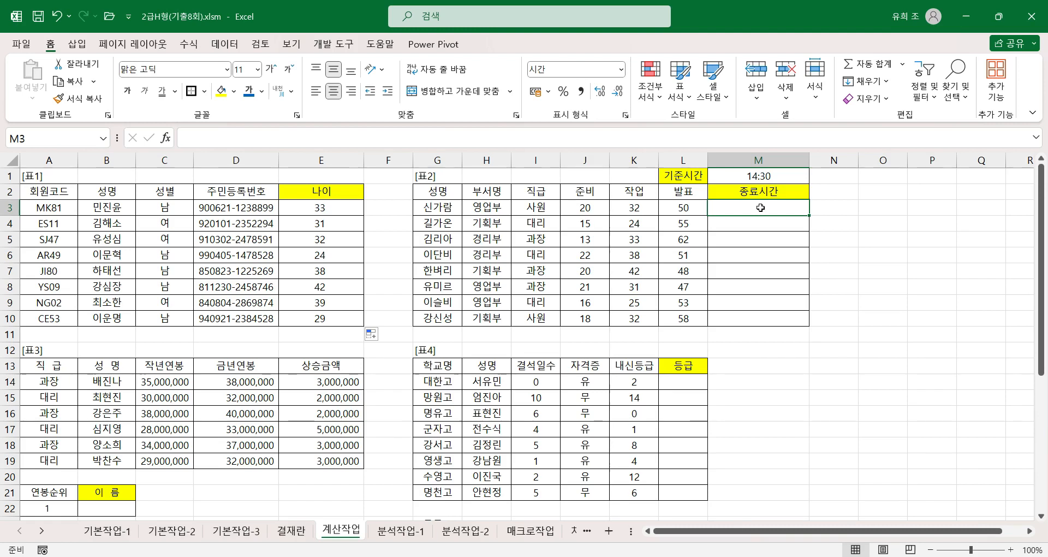
{"action": "type", "text": "="}
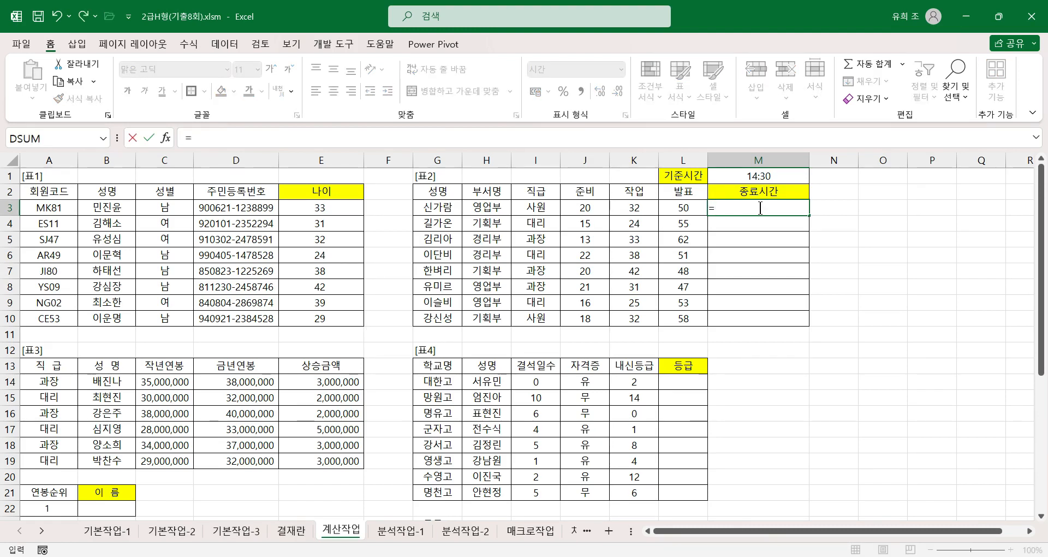
{"action": "type", "text": "time"}
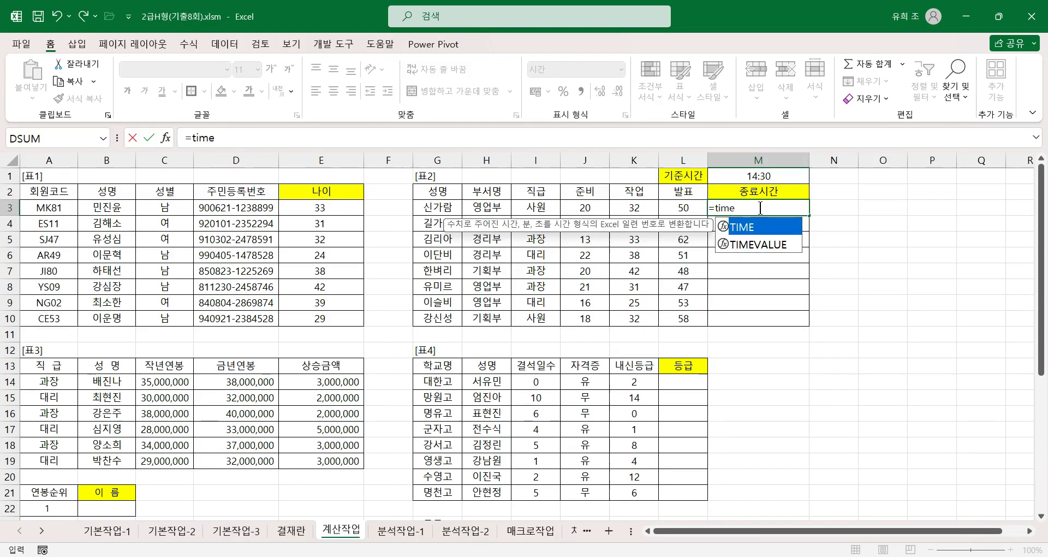
{"action": "key", "text": "Tab"}
{"action": "key", "text": "ctrl+a"}
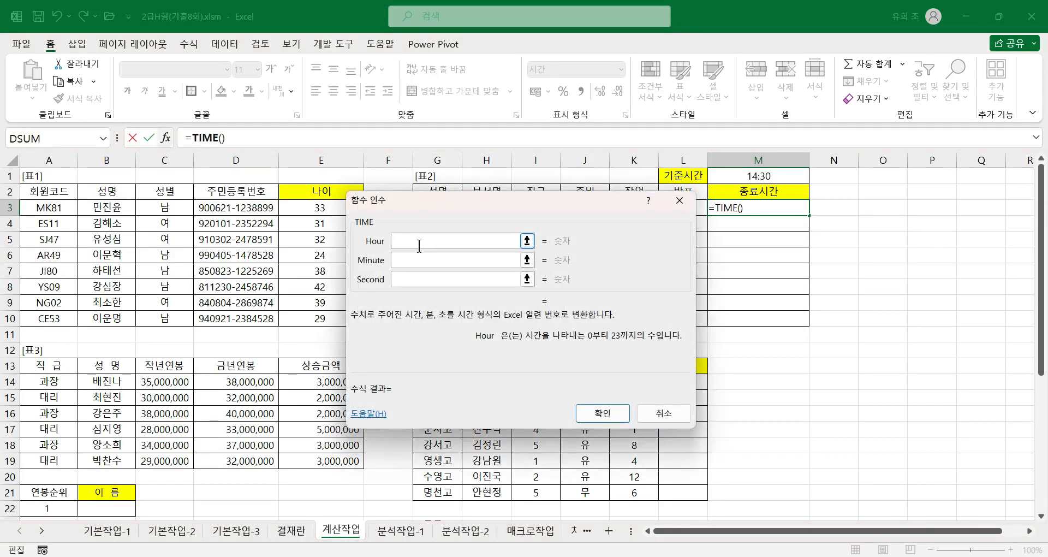
{"action": "left_click_drag", "start_coordinate": [496, 200], "coordinate": [608, 227]}
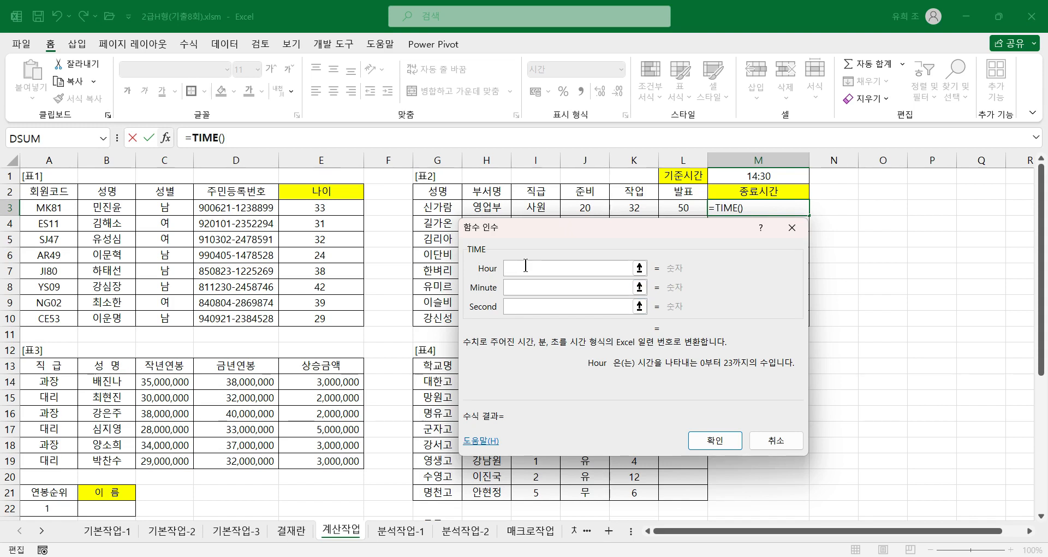
{"action": "type", "text": "hour("}
{"action": "left_click", "coordinate": [756, 179]}
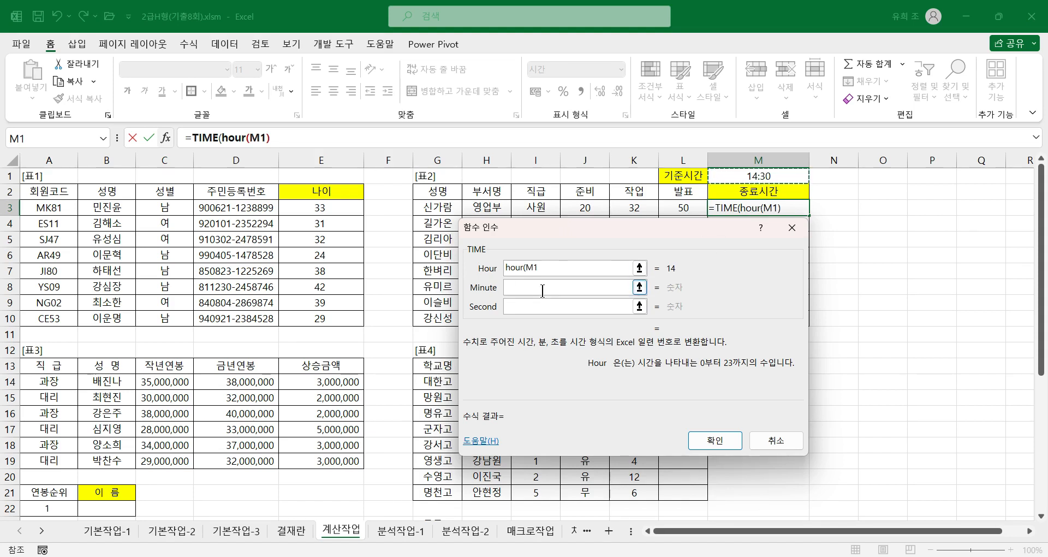
{"action": "type", "text": ")"}
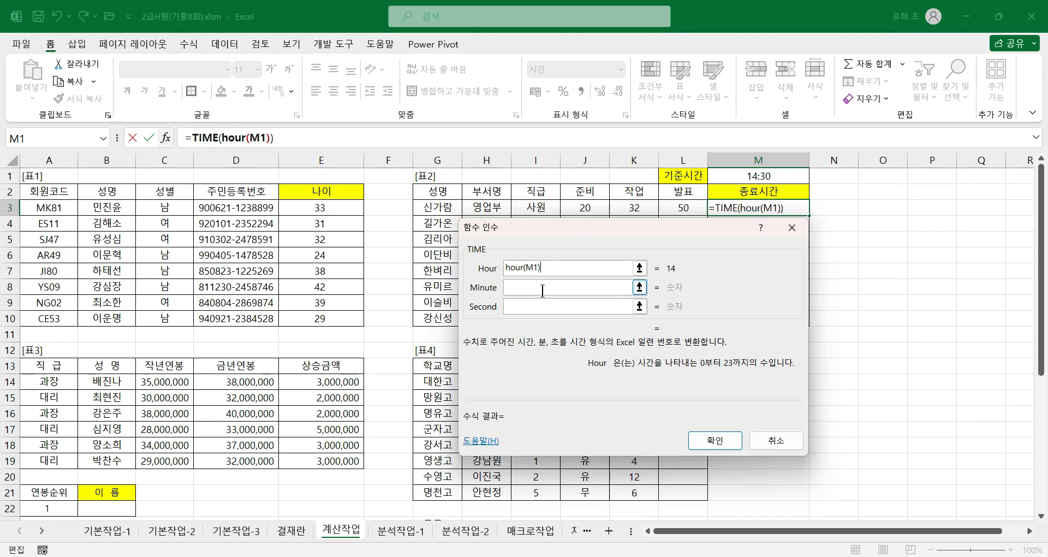
Step: Set the Minute argument of the TIME formula in M3 to minute(M1)
{"action": "left_click", "coordinate": [530, 288]}
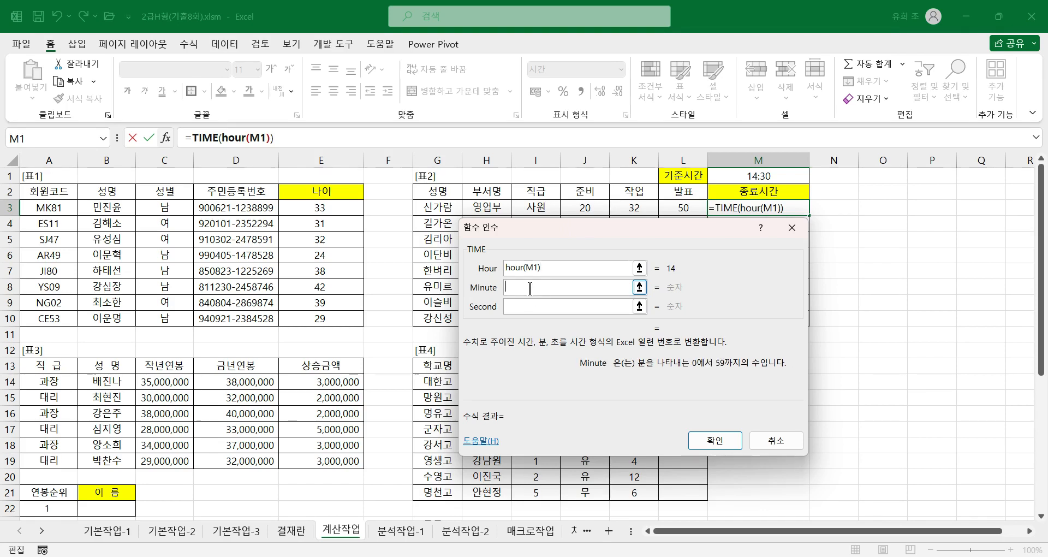
{"action": "type", "text": "minute("}
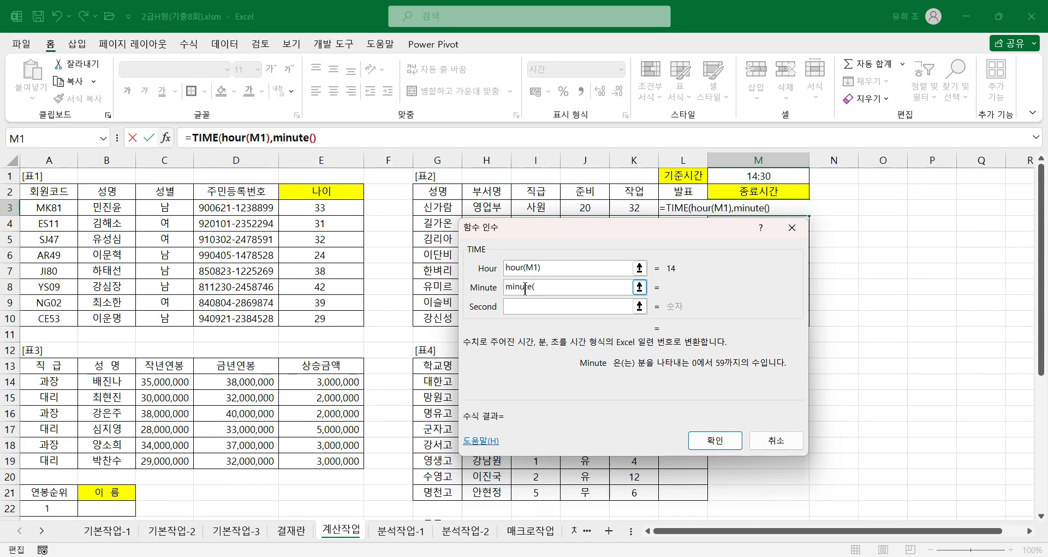
{"action": "left_click", "coordinate": [762, 174]}
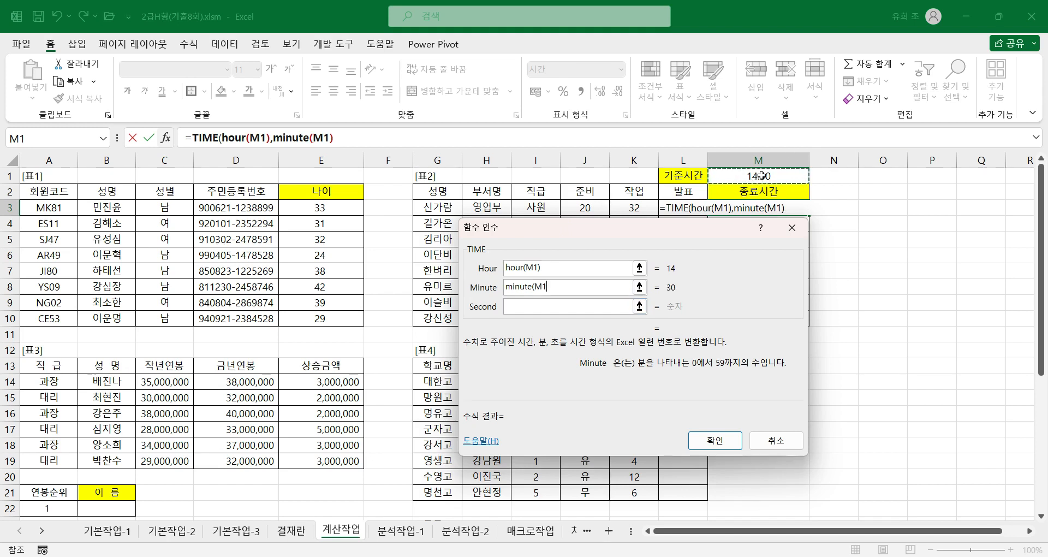
{"action": "type", "text": ")"}
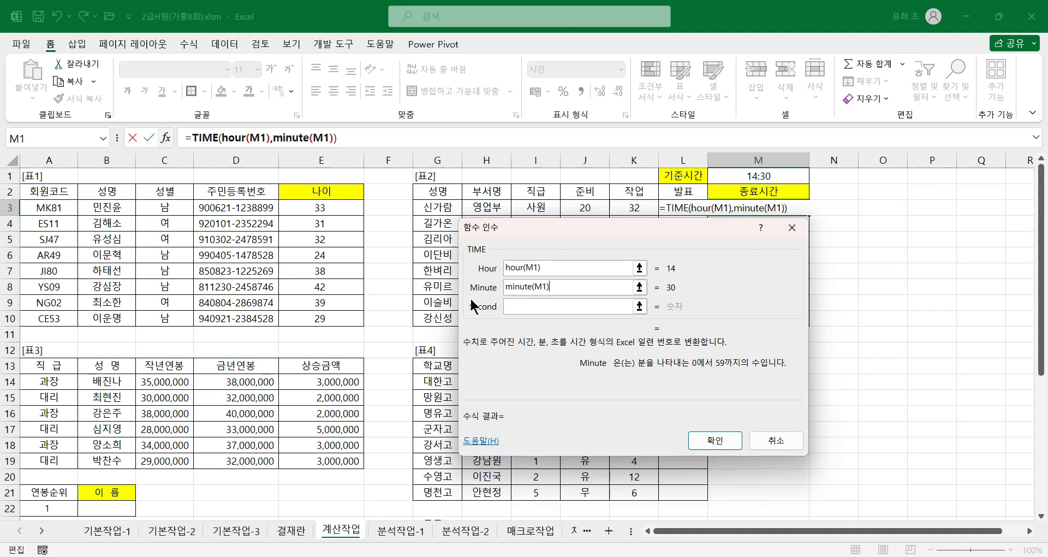
Step: Extend the Minute argument to minute(M1)+J3+K3+L3, set Second to 0, and complete the TIME formula in M3
{"action": "left_click_drag", "start_coordinate": [604, 235], "coordinate": [611, 255]}
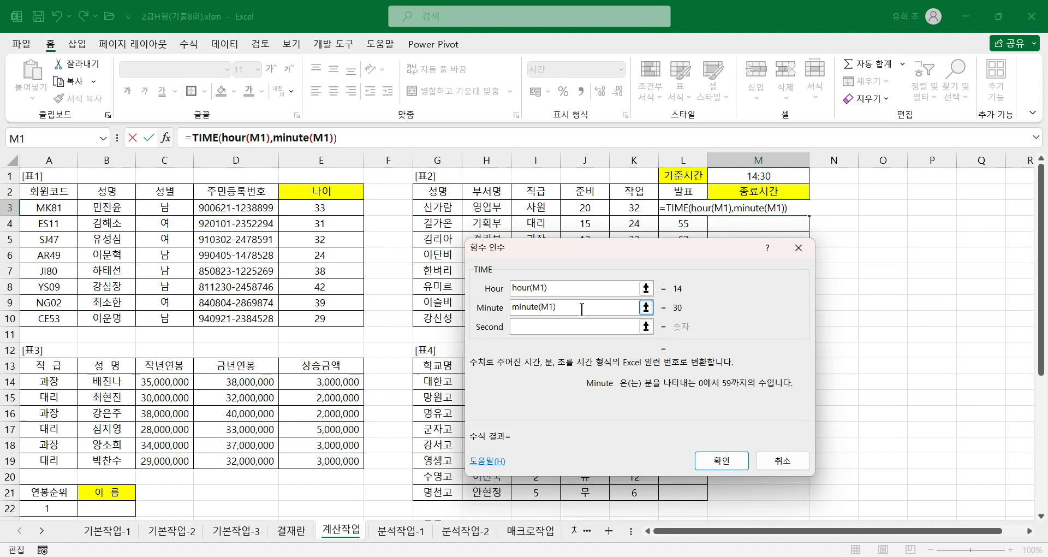
{"action": "type", "text": "+"}
{"action": "left_click", "coordinate": [590, 208]}
{"action": "type", "text": "+"}
{"action": "left_click", "coordinate": [635, 207]}
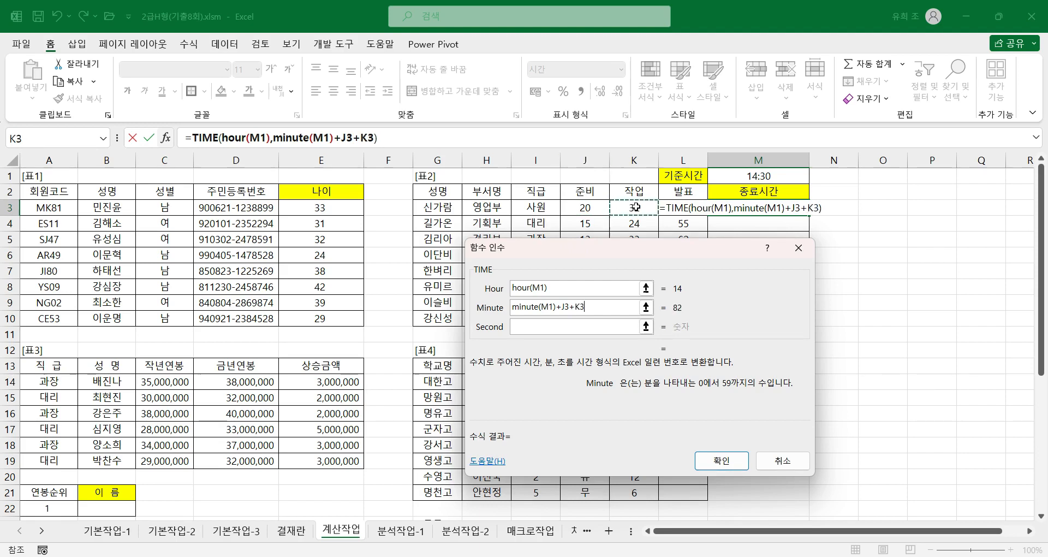
{"action": "type", "text": "+"}
{"action": "left_click", "coordinate": [680, 206]}
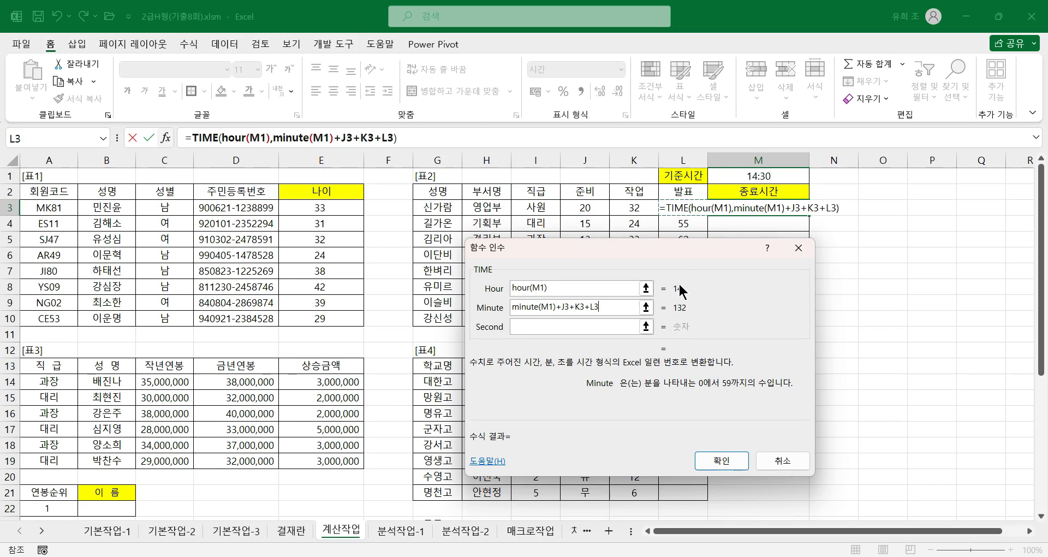
{"action": "left_click", "coordinate": [531, 326]}
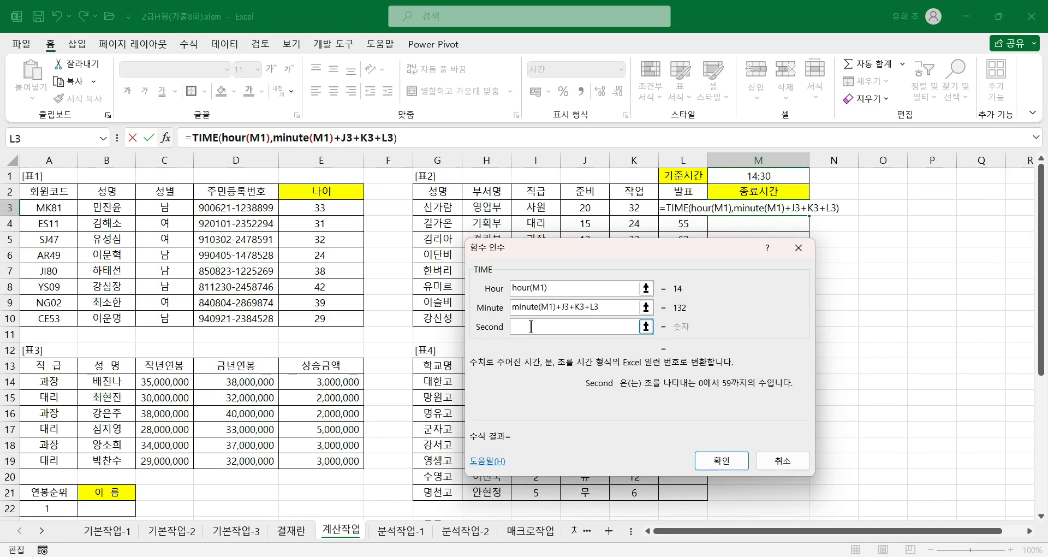
{"action": "type", "text": "0"}
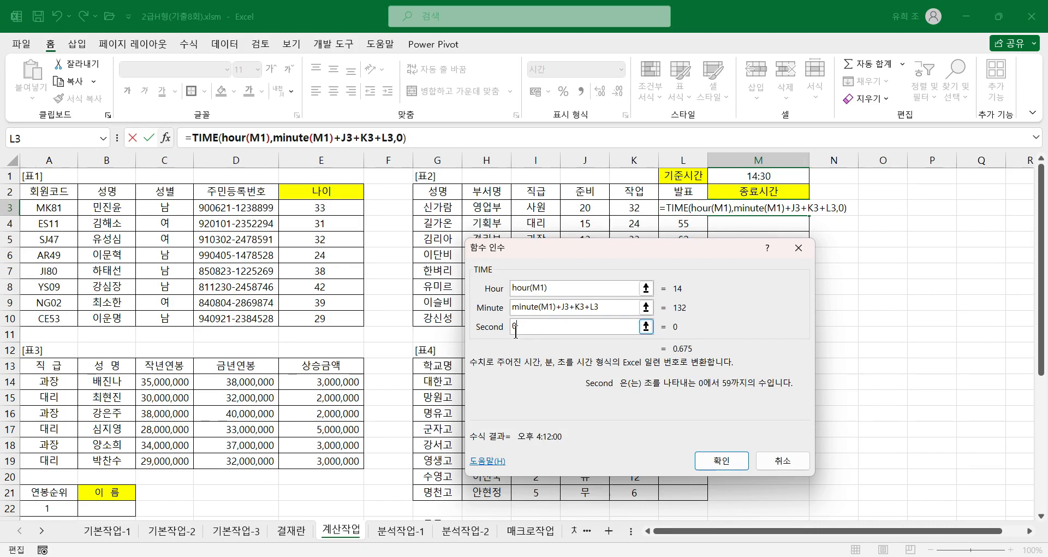
{"action": "left_click", "coordinate": [721, 460]}
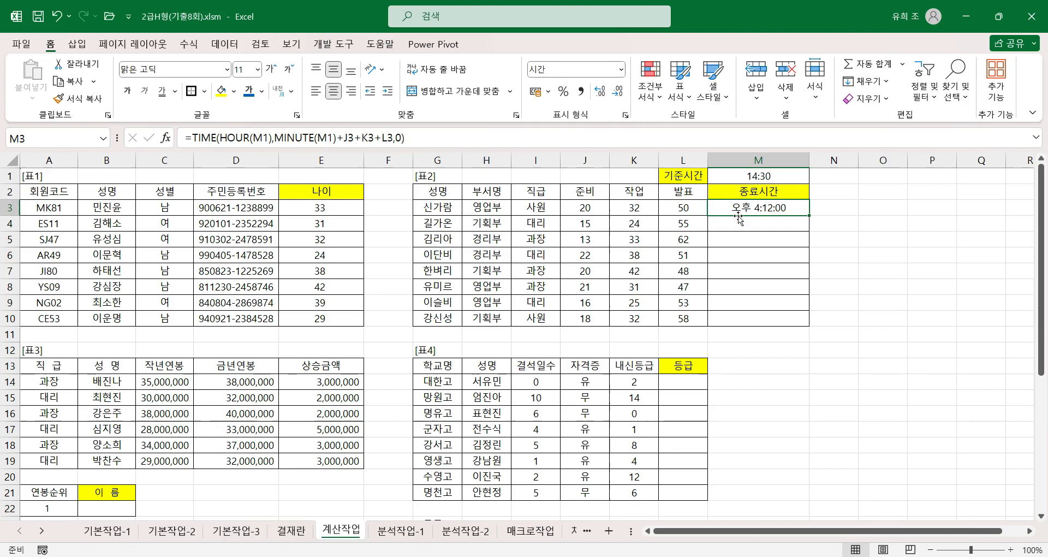
Step: Apply the *오후 1:30:55 time format to M3 and fill its formula down through M10
{"action": "left_click", "coordinate": [626, 115]}
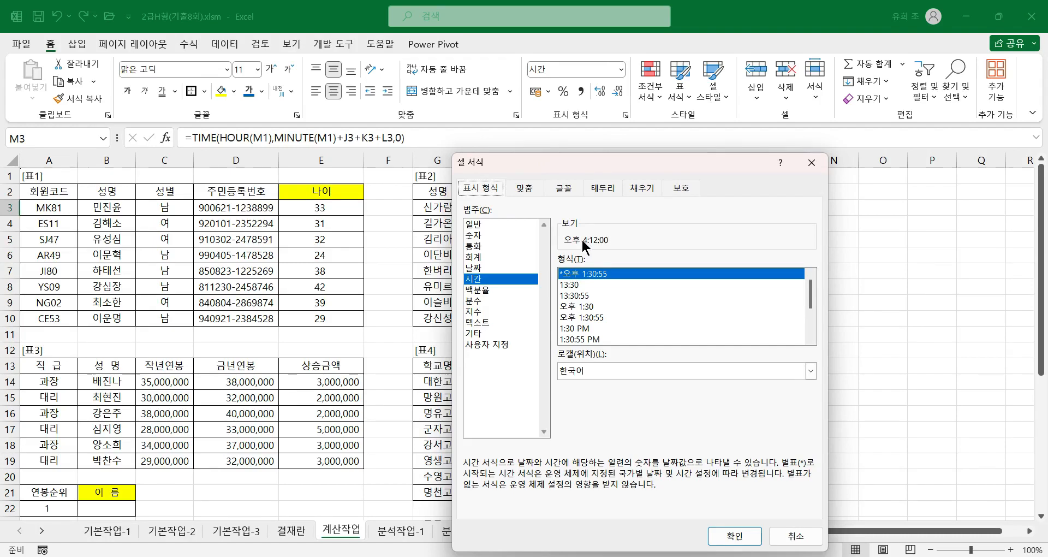
{"action": "left_click", "coordinate": [734, 535]}
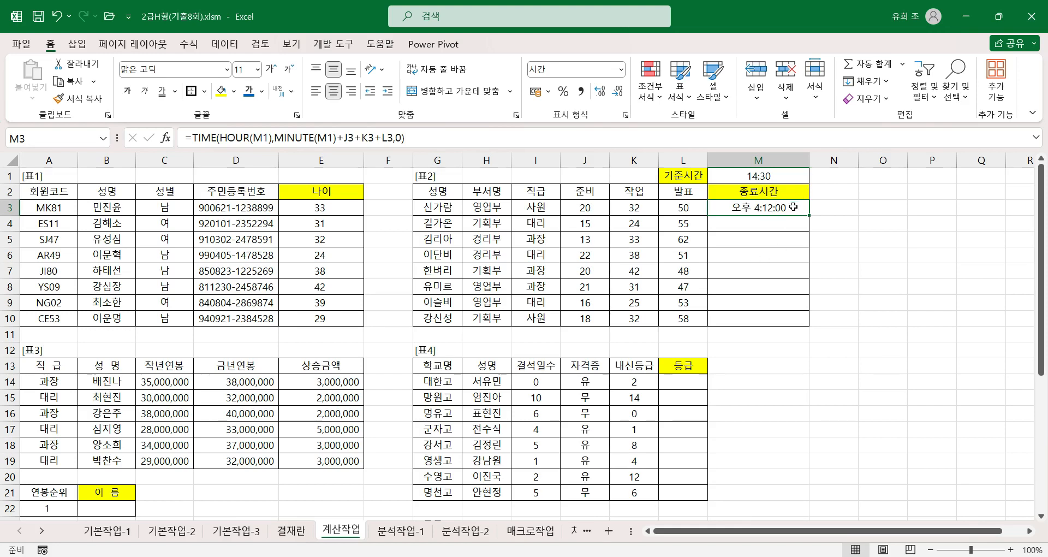
{"action": "left_click", "coordinate": [761, 223]}
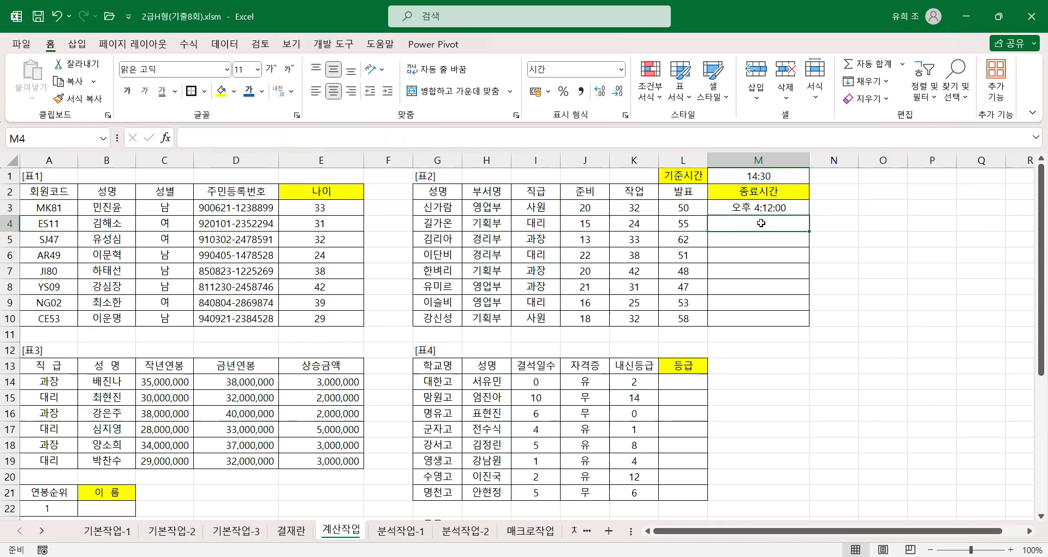
{"action": "left_click", "coordinate": [794, 206]}
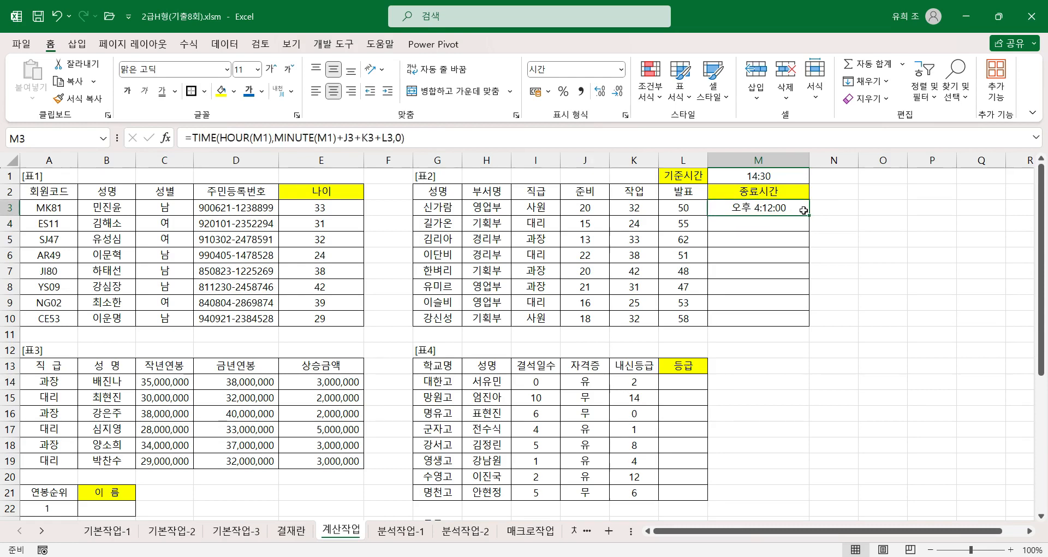
{"action": "double_click", "coordinate": [810, 217]}
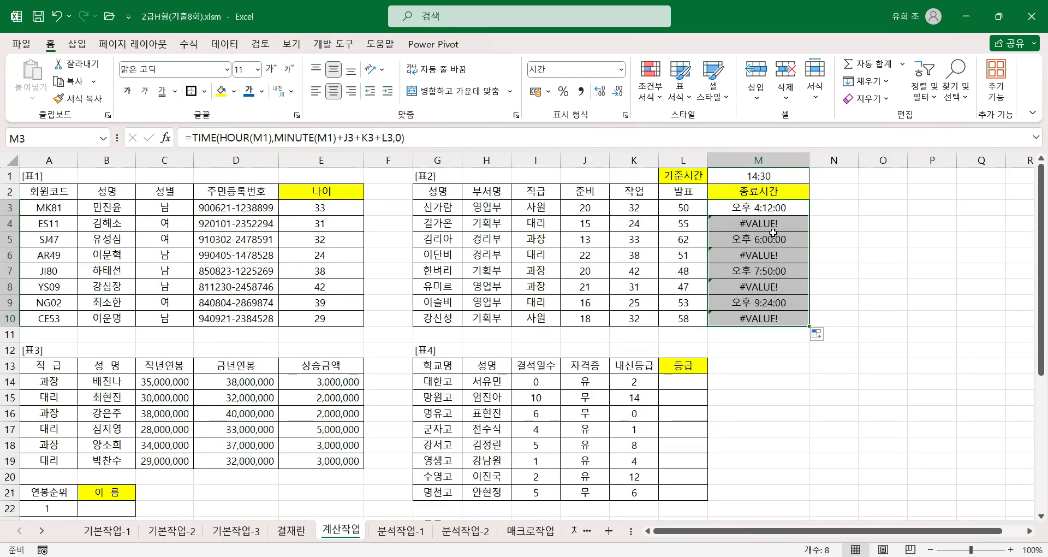
Step: Make both M1 references in the M3 formula absolute as $M$1 and fill it down through M10
{"action": "left_click", "coordinate": [773, 206]}
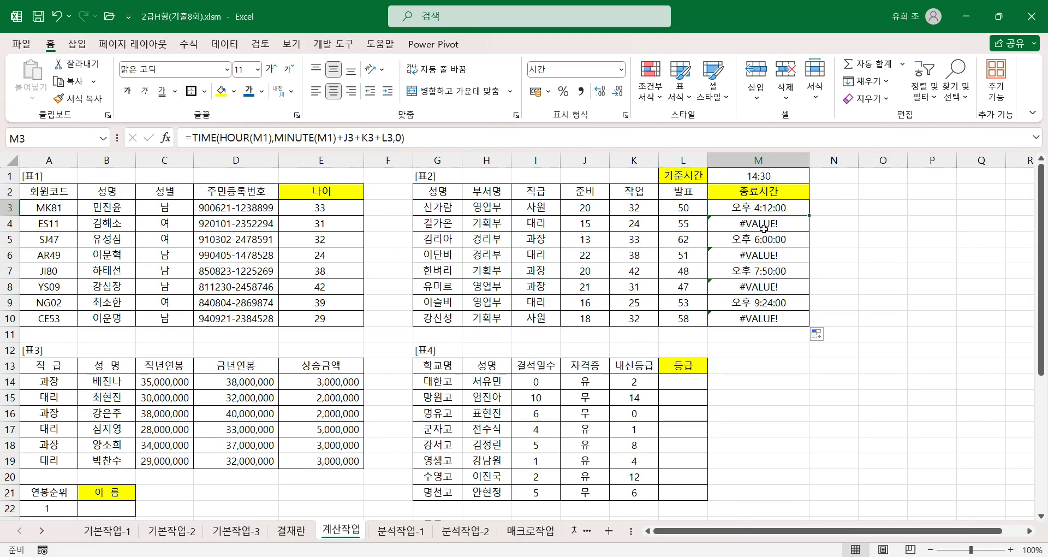
{"action": "left_click", "coordinate": [203, 136]}
{"action": "left_click", "coordinate": [166, 137]}
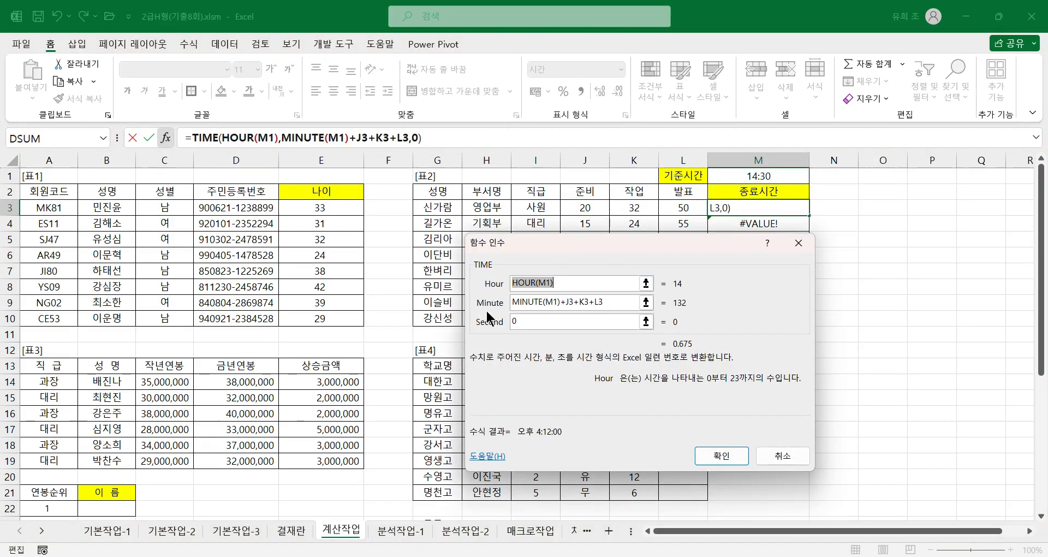
{"action": "left_click", "coordinate": [542, 283]}
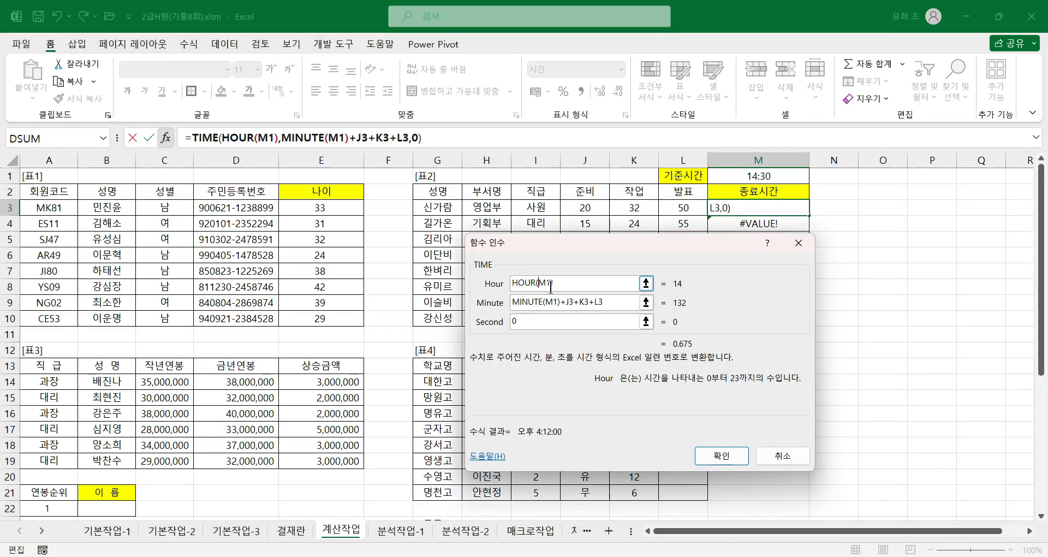
{"action": "key", "text": "F4"}
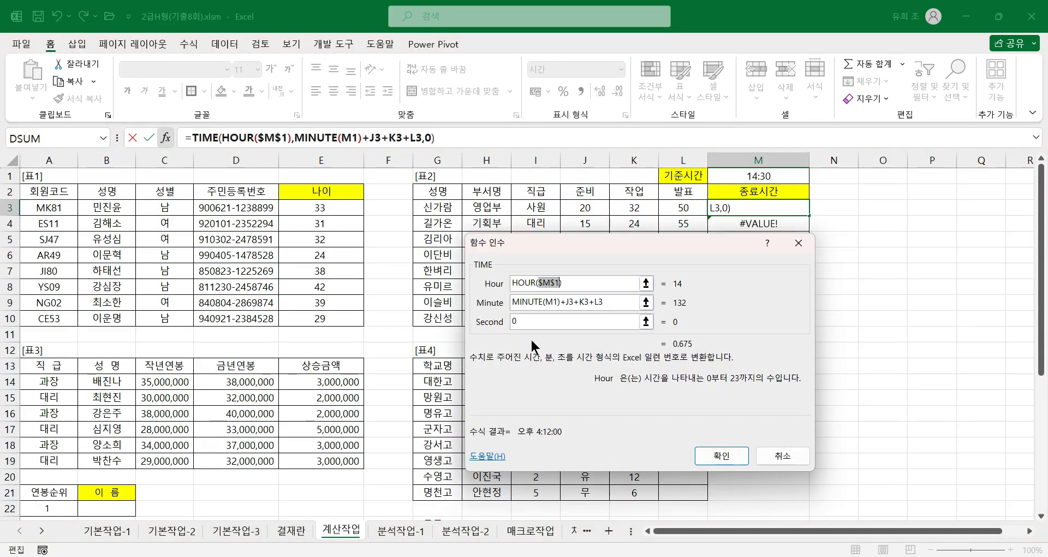
{"action": "left_click", "coordinate": [548, 304]}
{"action": "key", "text": "F4"}
{"action": "left_click", "coordinate": [721, 455]}
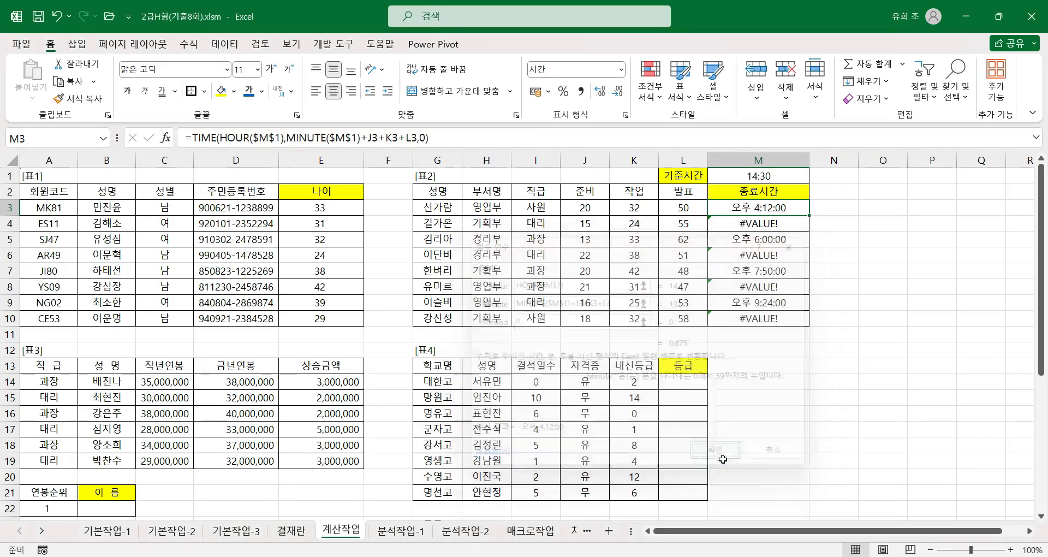
{"action": "double_click", "coordinate": [811, 215]}
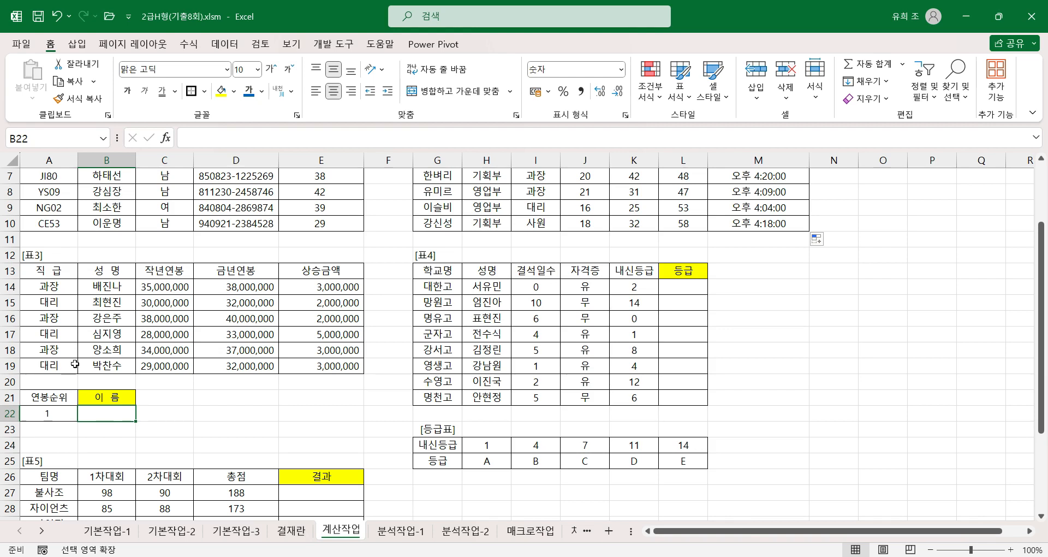
Step: Turn off extended selection and highlight the 표3 data range A14:E19 for review
{"action": "left_click_drag", "start_coordinate": [55, 295], "coordinate": [214, 323]}
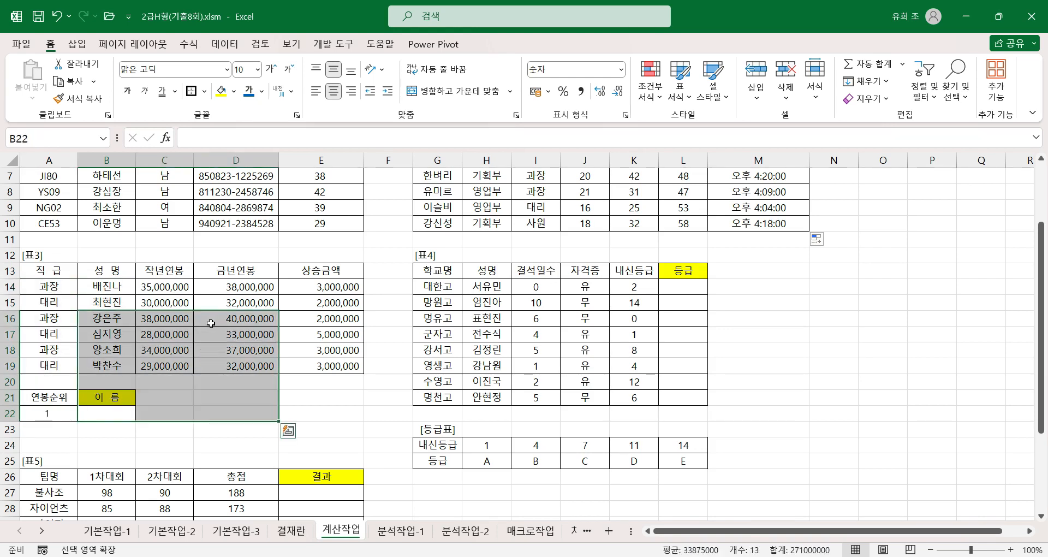
{"action": "key", "text": "F8"}
{"action": "left_click", "coordinate": [52, 289]}
{"action": "left_click_drag", "start_coordinate": [51, 289], "coordinate": [329, 365]}
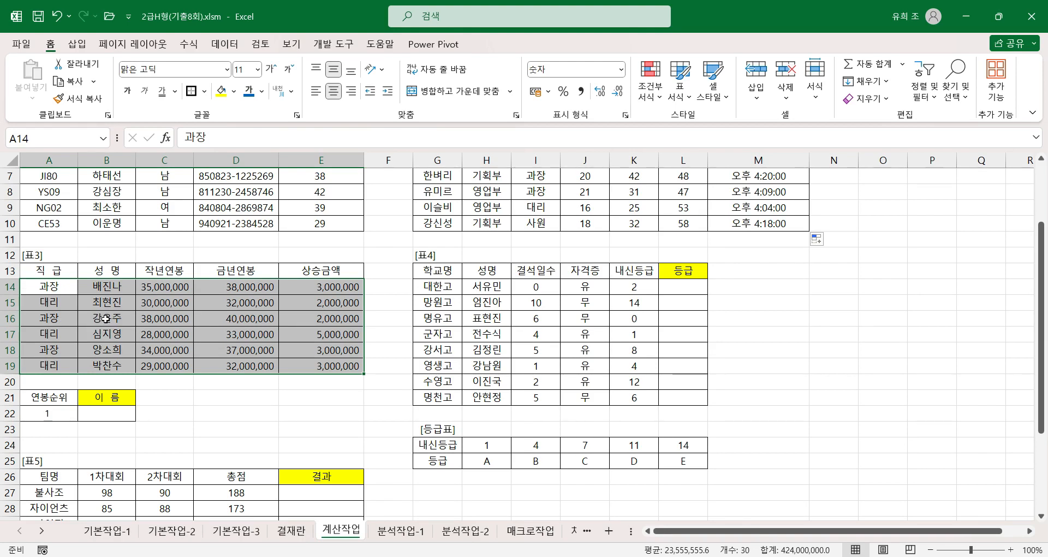
Step: Begin an INDEX formula for 이름 in B22 using the array,row_num,column_num form, with A14:E19 as the Array
{"action": "left_click", "coordinate": [117, 412]}
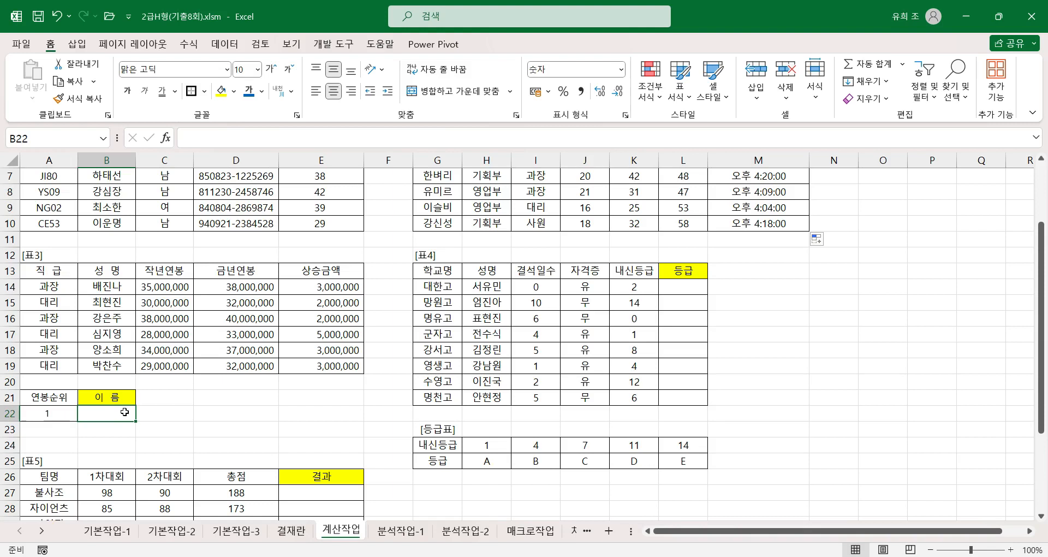
{"action": "type", "text": "="}
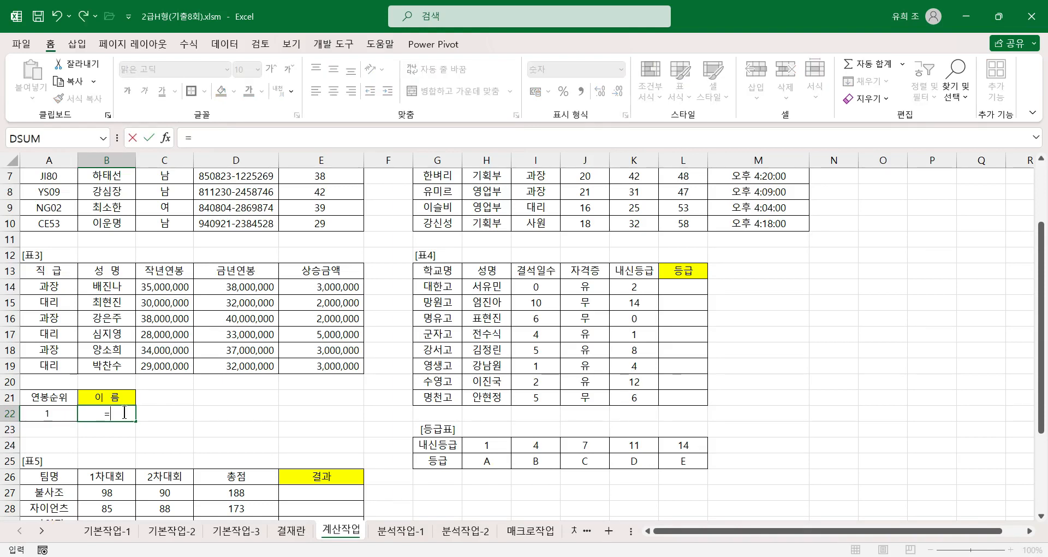
{"action": "type", "text": "index"}
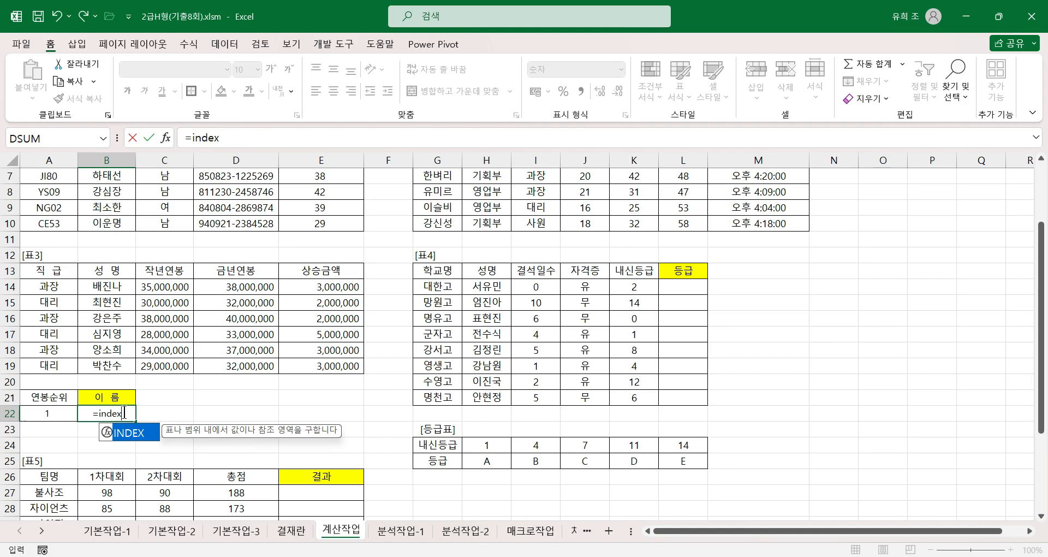
{"action": "key", "text": "ctrl+a"}
{"action": "left_click_drag", "start_coordinate": [613, 304], "coordinate": [311, 268]}
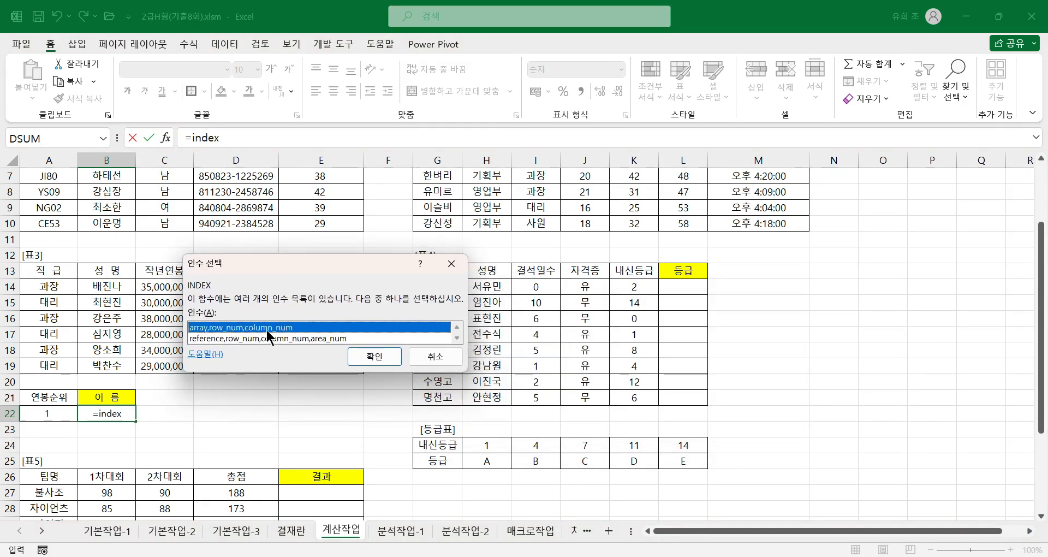
{"action": "left_click", "coordinate": [375, 356]}
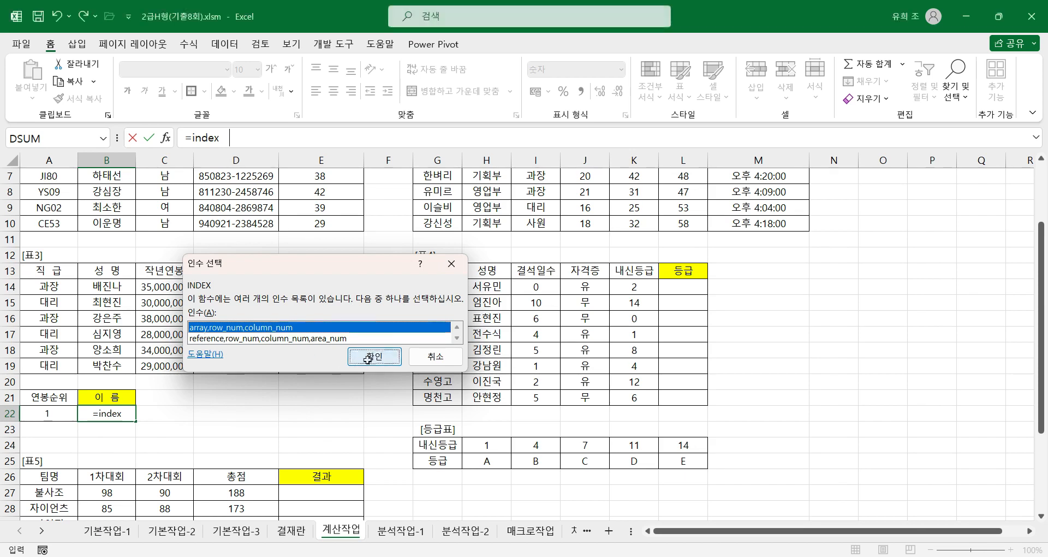
{"action": "left_click_drag", "start_coordinate": [244, 211], "coordinate": [500, 254]}
{"action": "left_click", "coordinate": [497, 310]}
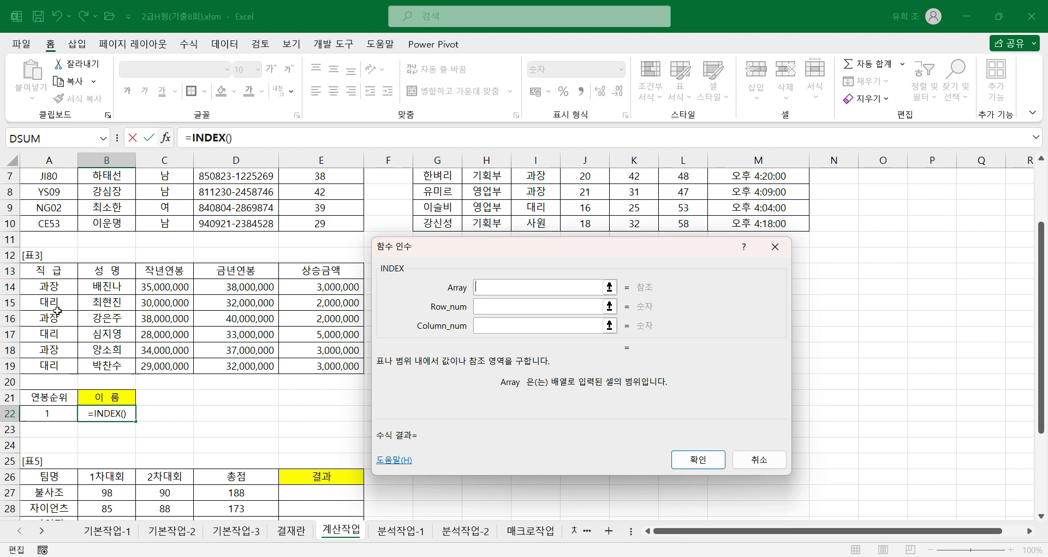
{"action": "left_click_drag", "start_coordinate": [44, 285], "coordinate": [331, 365]}
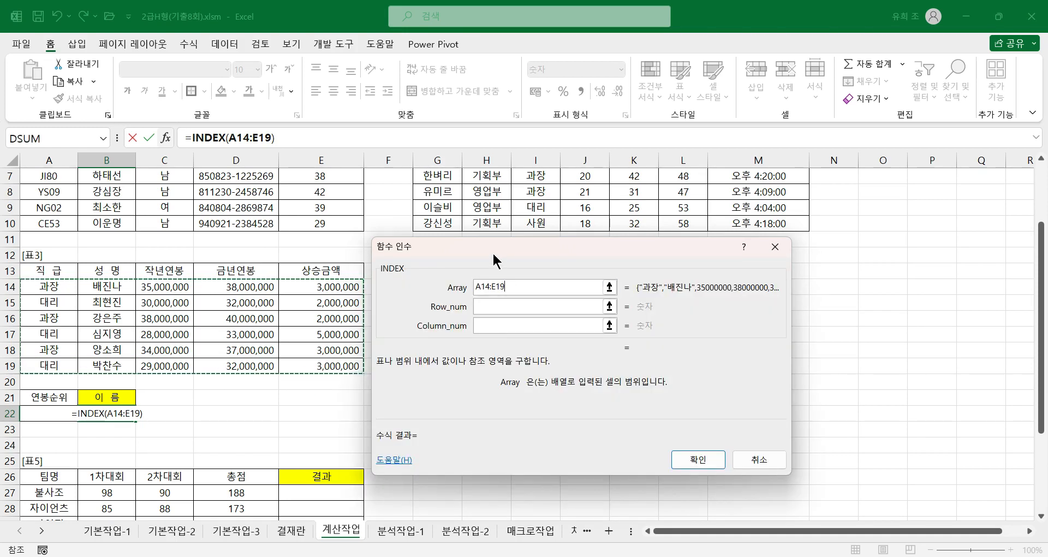
{"action": "left_click_drag", "start_coordinate": [517, 265], "coordinate": [537, 268]}
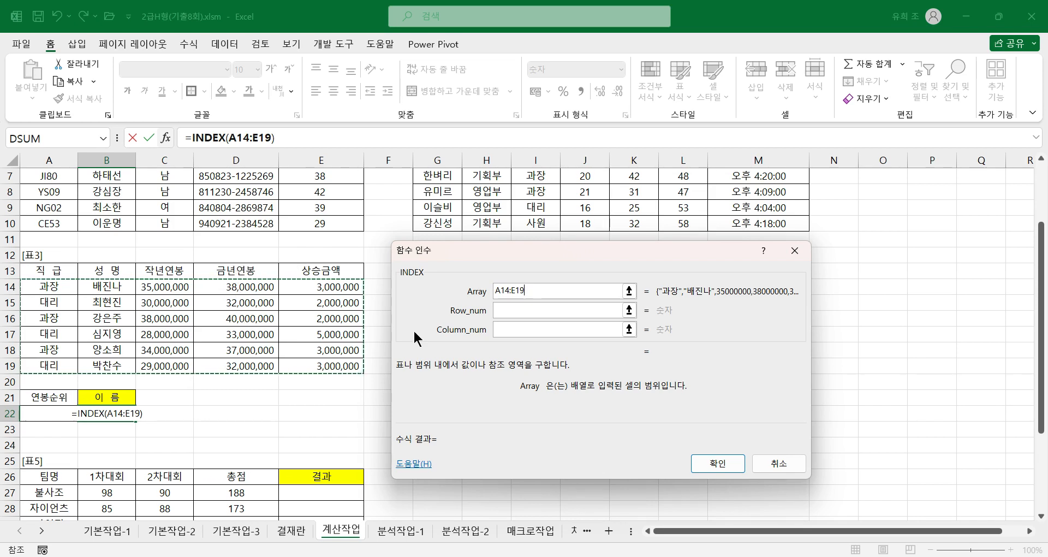
Step: Nest a MATCH function as the Row_num of the INDEX formula in B22 and open its arguments
{"action": "left_click", "coordinate": [510, 311]}
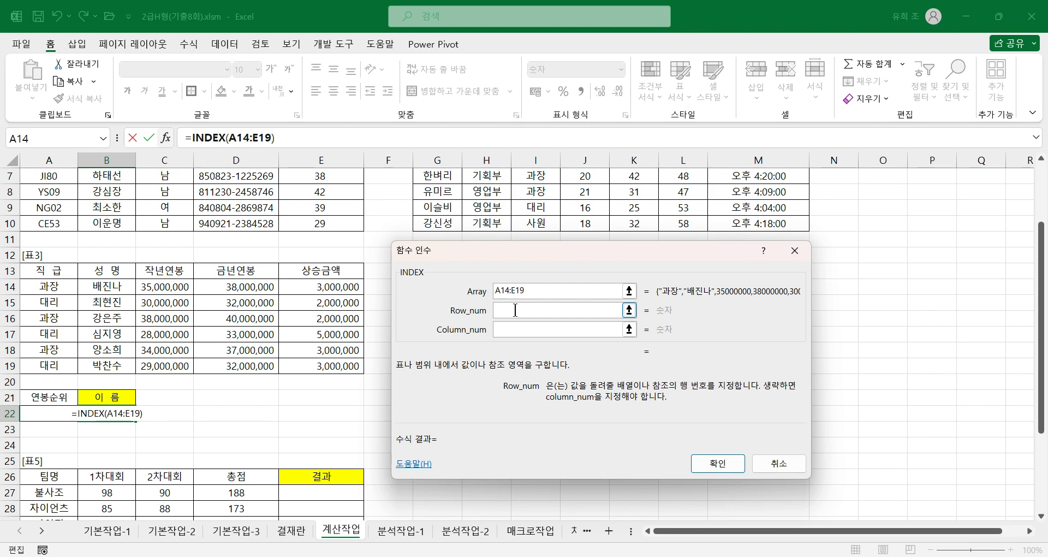
{"action": "type", "text": "match"}
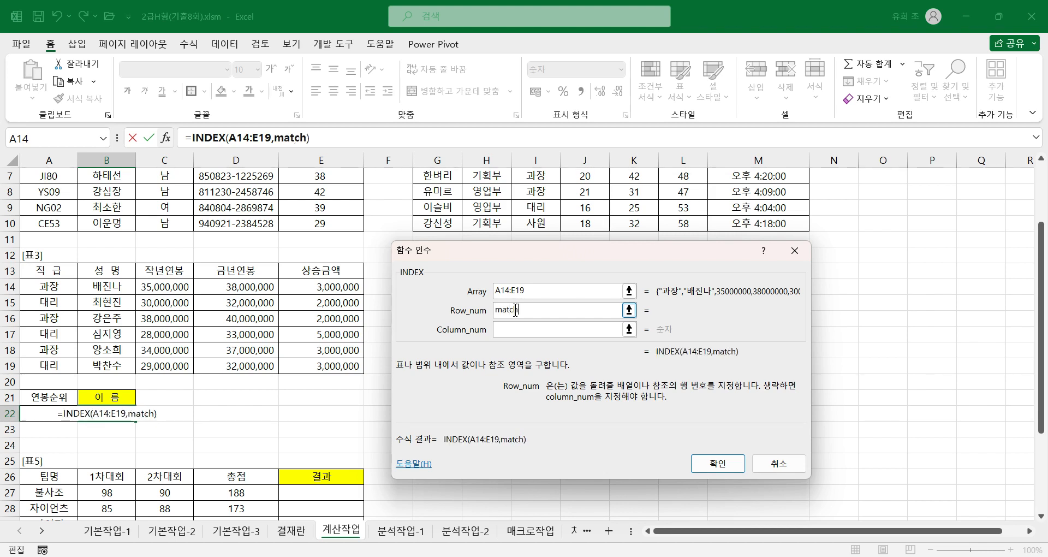
{"action": "type", "text": "()"}
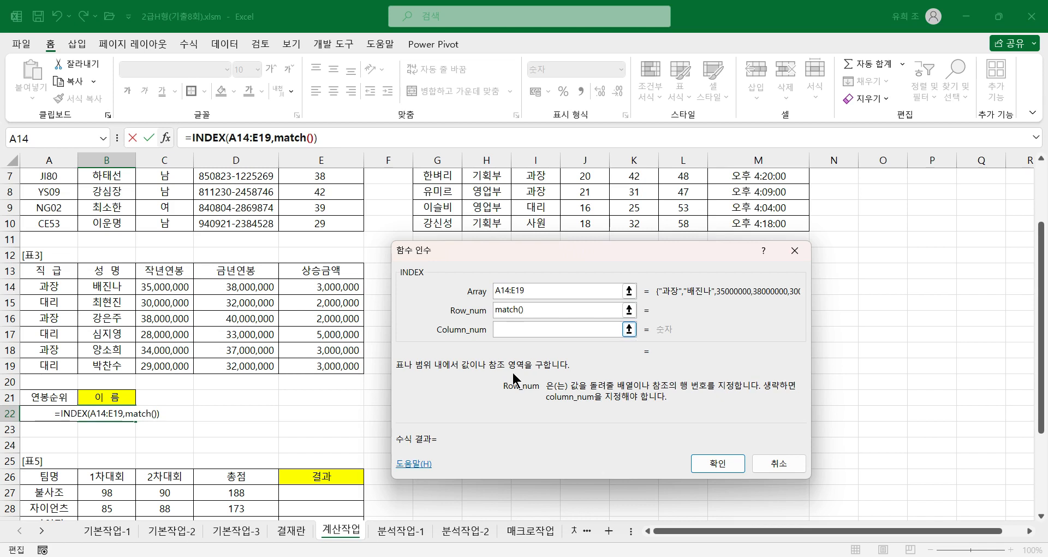
{"action": "left_click", "coordinate": [291, 139]}
{"action": "left_click", "coordinate": [506, 290]}
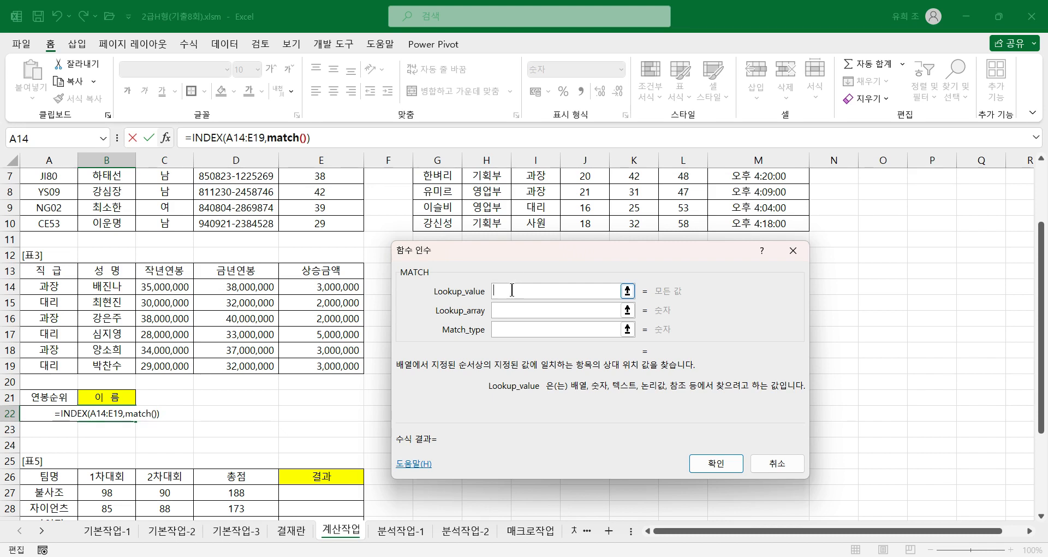
Step: Set the MATCH Lookup_value to large(D14:D19,A22), using the 금년연봉 values and the 연봉순위 cell
{"action": "type", "text": "l"}
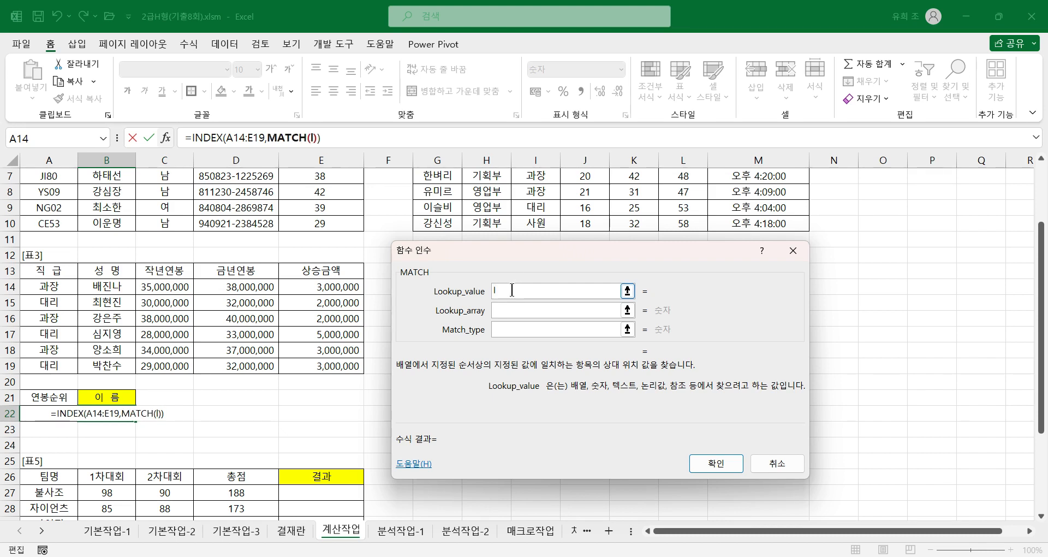
{"action": "type", "text": "arg"}
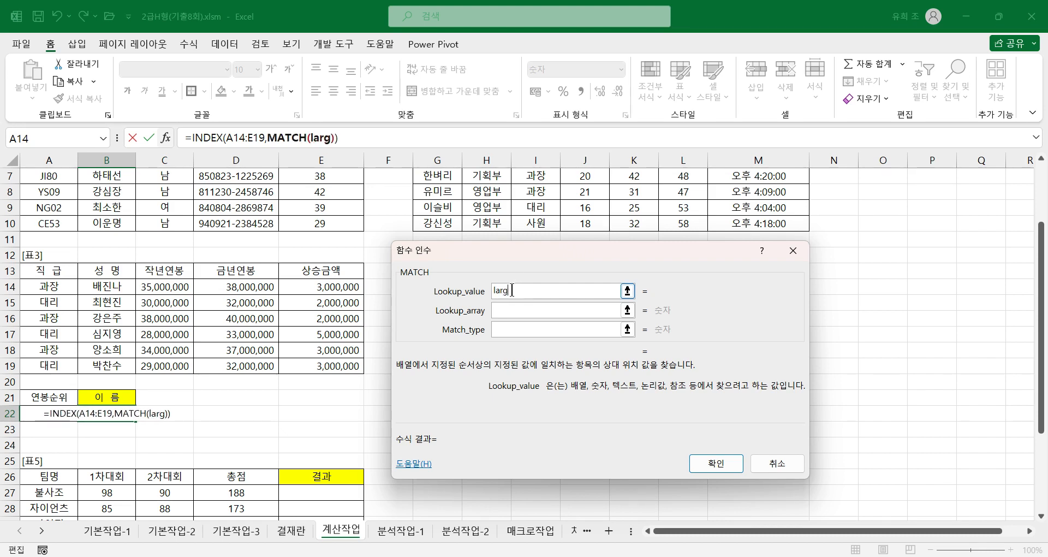
{"action": "type", "text": "e("}
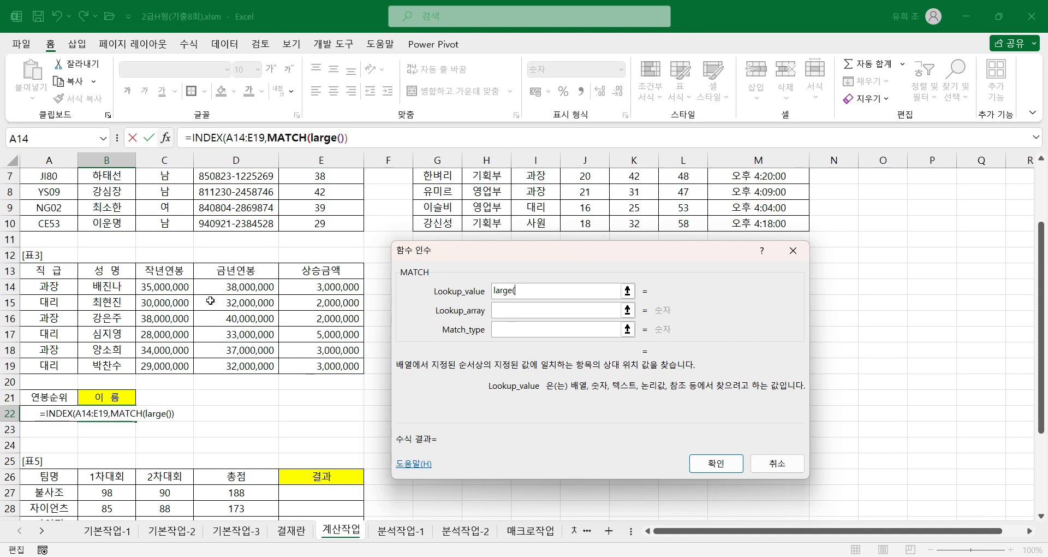
{"action": "left_click_drag", "start_coordinate": [233, 286], "coordinate": [229, 366]}
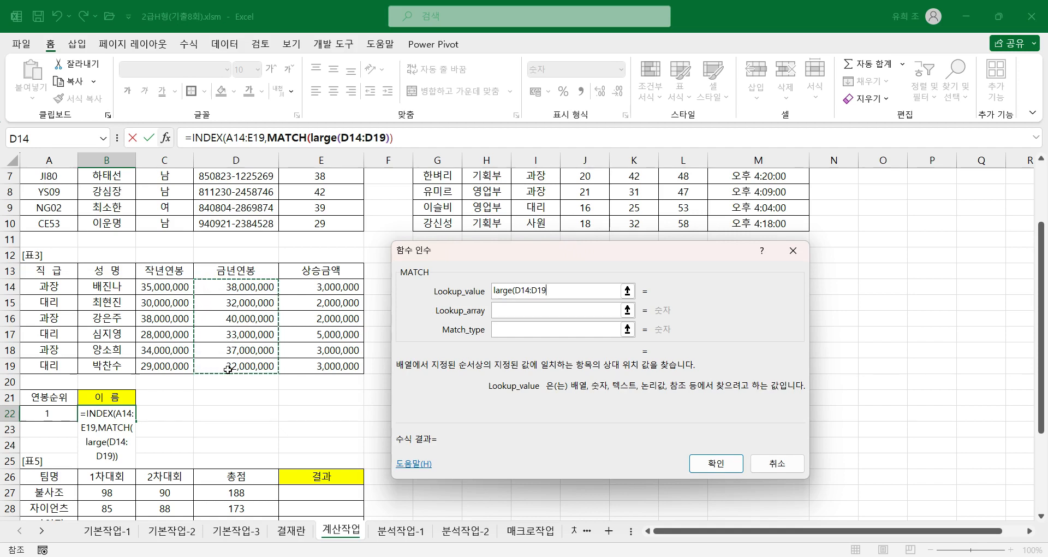
{"action": "type", "text": ","}
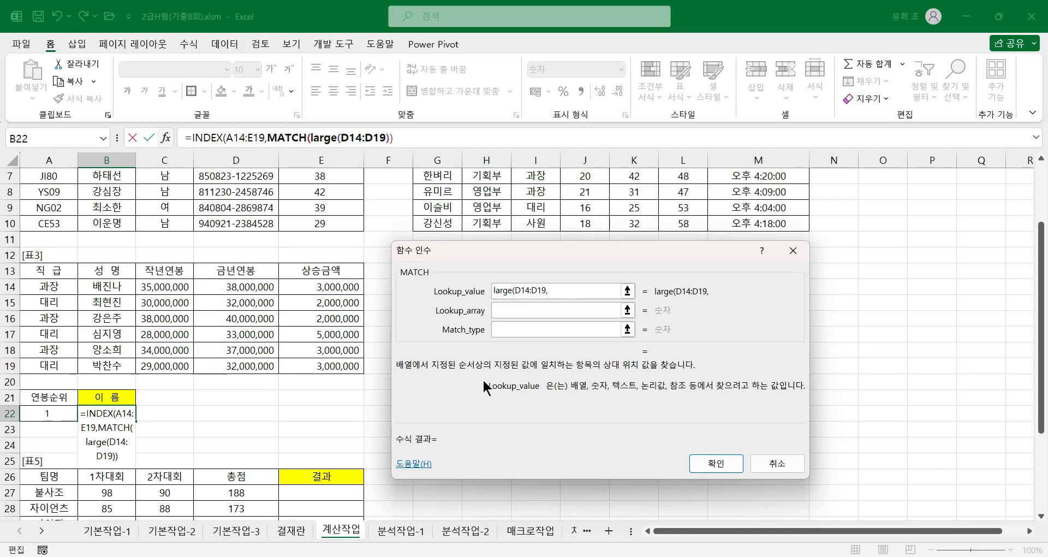
{"action": "left_click", "coordinate": [42, 413]}
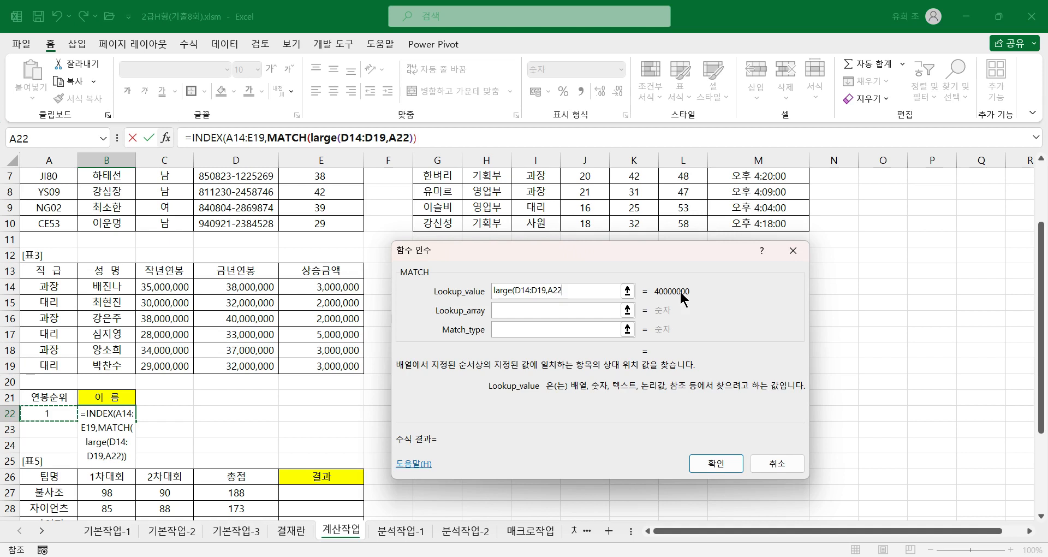
{"action": "type", "text": ")"}
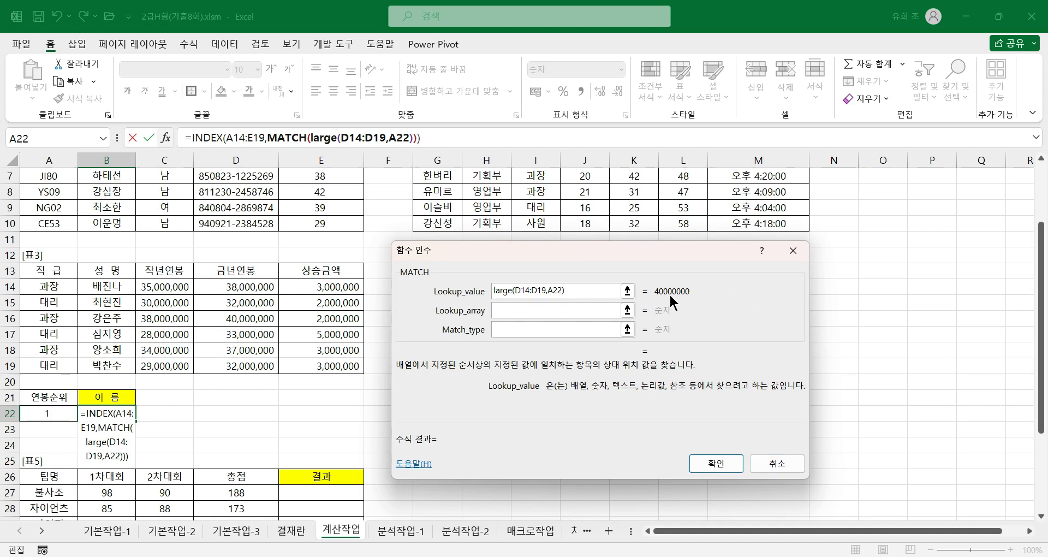
Step: Set the MATCH Lookup_array to D14:D19 and its Match_type to 0
{"action": "left_click", "coordinate": [508, 309]}
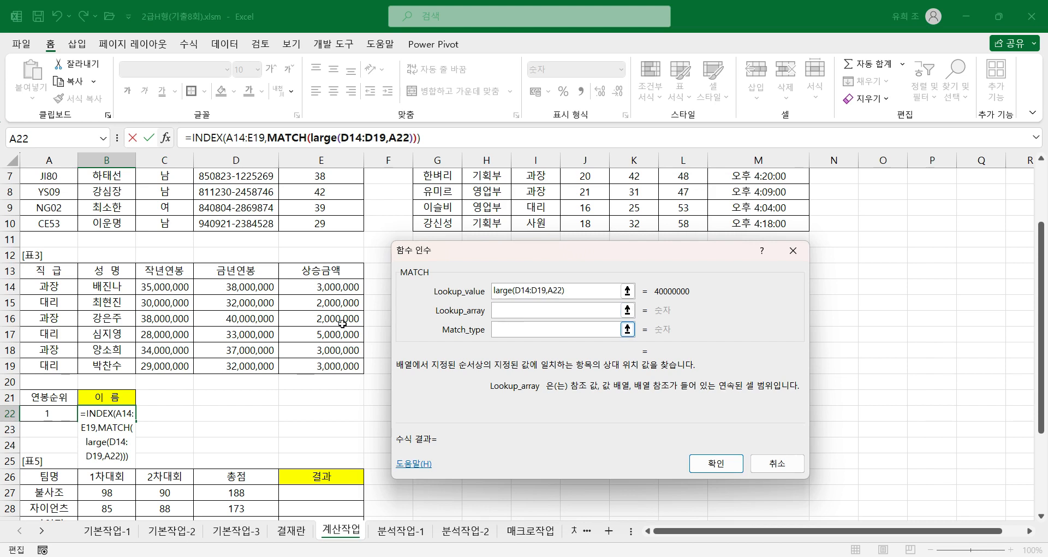
{"action": "left_click", "coordinate": [260, 287]}
{"action": "left_click_drag", "start_coordinate": [261, 287], "coordinate": [254, 364]}
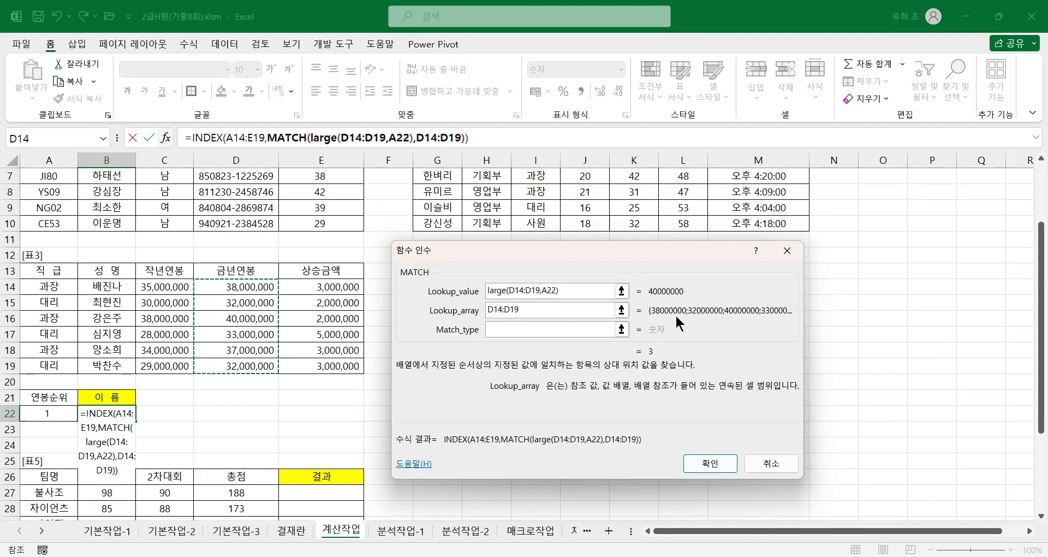
{"action": "left_click", "coordinate": [512, 329]}
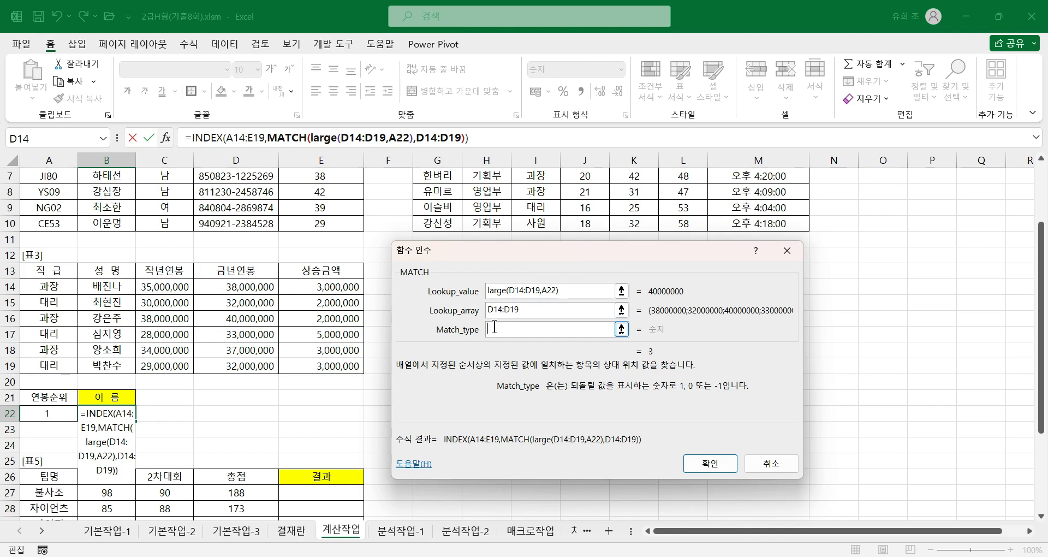
{"action": "type", "text": "0"}
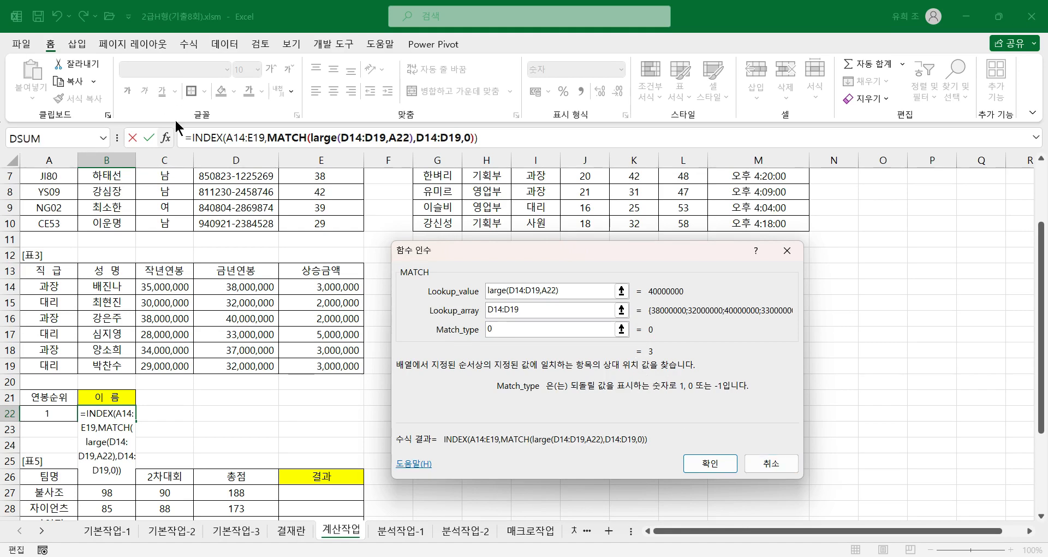
Step: Return to the INDEX arguments, set Column_num to 2 and complete the B22 formula
{"action": "left_click", "coordinate": [208, 137]}
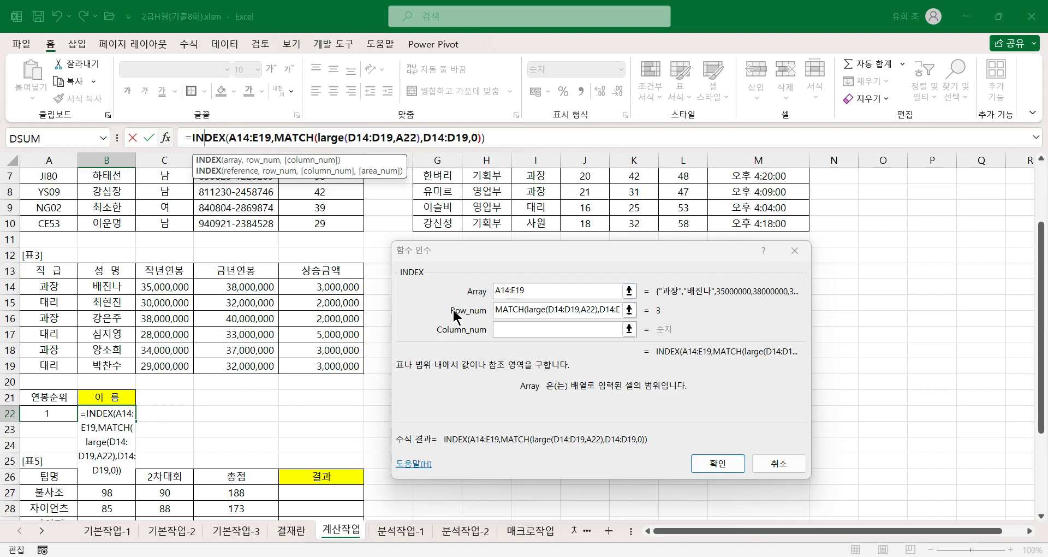
{"action": "left_click", "coordinate": [498, 330]}
{"action": "left_click", "coordinate": [499, 330]}
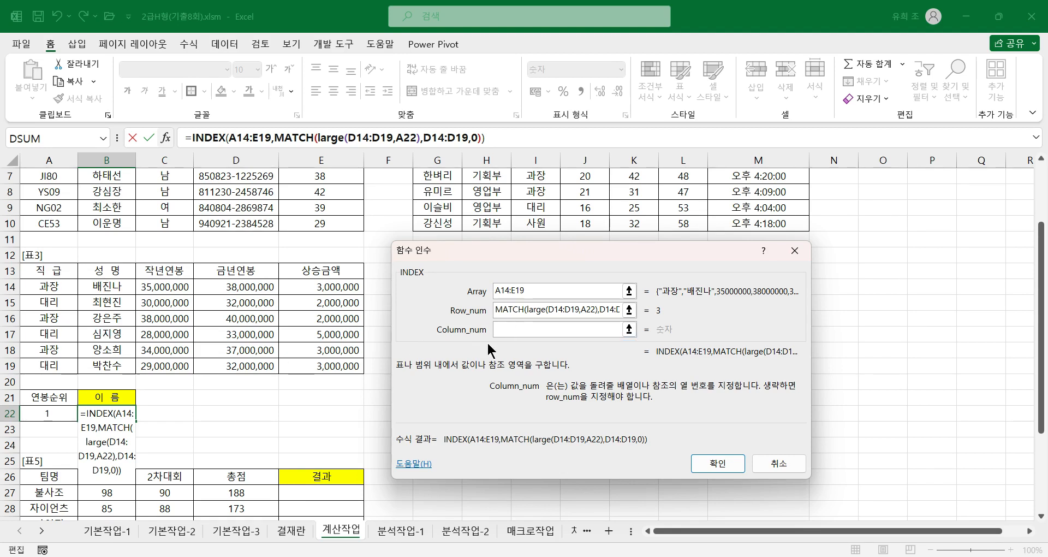
{"action": "type", "text": "2"}
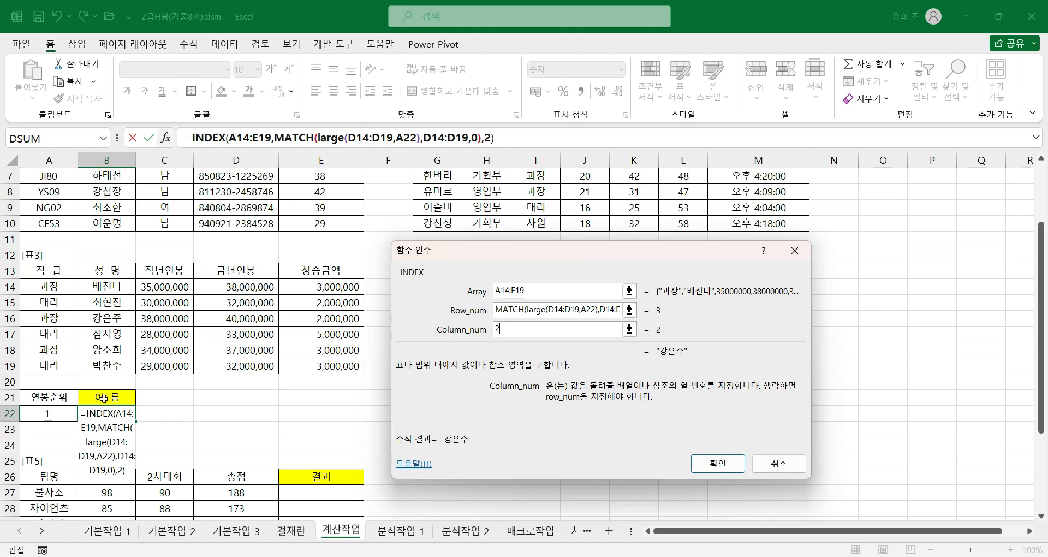
{"action": "left_click", "coordinate": [718, 464]}
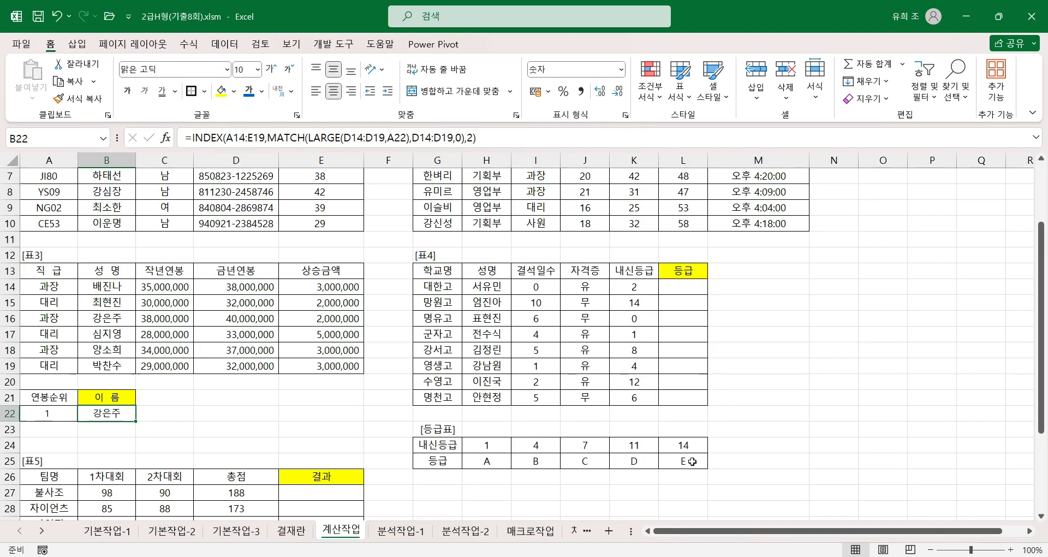
Step: Begin an HLOOKUP formula for 등급 in L14 of 표4, with K14 as the Lookup_value
{"action": "left_click", "coordinate": [679, 286]}
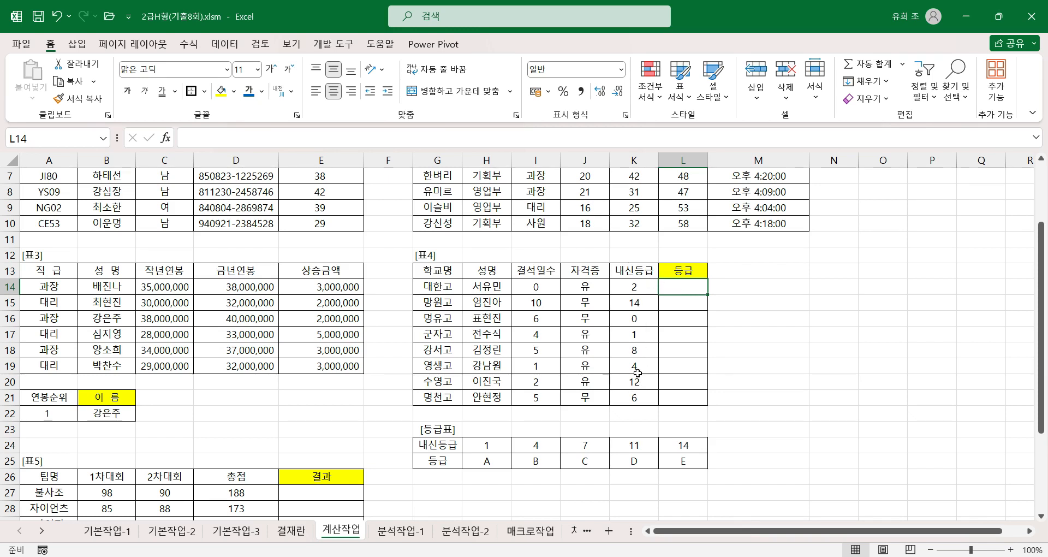
{"action": "left_click", "coordinate": [636, 318]}
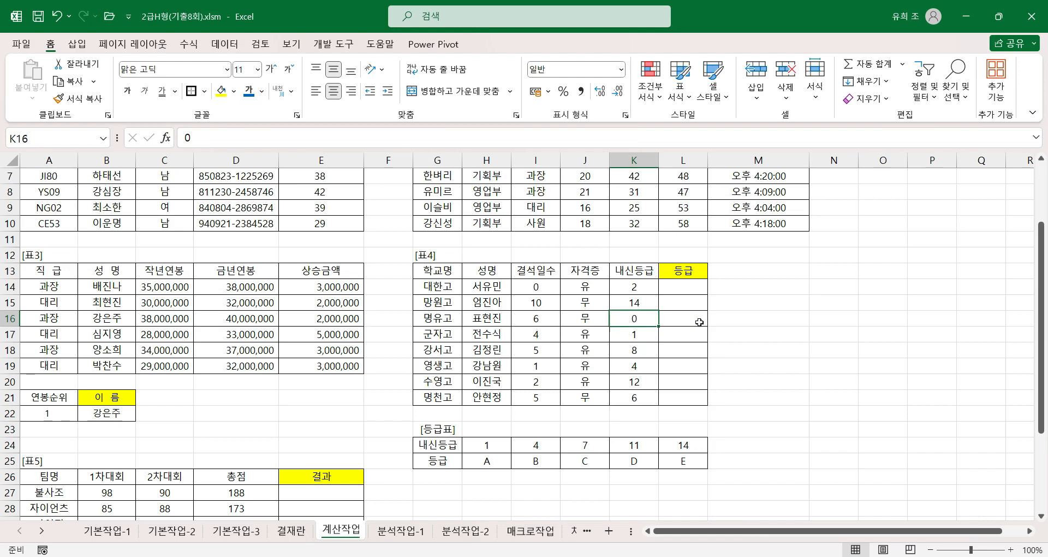
{"action": "left_click", "coordinate": [681, 284]}
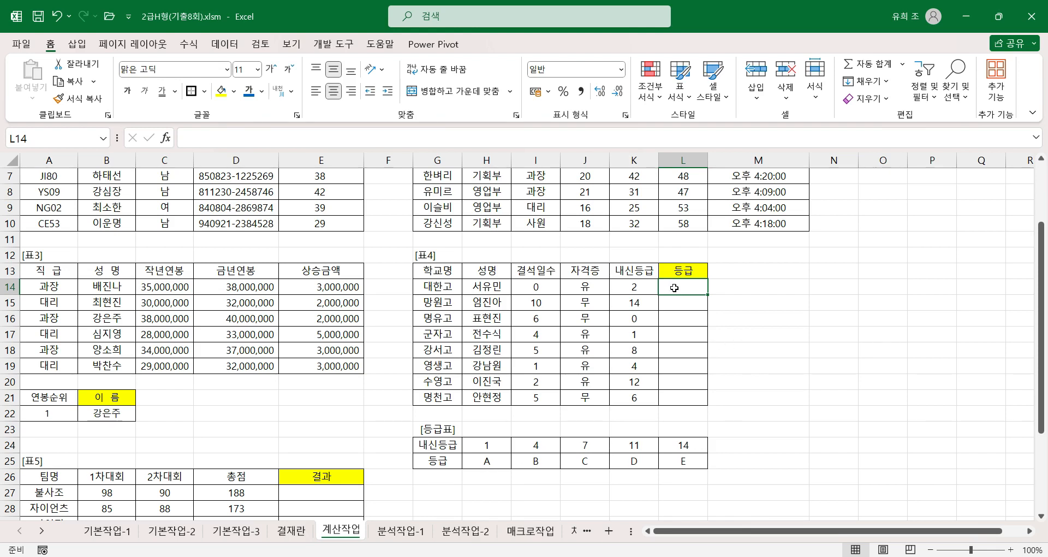
{"action": "type", "text": "=h"}
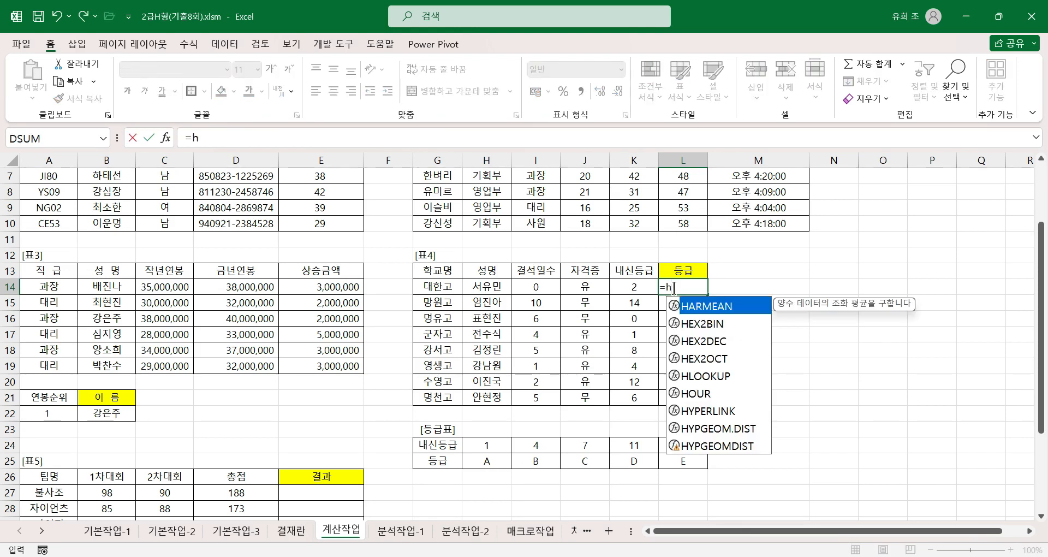
{"action": "type", "text": "lookup"}
{"action": "key", "text": "ctrl+a"}
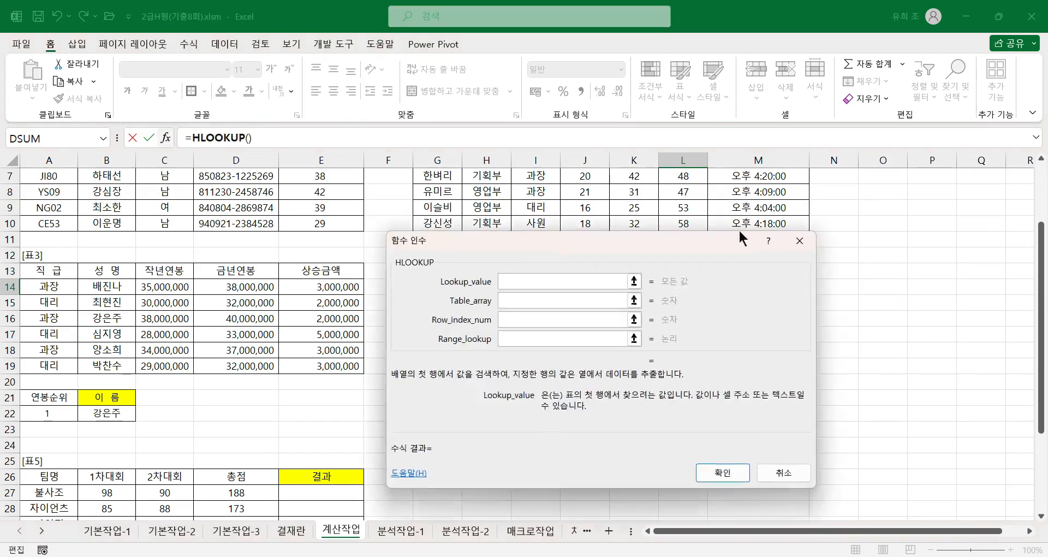
{"action": "left_click_drag", "start_coordinate": [611, 253], "coordinate": [882, 241]}
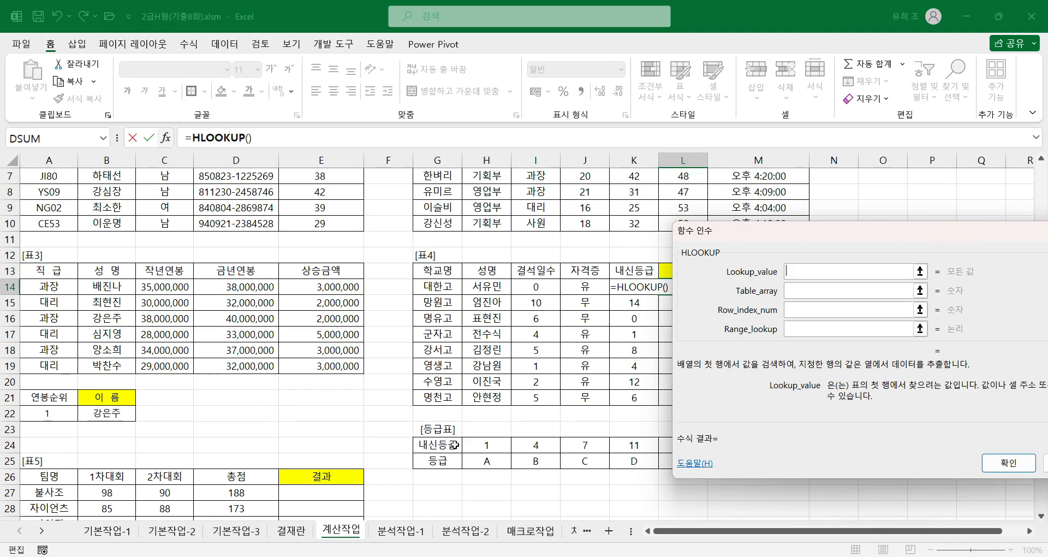
{"action": "left_click", "coordinate": [644, 285]}
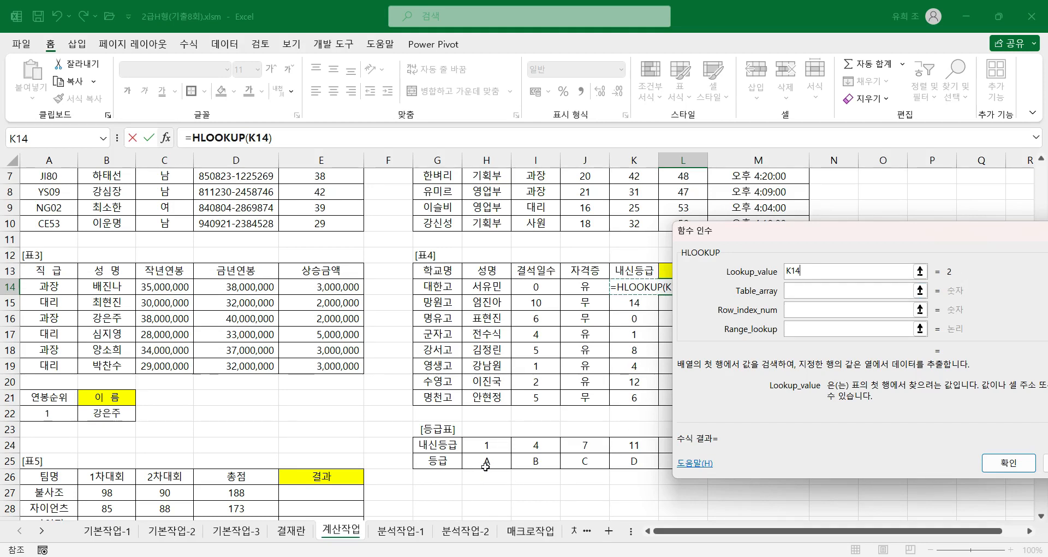
{"action": "key", "text": "Tab"}
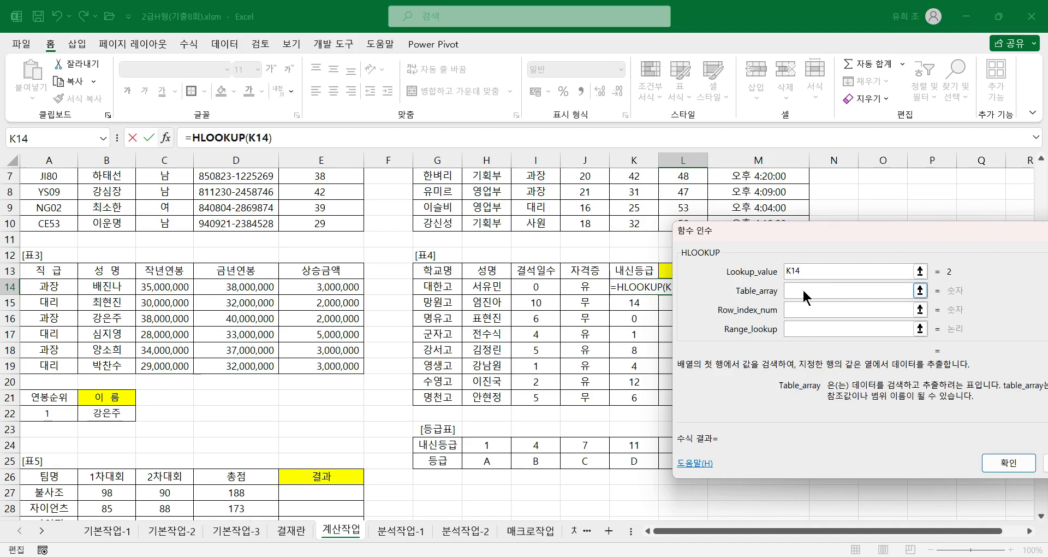
Step: Complete the L14 HLOOKUP with Table_array $H$24:$L$25, Row_index_num 2 and Range_lookup empty, then fill it down through L21
{"action": "left_click_drag", "start_coordinate": [472, 445], "coordinate": [677, 458]}
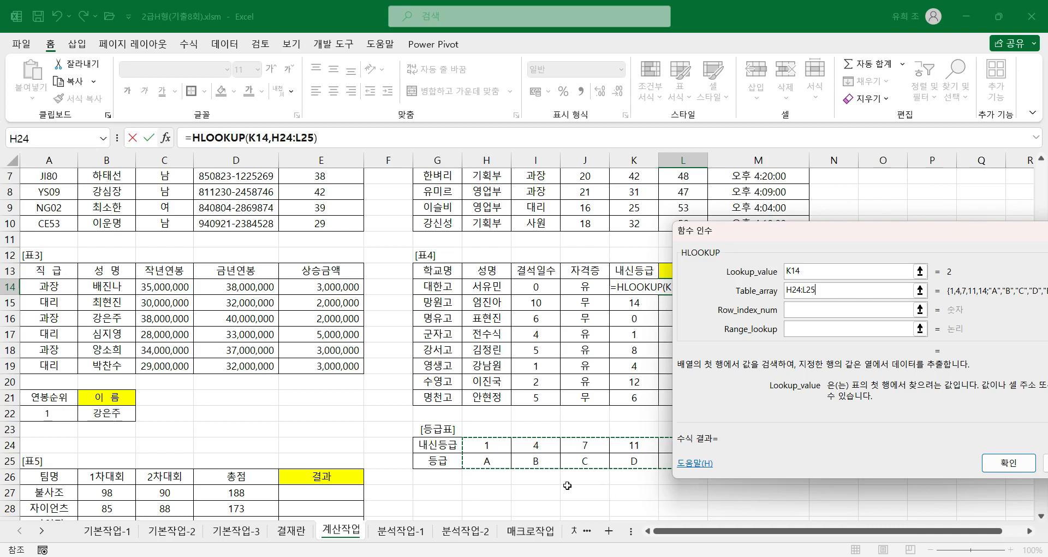
{"action": "key", "text": "F4"}
{"action": "left_click", "coordinate": [802, 309]}
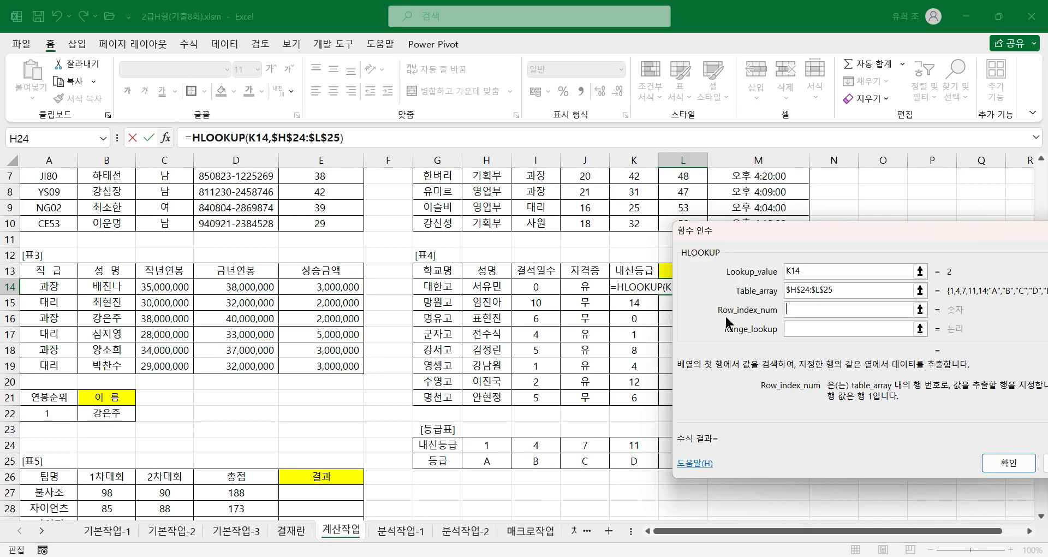
{"action": "type", "text": "2"}
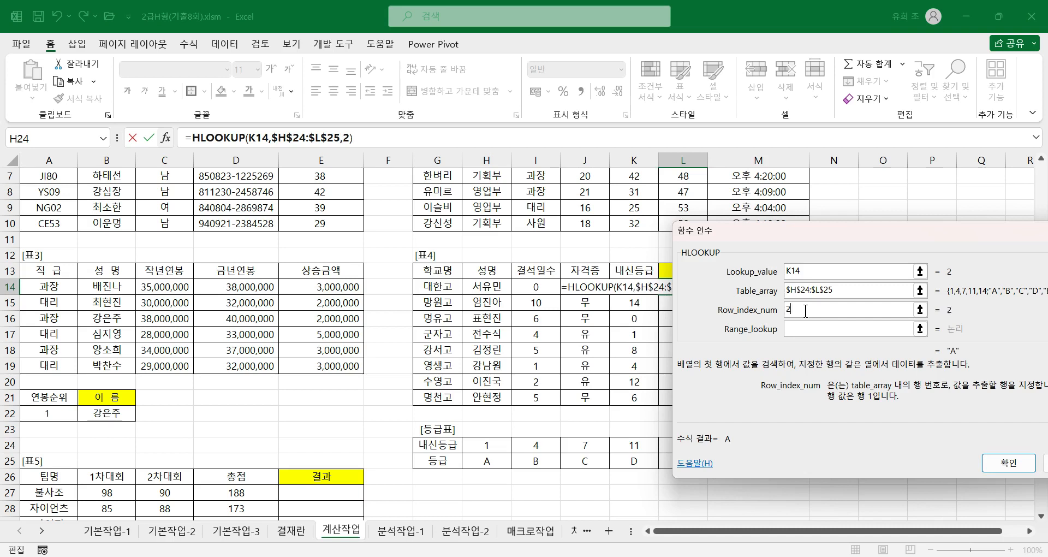
{"action": "left_click", "coordinate": [796, 330]}
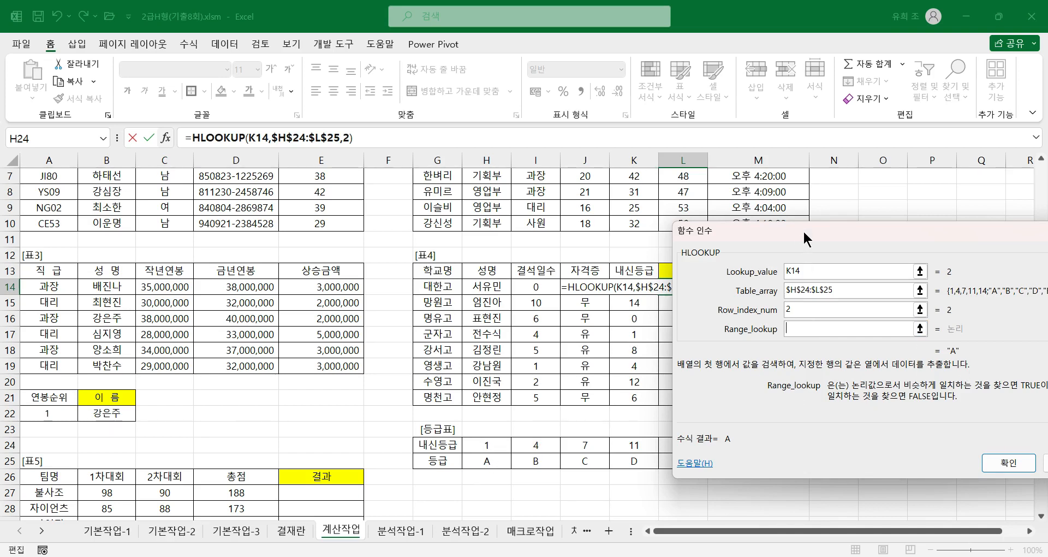
{"action": "left_click_drag", "start_coordinate": [804, 229], "coordinate": [449, 215]}
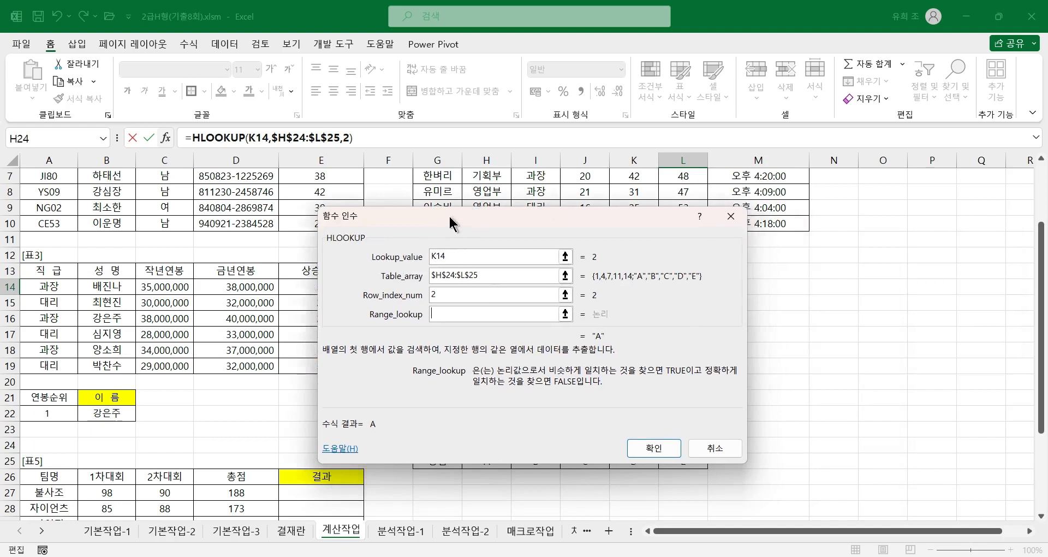
{"action": "left_click", "coordinate": [653, 449]}
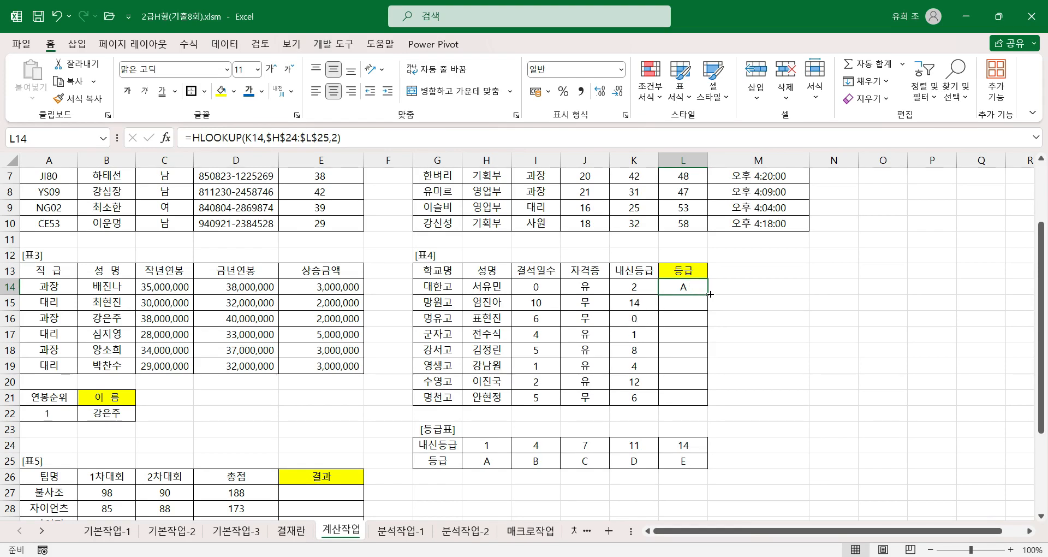
{"action": "left_click_drag", "start_coordinate": [709, 294], "coordinate": [710, 402]}
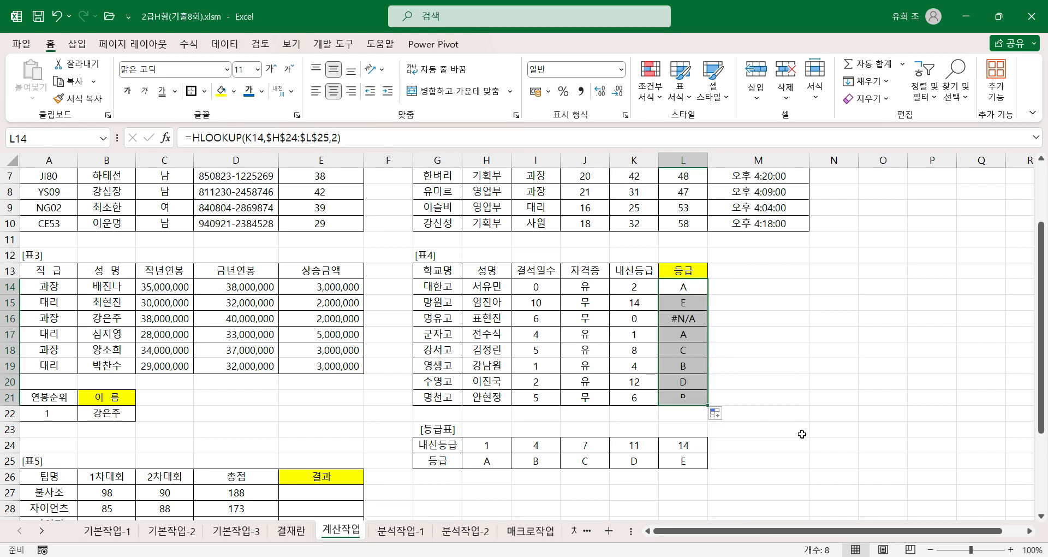
{"action": "left_click", "coordinate": [687, 315]}
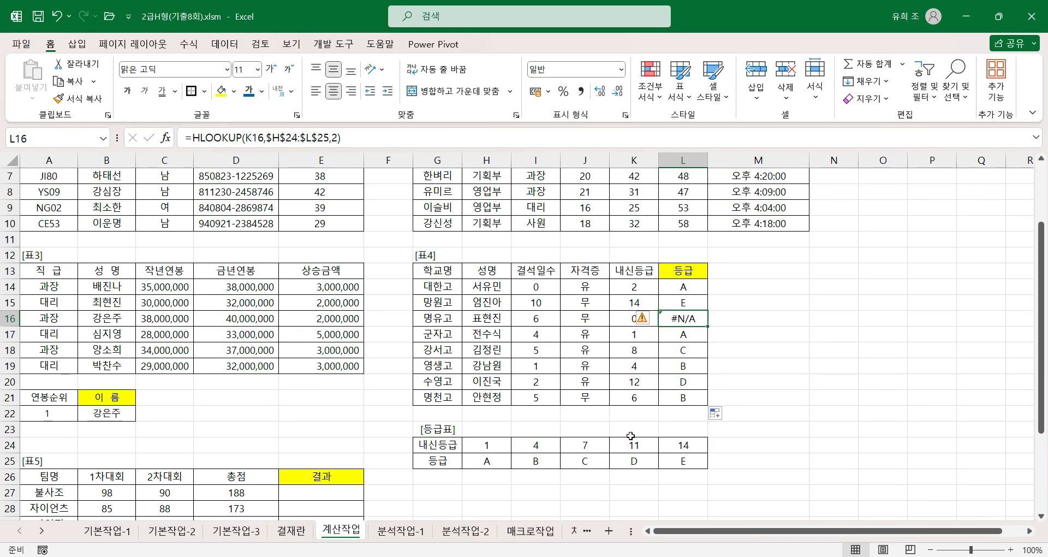
Step: Wrap the HLOOKUP formula in L14 of 표4 inside an IFERROR function
{"action": "left_click", "coordinate": [694, 290]}
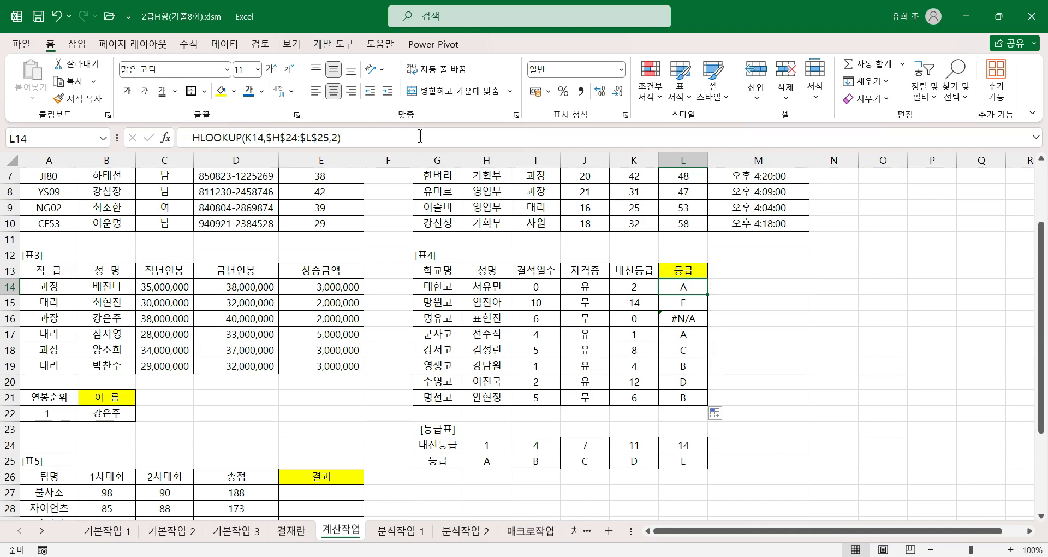
{"action": "left_click", "coordinate": [190, 138]}
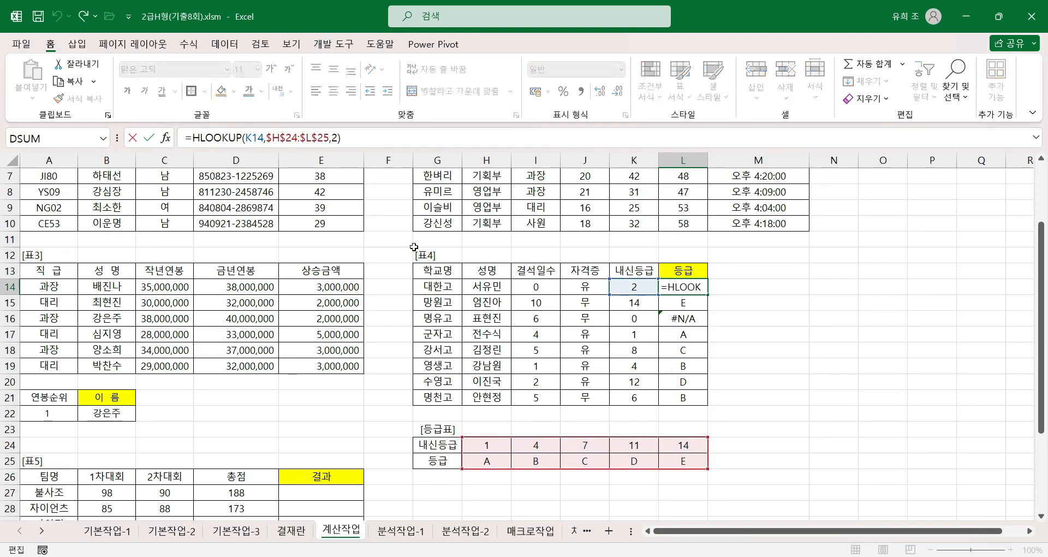
{"action": "type", "text": "i"}
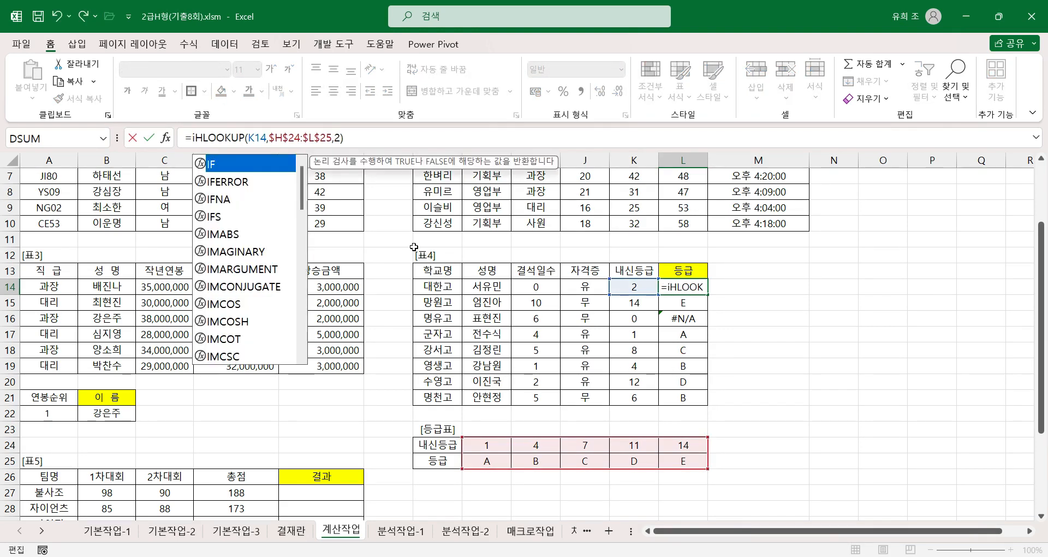
{"action": "type", "text": "f"}
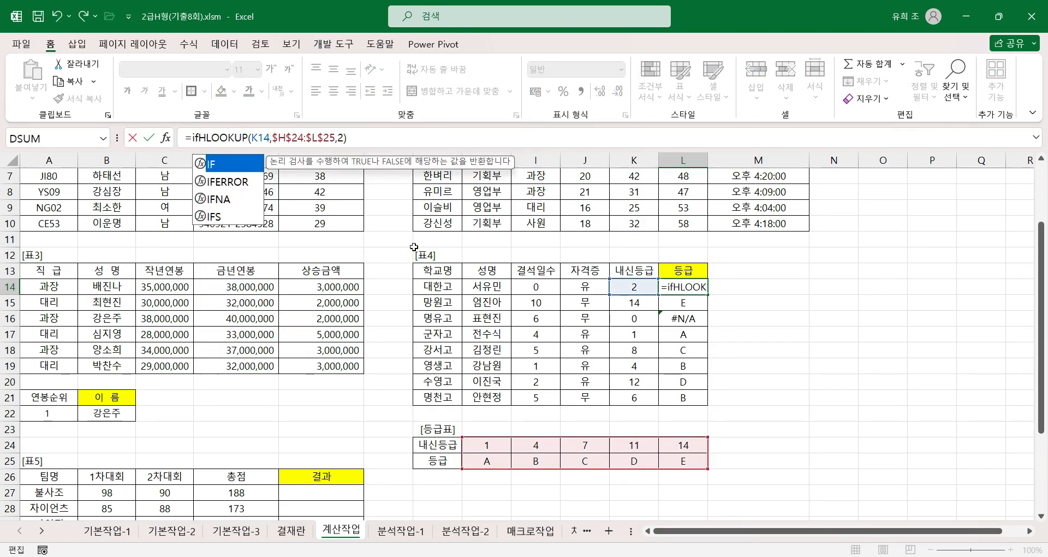
{"action": "type", "text": "error"}
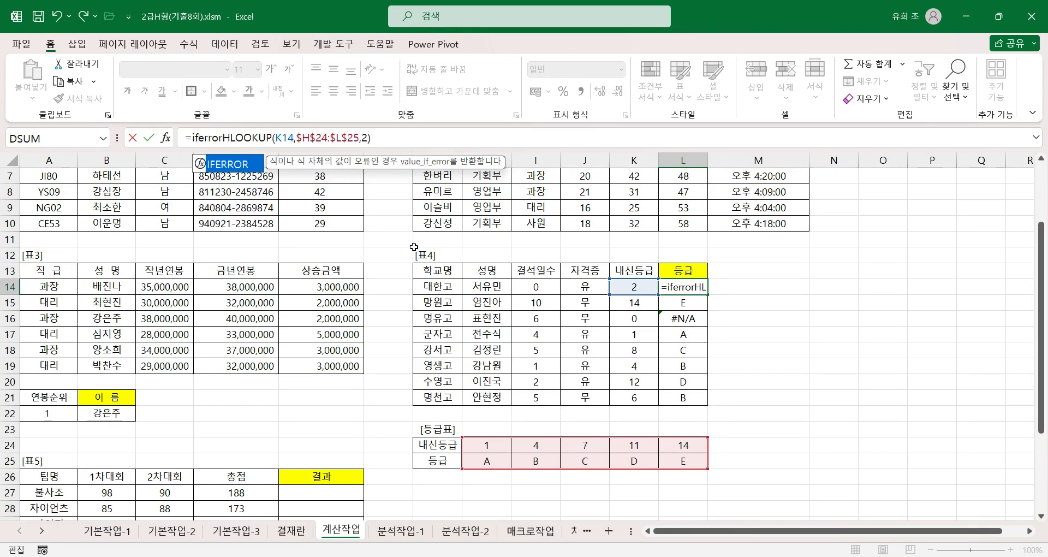
{"action": "type", "text": "("}
{"action": "left_click", "coordinate": [211, 137]}
{"action": "left_click", "coordinate": [412, 138]}
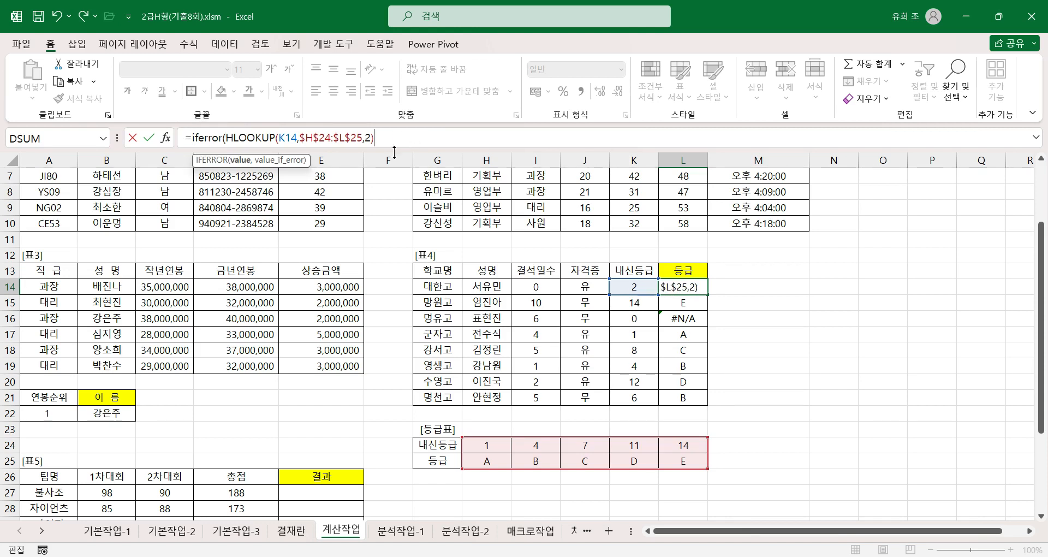
{"action": "type", "text": ")"}
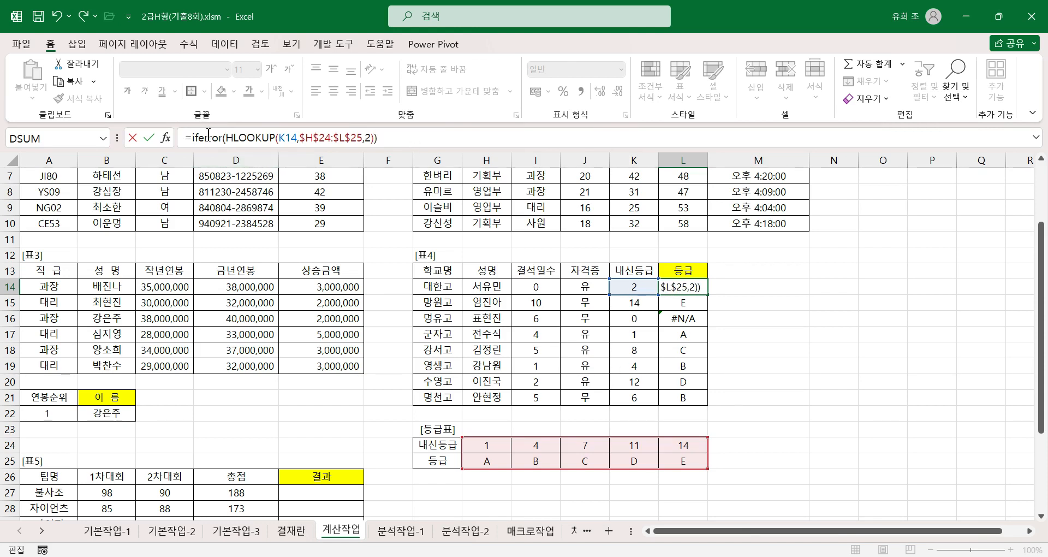
Step: Set the IFERROR Value_if_error in L14 to "등급오류" and fill the formula down through L21
{"action": "left_click", "coordinate": [166, 137]}
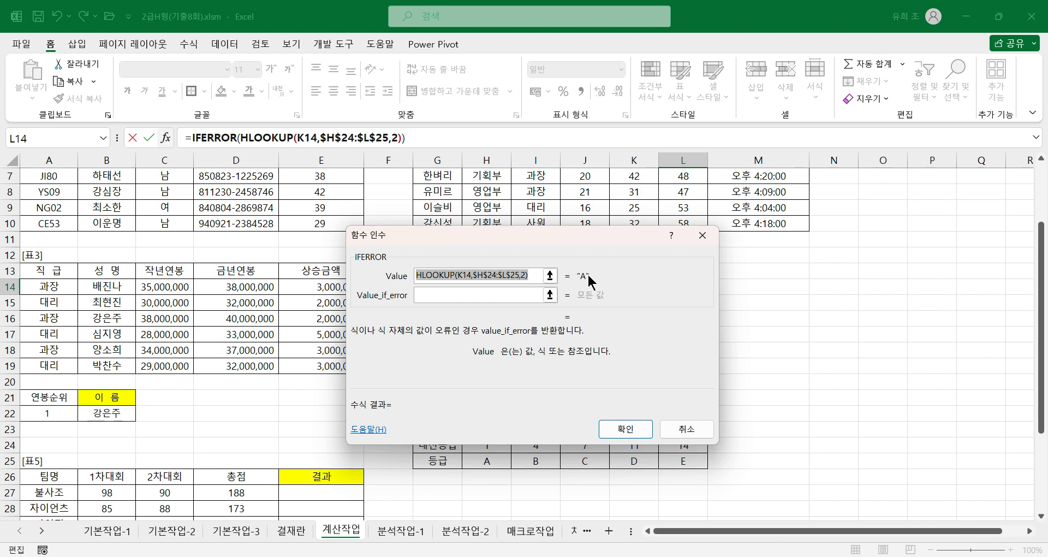
{"action": "left_click", "coordinate": [451, 295]}
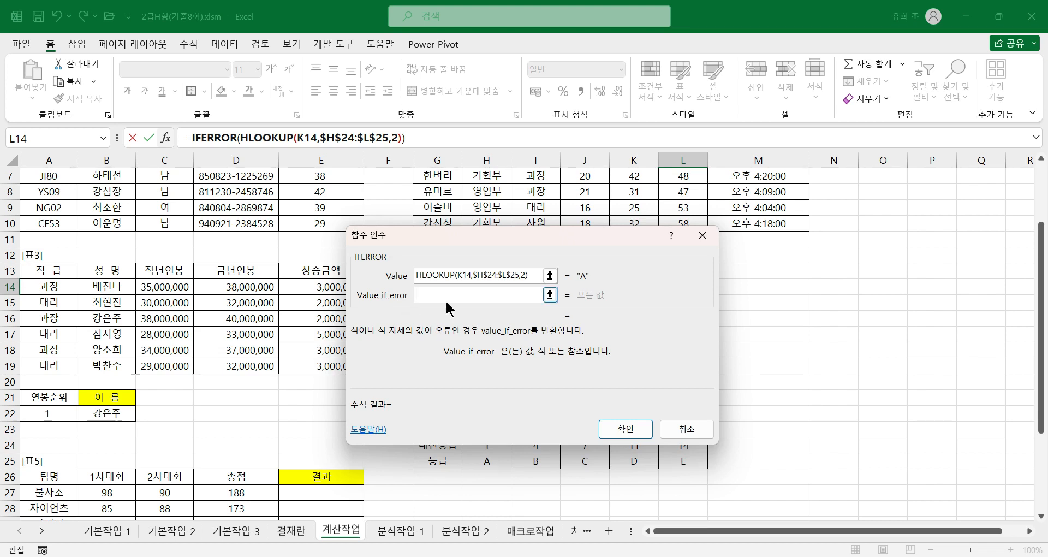
{"action": "type", "text": "e"}
{"action": "key", "text": "BackSpace"}
{"action": "type", "text": "등급오류"}
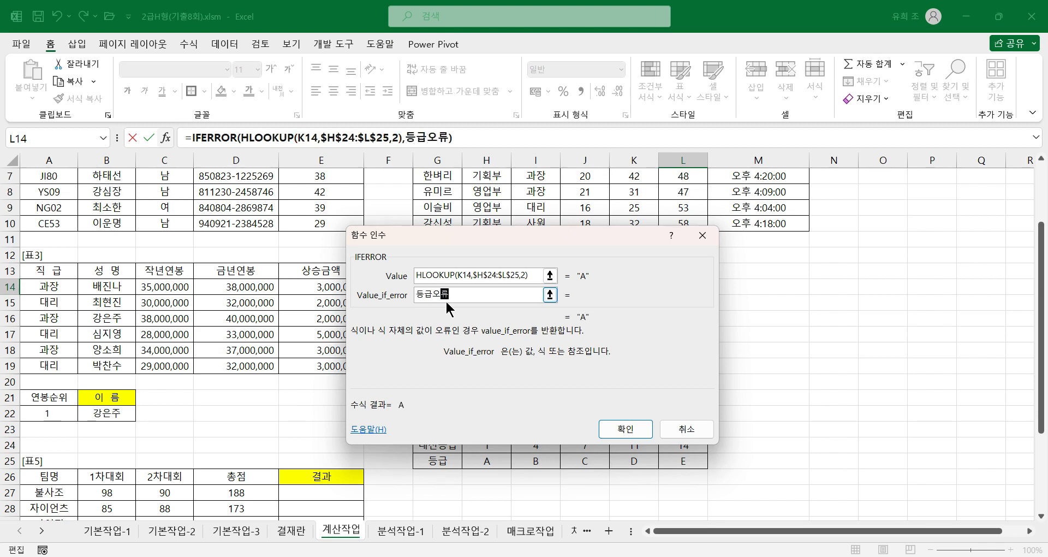
{"action": "key", "text": "Tab"}
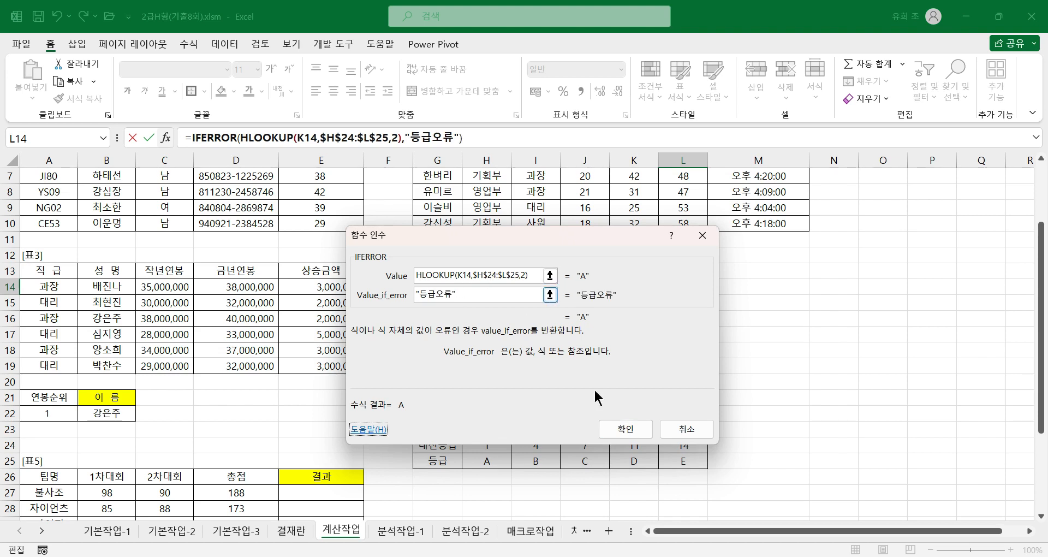
{"action": "left_click", "coordinate": [639, 432]}
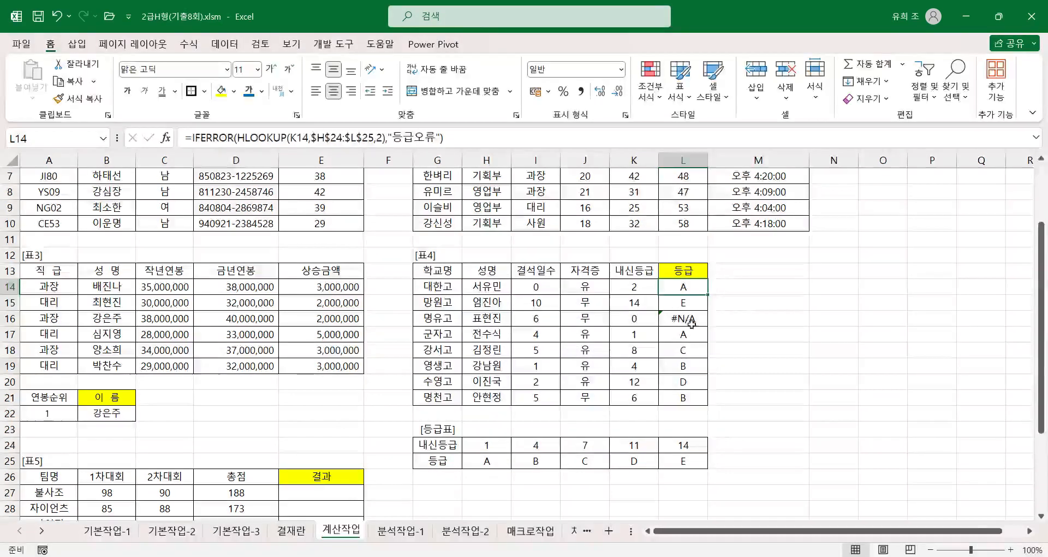
{"action": "left_click_drag", "start_coordinate": [709, 296], "coordinate": [708, 296]}
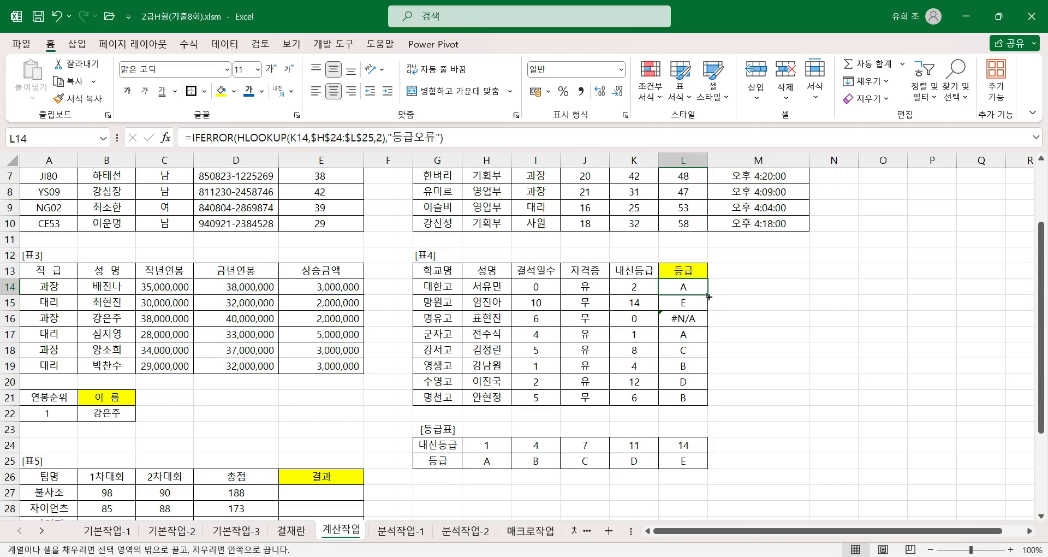
{"action": "double_click", "coordinate": [709, 296]}
Step: Examine the HLOOKUP and IFERROR arguments of the formula in L16
{"action": "left_click", "coordinate": [688, 321]}
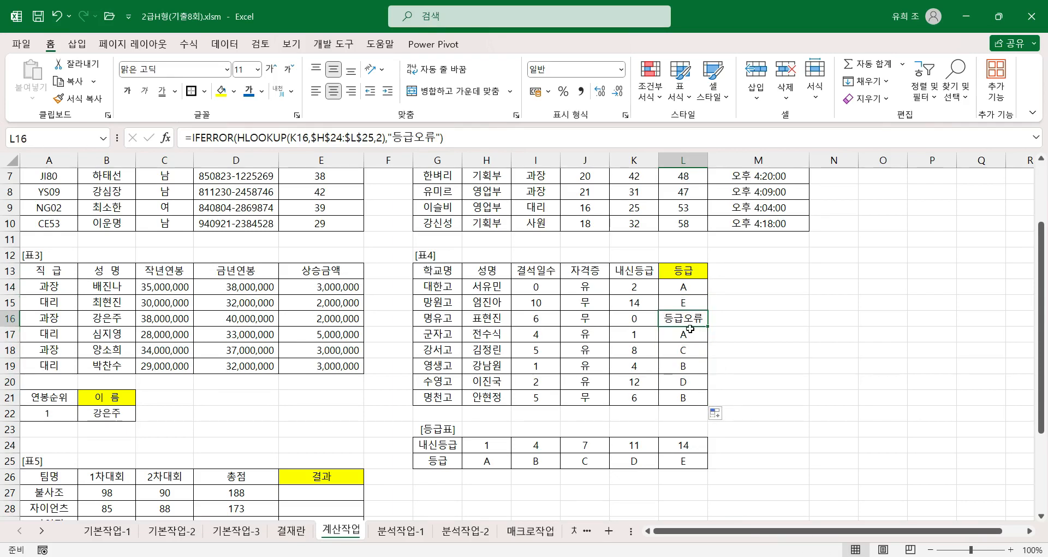
{"action": "left_click", "coordinate": [260, 135]}
{"action": "left_click", "coordinate": [165, 137]}
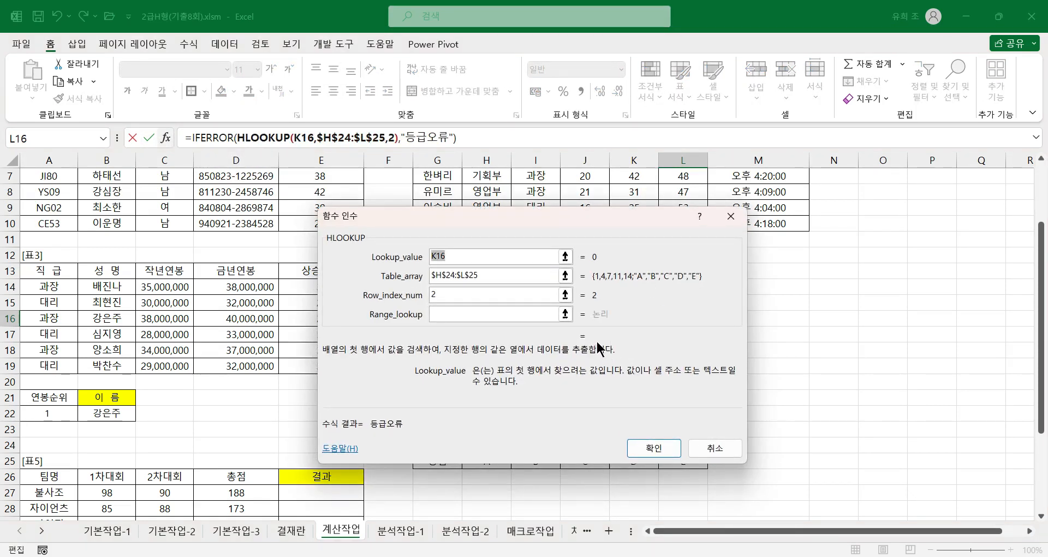
{"action": "left_click", "coordinate": [205, 136]}
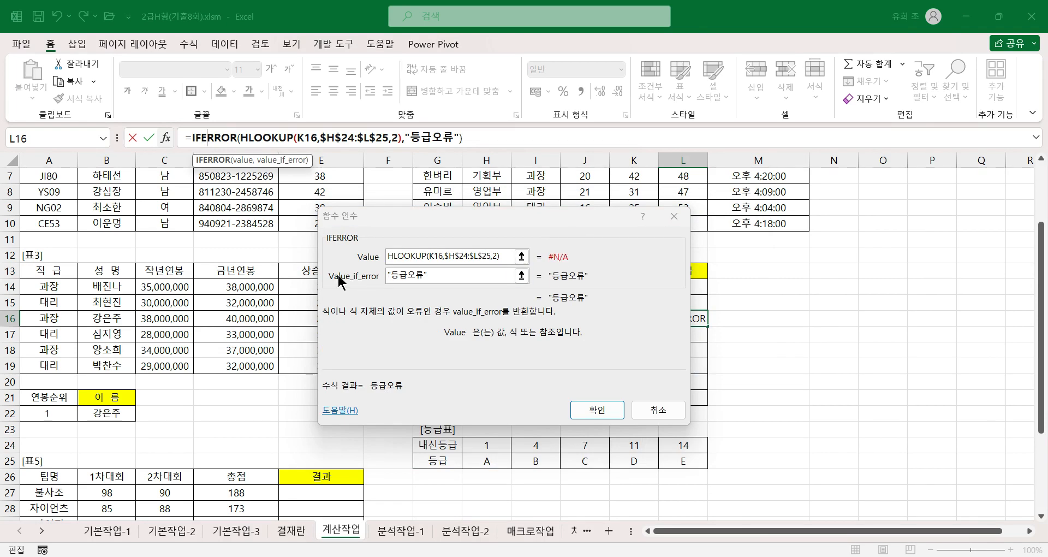
{"action": "left_click", "coordinate": [447, 278]}
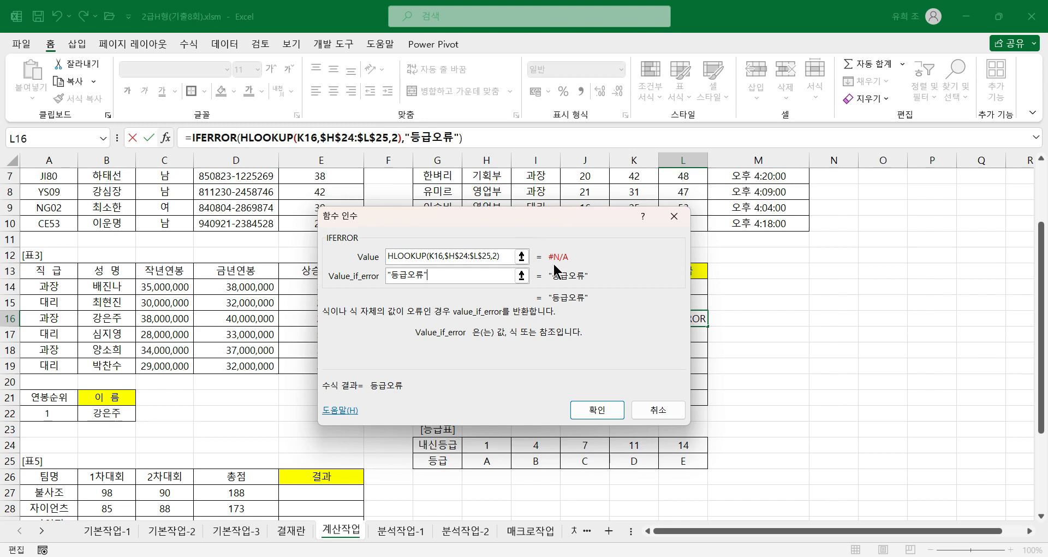
{"action": "left_click", "coordinate": [594, 411]}
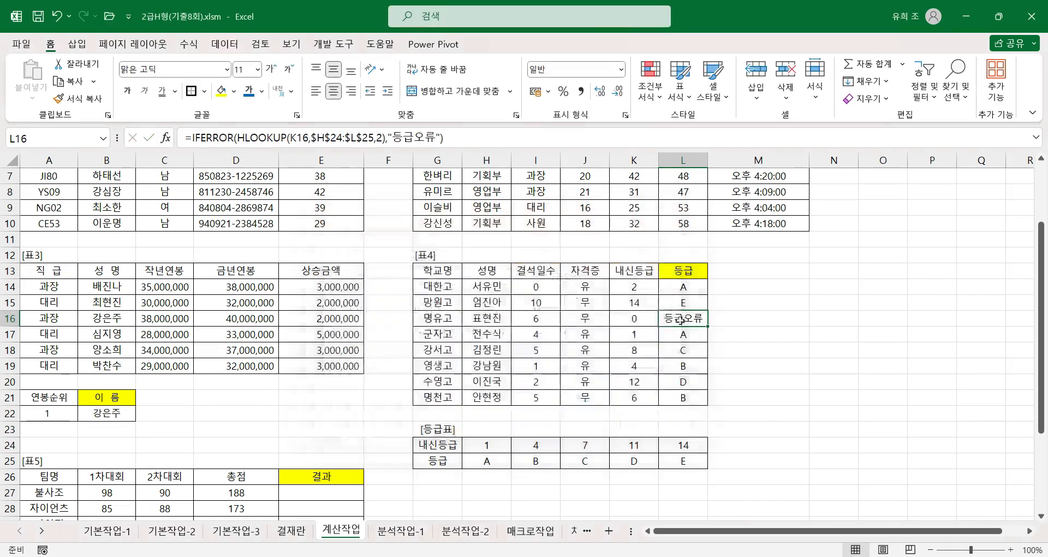
Step: Begin an IF formula for 결과 in E27 of 표5, with its function arguments open at Logical_test
{"action": "scroll", "coordinate": [505, 427], "scroll_direction": "down", "scroll_amount": 2}
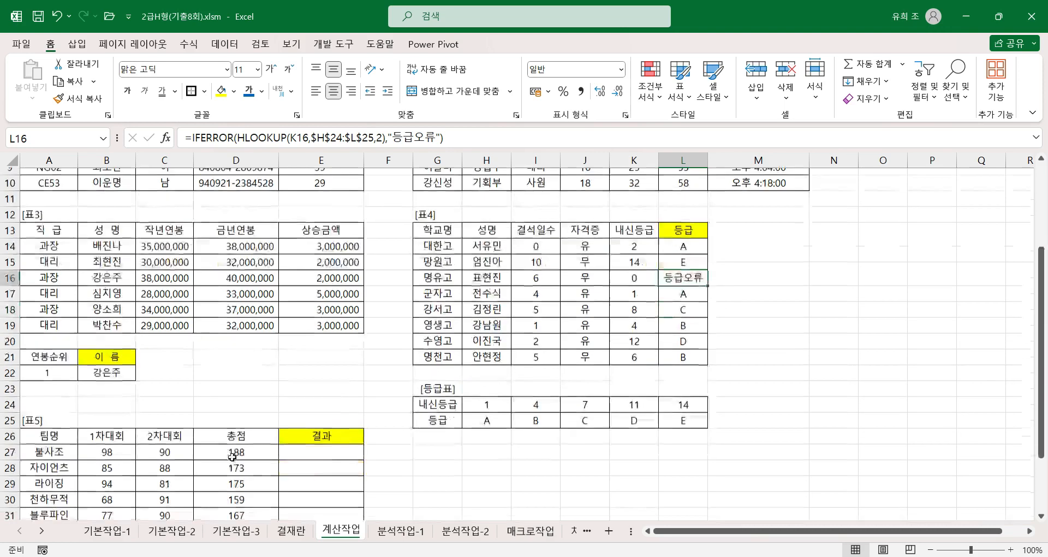
{"action": "scroll", "coordinate": [506, 428], "scroll_direction": "down", "scroll_amount": 1}
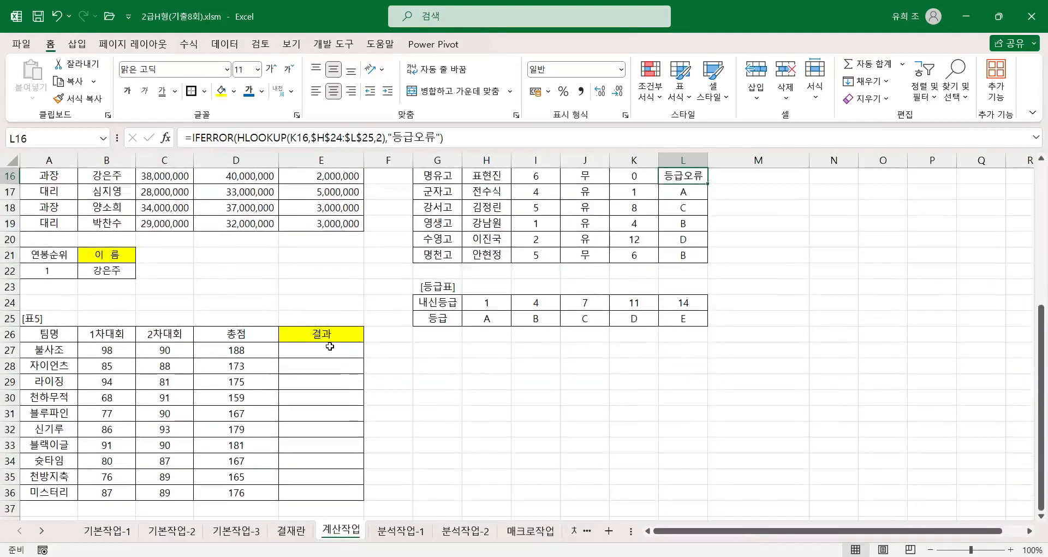
{"action": "left_click", "coordinate": [338, 350]}
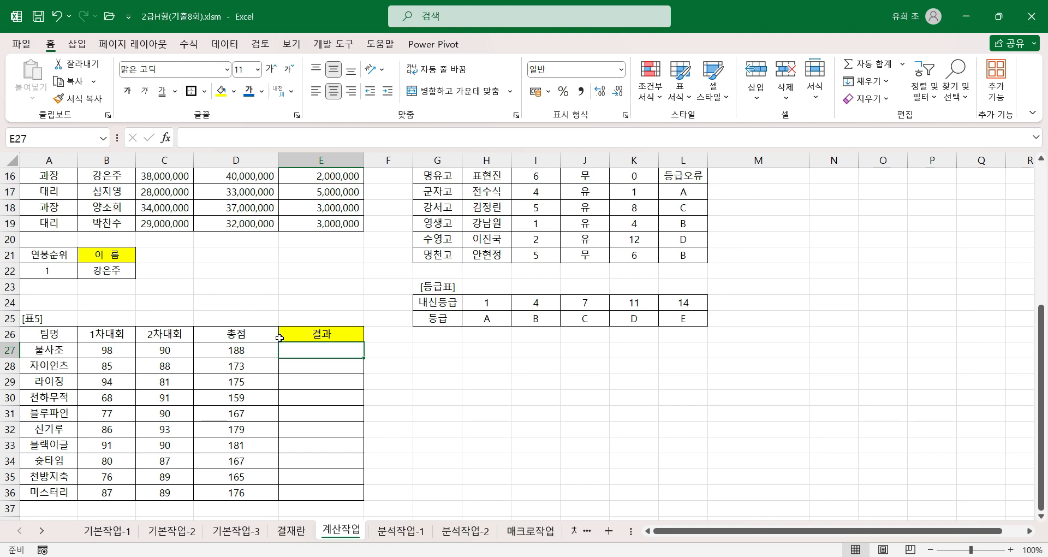
{"action": "left_click", "coordinate": [257, 351]}
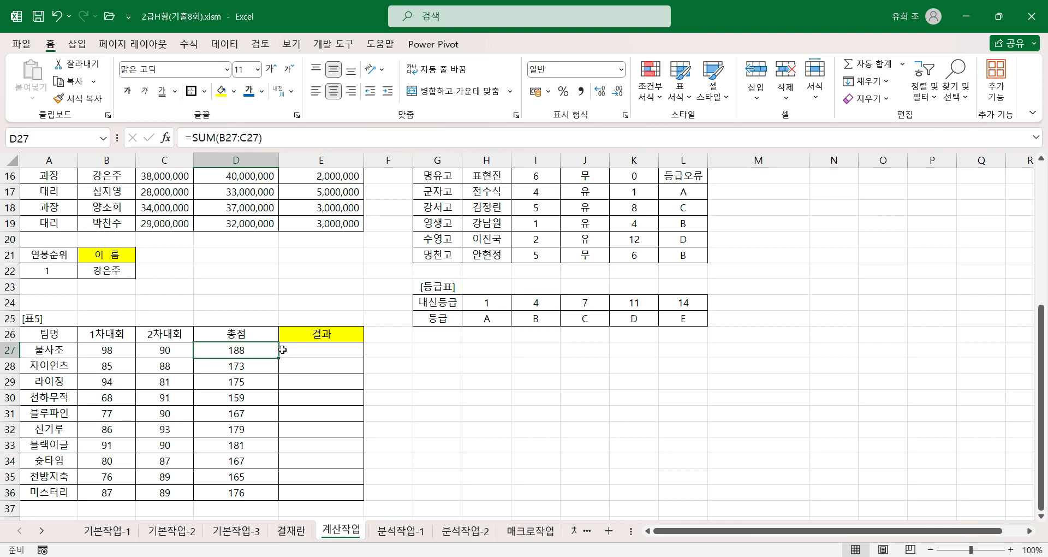
{"action": "left_click", "coordinate": [326, 355]}
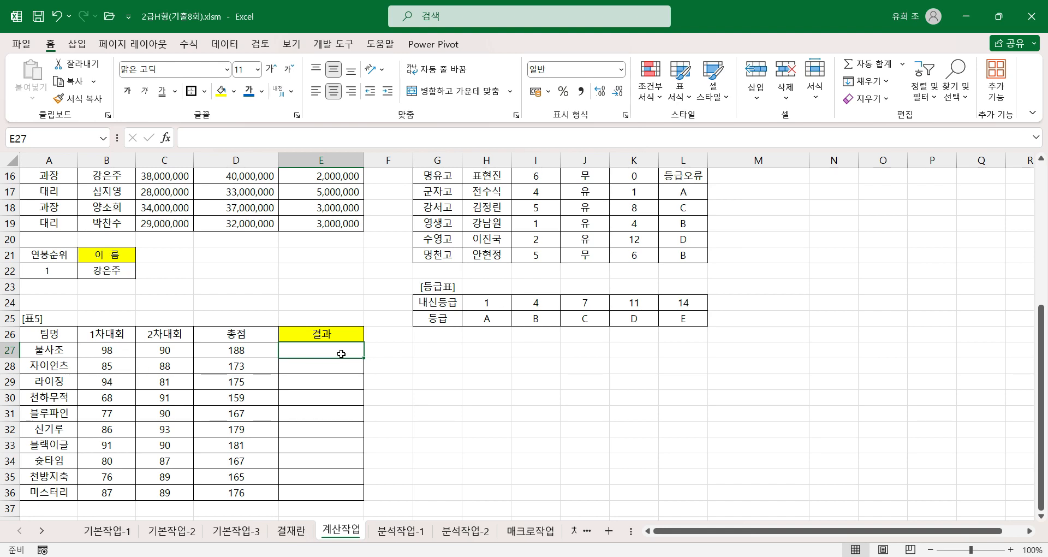
{"action": "type", "text": "="}
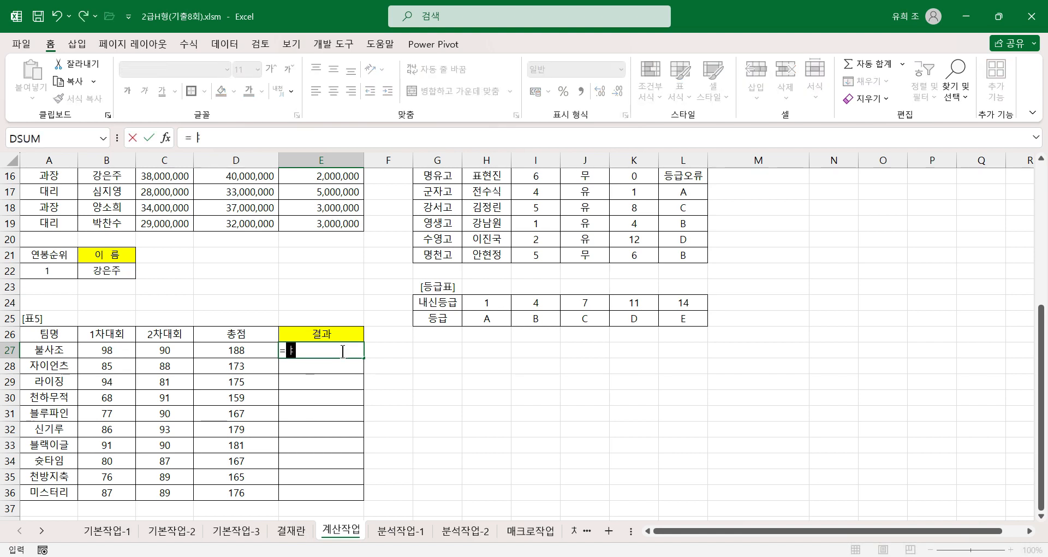
{"action": "type", "text": "if"}
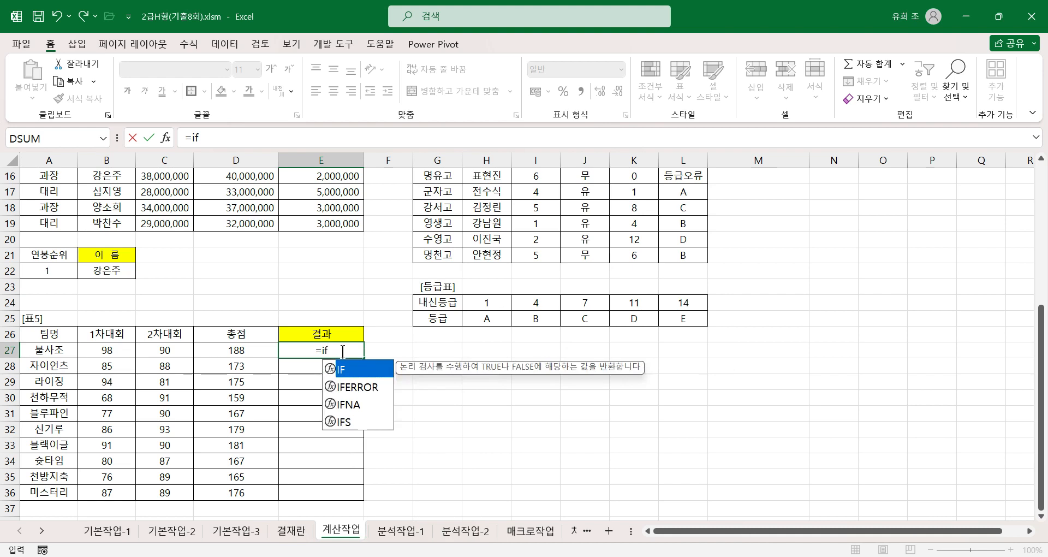
{"action": "key", "text": "ctrl+a"}
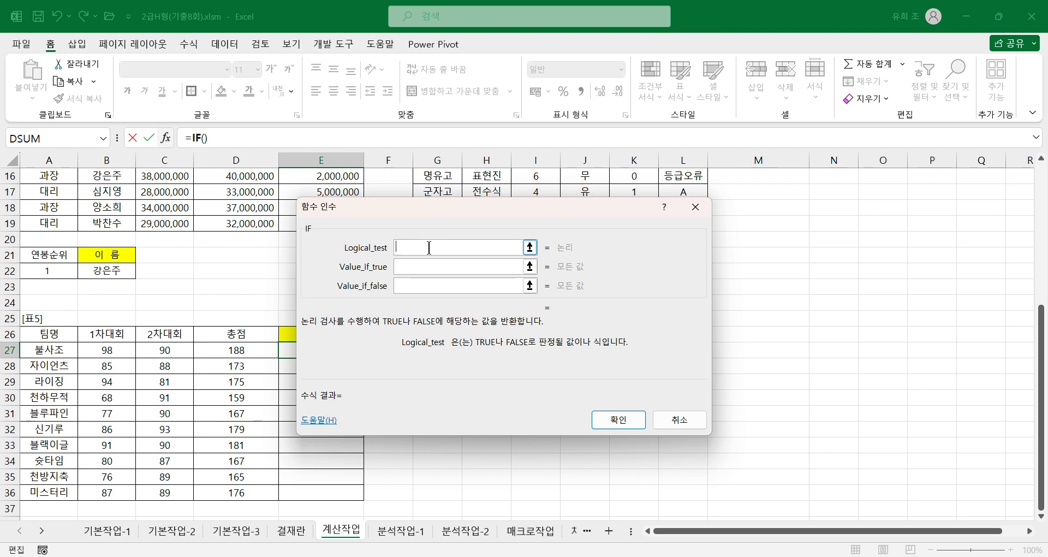
{"action": "left_click_drag", "start_coordinate": [426, 221], "coordinate": [529, 293]}
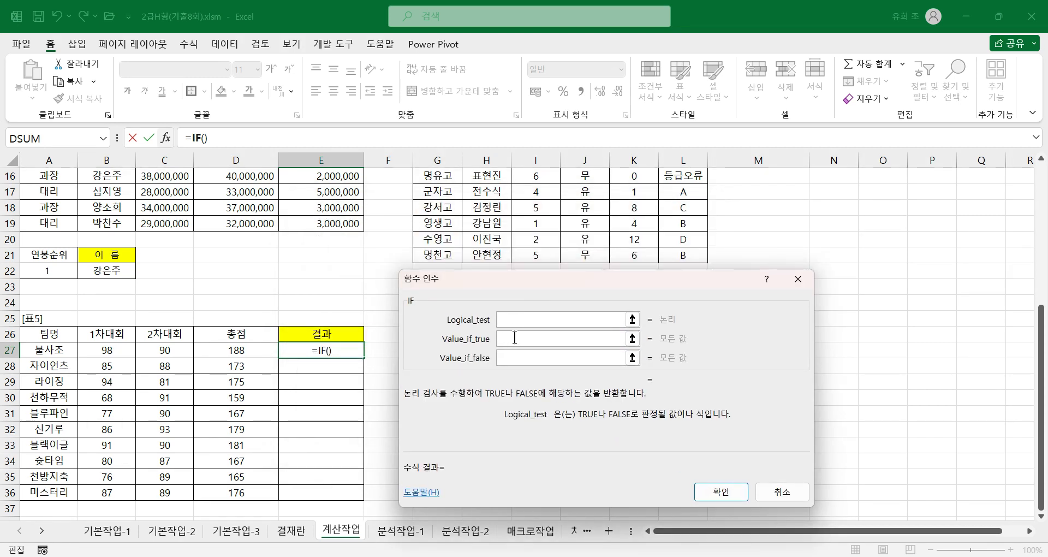
{"action": "left_click", "coordinate": [516, 337]}
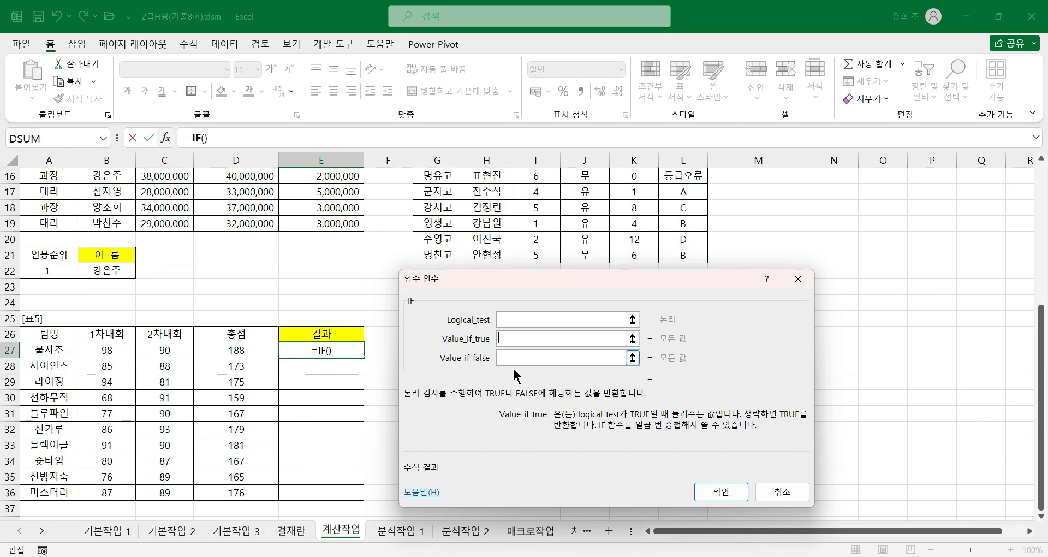
{"action": "left_click", "coordinate": [510, 357]}
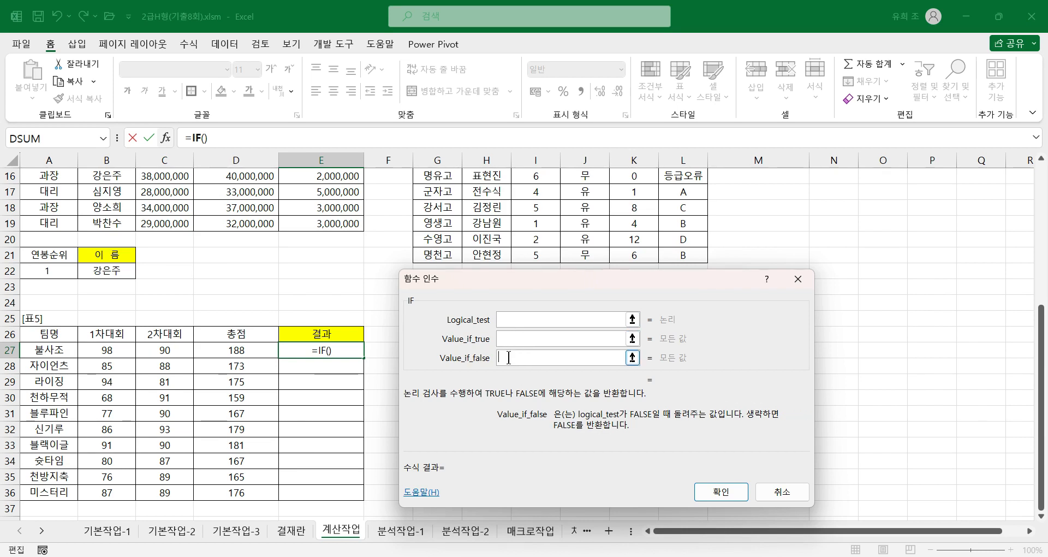
{"action": "left_click", "coordinate": [511, 319]}
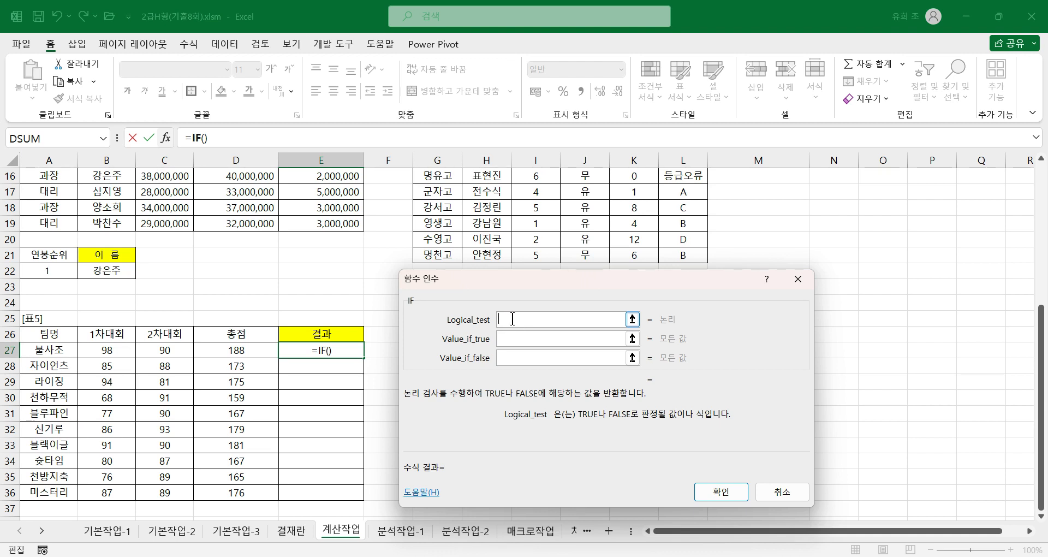
Step: Nest a RANK.EQ function in the IF Logical_test and open its arguments
{"action": "type", "text": "rank.eq()"}
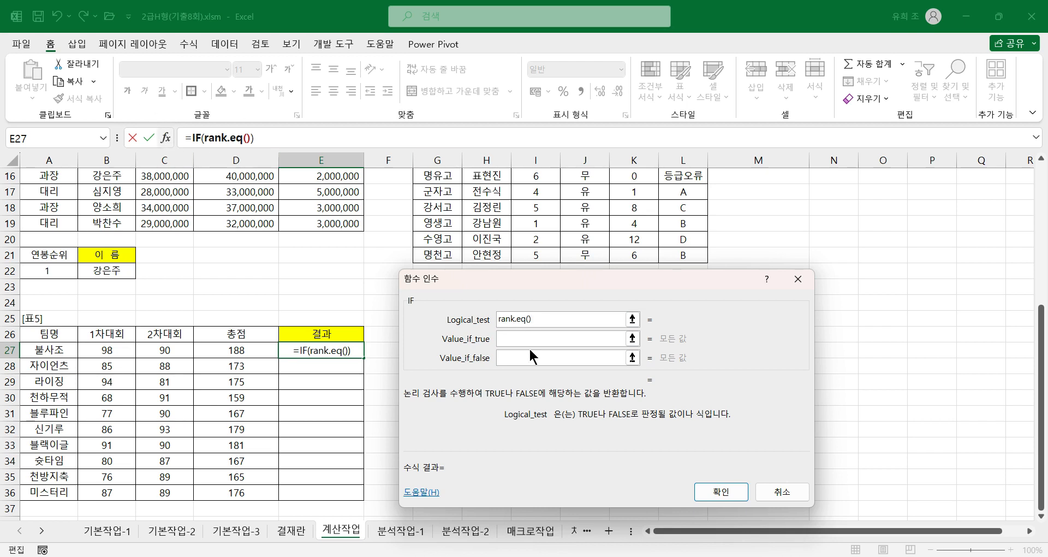
{"action": "left_click", "coordinate": [224, 137]}
{"action": "left_click", "coordinate": [450, 290]}
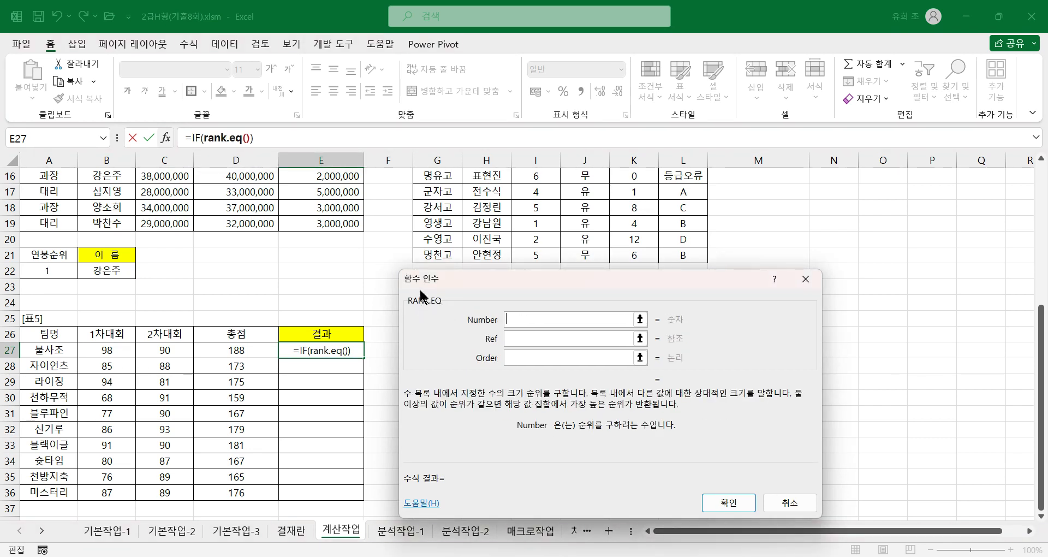
Step: Set the RANK.EQ Number to D27 and its Ref to the absolute range $D$27:$D$36
{"action": "left_click", "coordinate": [539, 316]}
{"action": "left_click", "coordinate": [251, 350]}
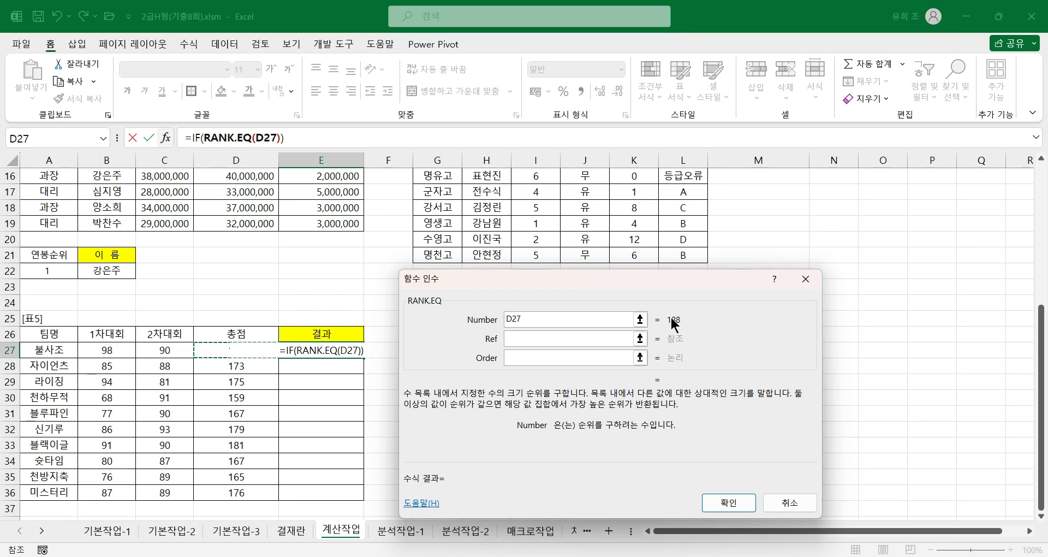
{"action": "left_click", "coordinate": [522, 346]}
{"action": "left_click_drag", "start_coordinate": [236, 350], "coordinate": [238, 491]}
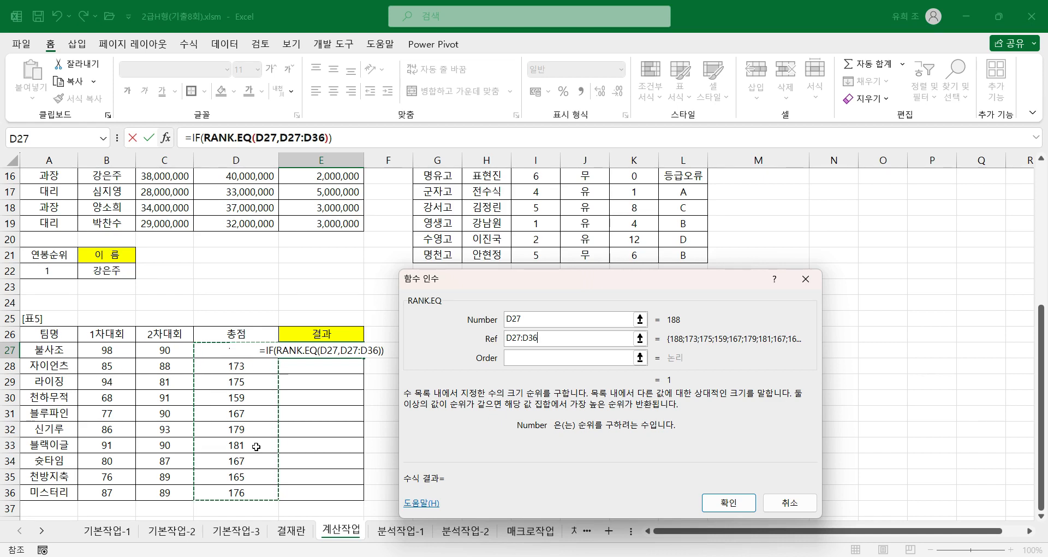
{"action": "key", "text": "F4"}
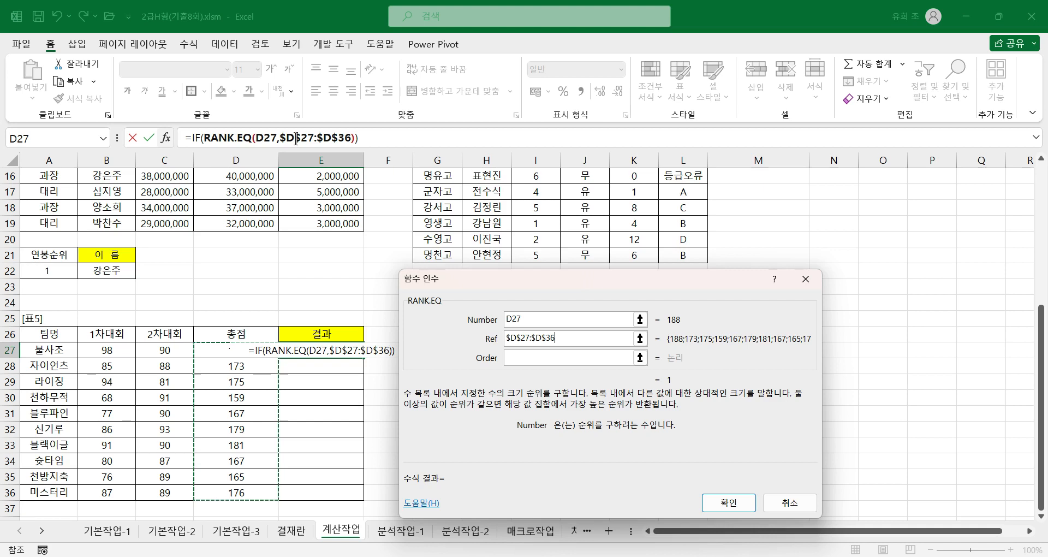
Step: Return to the outer IF arguments and complete Logical_test as RANK.EQ(D27,$D$27:$D$36)<=3
{"action": "left_click", "coordinate": [195, 137]}
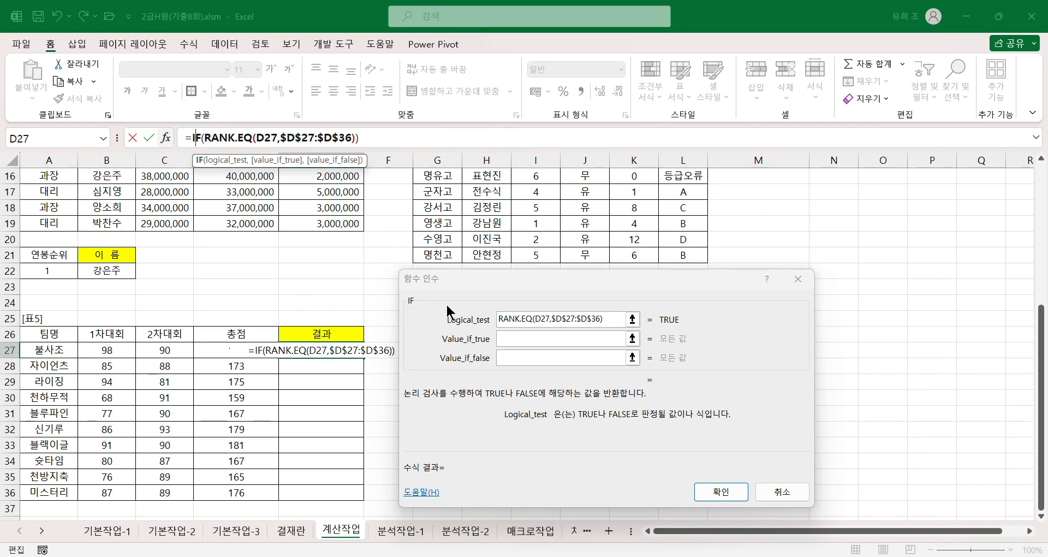
{"action": "left_click", "coordinate": [614, 323]}
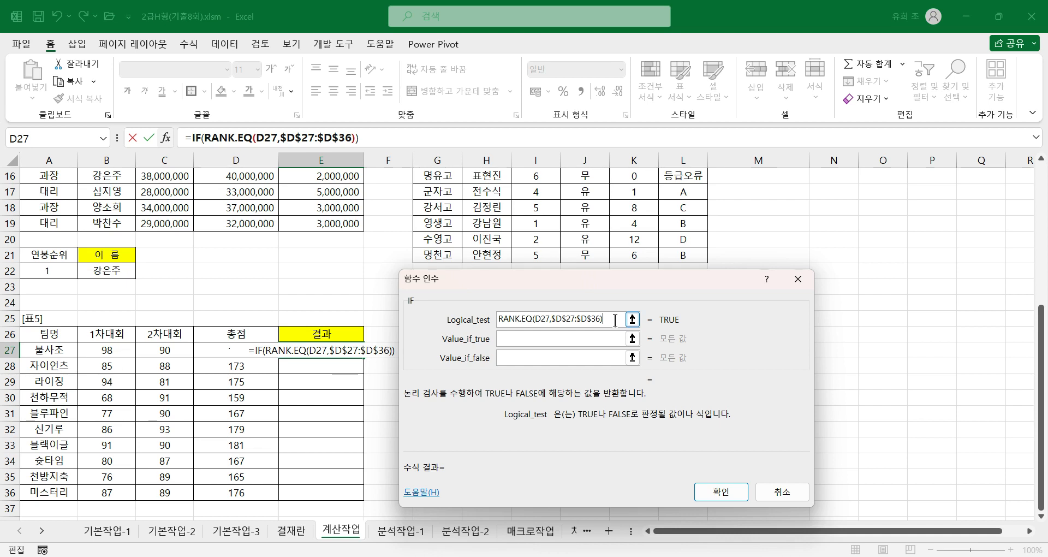
{"action": "key", "text": "Tab"}
{"action": "key", "text": "Tab"}
{"action": "type", "text": "<=3"}
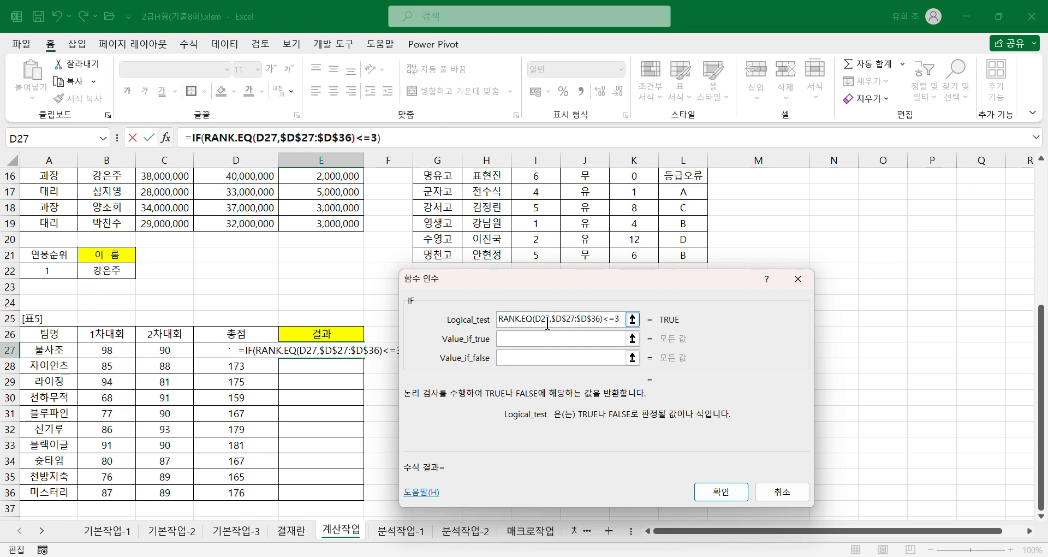
{"action": "left_click", "coordinate": [578, 339]}
Step: Set the IF Value_if_true to "본선진출" and Value_if_false to an empty string "", and accept the formula in E27
{"action": "left_click", "coordinate": [523, 339]}
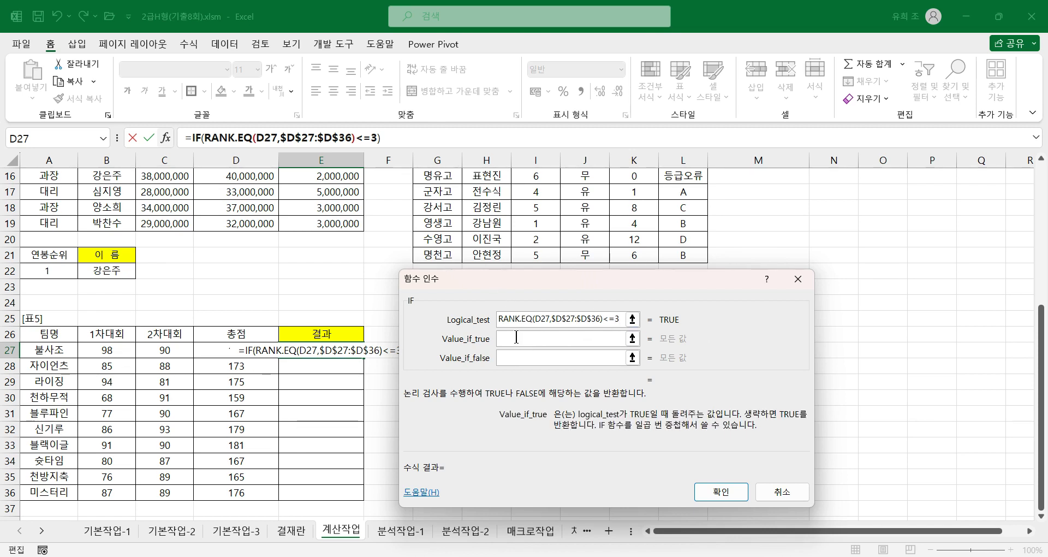
{"action": "type", "text": "본선"}
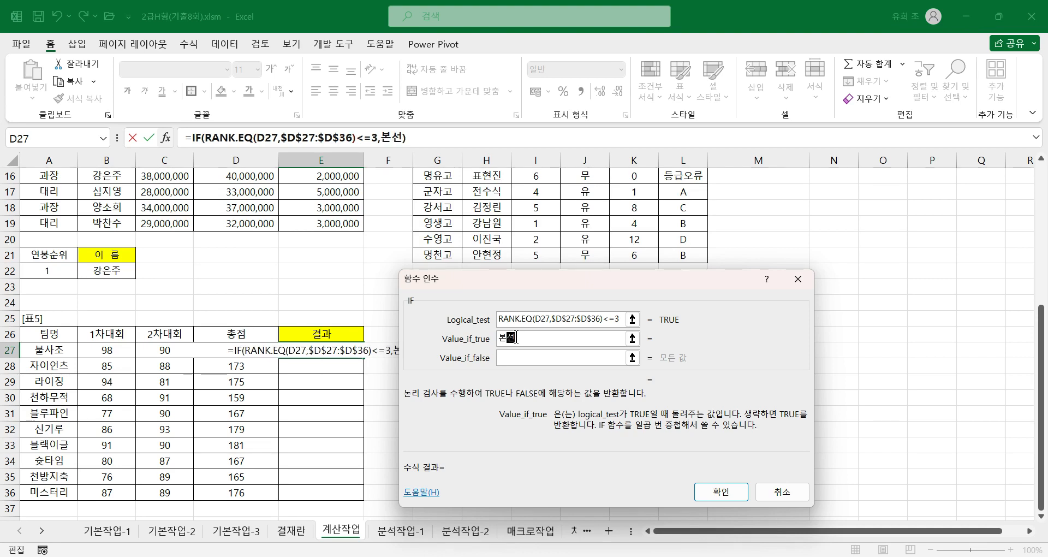
{"action": "type", "text": "진출"}
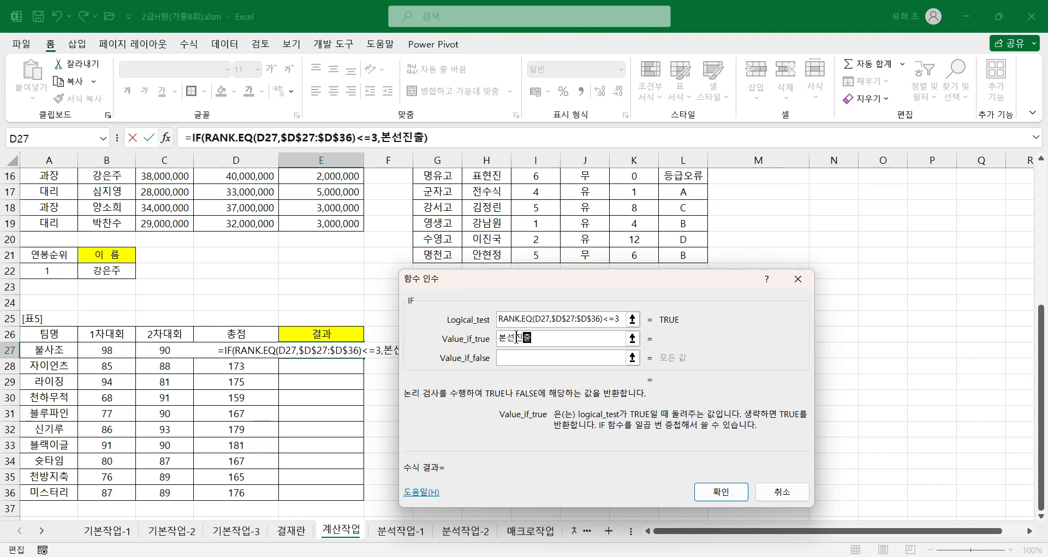
{"action": "key", "text": "Tab"}
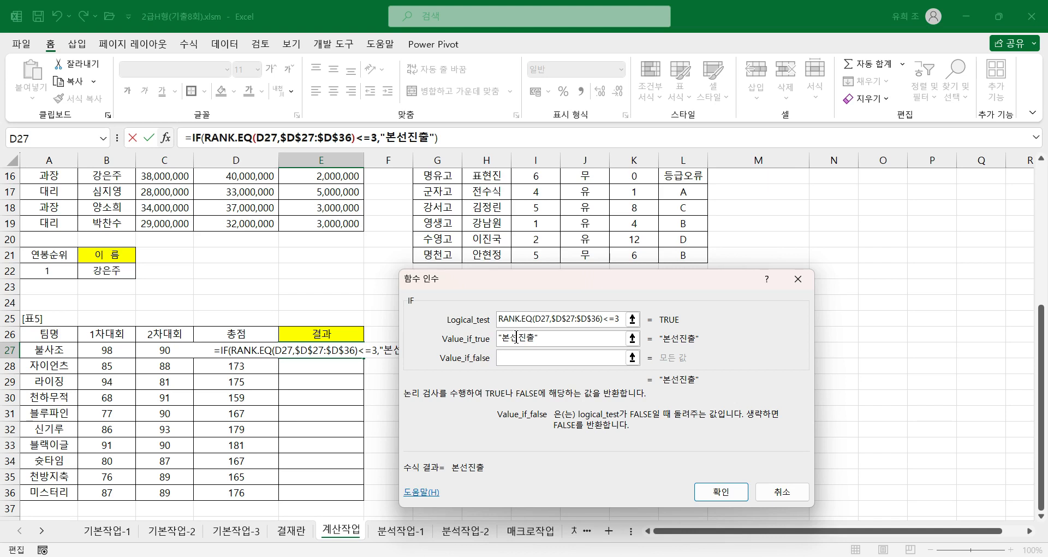
{"action": "type", "text": "\"\""}
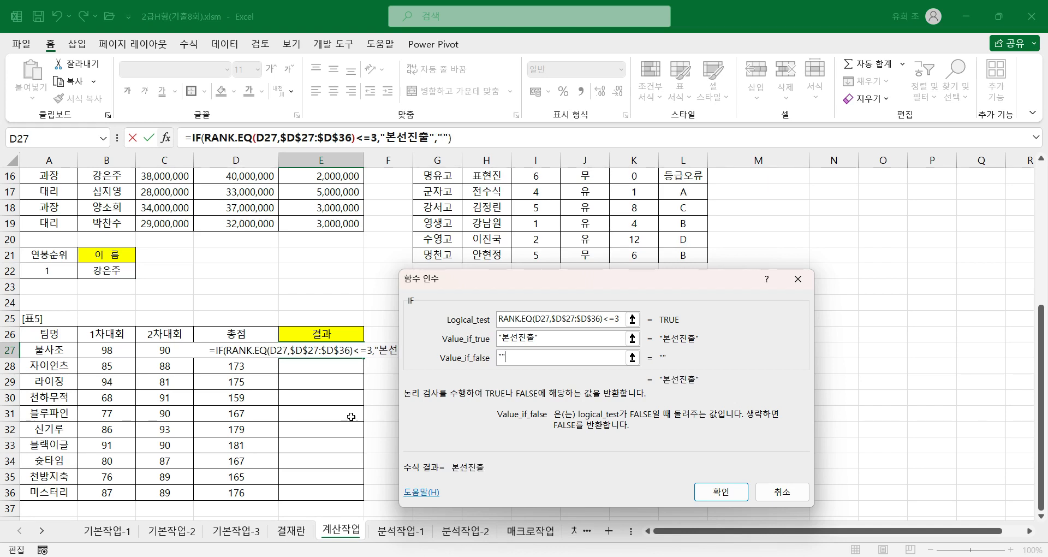
{"action": "left_click", "coordinate": [711, 487]}
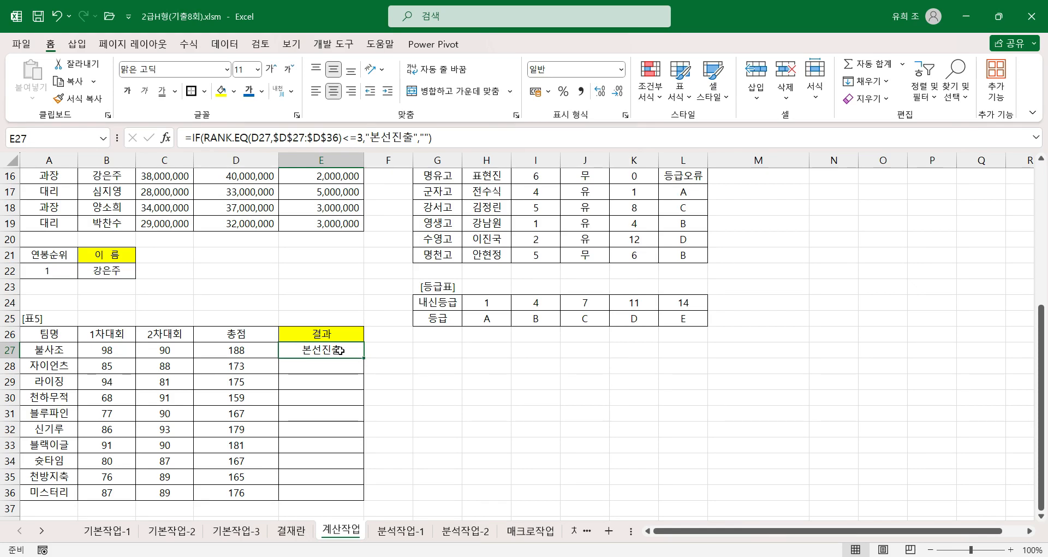
Step: Fill the 결과 formula from E27 down through E36 and check the filled cells
{"action": "left_click", "coordinate": [368, 361]}
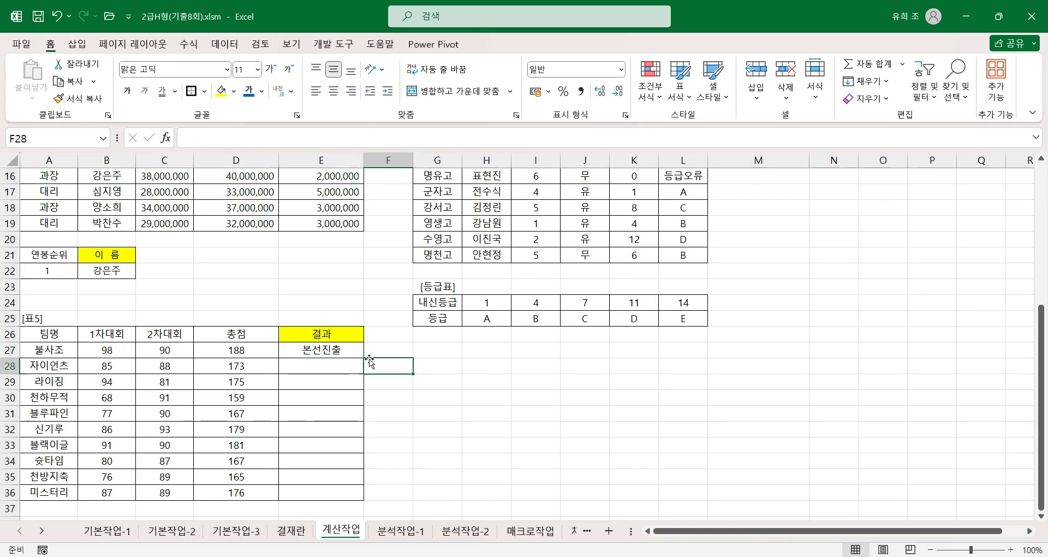
{"action": "left_click", "coordinate": [349, 352]}
{"action": "double_click", "coordinate": [363, 359]}
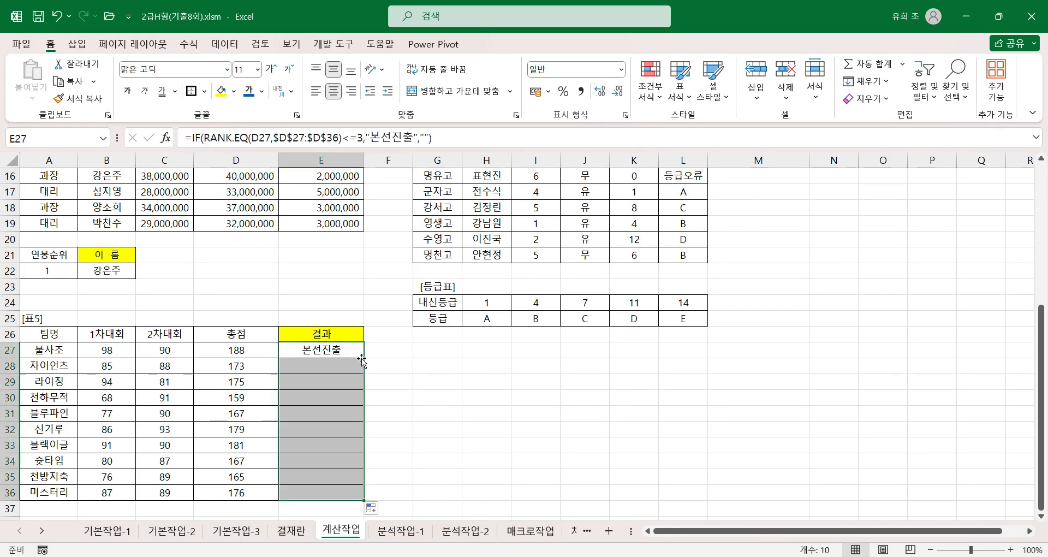
{"action": "left_click", "coordinate": [337, 493]}
{"action": "left_click", "coordinate": [331, 475]}
{"action": "left_click", "coordinate": [332, 461]}
{"action": "left_click", "coordinate": [327, 362]}
{"action": "left_click", "coordinate": [325, 351]}
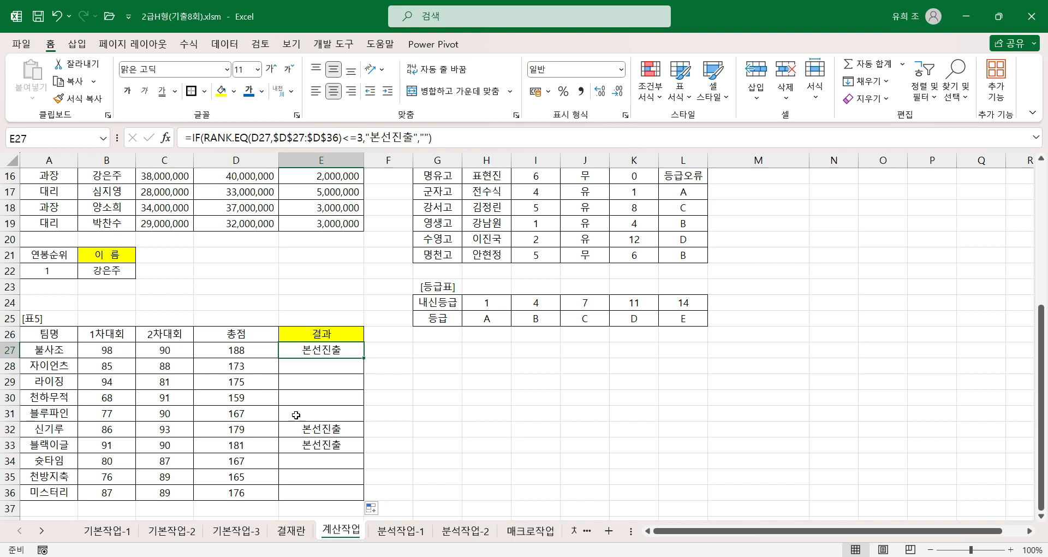
Step: Go to the 분석작업-1 sheet and examine the 이익률 cell I21 and the 순이익 total formula in I19
{"action": "left_click", "coordinate": [402, 530]}
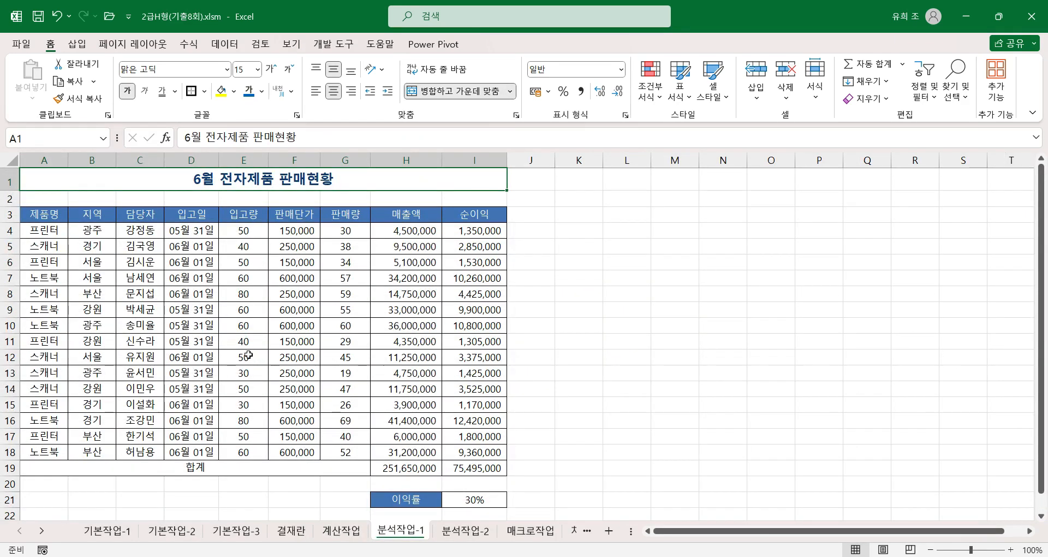
{"action": "left_click", "coordinate": [289, 347]}
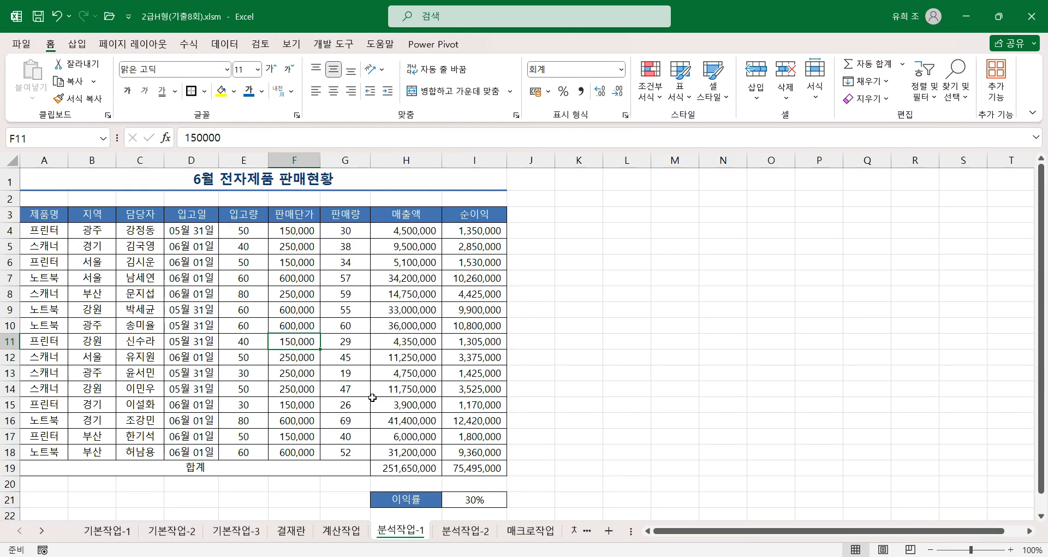
{"action": "left_click", "coordinate": [472, 503]}
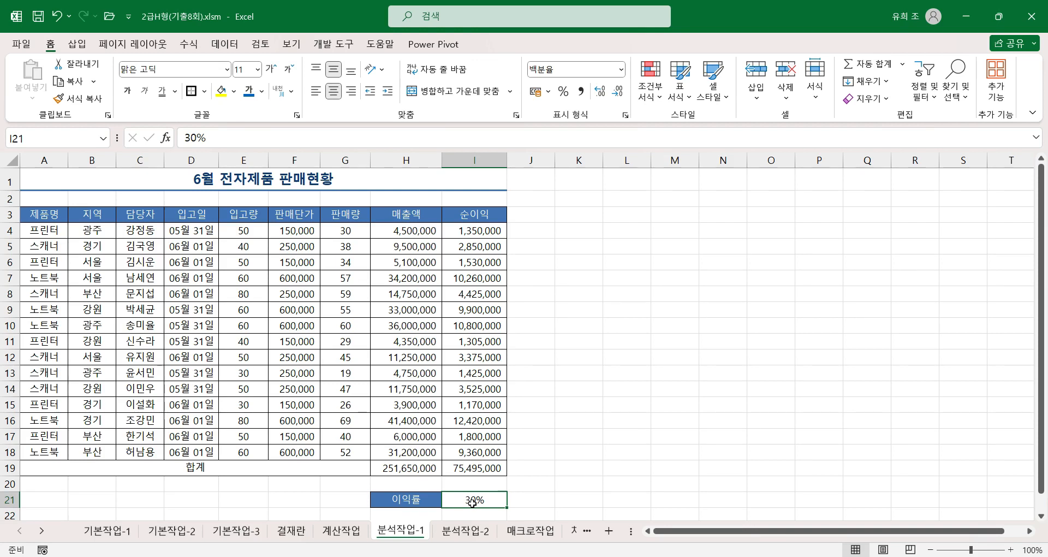
{"action": "left_click", "coordinate": [482, 469]}
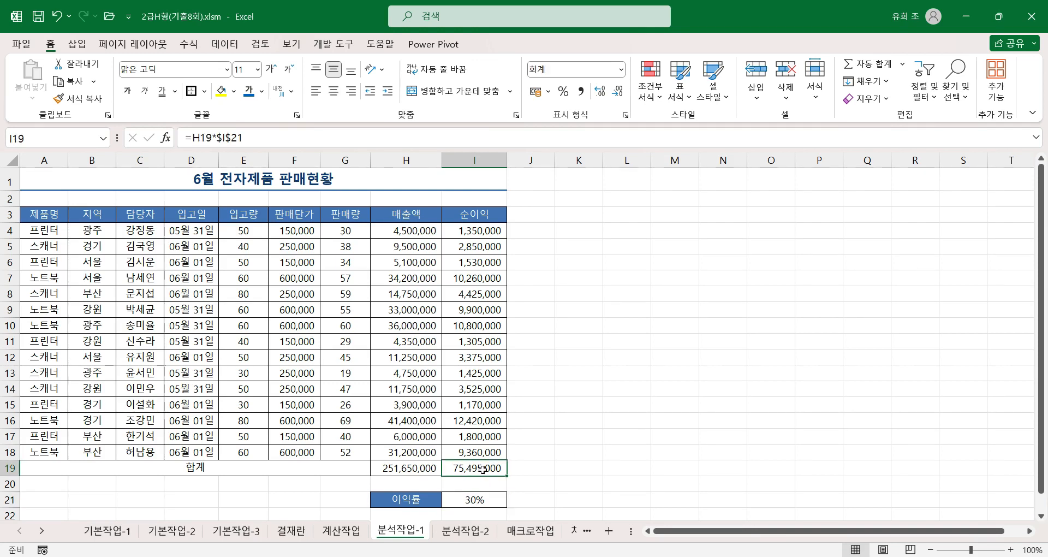
{"action": "left_click", "coordinate": [477, 500]}
{"action": "left_click", "coordinate": [470, 470]}
{"action": "left_click", "coordinate": [469, 499]}
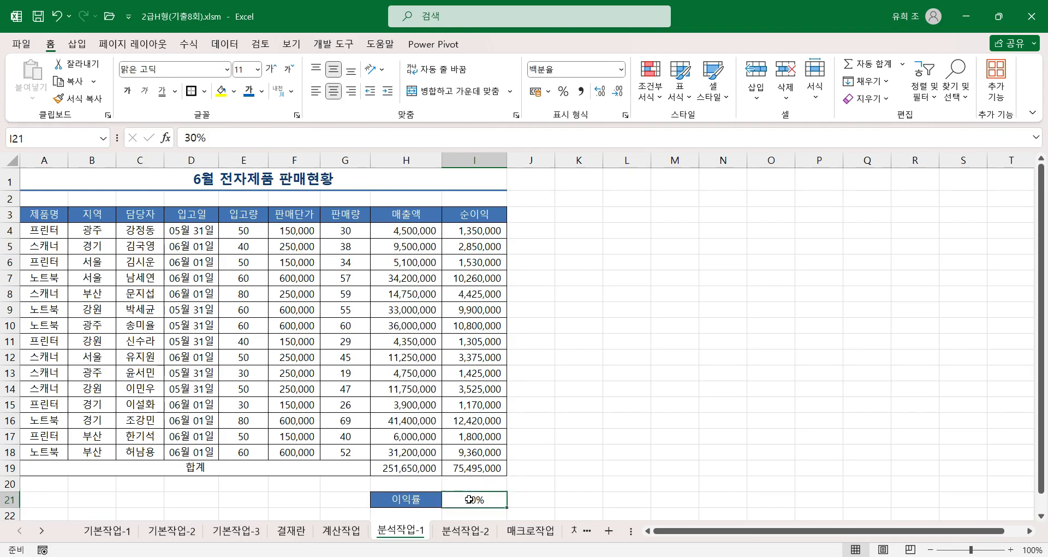
{"action": "left_click", "coordinate": [427, 502]}
{"action": "left_click", "coordinate": [476, 500]}
{"action": "left_click", "coordinate": [421, 501]}
{"action": "left_click", "coordinate": [478, 503]}
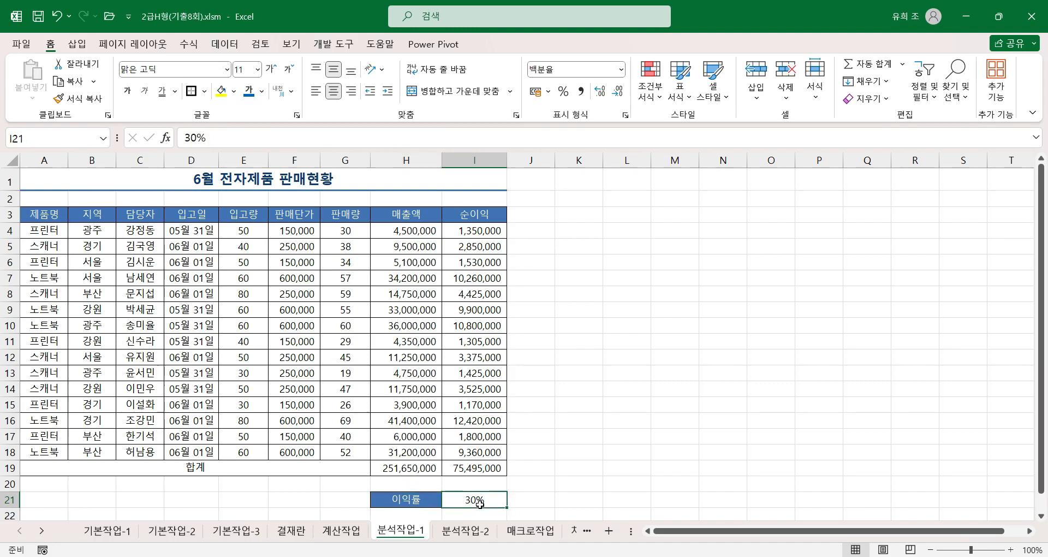
Step: Create a defined name for I21 from the 이익률 label in H21, using the left column of H21:I21
{"action": "left_click", "coordinate": [414, 500]}
{"action": "left_click_drag", "start_coordinate": [413, 500], "coordinate": [467, 502]}
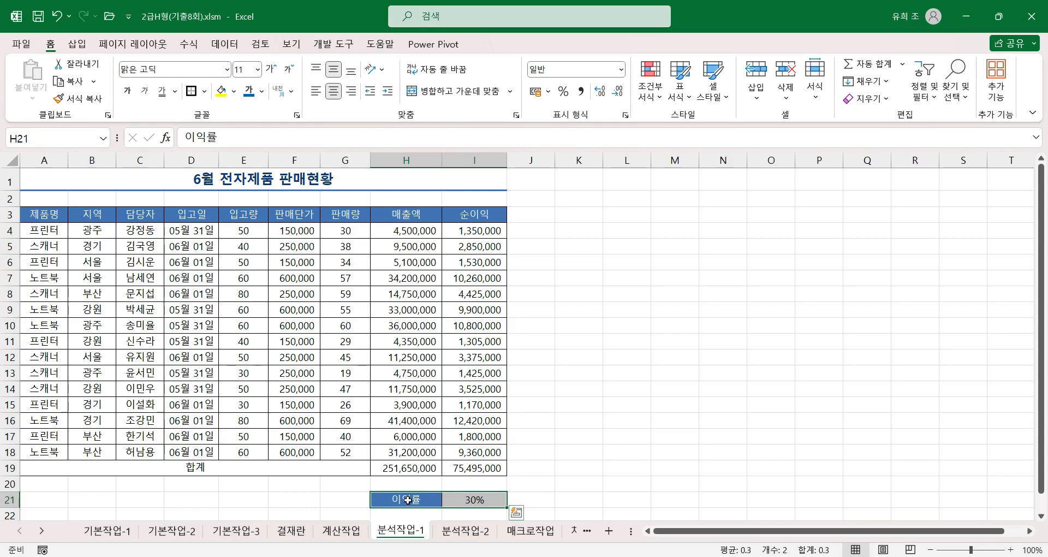
{"action": "left_click", "coordinate": [187, 44]}
{"action": "left_click", "coordinate": [494, 99]}
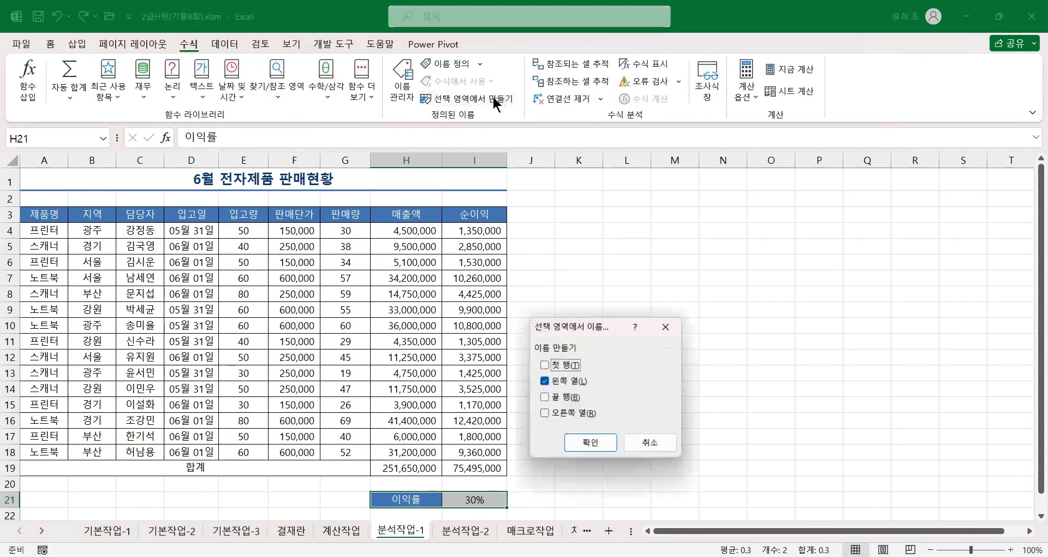
{"action": "left_click", "coordinate": [589, 442]}
{"action": "left_click", "coordinate": [474, 500]}
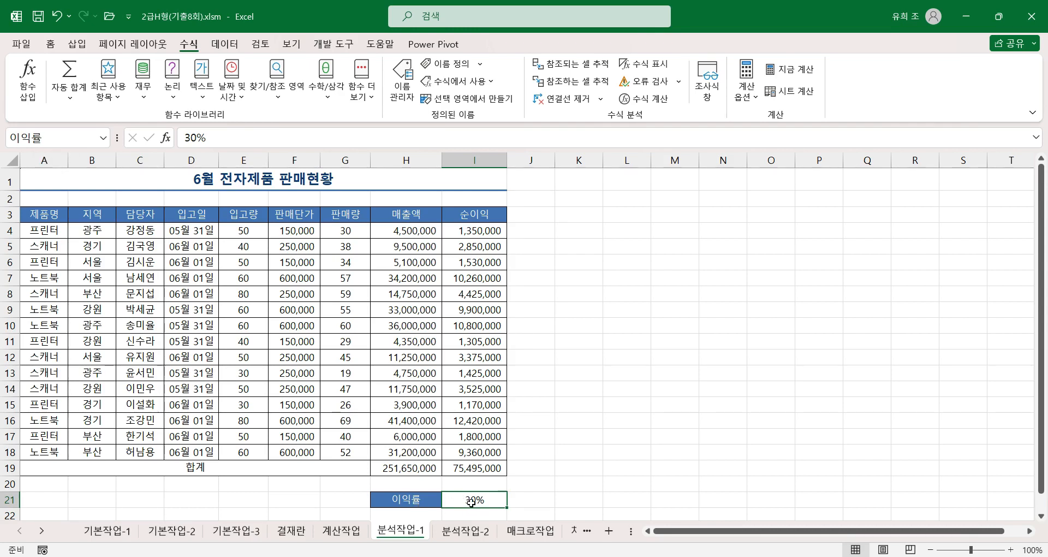
Step: Name cell I19 순이익합계 and review the workbook's defined names in the Name Manager
{"action": "left_click", "coordinate": [481, 468]}
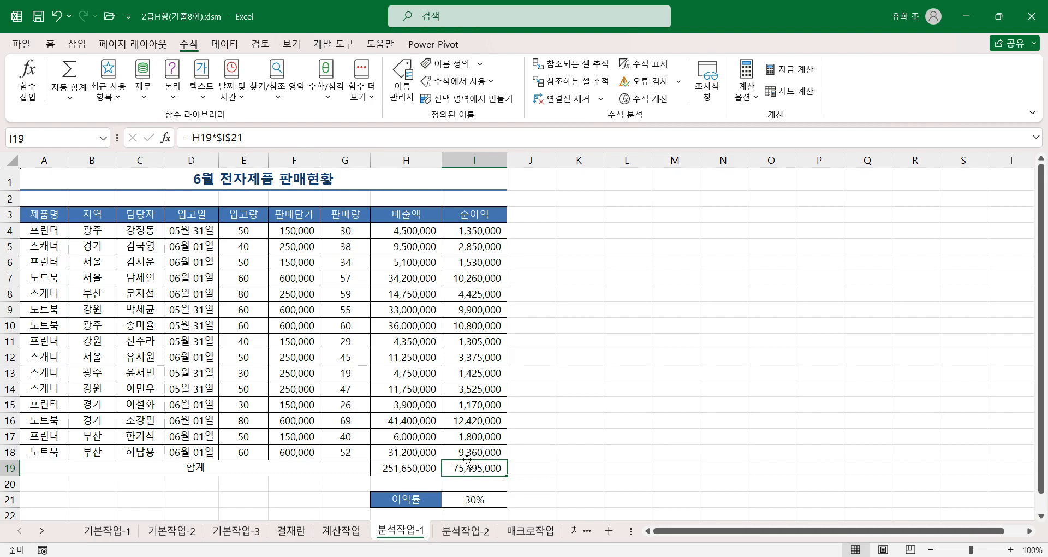
{"action": "left_click", "coordinate": [57, 134]}
{"action": "type", "text": "수"}
{"action": "type", "text": "ㄴ이"}
{"action": "type", "text": "이익"}
{"action": "type", "text": "합계"}
{"action": "key", "text": "Return"}
{"action": "left_click", "coordinate": [397, 93]}
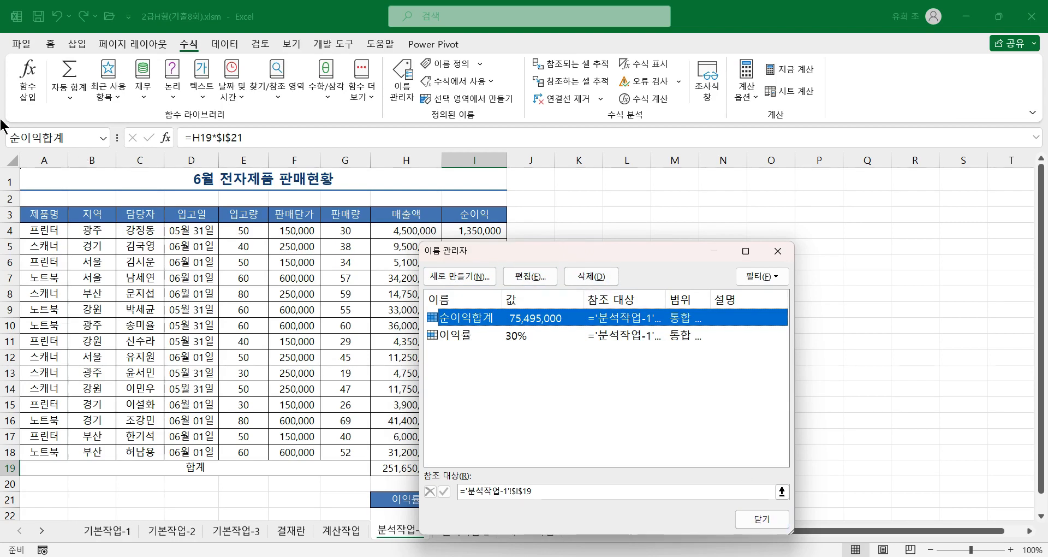
{"action": "left_click", "coordinate": [764, 518]}
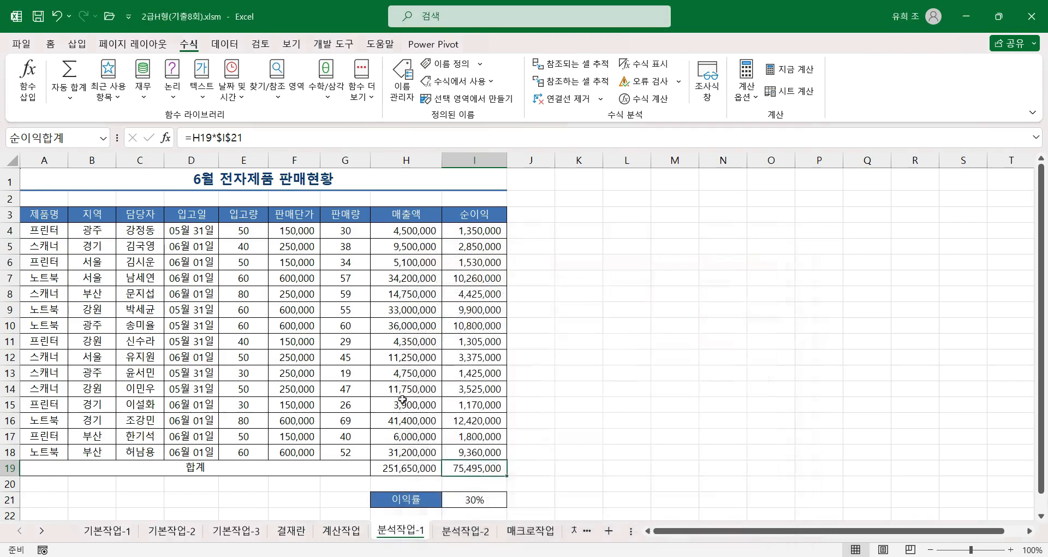
Step: Start adding a scenario in the Scenario Manager with I21 as the changing cell, and clear its default comment
{"action": "left_click", "coordinate": [464, 502]}
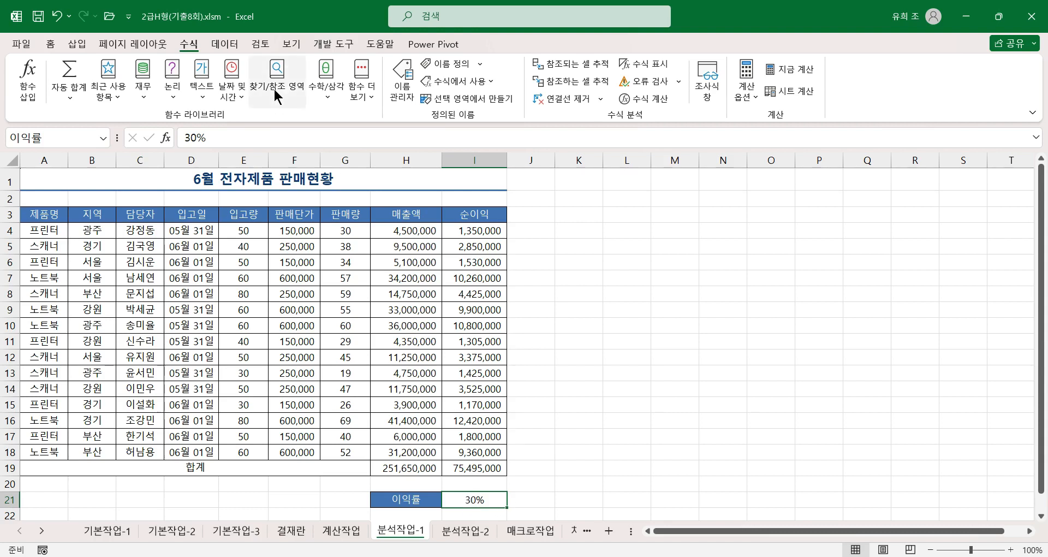
{"action": "left_click", "coordinate": [219, 43]}
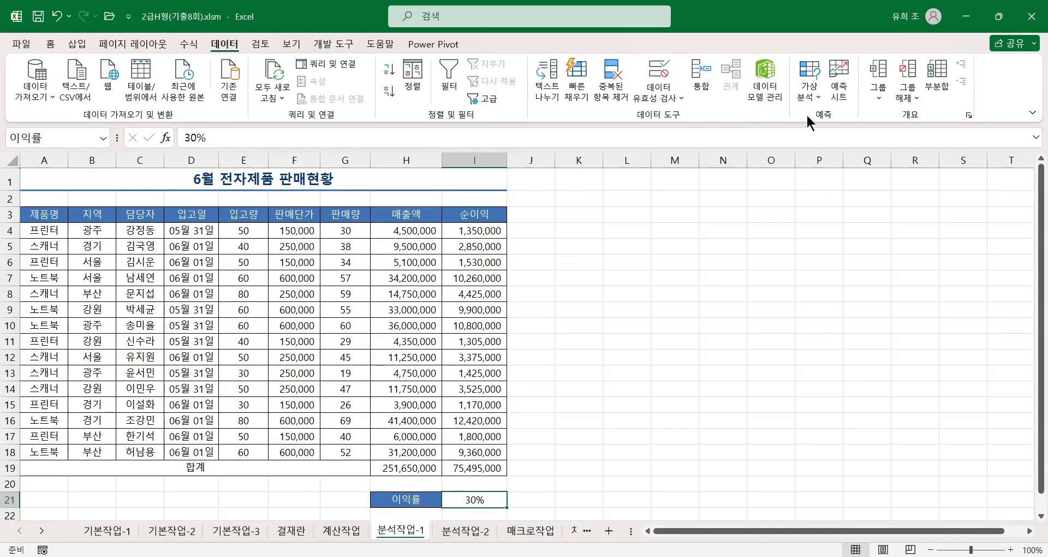
{"action": "left_click", "coordinate": [810, 91]}
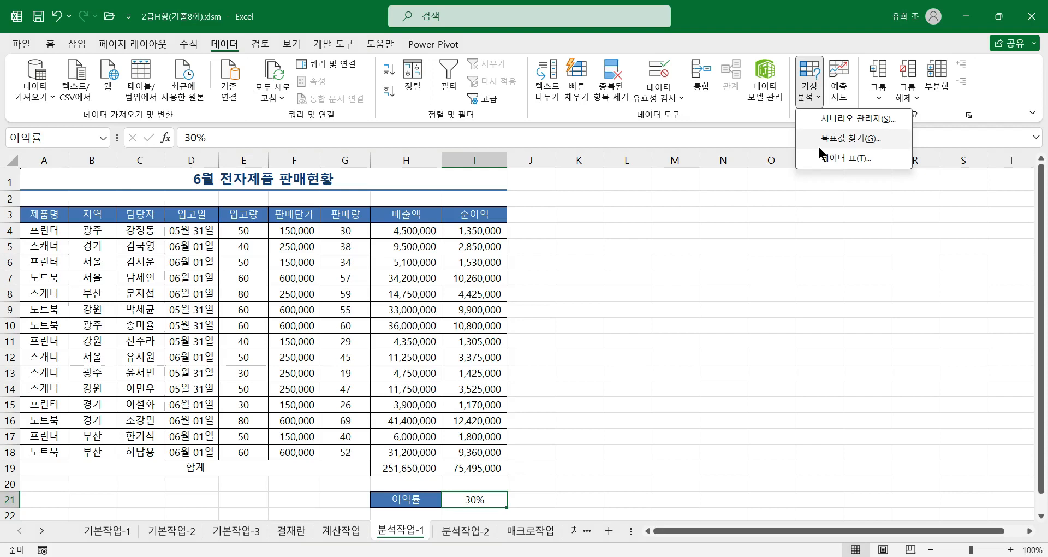
{"action": "left_click", "coordinate": [841, 118]}
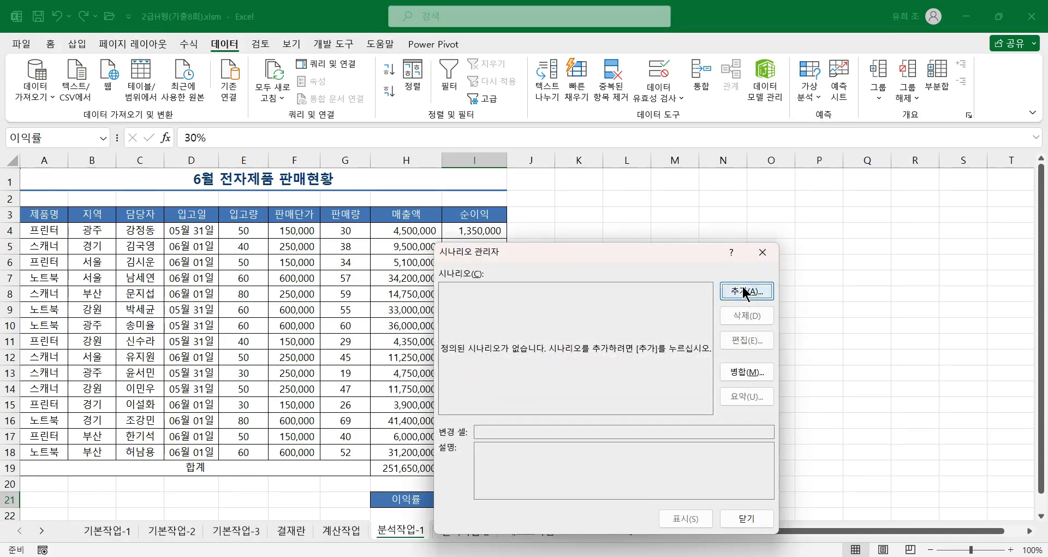
{"action": "left_click", "coordinate": [744, 289]}
{"action": "left_click_drag", "start_coordinate": [635, 391], "coordinate": [394, 385]}
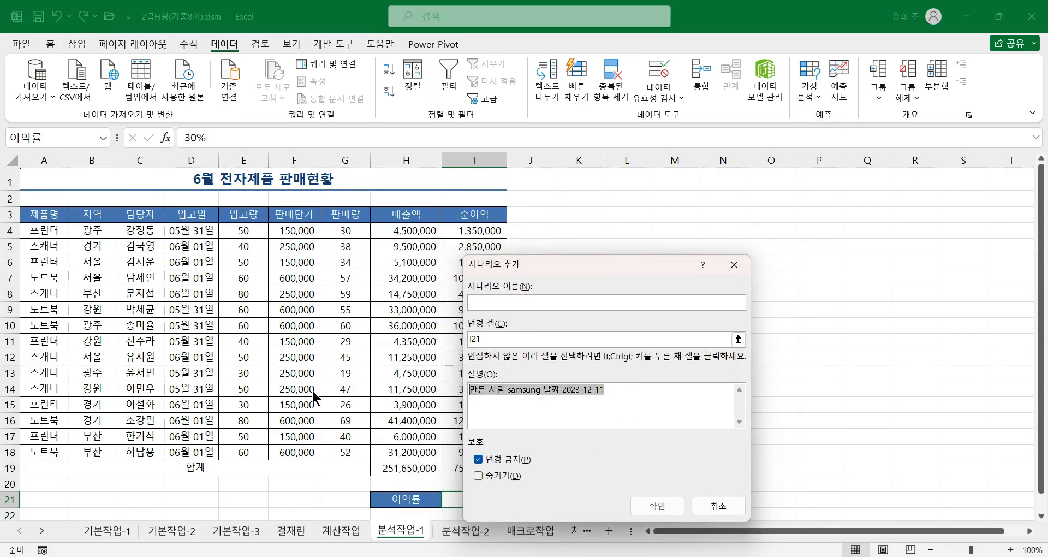
{"action": "key", "text": "Delete"}
Step: Name the scenario 이익률증가, keep I21 as its changing cell, and set its 이익률 value to 0.35
{"action": "left_click", "coordinate": [508, 300]}
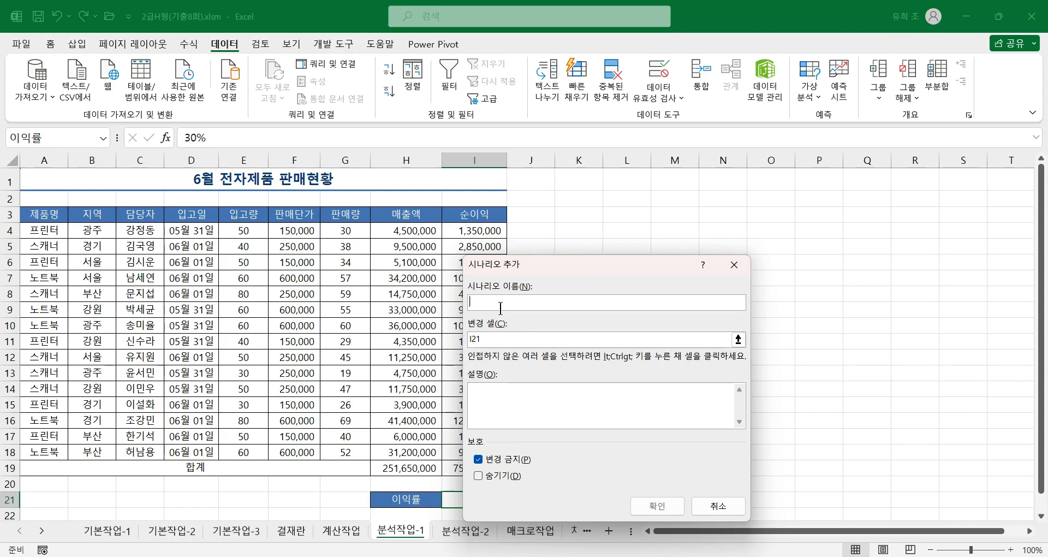
{"action": "type", "text": "이"}
{"action": "type", "text": "이"}
{"action": "type", "text": "ㄱ"}
{"action": "type", "text": "률추가"}
{"action": "left_click", "coordinate": [482, 340]}
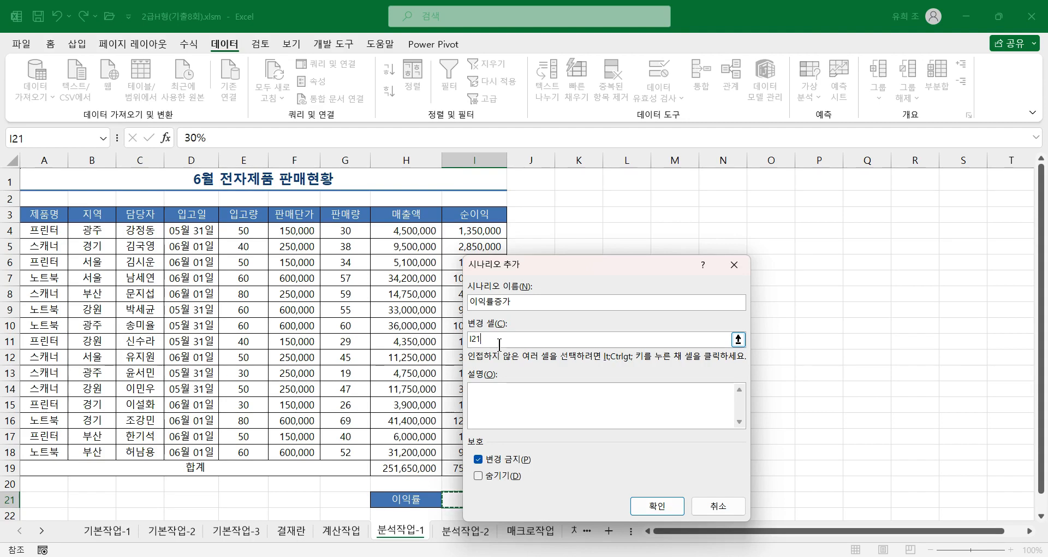
{"action": "left_click", "coordinate": [658, 507]}
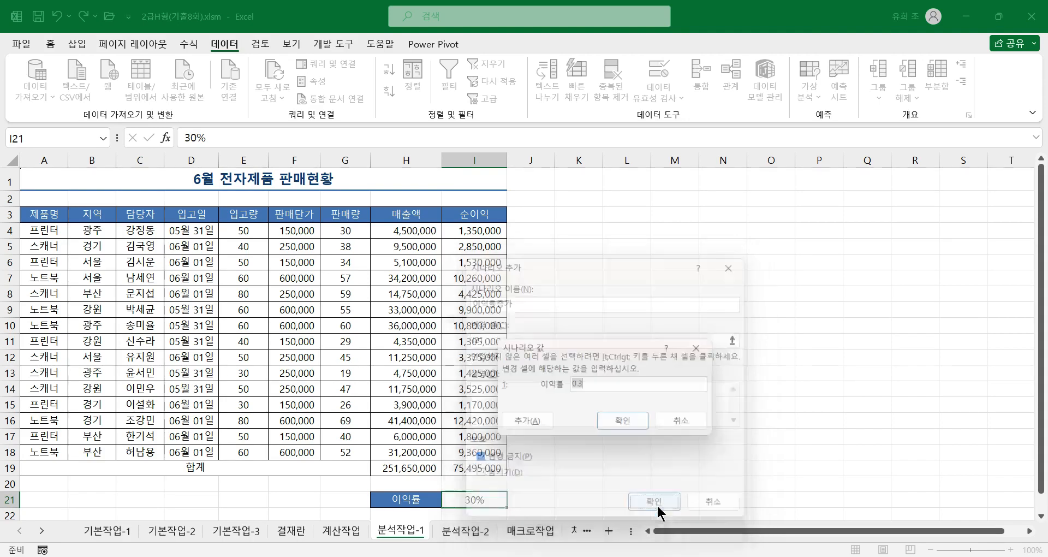
{"action": "left_click", "coordinate": [590, 385]}
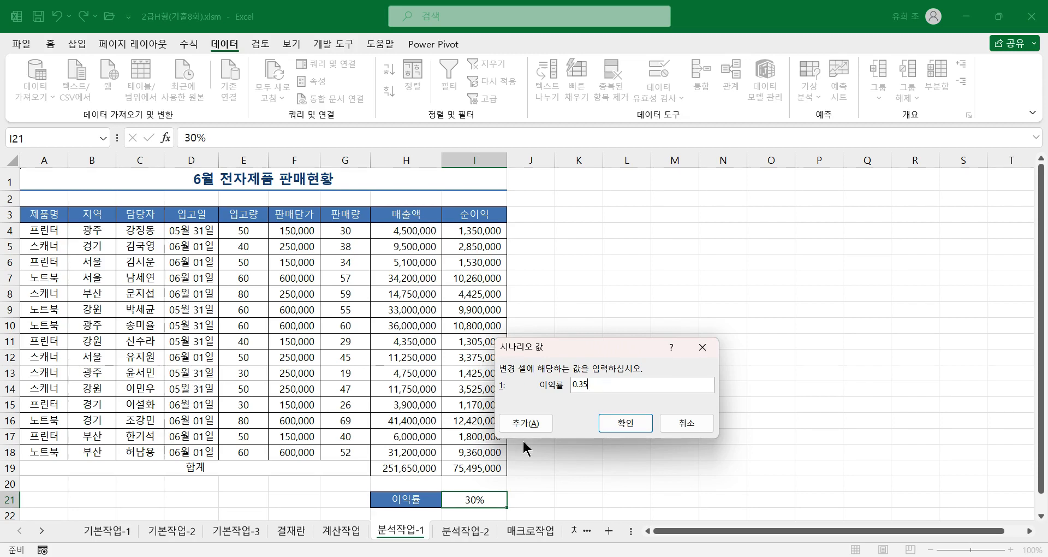
Step: Add another scenario named 이익률감소 with I21 as its changing cell, and clear its default comment
{"action": "left_click", "coordinate": [523, 420]}
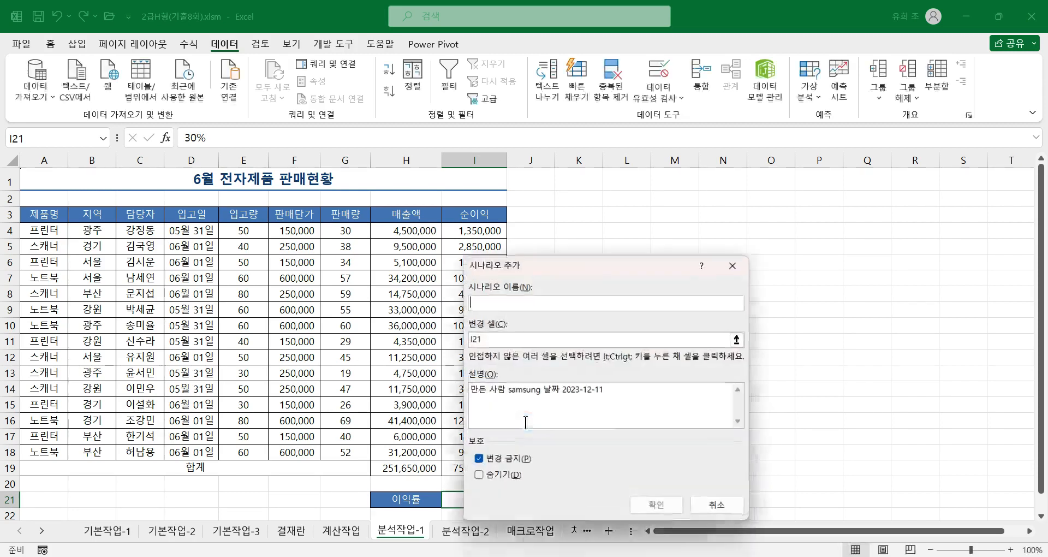
{"action": "left_click_drag", "start_coordinate": [624, 392], "coordinate": [404, 382]}
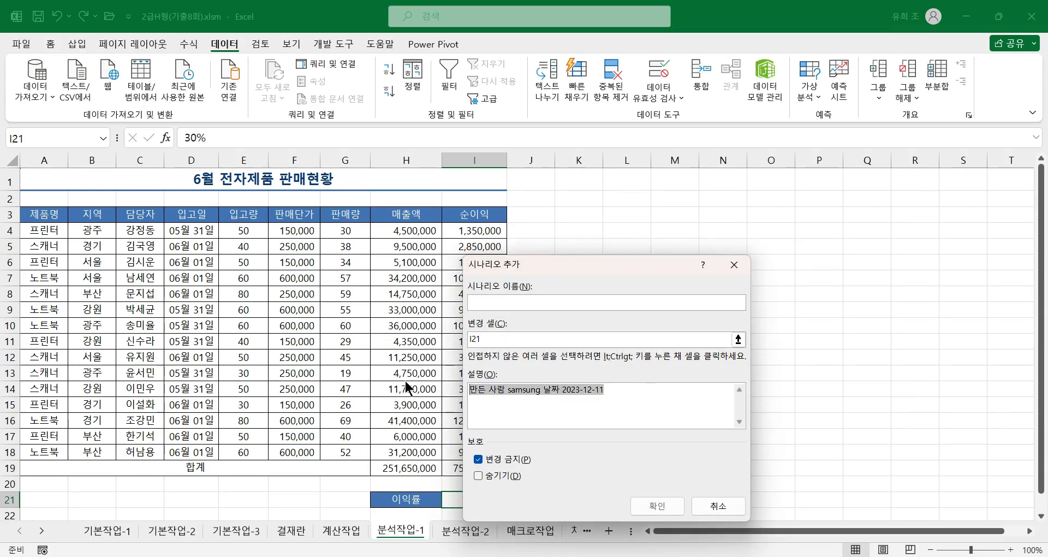
{"action": "key", "text": "Delete"}
{"action": "left_click", "coordinate": [516, 304]}
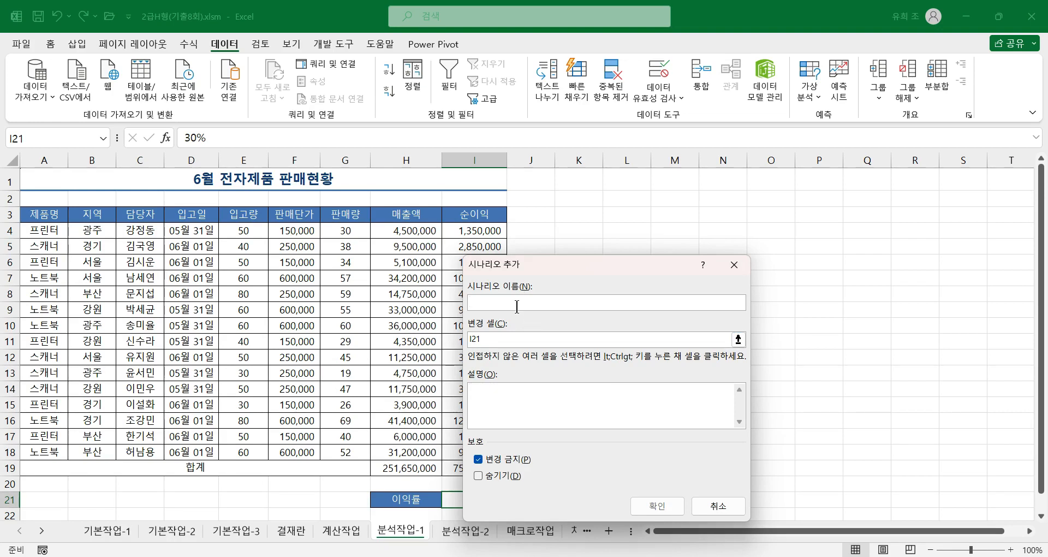
{"action": "type", "text": "이익ㄹ"}
{"action": "type", "text": "감소"}
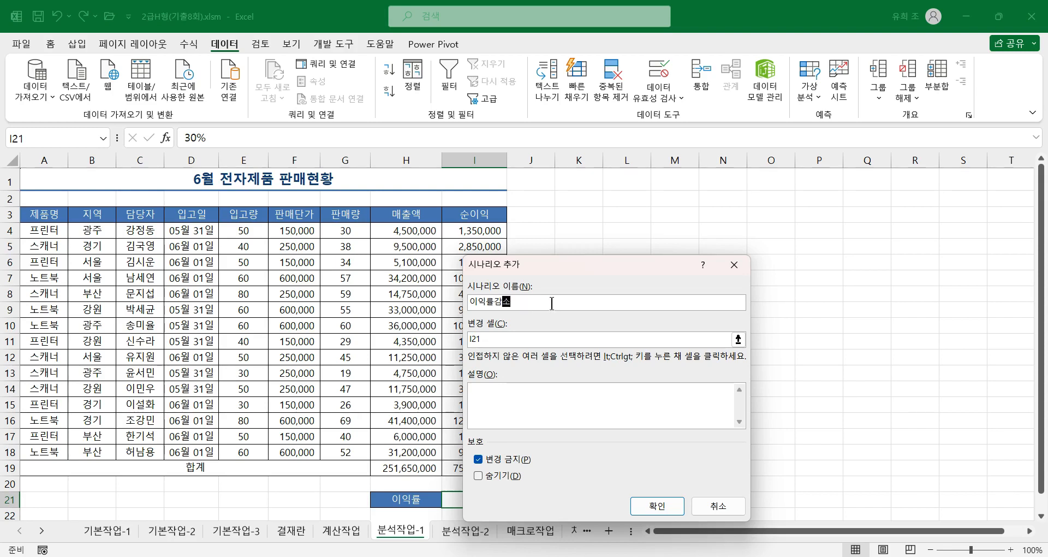
{"action": "left_click", "coordinate": [661, 505]}
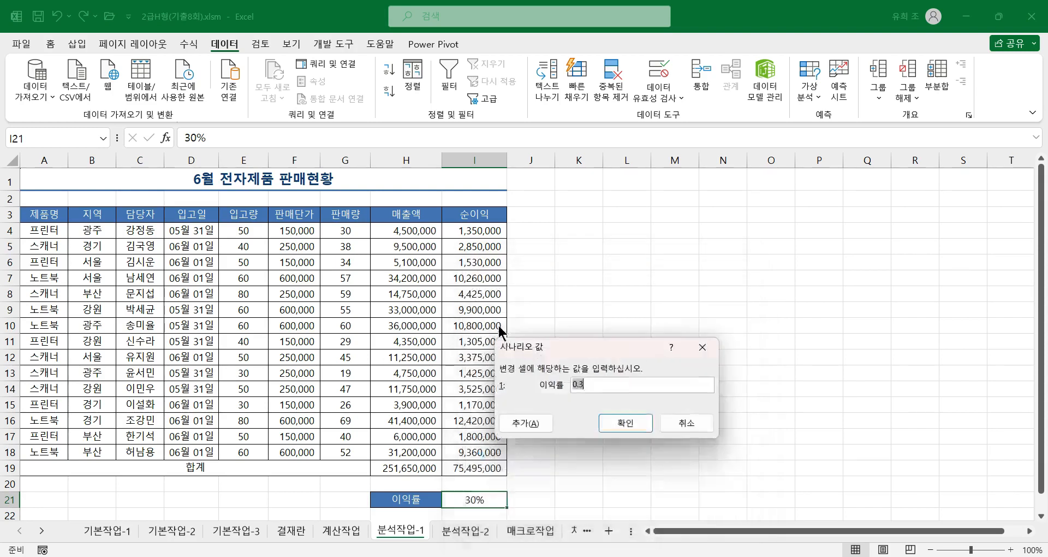
Step: Set the 이익률 value of the 이익률감소 scenario to 25% and finish adding scenarios
{"action": "left_click", "coordinate": [582, 382]}
{"action": "type", "text": "15"}
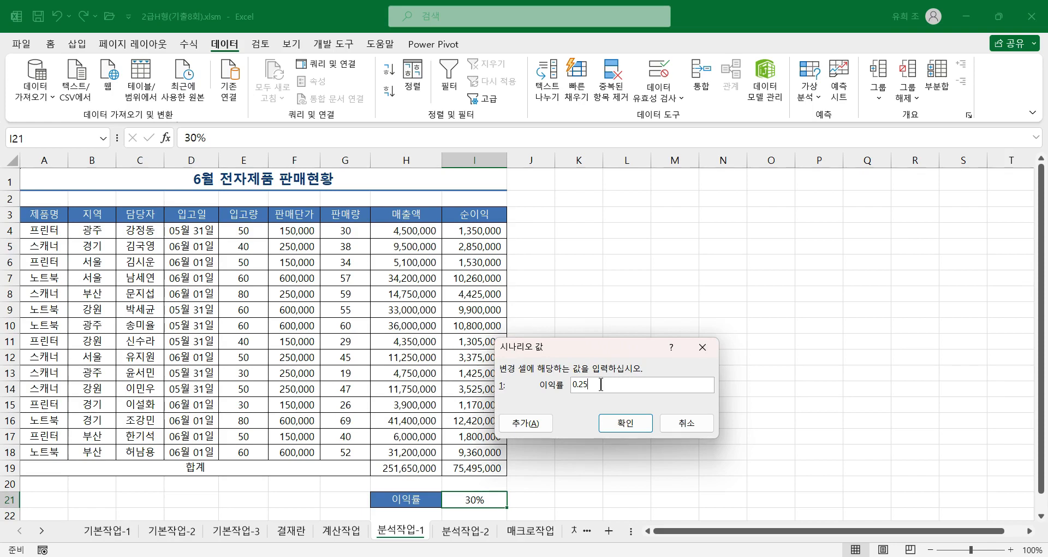
{"action": "left_click", "coordinate": [623, 422]}
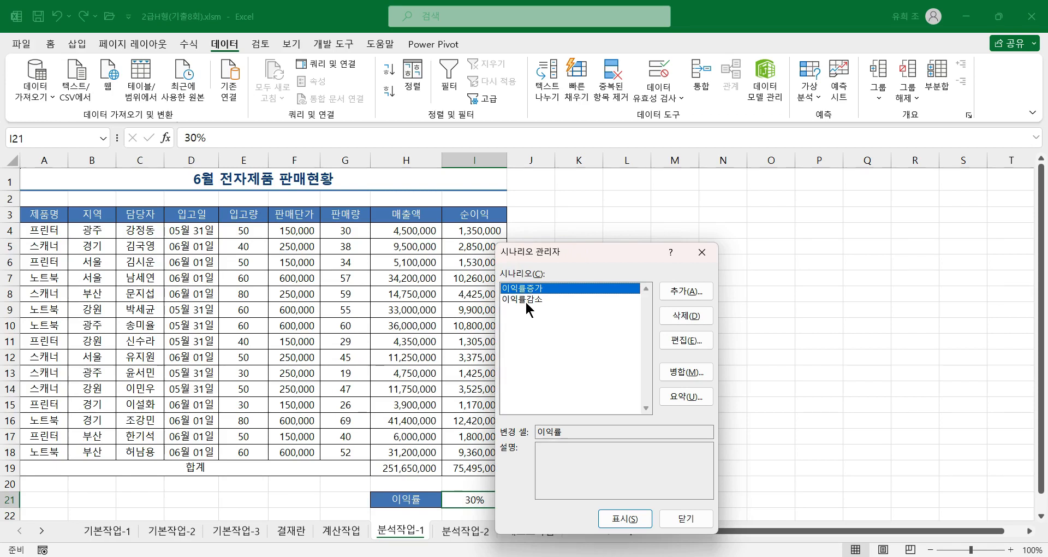
Step: Create a scenario summary report with only I19 as the result cell, replacing the suggested result cells
{"action": "left_click", "coordinate": [688, 397]}
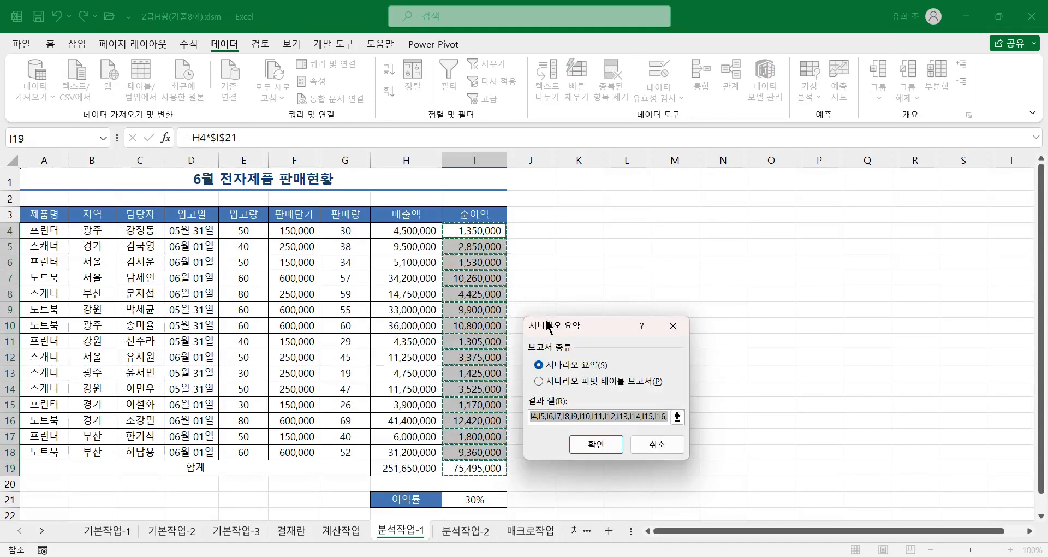
{"action": "left_click_drag", "start_coordinate": [562, 329], "coordinate": [597, 238]}
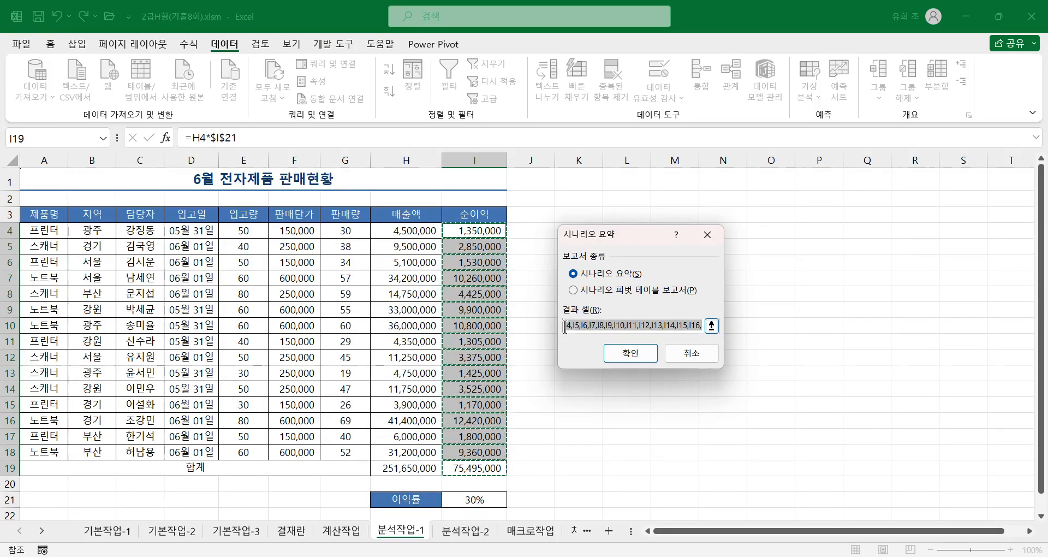
{"action": "key", "text": "Delete"}
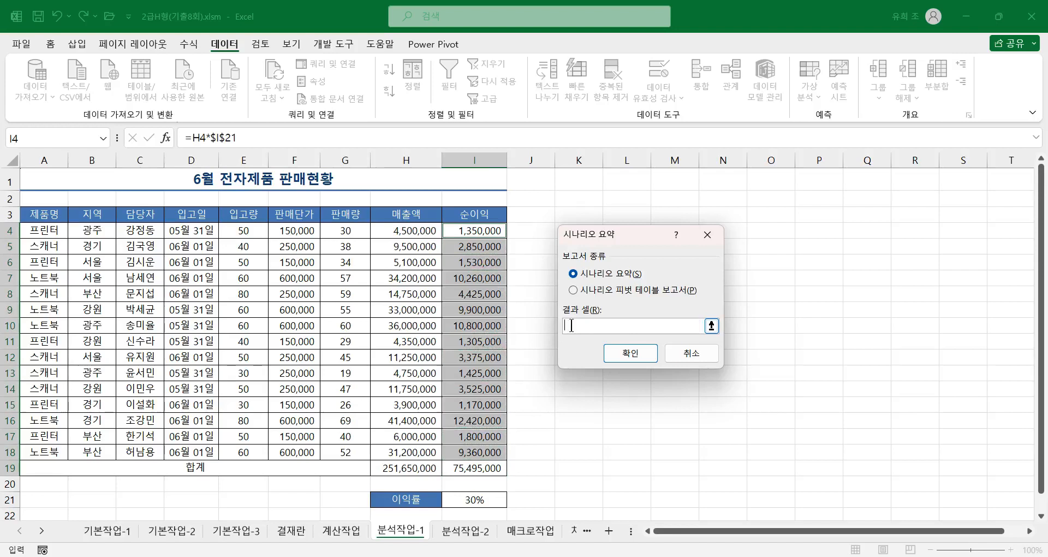
{"action": "left_click", "coordinate": [483, 470]}
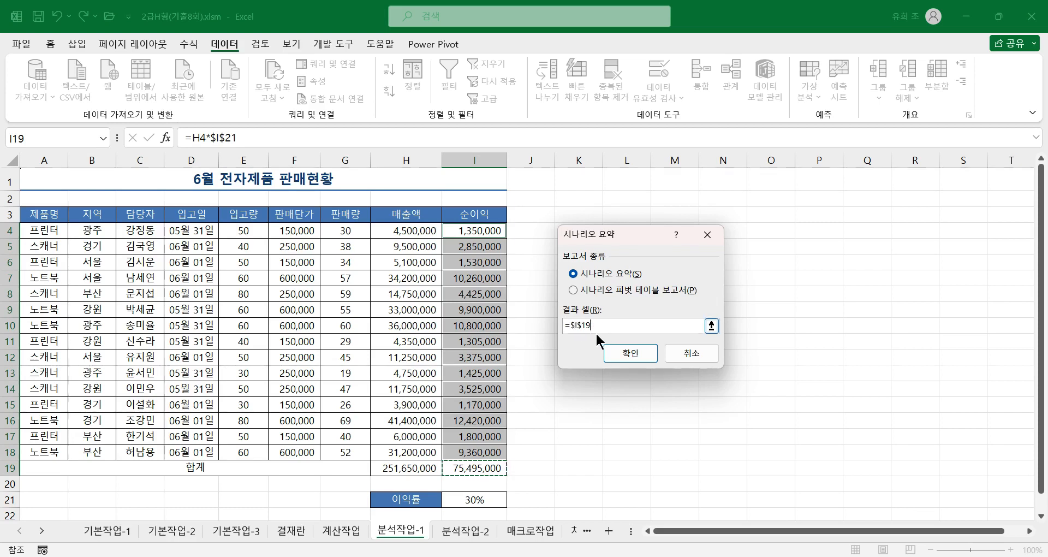
{"action": "left_click", "coordinate": [641, 358]}
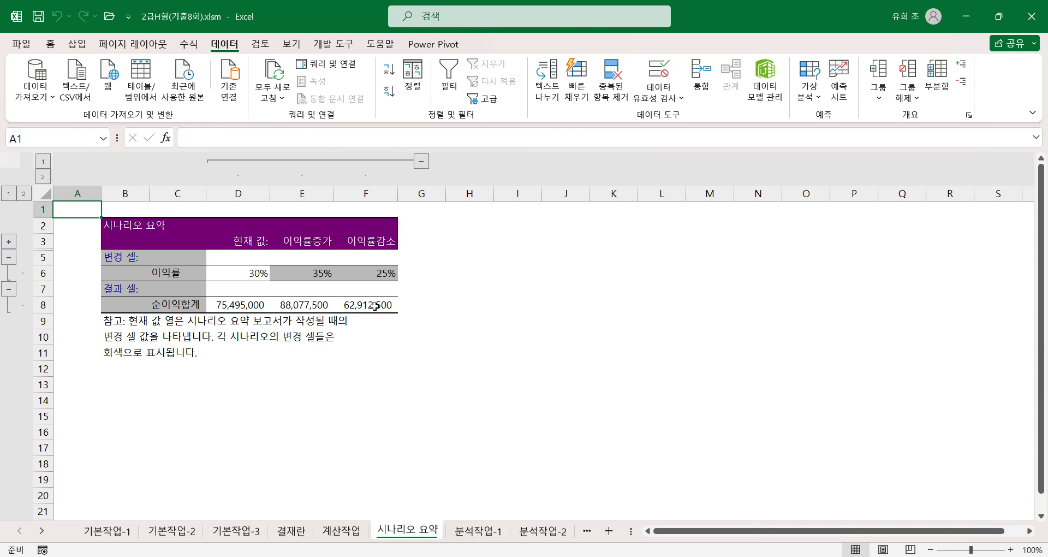
Step: On the 분석작업-2 sheet, sort the 과목별 점수 현황 table in ascending order by 반
{"action": "left_click", "coordinate": [468, 536]}
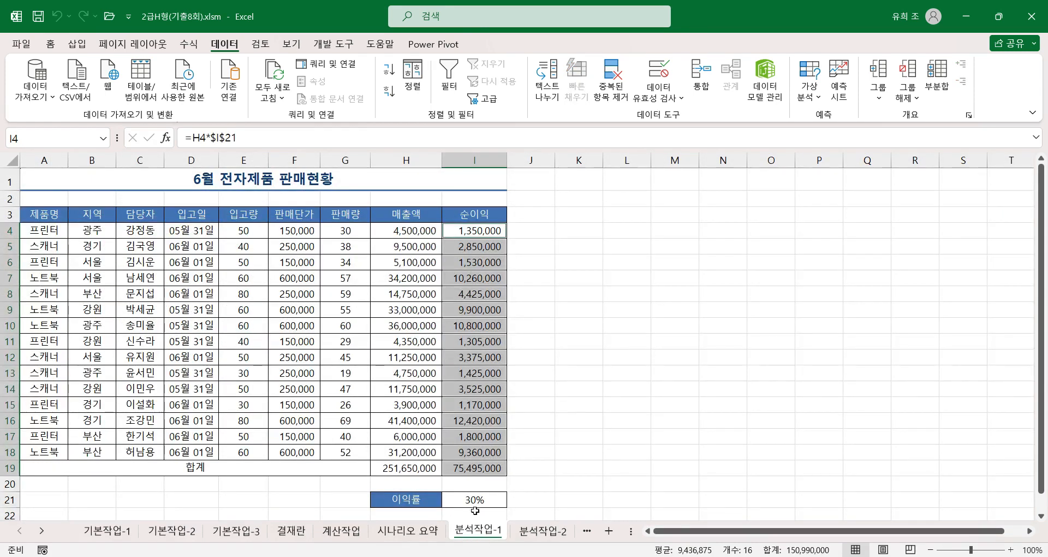
{"action": "left_click", "coordinate": [474, 499]}
{"action": "left_click", "coordinate": [542, 530]}
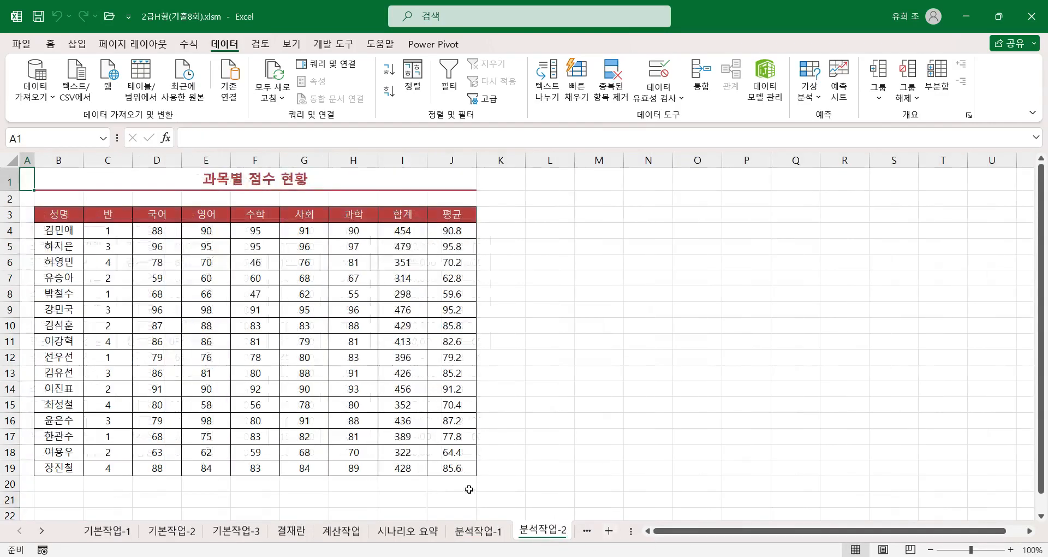
{"action": "left_click", "coordinate": [236, 328]}
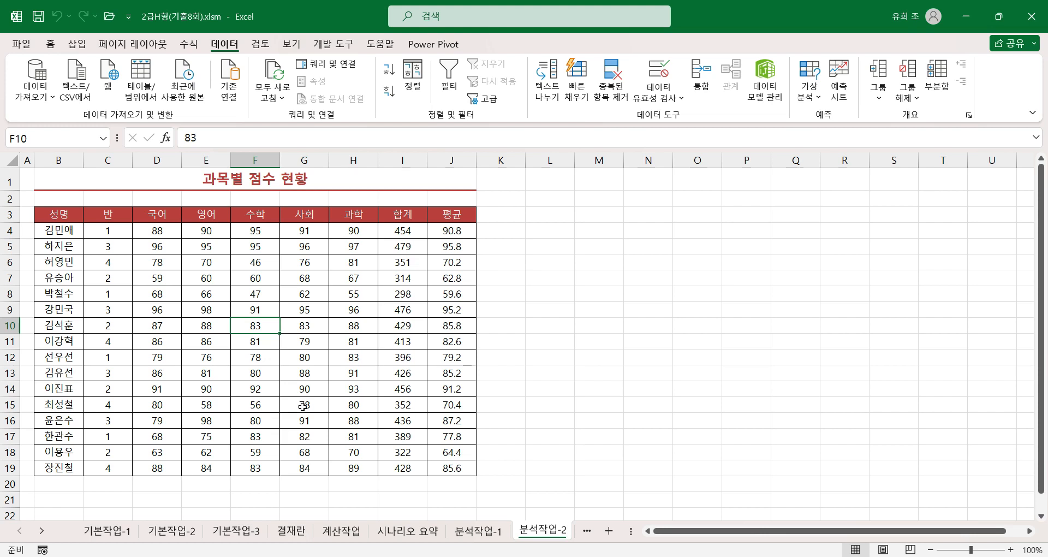
{"action": "left_click", "coordinate": [115, 276]}
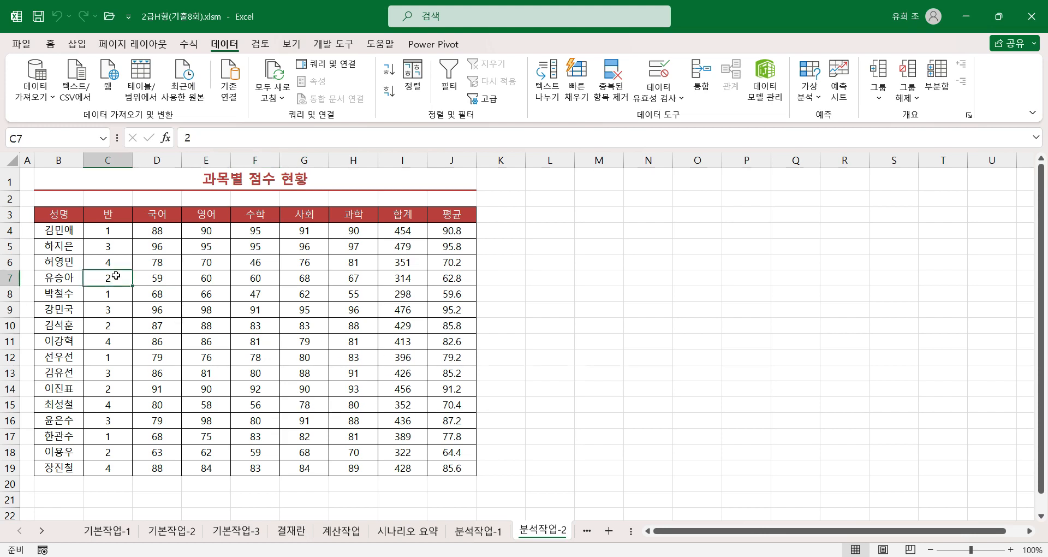
{"action": "left_click", "coordinate": [387, 70]}
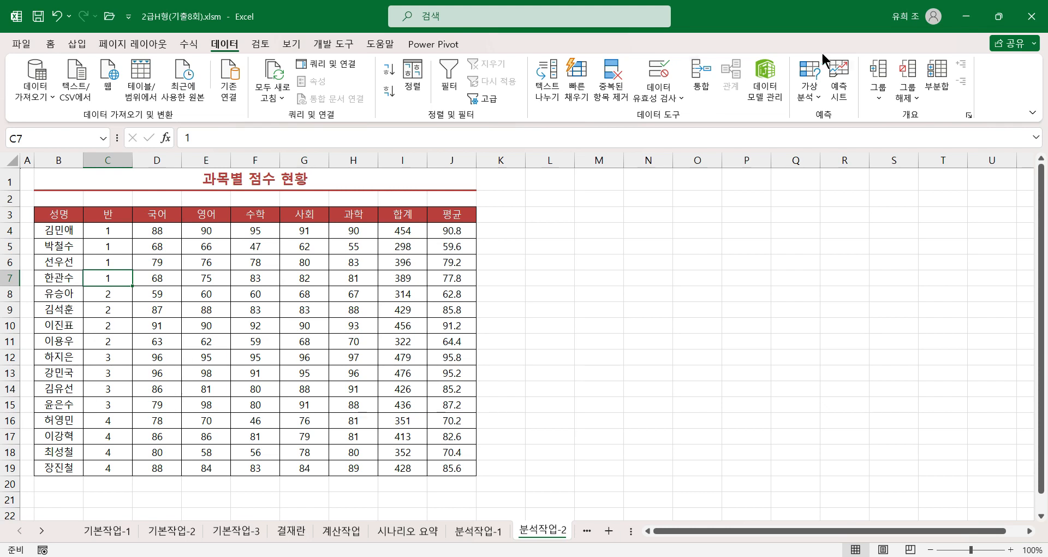
Step: Add subtotals grouped by 반 that calculate the 최대 of 영어 only, deselecting 평균
{"action": "left_click", "coordinate": [937, 82]}
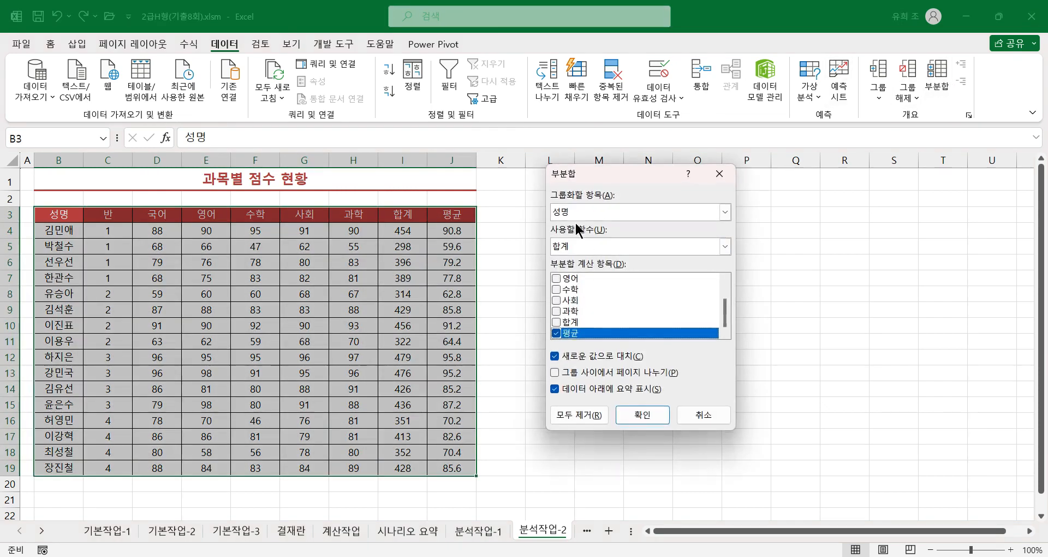
{"action": "left_click", "coordinate": [578, 211]}
{"action": "left_click", "coordinate": [561, 239]}
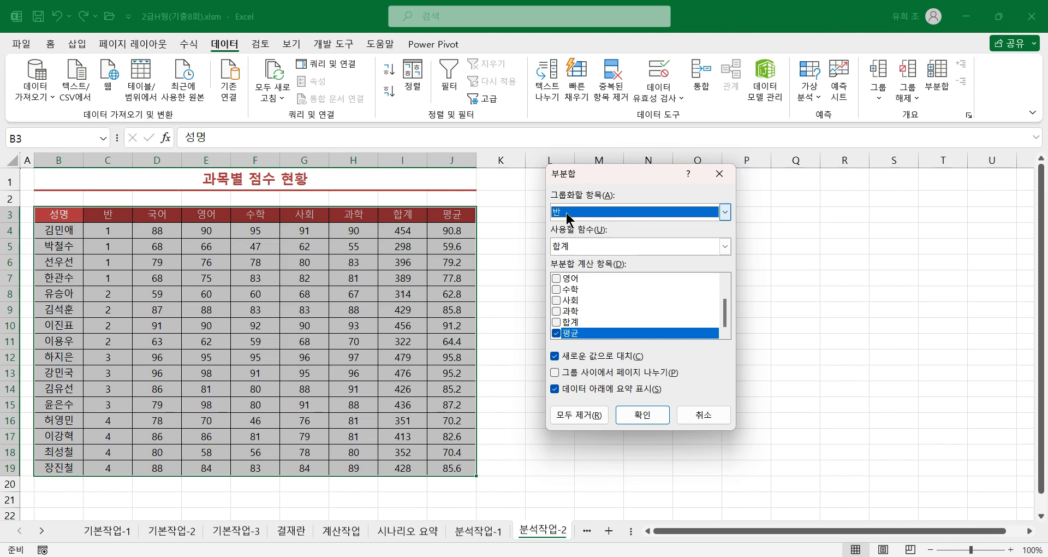
{"action": "left_click", "coordinate": [571, 249]}
{"action": "left_click", "coordinate": [564, 284]}
{"action": "left_click", "coordinate": [562, 247]}
{"action": "left_click", "coordinate": [567, 293]}
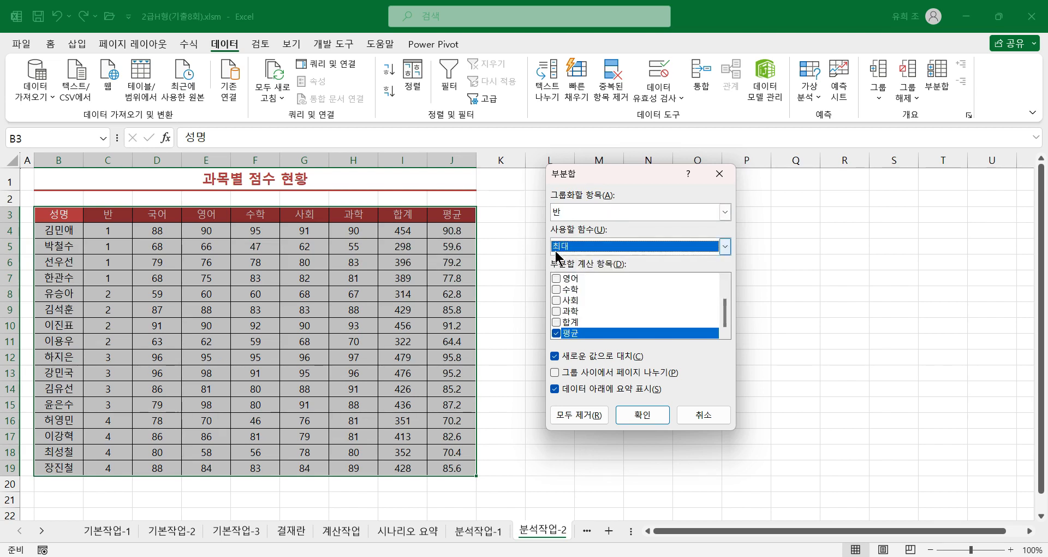
{"action": "left_click", "coordinate": [555, 333]}
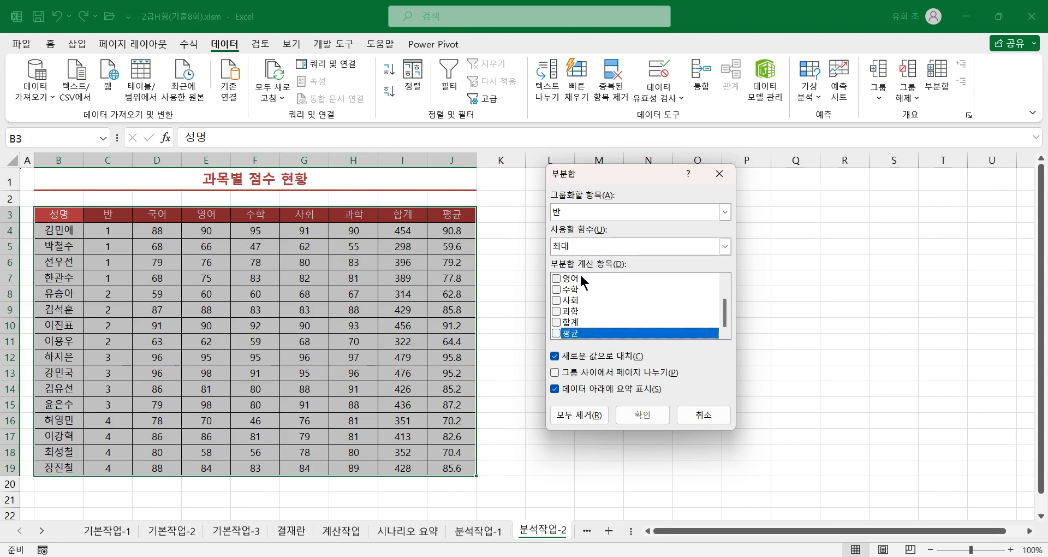
{"action": "left_click_drag", "start_coordinate": [727, 314], "coordinate": [725, 285]}
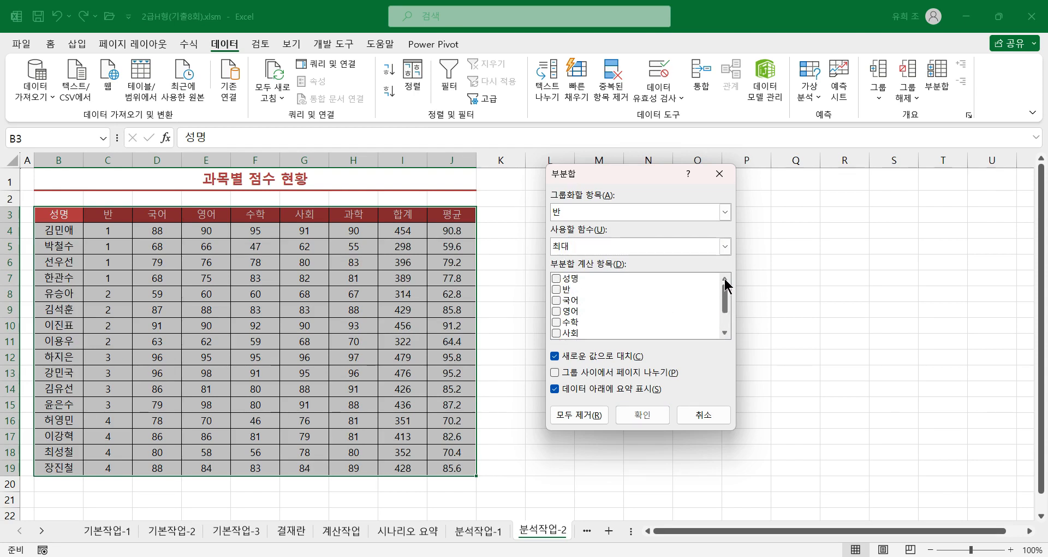
{"action": "left_click", "coordinate": [556, 311]}
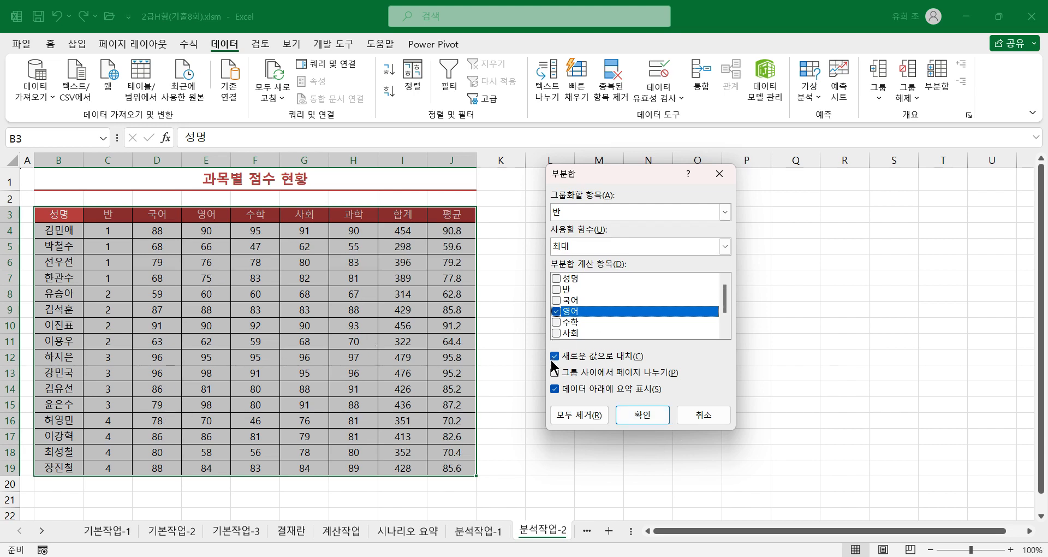
{"action": "left_click", "coordinate": [647, 412]}
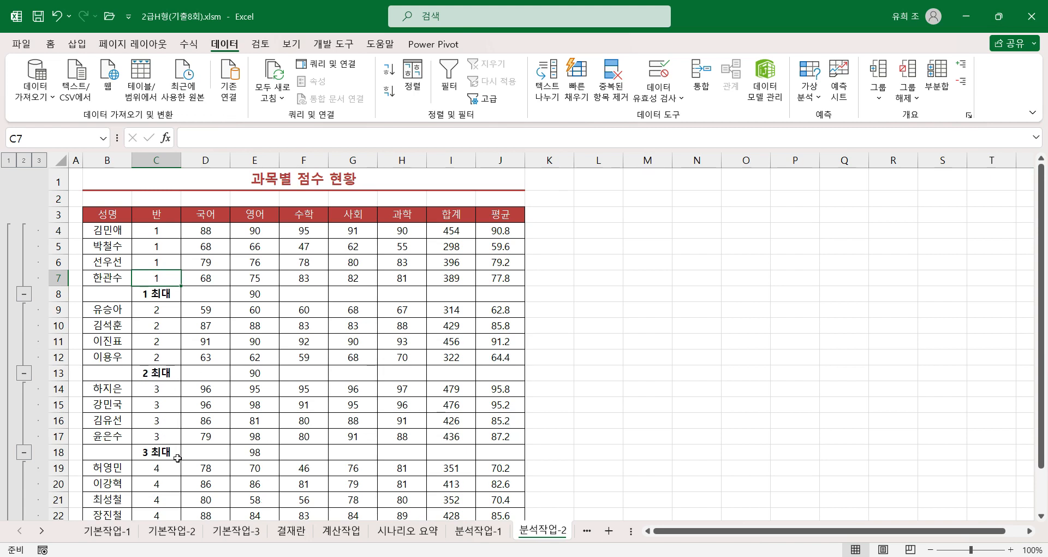
Step: Add a second subtotal by 반 for the 최소 of 수학 only, without replacing the existing 영어 subtotals
{"action": "scroll", "coordinate": [177, 498], "scroll_direction": "down", "scroll_amount": 2}
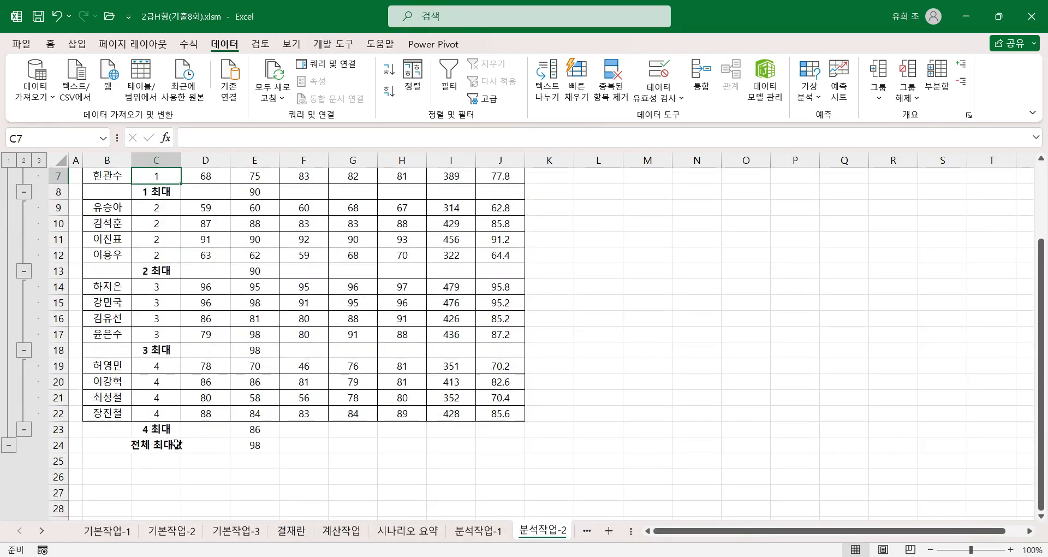
{"action": "scroll", "coordinate": [175, 444], "scroll_direction": "up", "scroll_amount": 1}
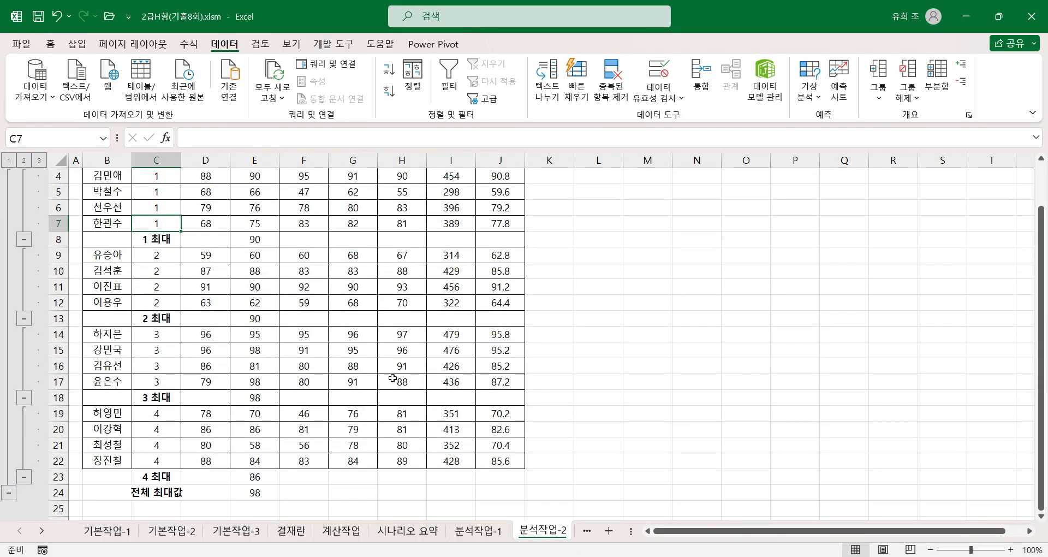
{"action": "scroll", "coordinate": [391, 377], "scroll_direction": "up", "scroll_amount": 1}
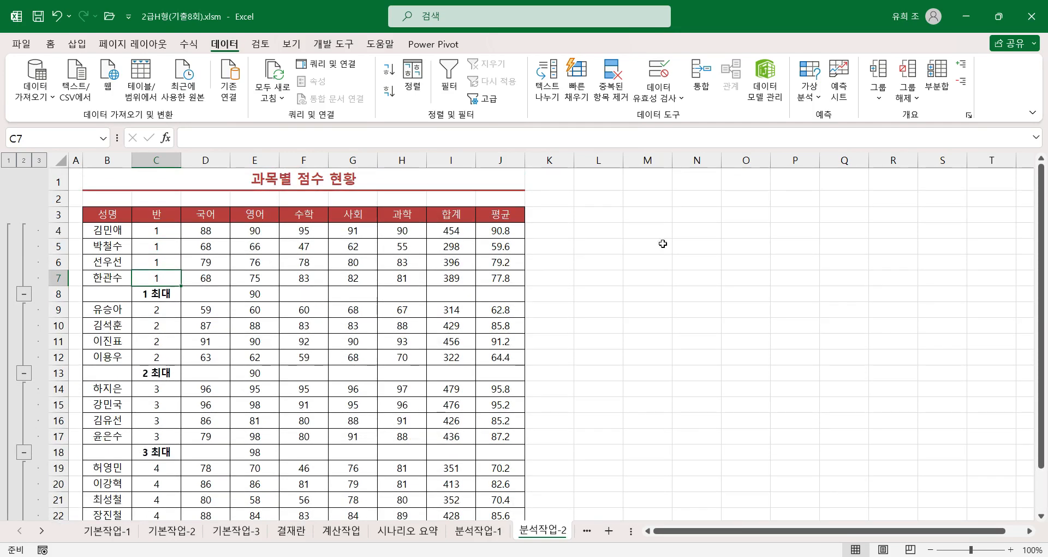
{"action": "left_click", "coordinate": [933, 88]}
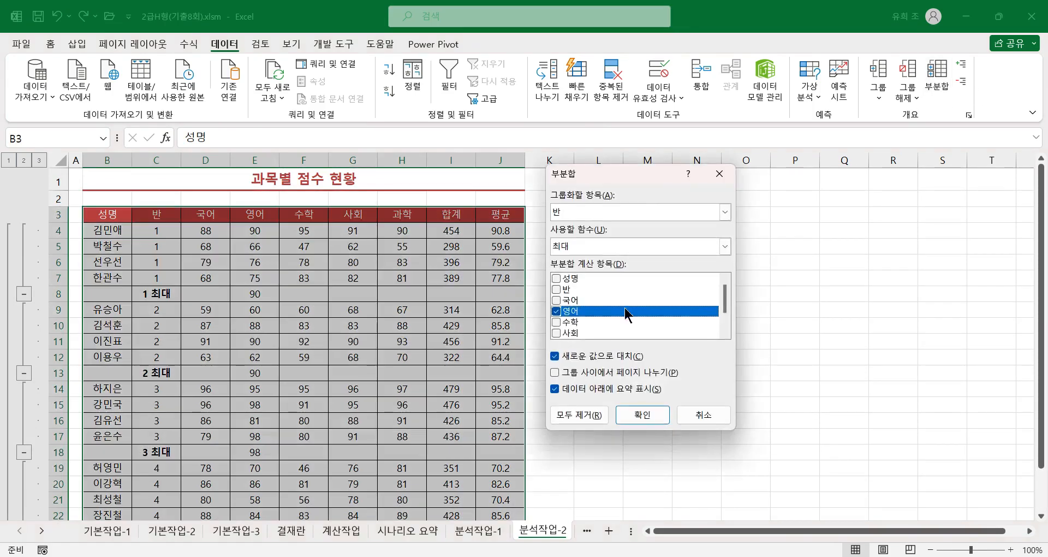
{"action": "left_click", "coordinate": [556, 310]}
{"action": "left_click", "coordinate": [556, 322]}
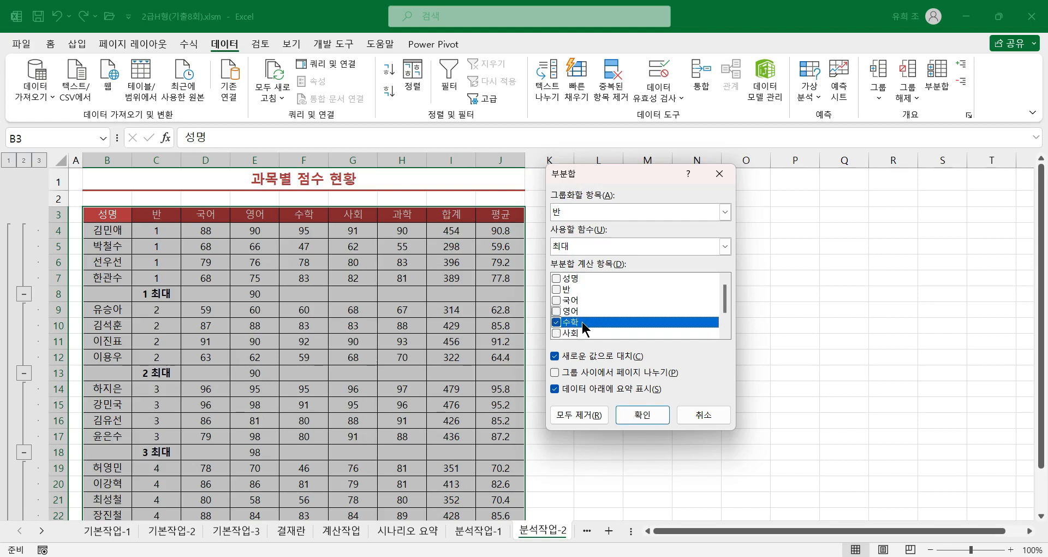
{"action": "left_click", "coordinate": [725, 246]}
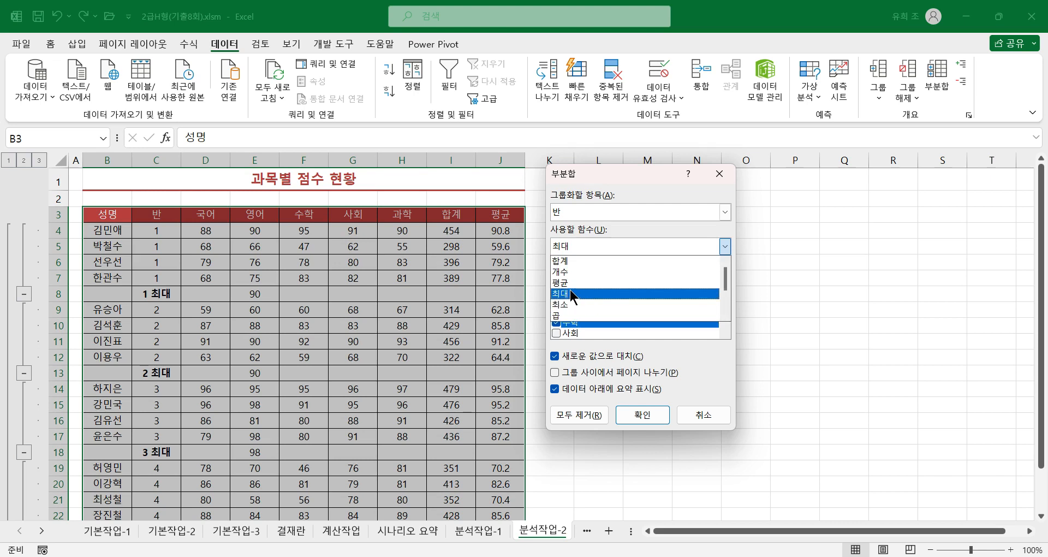
{"action": "left_click", "coordinate": [568, 304]}
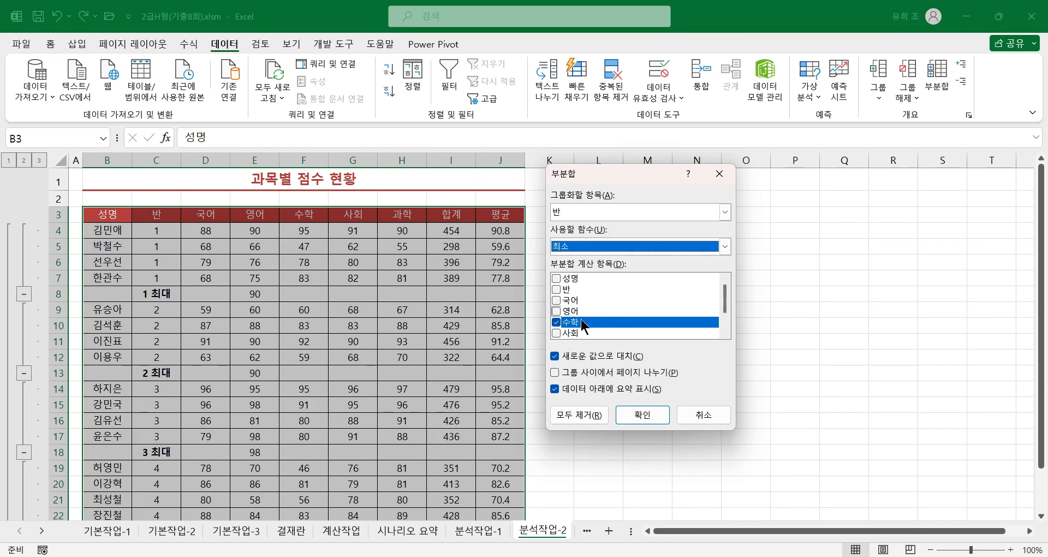
{"action": "left_click", "coordinate": [556, 356]}
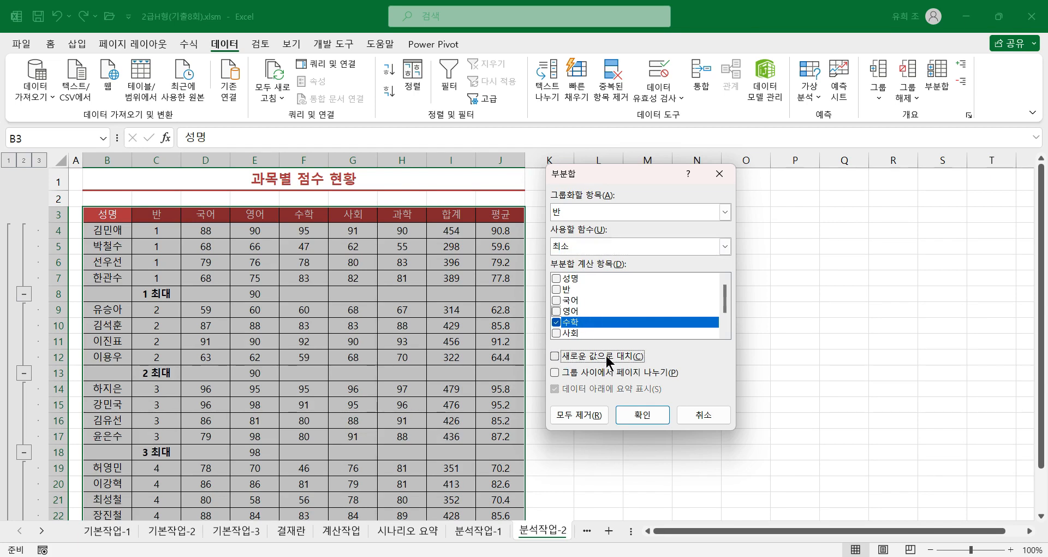
{"action": "left_click", "coordinate": [646, 417]}
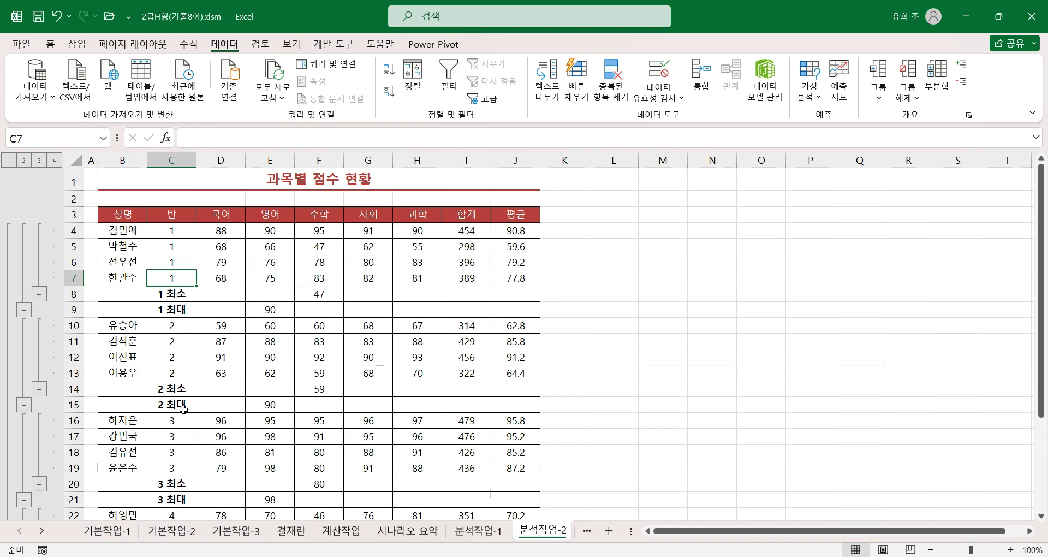
Step: Review the nested subtotals down to the grand total rows and open the 매크로작업 sheet
{"action": "scroll", "coordinate": [198, 413], "scroll_direction": "down", "scroll_amount": 3}
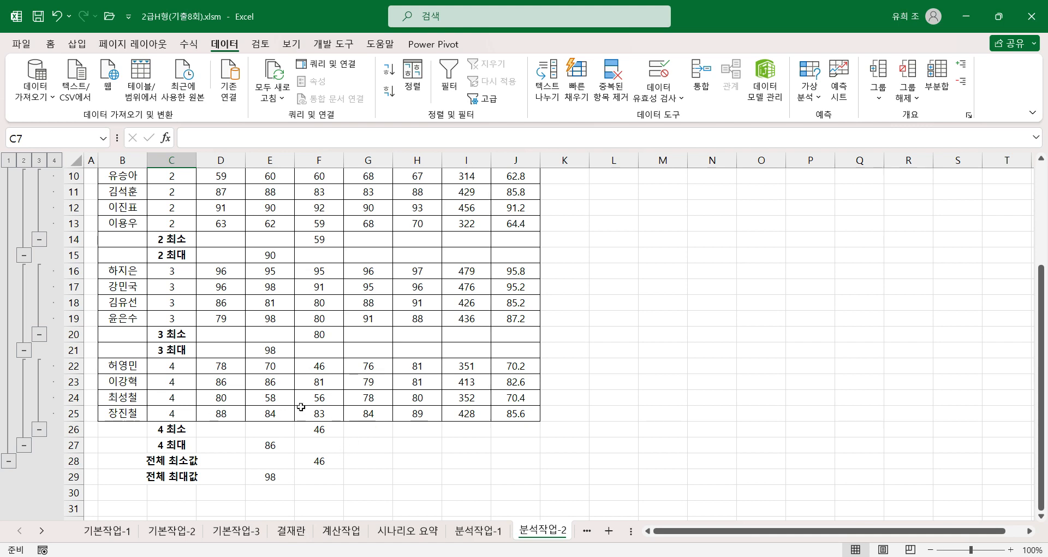
{"action": "scroll", "coordinate": [267, 384], "scroll_direction": "up", "scroll_amount": 3}
{"action": "left_click", "coordinate": [318, 339]}
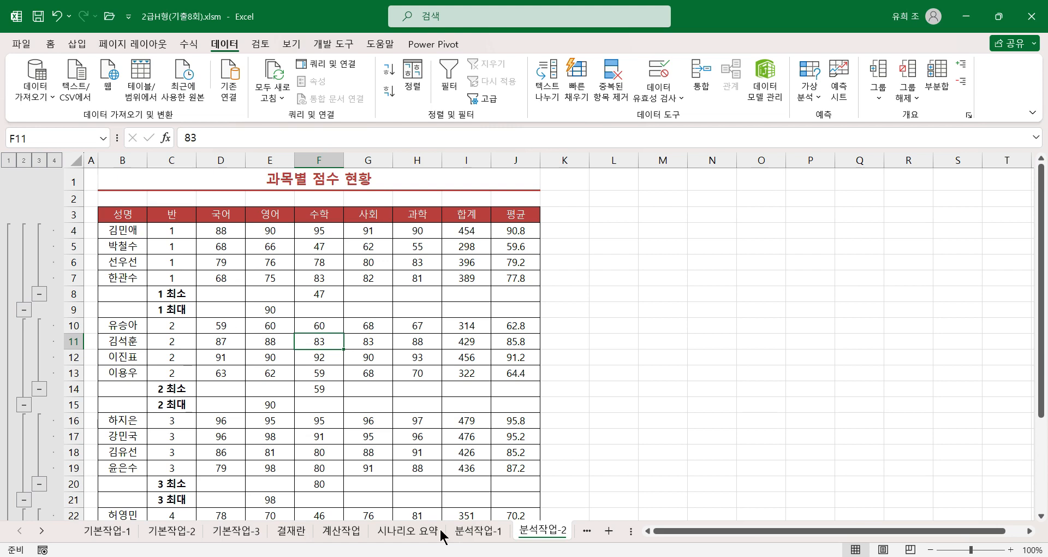
{"action": "left_click", "coordinate": [582, 533]}
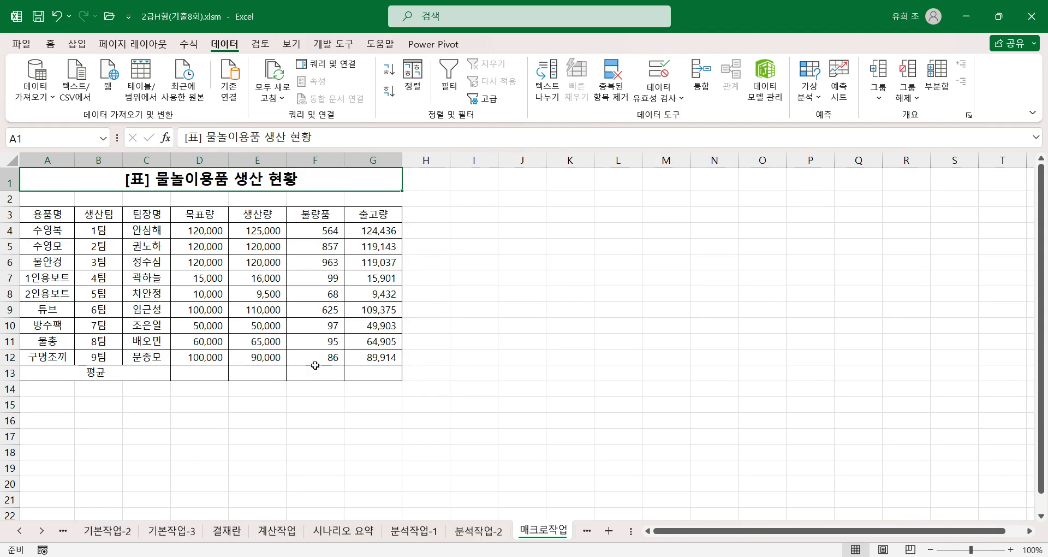
Step: Fill D13:G13 with the AutoSum averages of the 목표량, 생산량, 불량품 and 출고량 columns
{"action": "left_click_drag", "start_coordinate": [215, 373], "coordinate": [335, 375]}
{"action": "left_click_drag", "start_coordinate": [361, 375], "coordinate": [361, 375]}
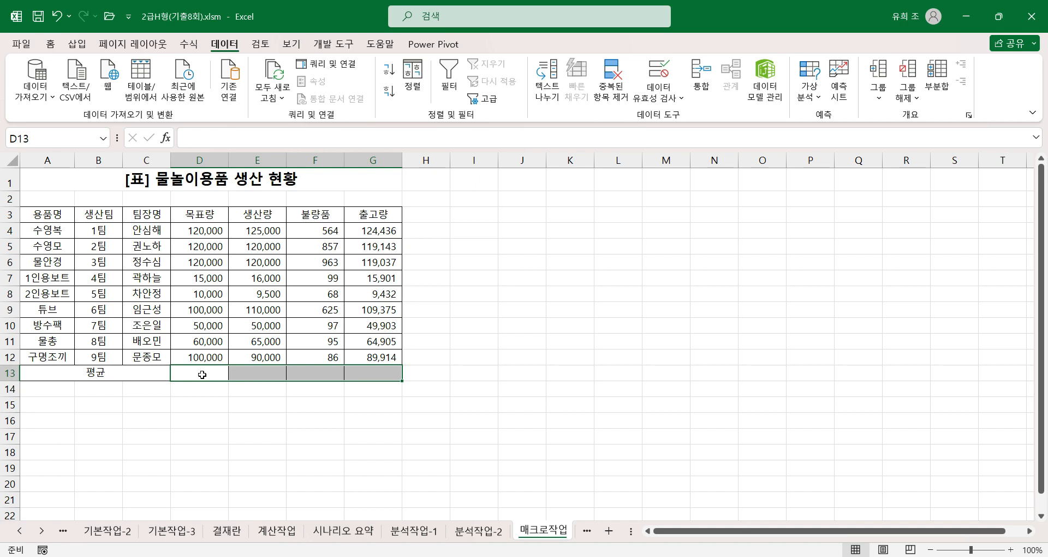
{"action": "left_click", "coordinate": [51, 43]}
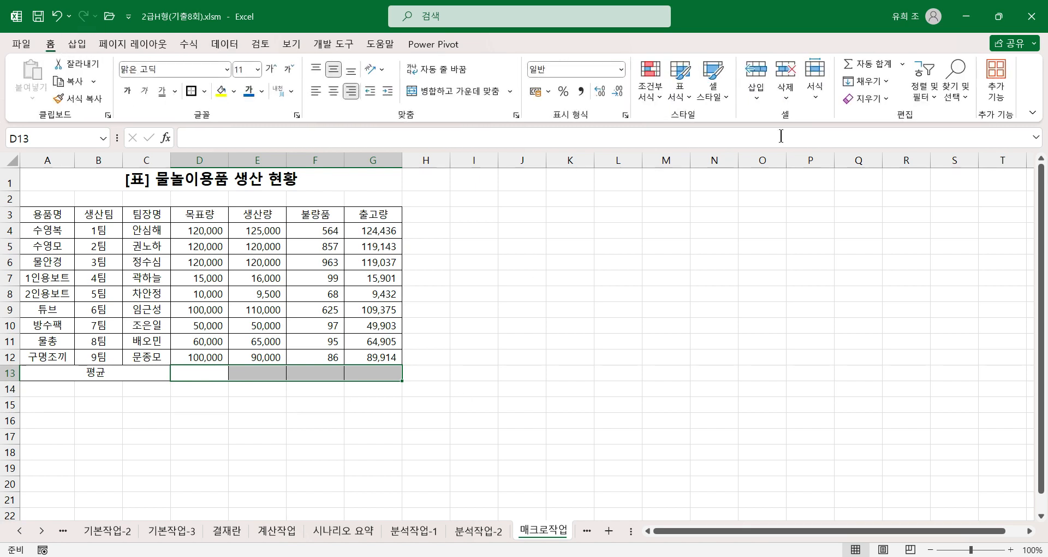
{"action": "left_click", "coordinate": [902, 64]}
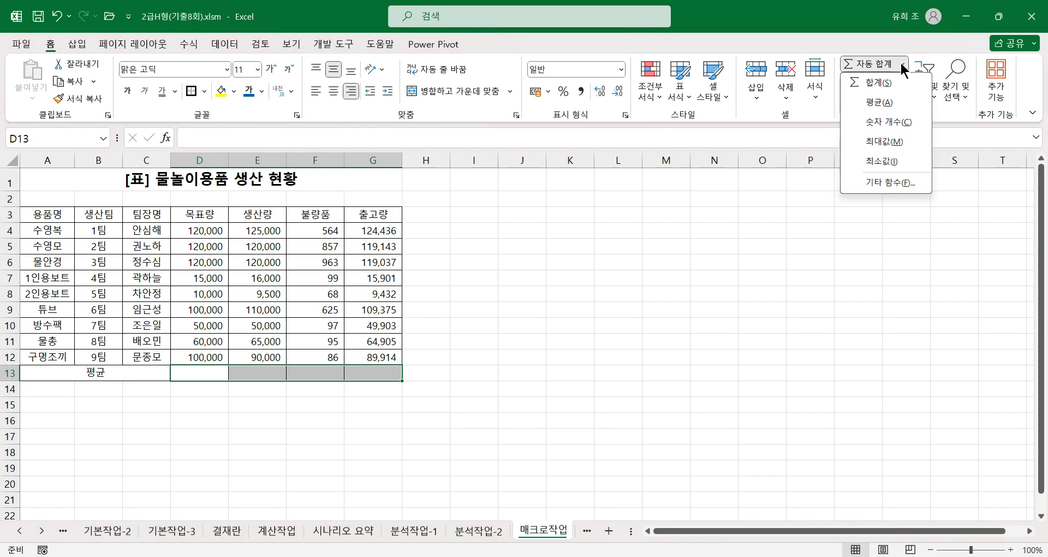
{"action": "left_click", "coordinate": [880, 102]}
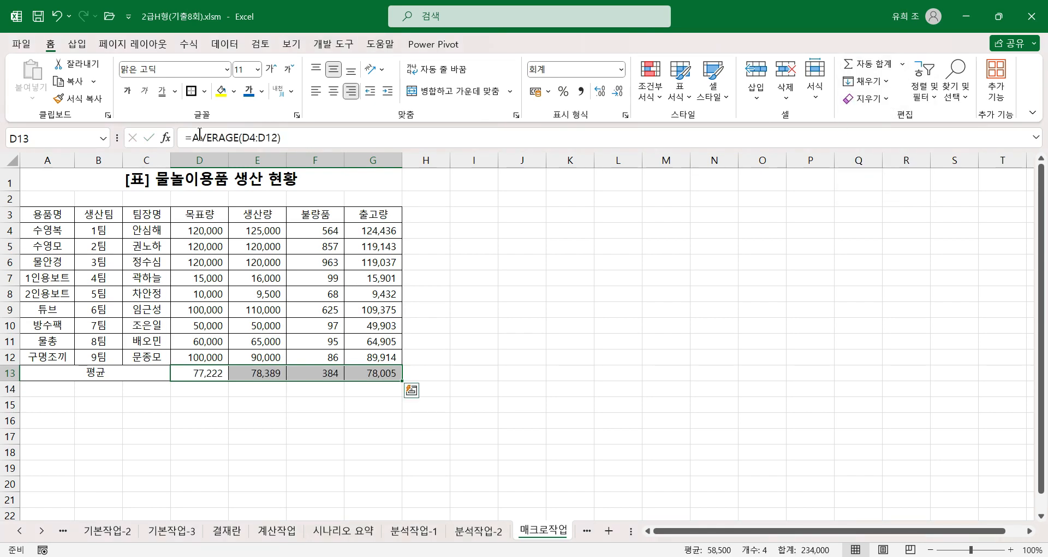
Step: Clear the trial averages from D13:G13 in the 평균 row
{"action": "left_click", "coordinate": [186, 48]}
{"action": "left_click", "coordinate": [73, 96]}
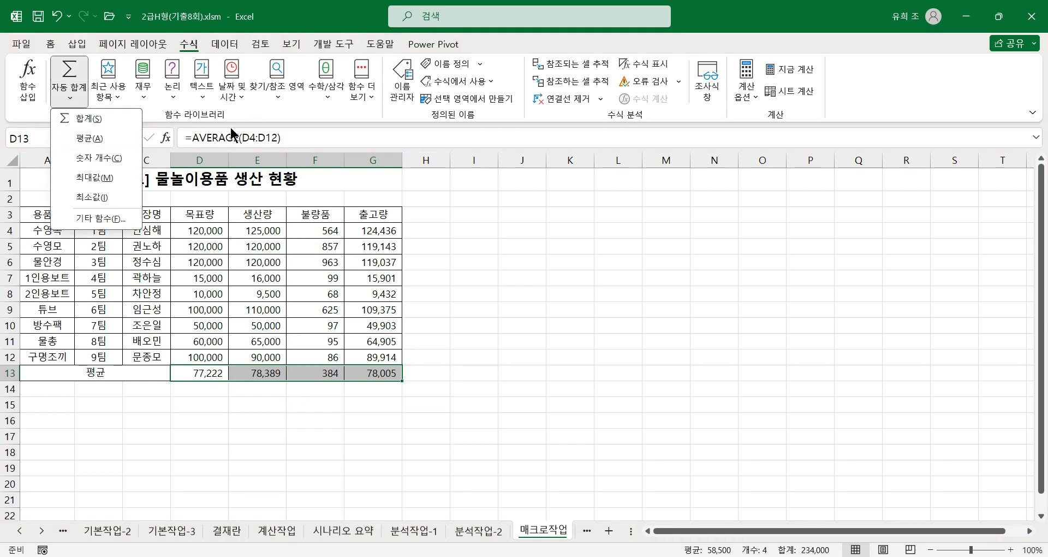
{"action": "left_click", "coordinate": [212, 373]}
{"action": "left_click", "coordinate": [210, 372]}
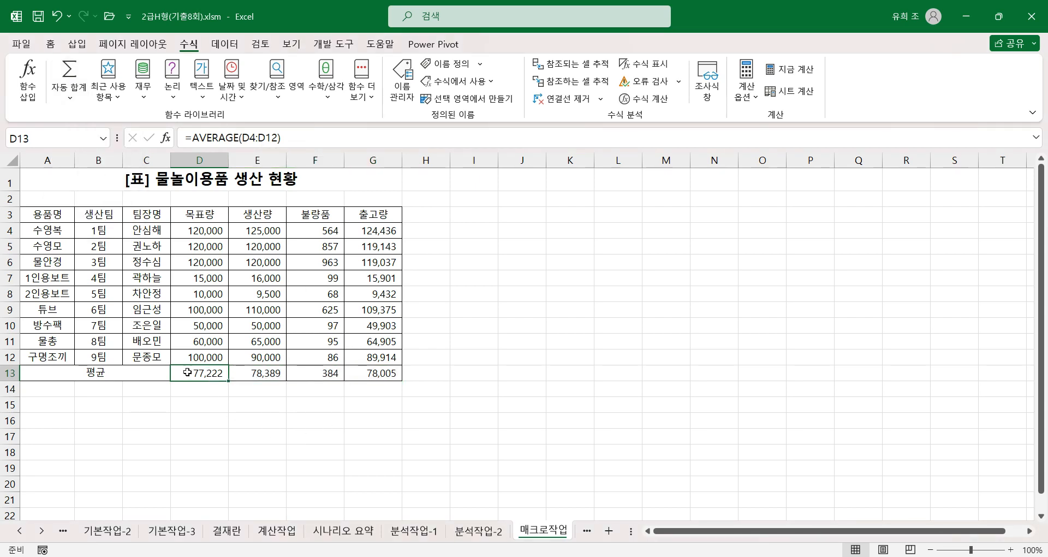
{"action": "left_click", "coordinate": [254, 404]}
{"action": "left_click_drag", "start_coordinate": [207, 378], "coordinate": [377, 375]}
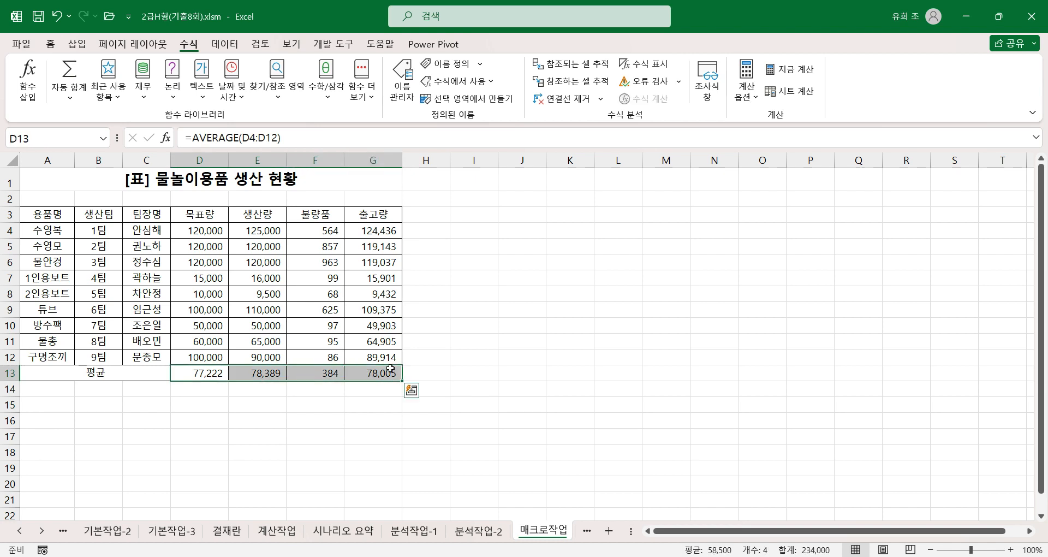
{"action": "key", "text": "Delete"}
{"action": "left_click", "coordinate": [424, 370]}
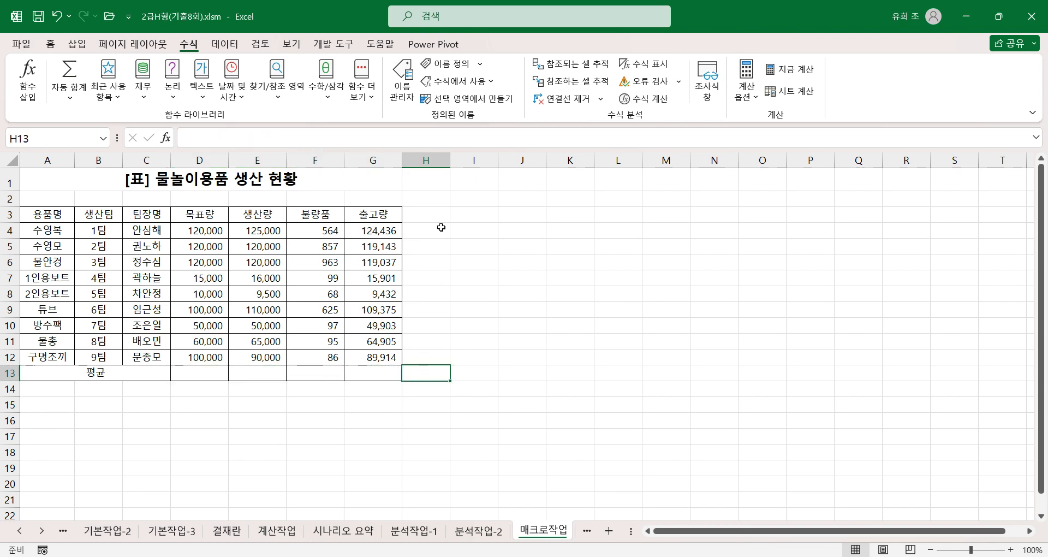
Step: Start recording a macro named 평균, stored in the current workbook (현재 통합 문서), from a cell outside the table
{"action": "left_click", "coordinate": [439, 229]}
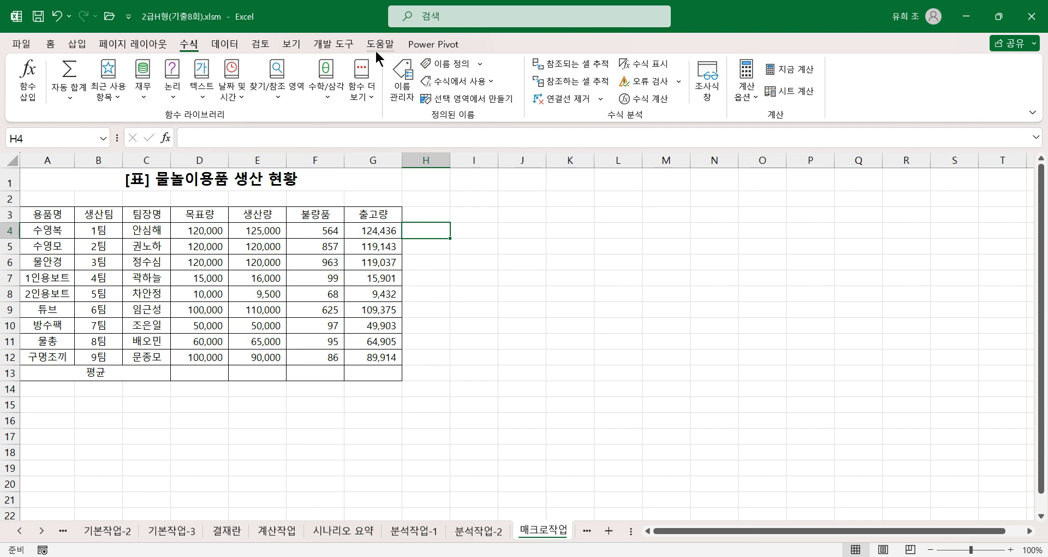
{"action": "left_click", "coordinate": [333, 43]}
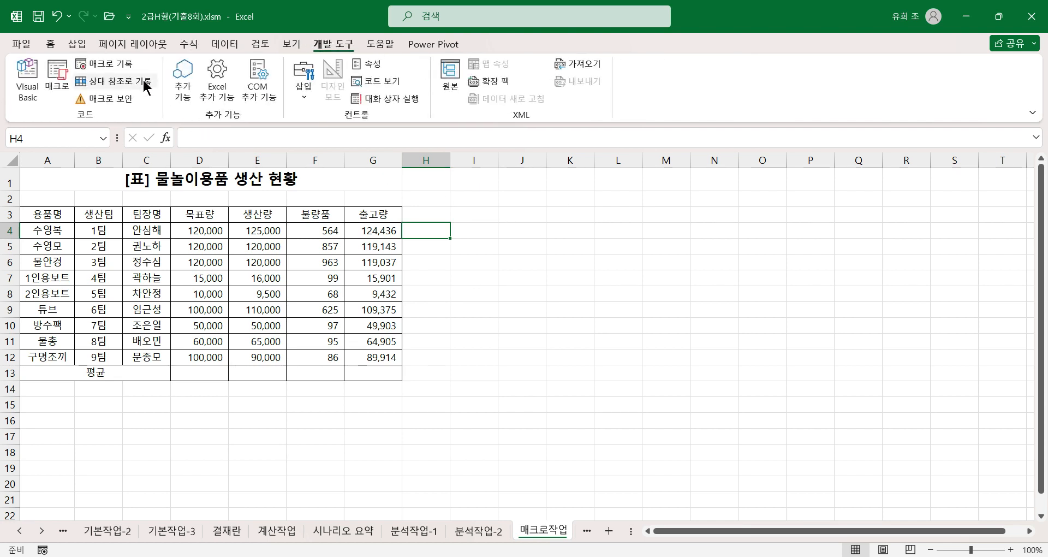
{"action": "left_click", "coordinate": [121, 66]}
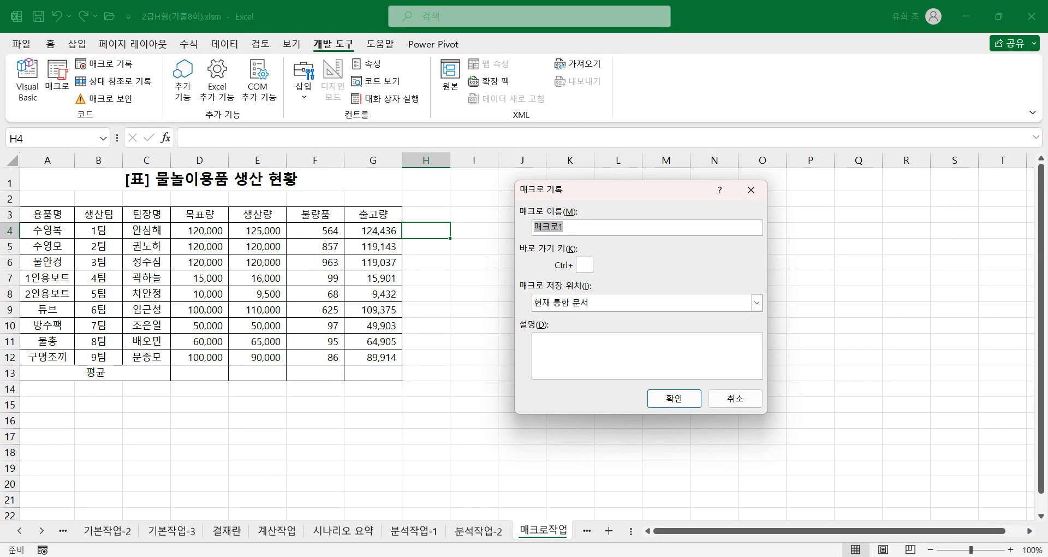
{"action": "type", "text": "평ㄱ"}
{"action": "left_click", "coordinate": [682, 399]}
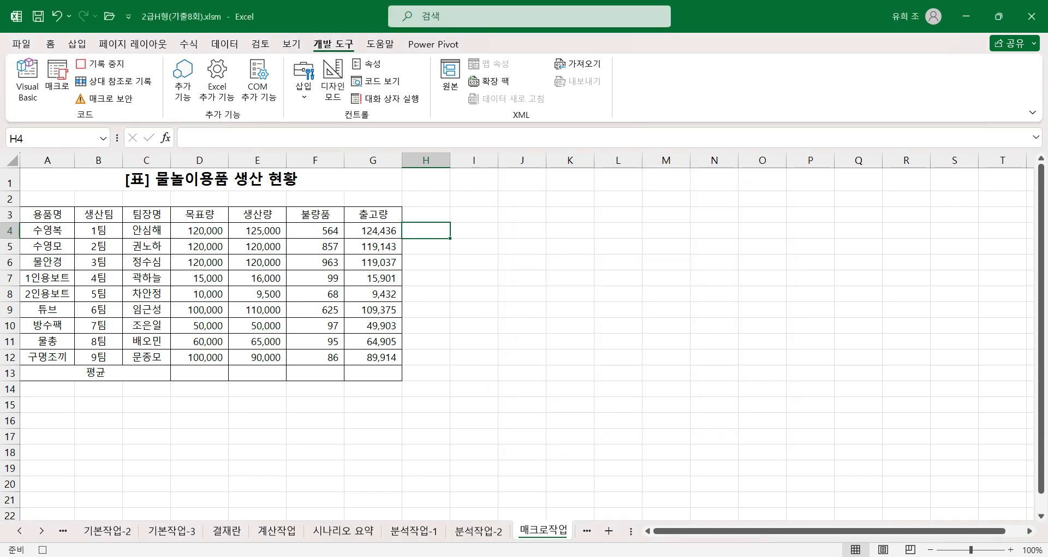
Step: Fill D13:G13 with AutoSum averages of the columns above as the macro's recorded action, and stop recording
{"action": "left_click_drag", "start_coordinate": [212, 373], "coordinate": [370, 374]}
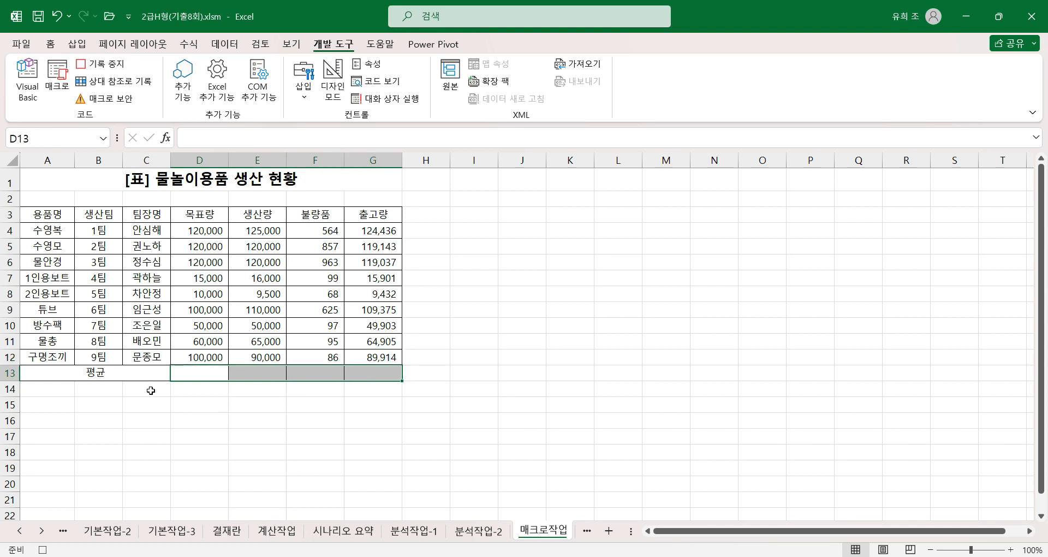
{"action": "left_click", "coordinate": [50, 45]}
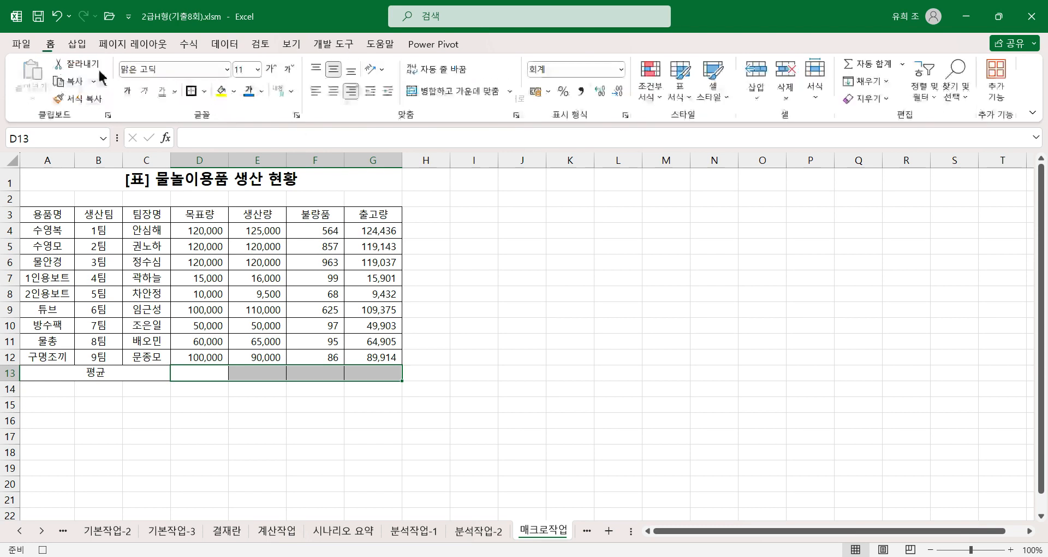
{"action": "left_click", "coordinate": [902, 64]}
{"action": "left_click", "coordinate": [890, 103]}
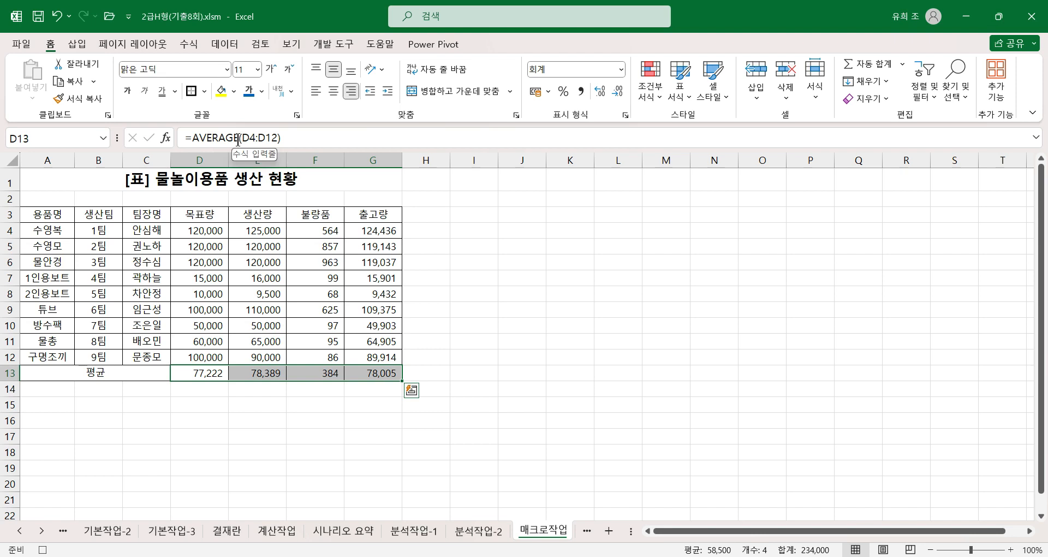
{"action": "left_click", "coordinate": [385, 372]}
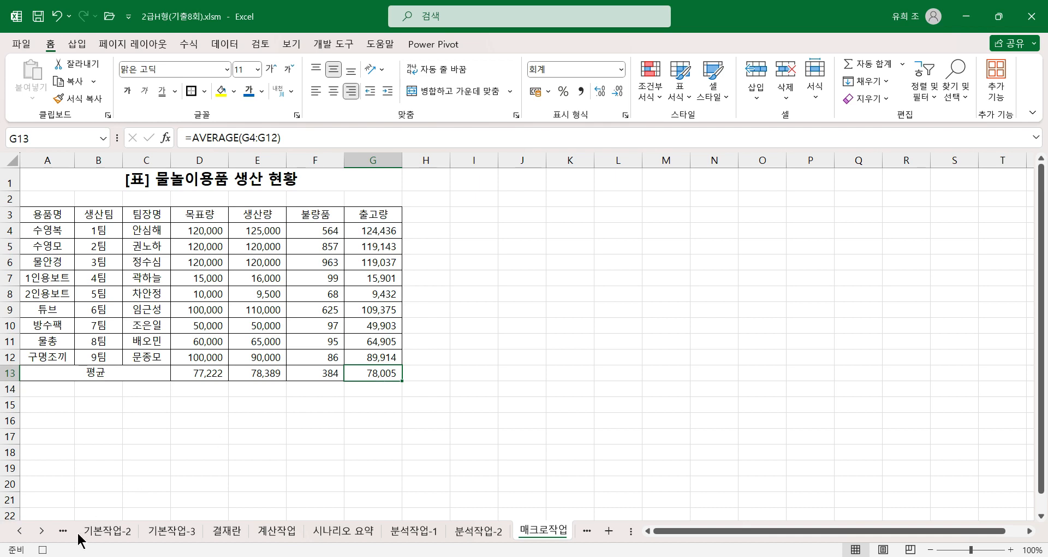
{"action": "left_click", "coordinate": [44, 550]}
Step: Check the recorded code of the 평균 macro in Module1 of the Visual Basic editor, then return to the sheet
{"action": "left_click", "coordinate": [333, 44]}
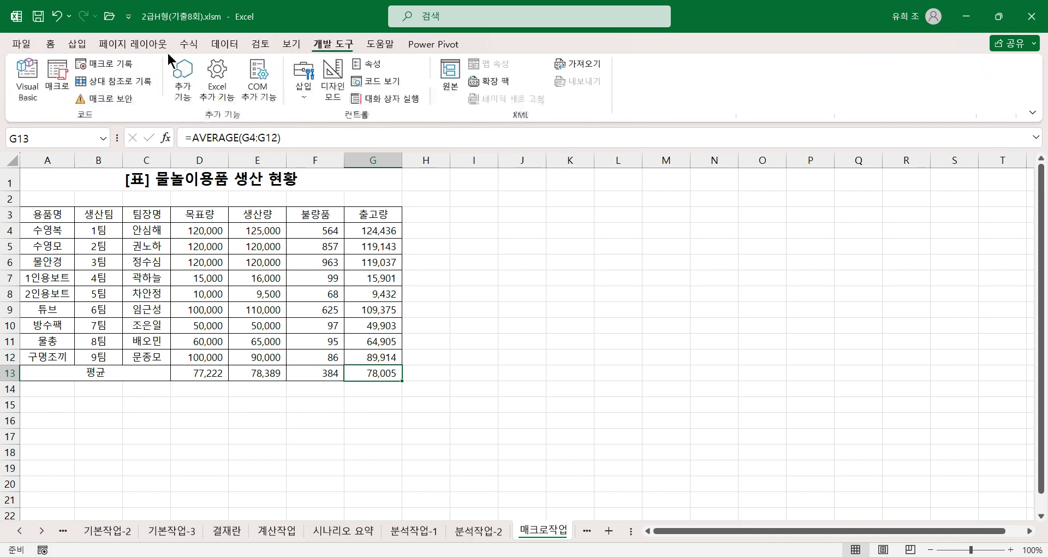
{"action": "left_click", "coordinate": [28, 87]}
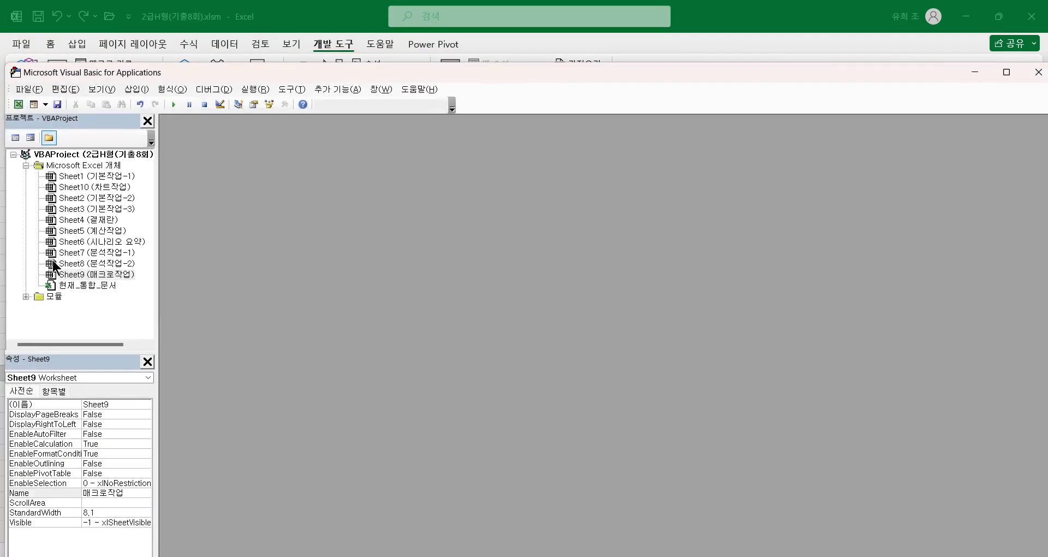
{"action": "left_click", "coordinate": [25, 296]}
{"action": "double_click", "coordinate": [73, 308]}
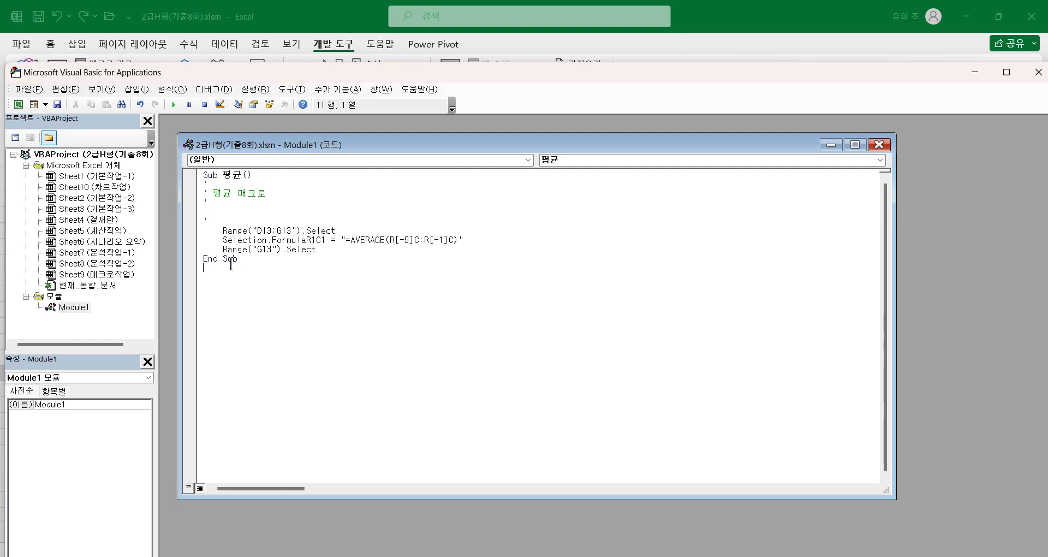
{"action": "left_click", "coordinate": [1038, 72]}
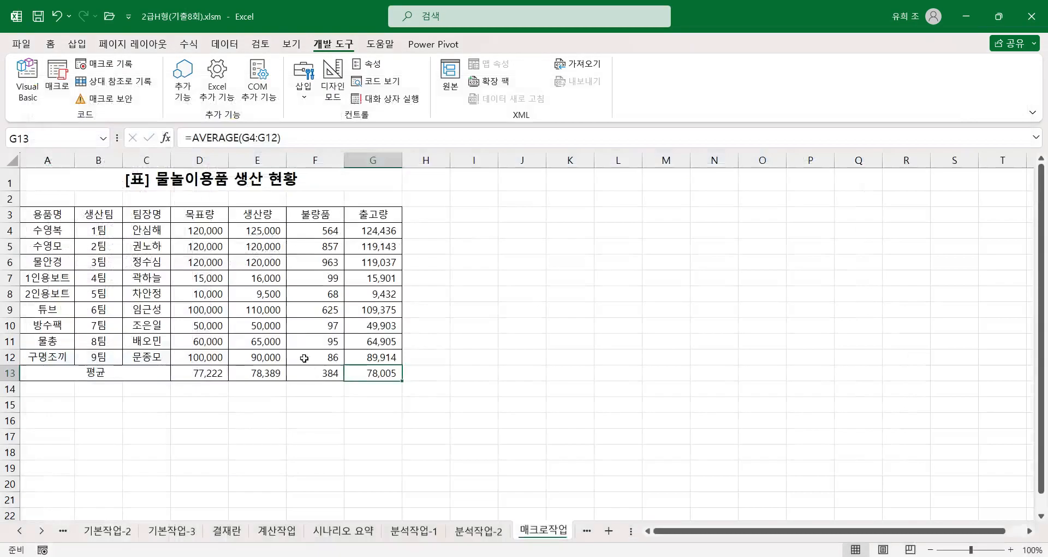
Step: Clear the recorded averages from D13:G13 so the 평균 macro can be tested on empty cells
{"action": "left_click", "coordinate": [503, 385]}
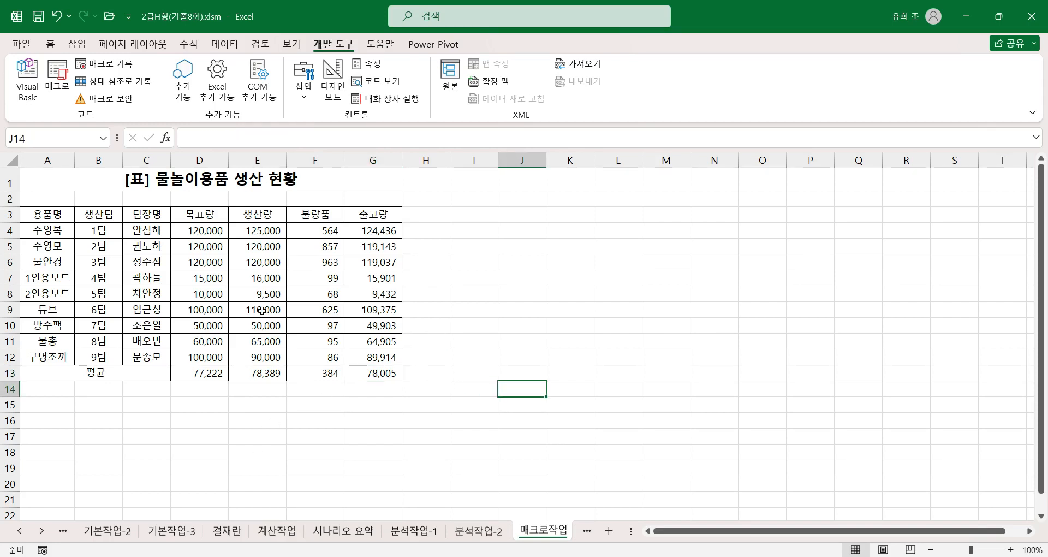
{"action": "left_click", "coordinate": [208, 373]}
{"action": "left_click_drag", "start_coordinate": [207, 373], "coordinate": [379, 374]}
{"action": "key", "text": "Delete"}
{"action": "left_click", "coordinate": [468, 275]}
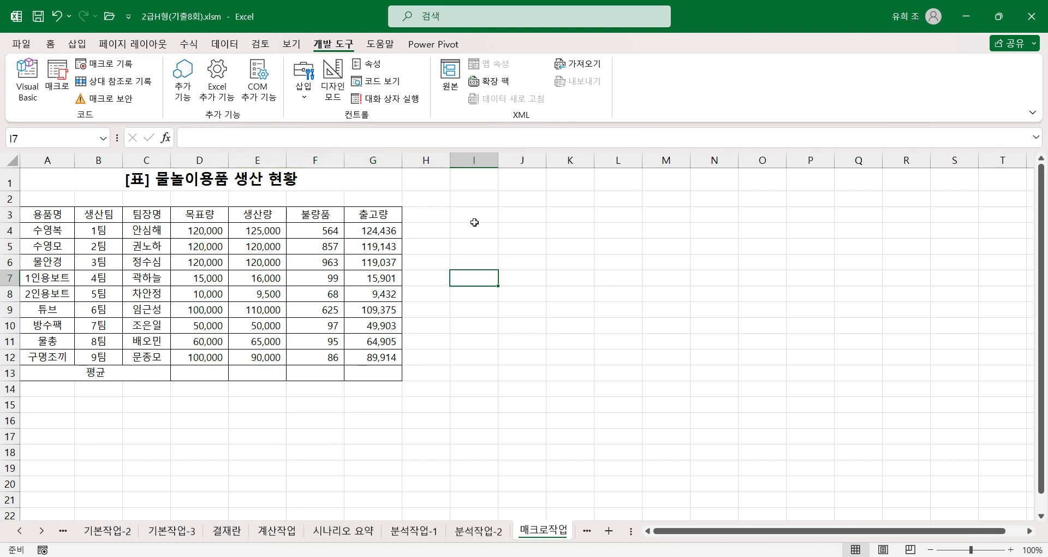
Step: Insert a form control button covering I3:J4 and assign the 평균 macro to it
{"action": "left_click_drag", "start_coordinate": [471, 210], "coordinate": [530, 231]}
{"action": "left_click", "coordinate": [302, 97]}
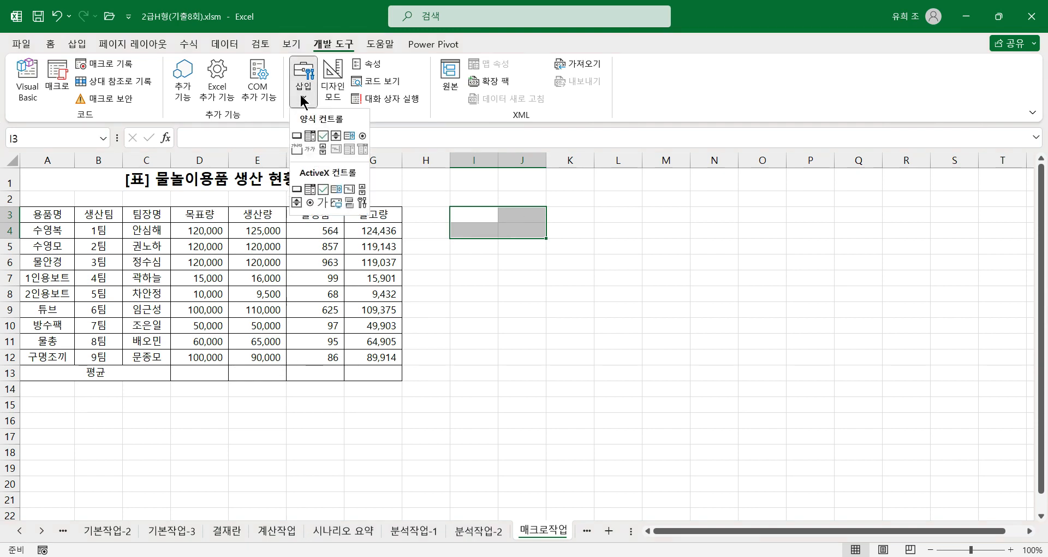
{"action": "left_click", "coordinate": [296, 135]}
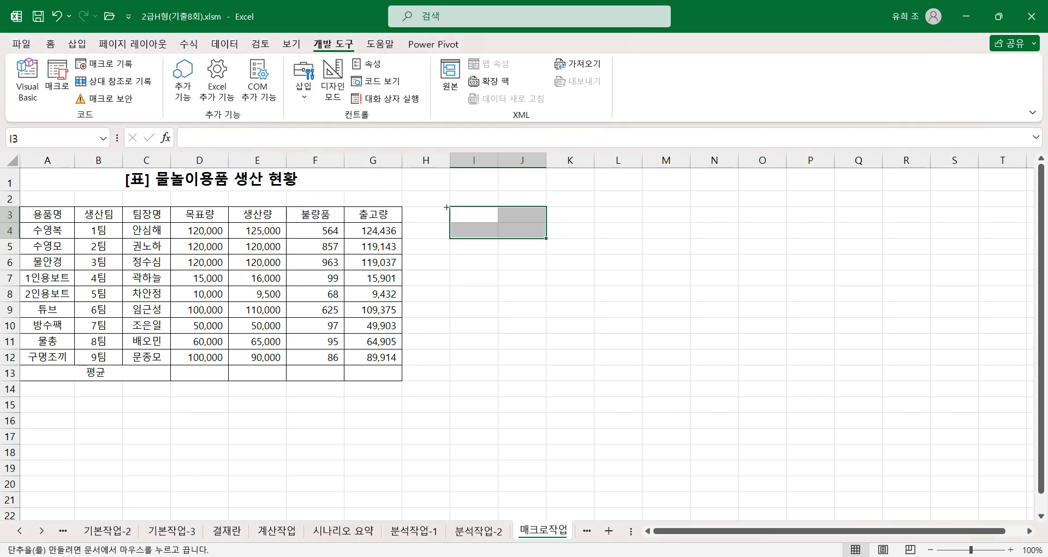
{"action": "left_click_drag", "start_coordinate": [450, 207], "coordinate": [552, 236]}
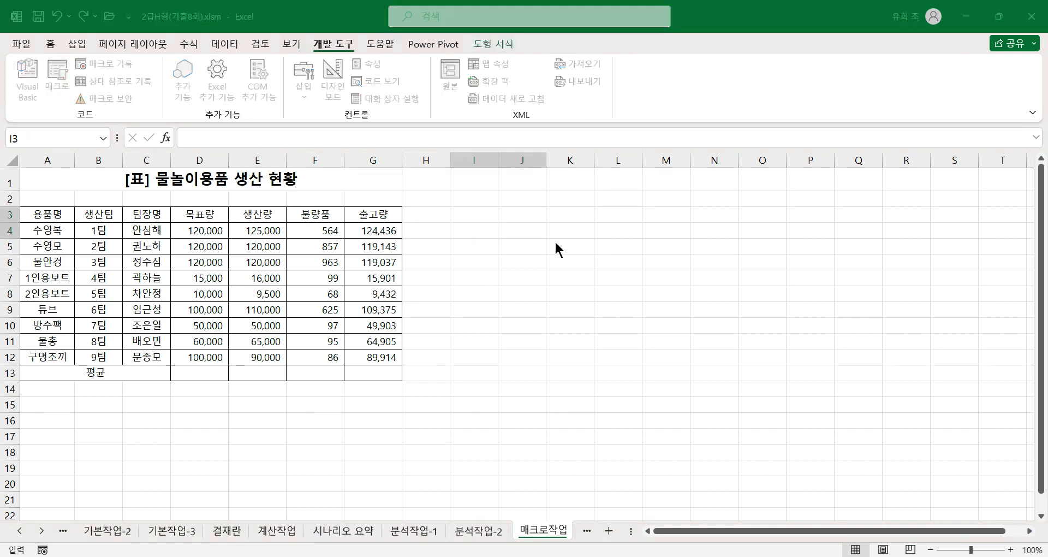
{"action": "left_click", "coordinate": [506, 210]}
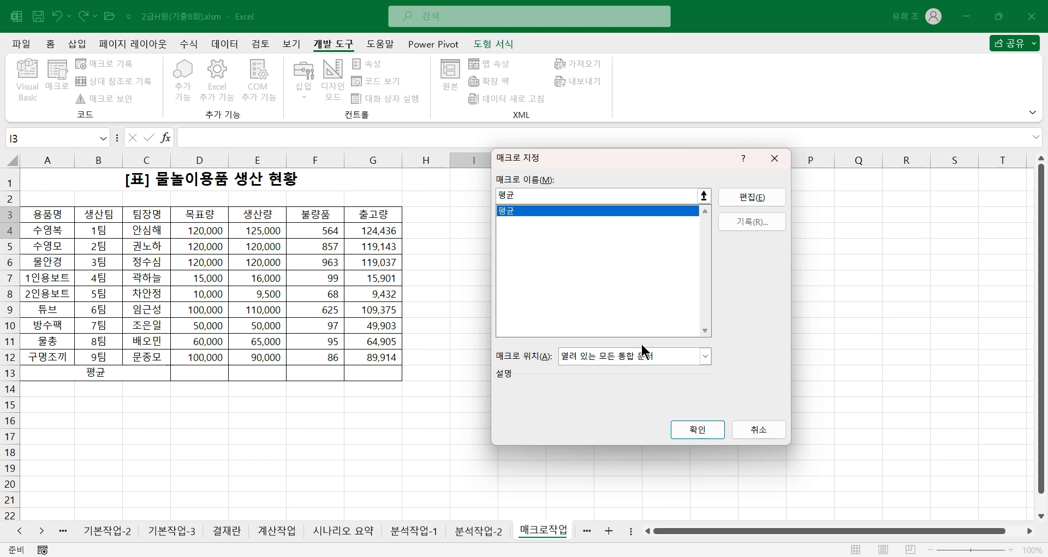
{"action": "left_click", "coordinate": [697, 428]}
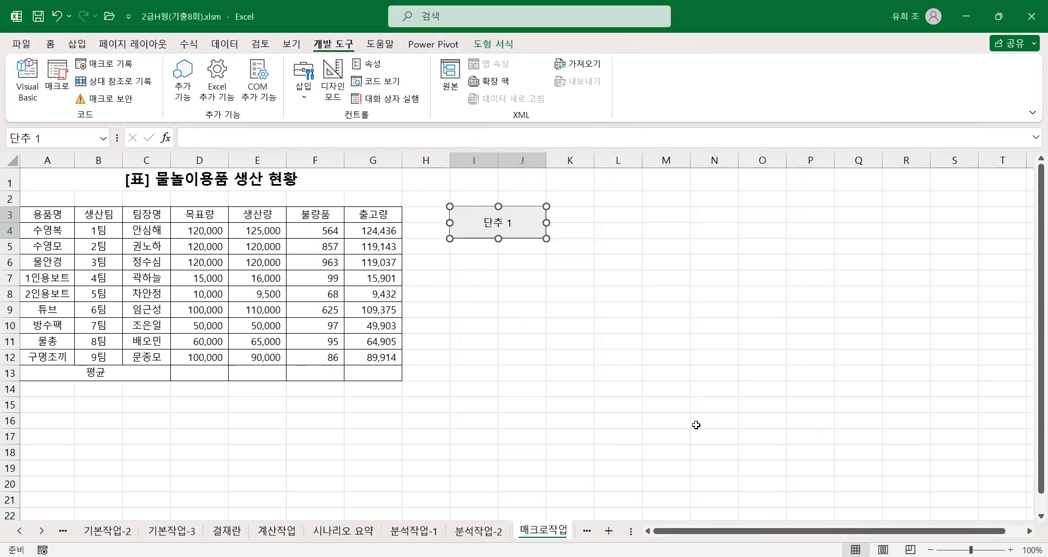
Step: Label the new button 평균 and run it to fill the average row
{"action": "type", "text": "평균"}
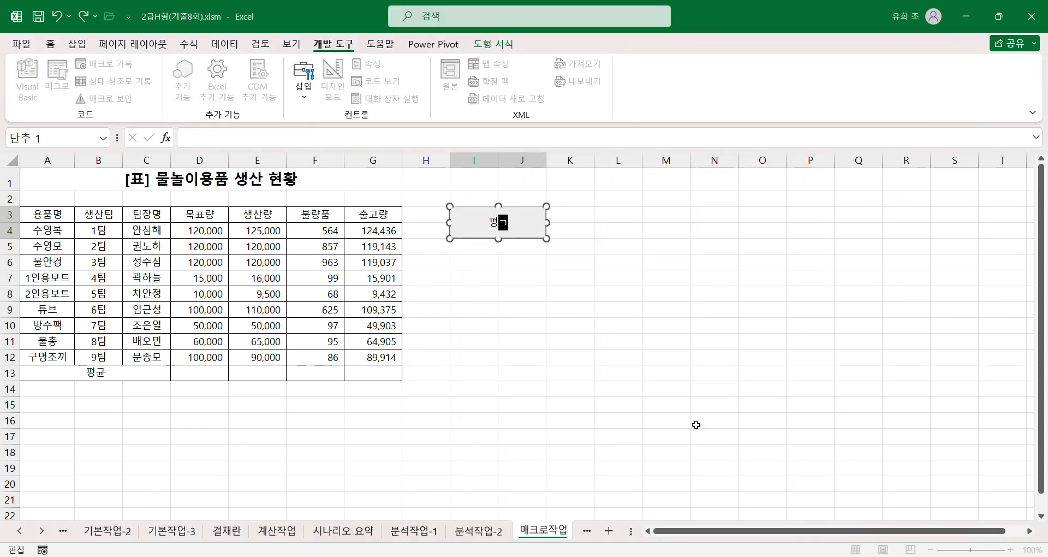
{"action": "left_click", "coordinate": [525, 326]}
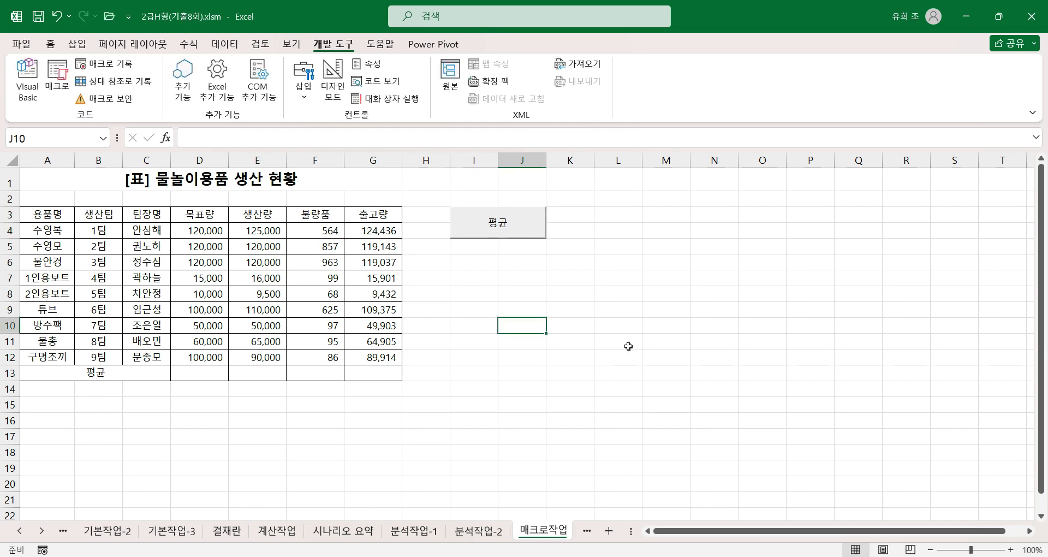
{"action": "left_click", "coordinate": [525, 239]}
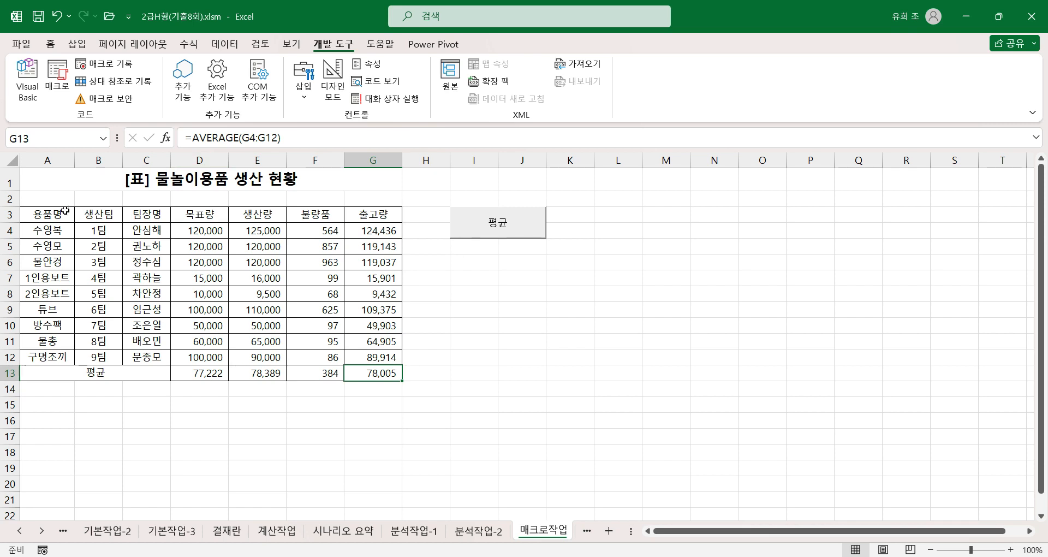
{"action": "left_click_drag", "start_coordinate": [60, 215], "coordinate": [359, 219]}
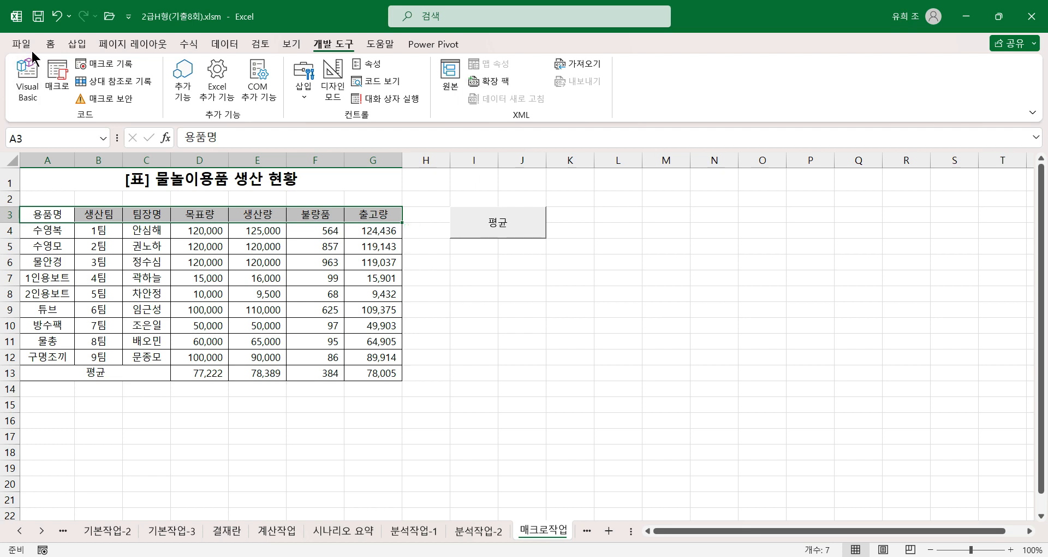
{"action": "left_click", "coordinate": [49, 44]}
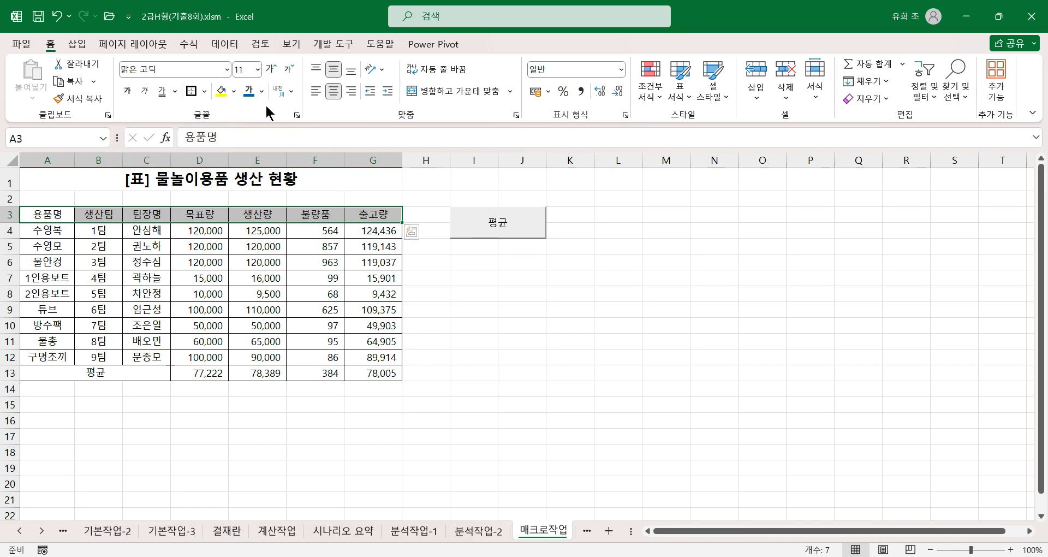
{"action": "left_click", "coordinate": [473, 276]}
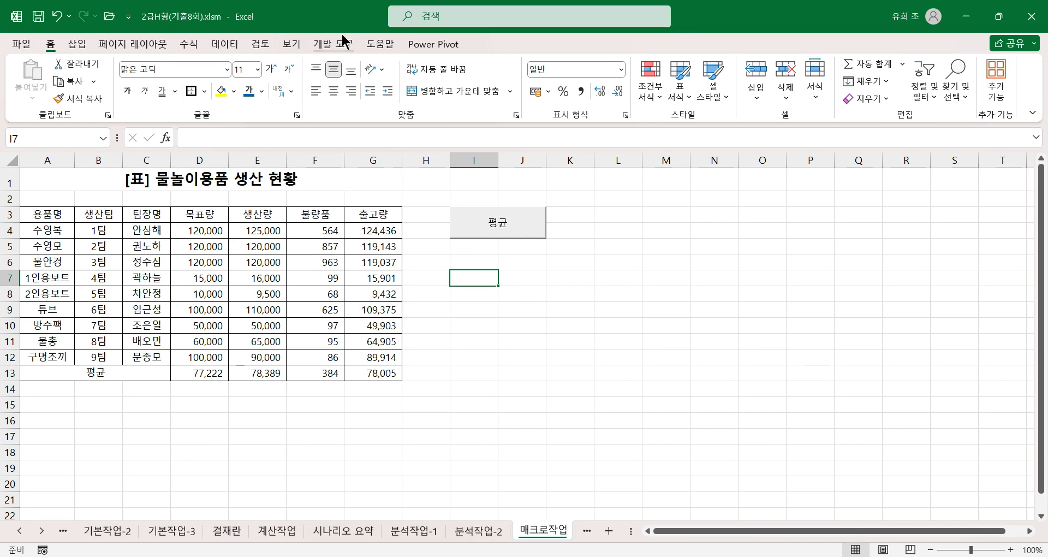
Step: Start recording a second macro named 서식, stored in the current workbook (현재 통합 문서)
{"action": "left_click", "coordinate": [331, 43]}
{"action": "left_click", "coordinate": [107, 64]}
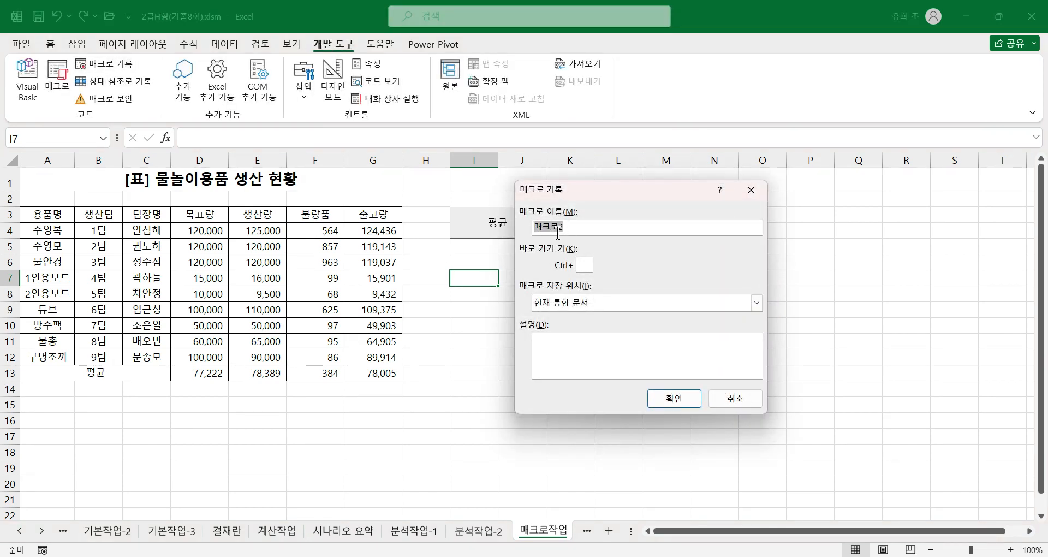
{"action": "type", "text": "서식"}
{"action": "left_click", "coordinate": [670, 397]}
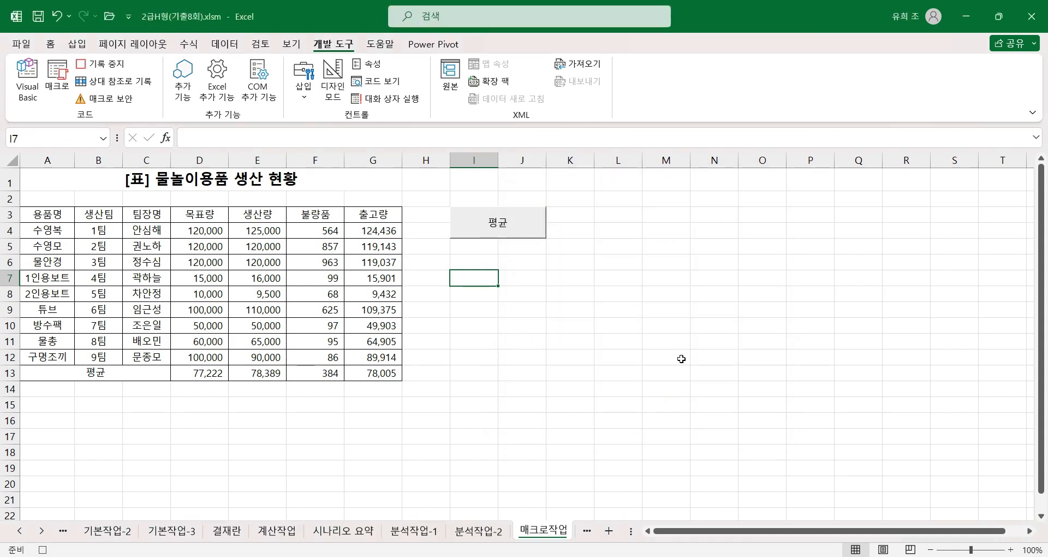
Step: Apply bold and a standard yellow fill to the header cells A3:G3, and stop recording the macro
{"action": "left_click_drag", "start_coordinate": [38, 212], "coordinate": [367, 214]}
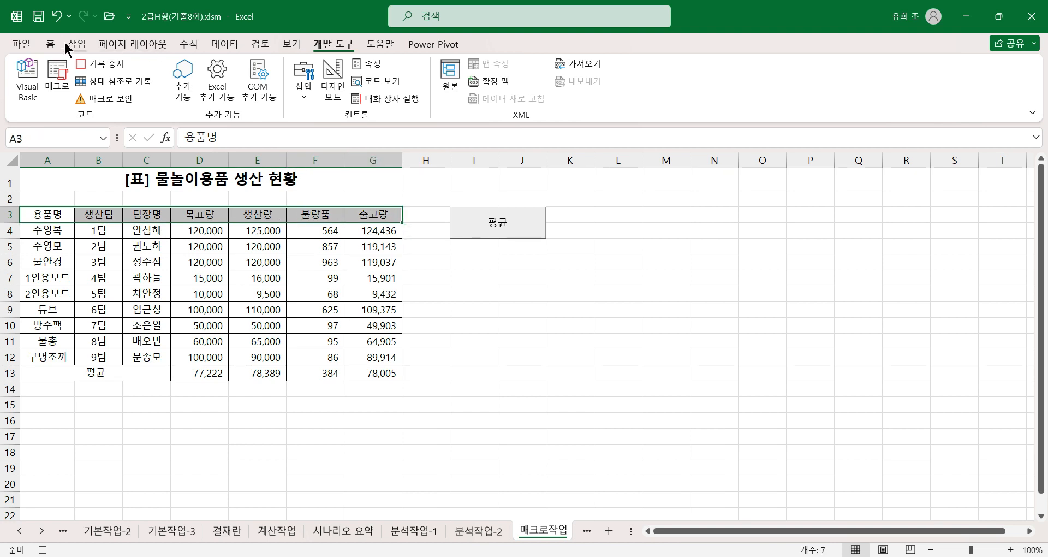
{"action": "left_click", "coordinate": [50, 43]}
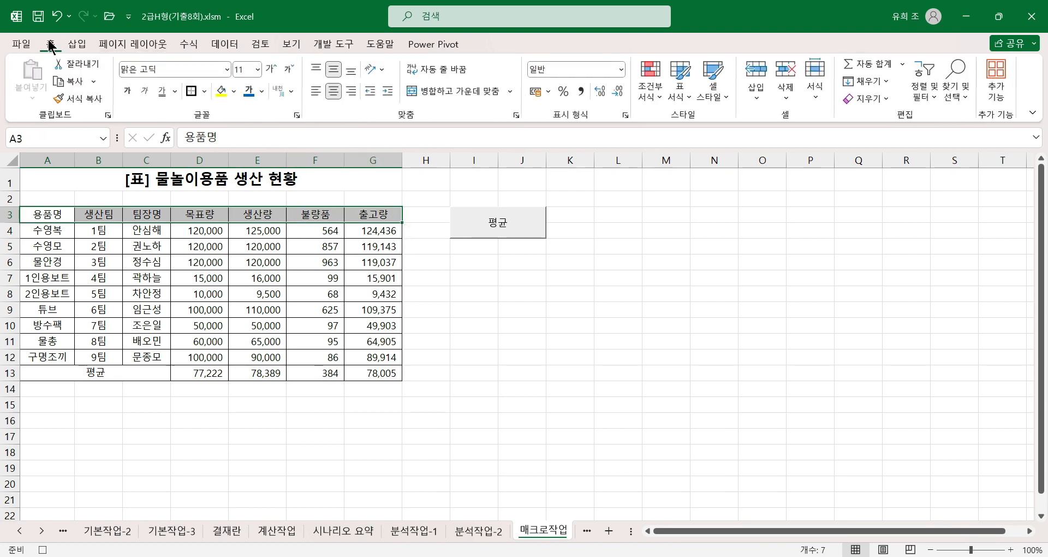
{"action": "left_click", "coordinate": [127, 91]}
{"action": "left_click", "coordinate": [234, 92]}
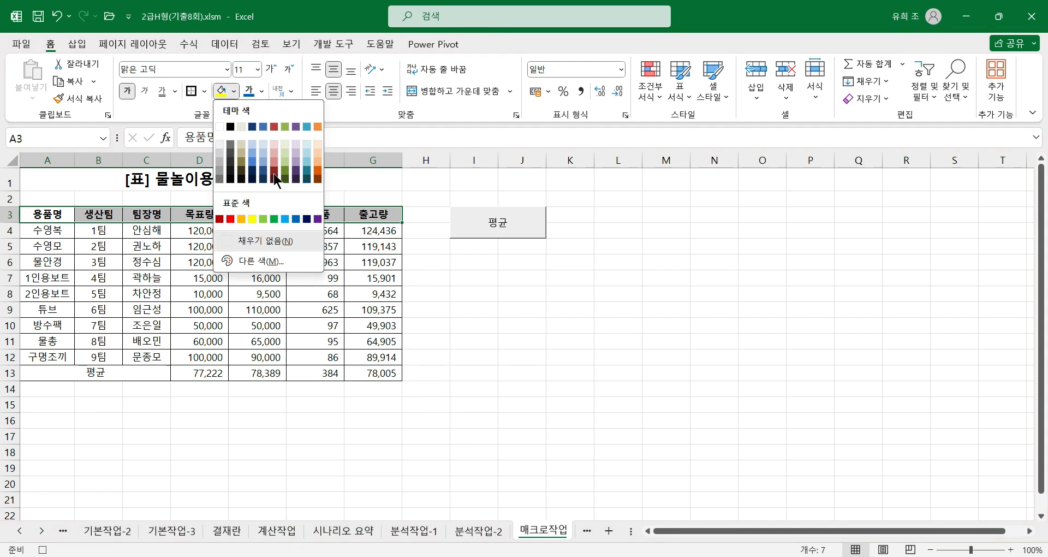
{"action": "left_click", "coordinate": [253, 219]}
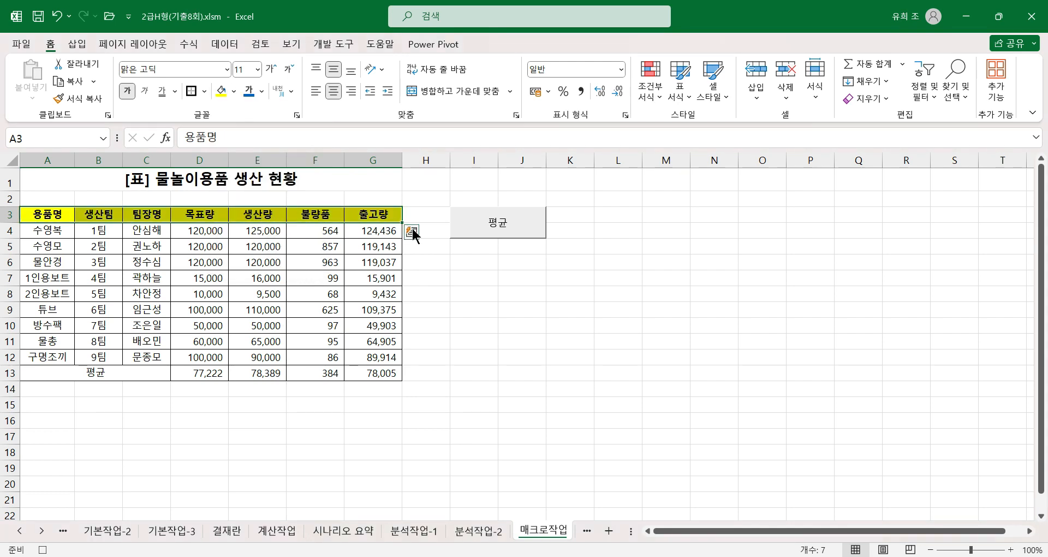
{"action": "left_click", "coordinate": [384, 215]}
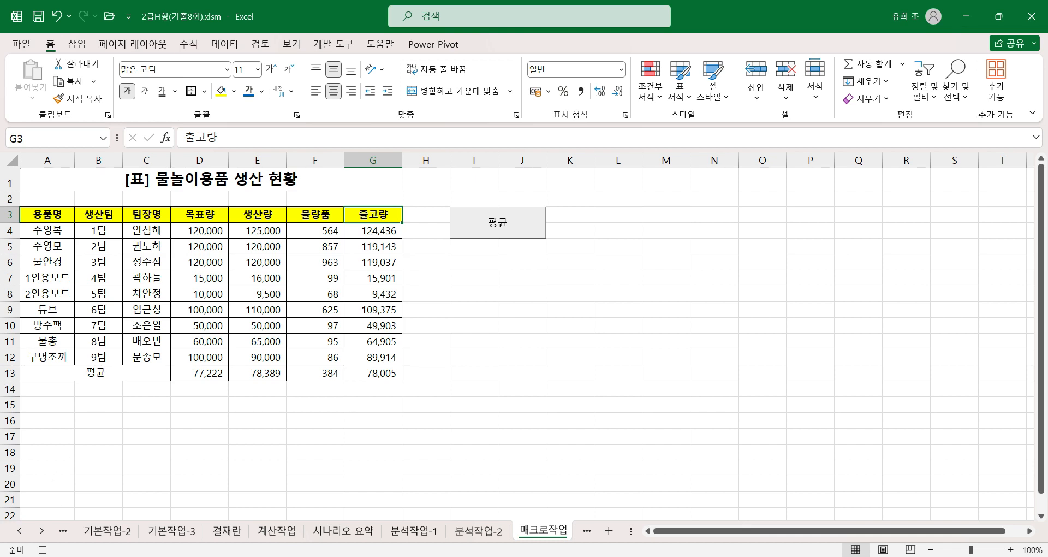
{"action": "left_click", "coordinate": [43, 549]}
Step: Check the recorded code of the 서식 macro in the Visual Basic editor, then return to the sheet
{"action": "left_click", "coordinate": [334, 43]}
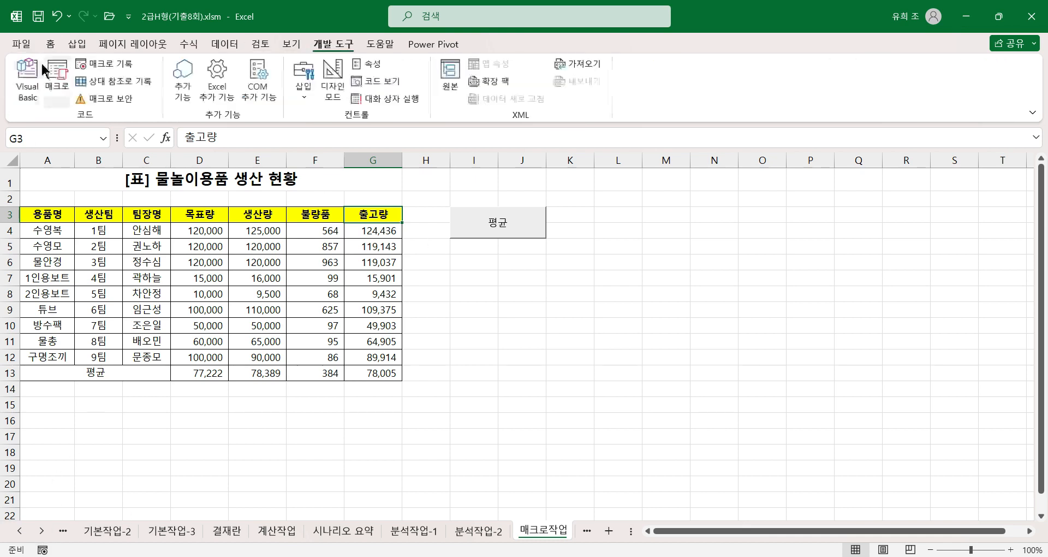
{"action": "left_click", "coordinate": [25, 78]}
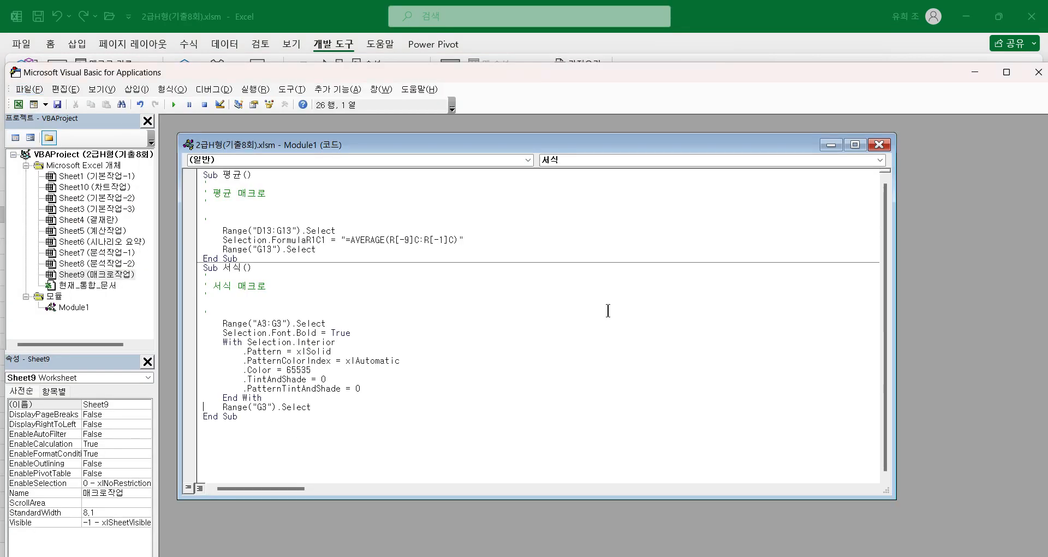
{"action": "left_click", "coordinate": [1038, 72]}
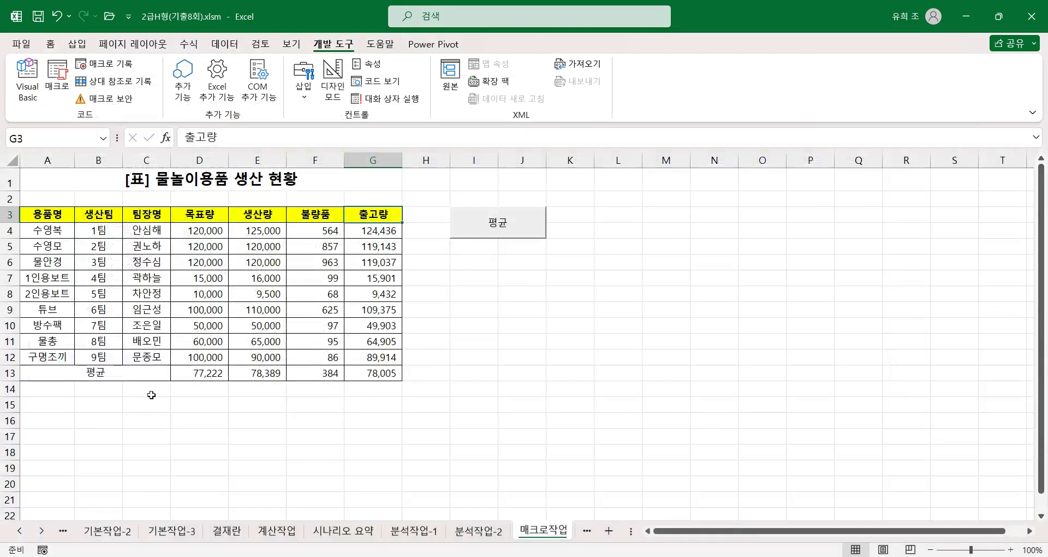
Step: Remove the yellow fill and bold formatting from the header cells A3:G3
{"action": "left_click", "coordinate": [491, 275]}
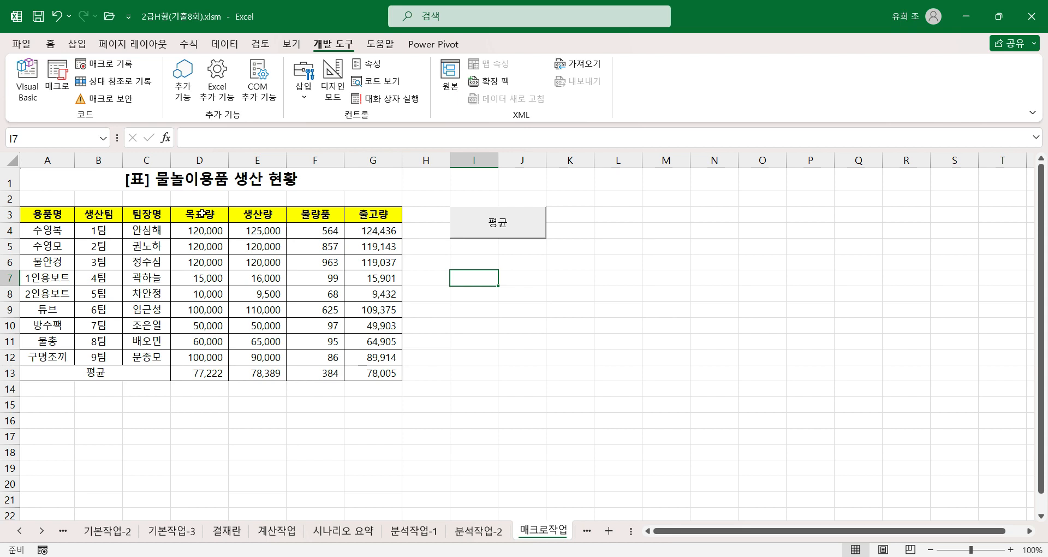
{"action": "left_click_drag", "start_coordinate": [49, 214], "coordinate": [383, 211]}
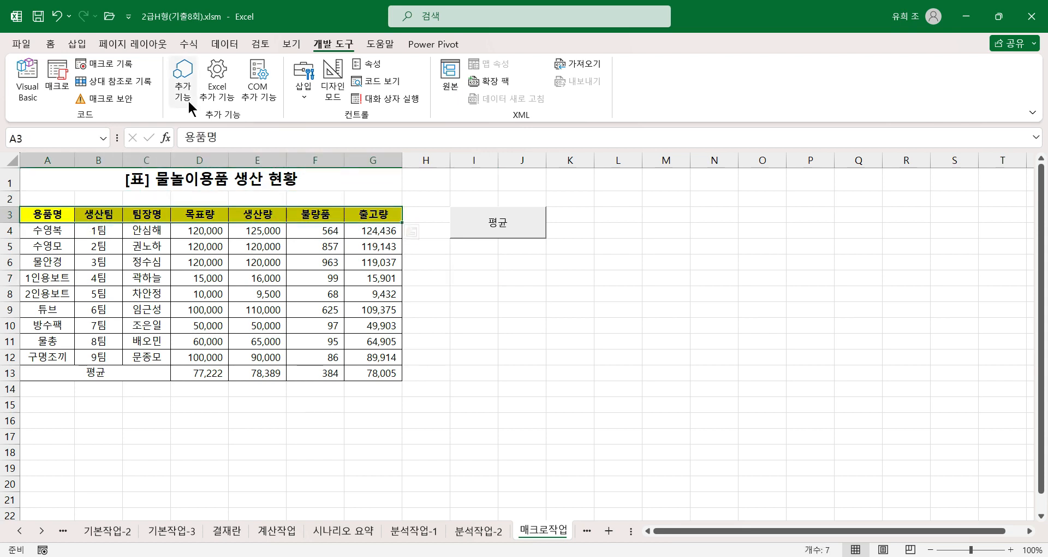
{"action": "left_click", "coordinate": [50, 44]}
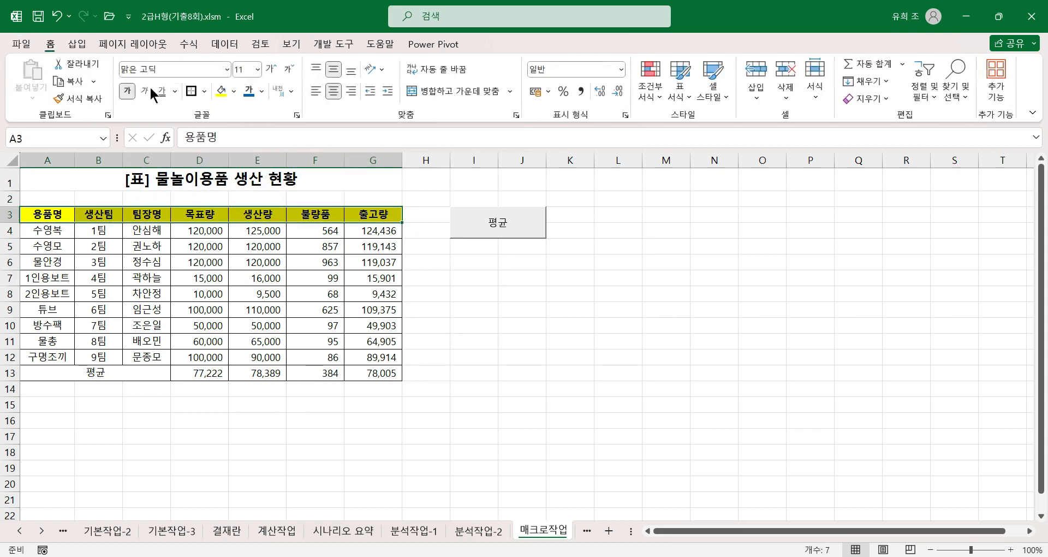
{"action": "left_click", "coordinate": [234, 91]}
{"action": "left_click", "coordinate": [265, 240]}
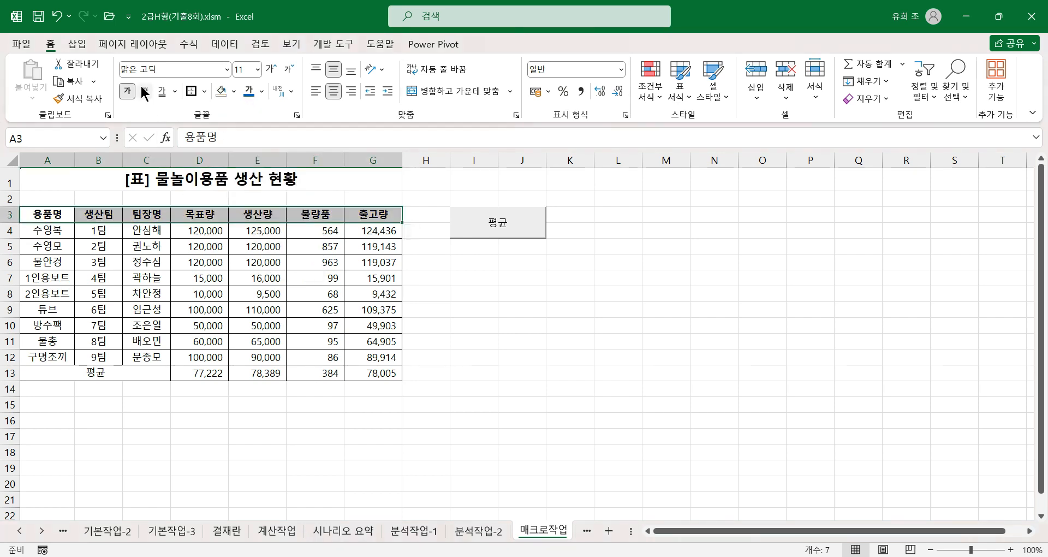
{"action": "left_click", "coordinate": [127, 90]}
{"action": "left_click", "coordinate": [315, 325]}
Step: Draw a 배지 (plaque) basic shape covering cells I6:J7 and label it 서식
{"action": "left_click_drag", "start_coordinate": [479, 301], "coordinate": [504, 292]}
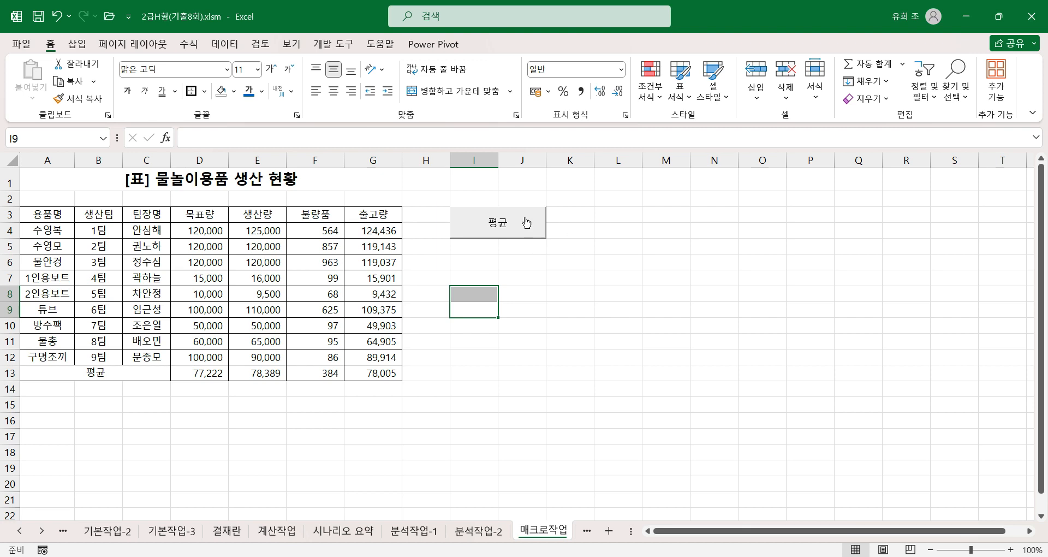
{"action": "left_click", "coordinate": [464, 274]}
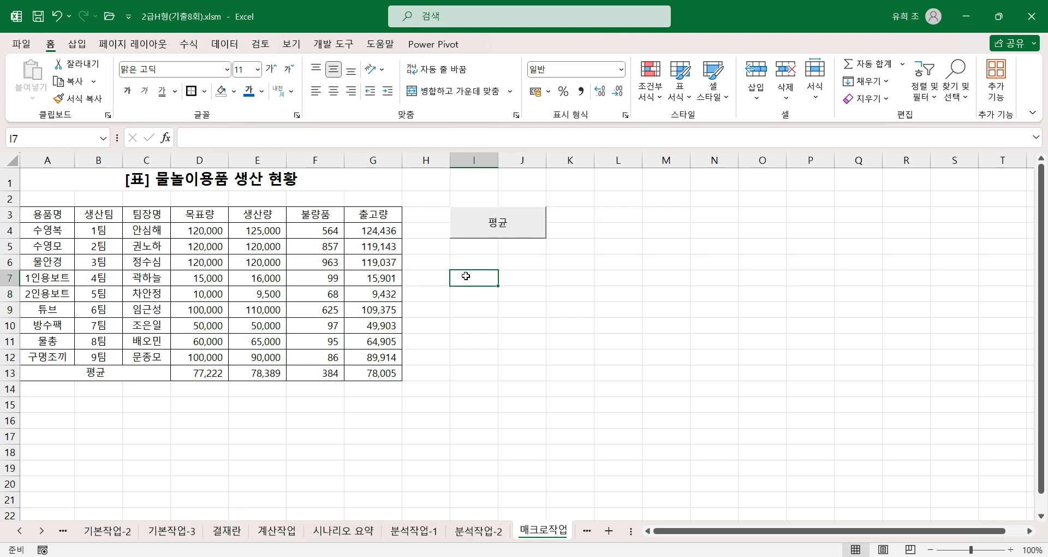
{"action": "left_click_drag", "start_coordinate": [460, 263], "coordinate": [527, 276]}
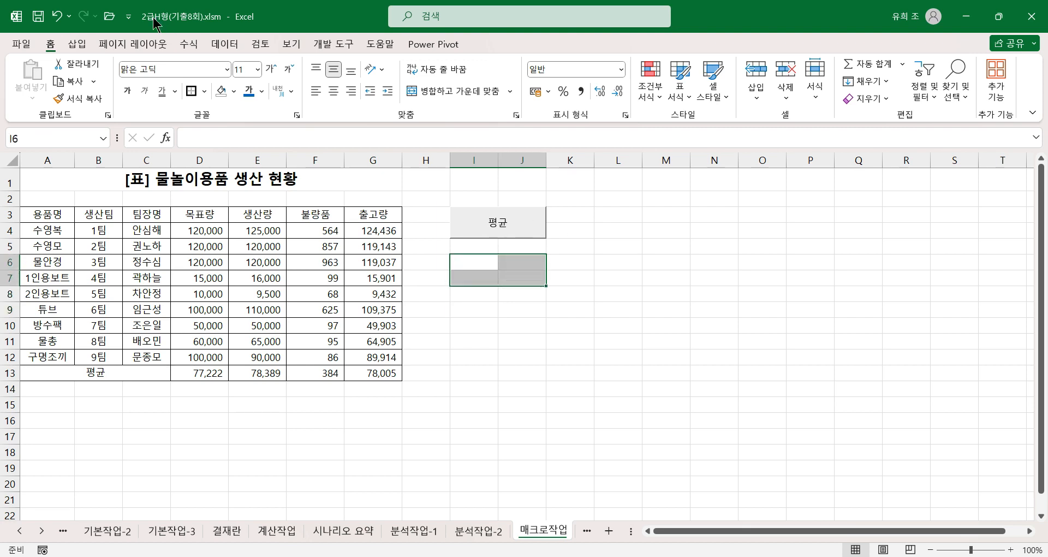
{"action": "left_click", "coordinate": [76, 44]}
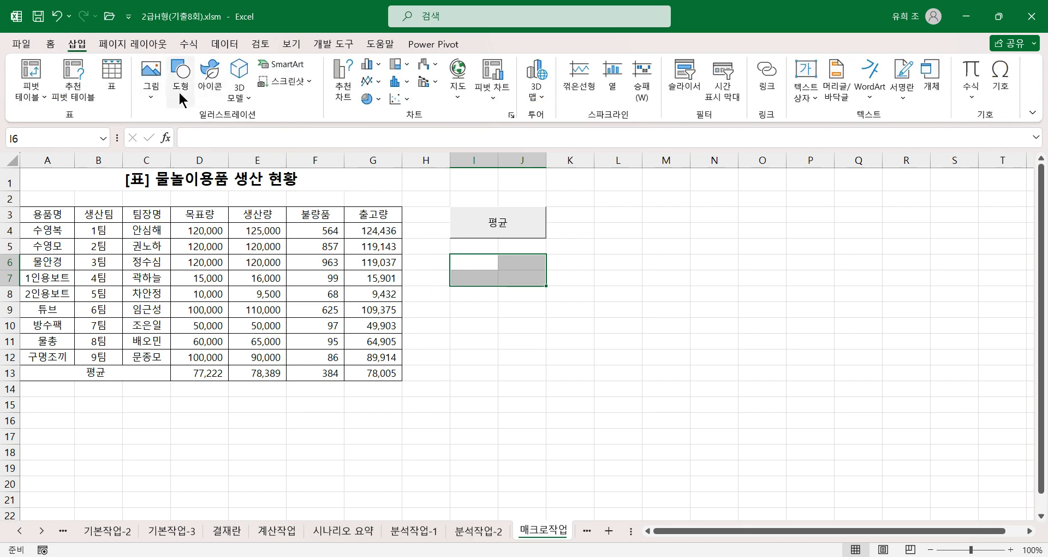
{"action": "left_click", "coordinate": [178, 87]}
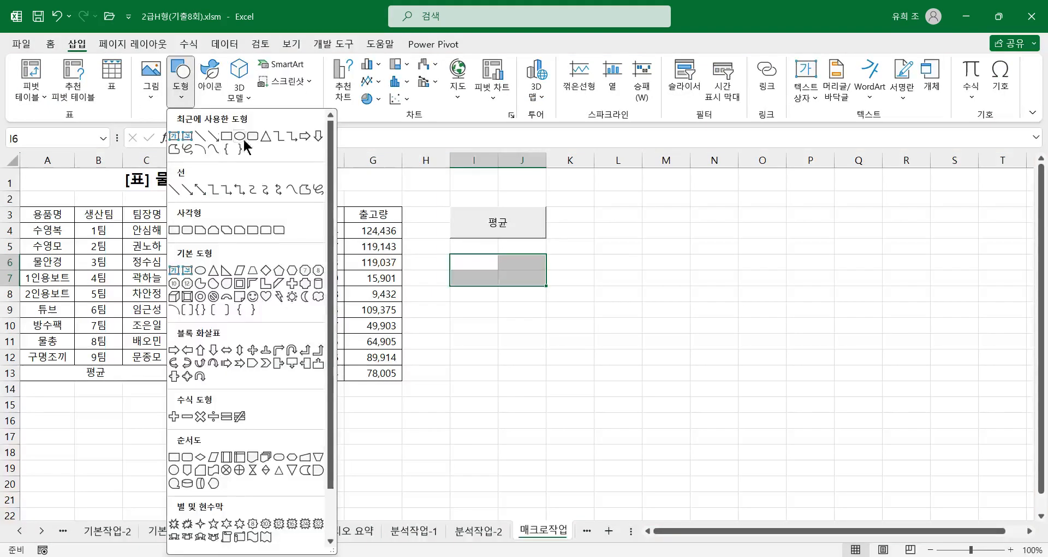
{"action": "left_click", "coordinate": [304, 284]}
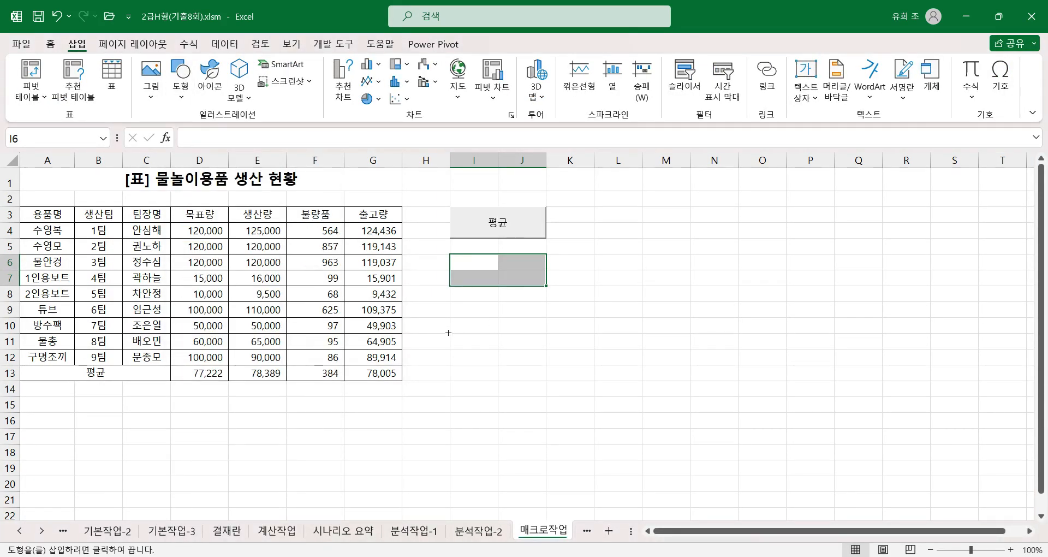
{"action": "left_click_drag", "start_coordinate": [455, 257], "coordinate": [547, 286]}
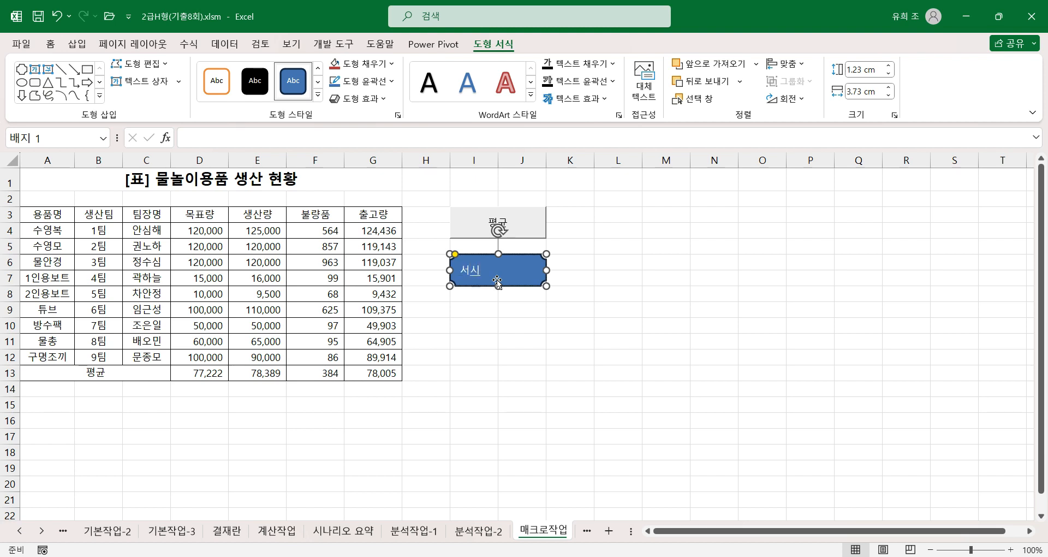
Step: Assign the 서식 macro to the 배지 shape and run it to format the table header
{"action": "right_click", "coordinate": [509, 271]}
{"action": "left_click", "coordinate": [579, 464]}
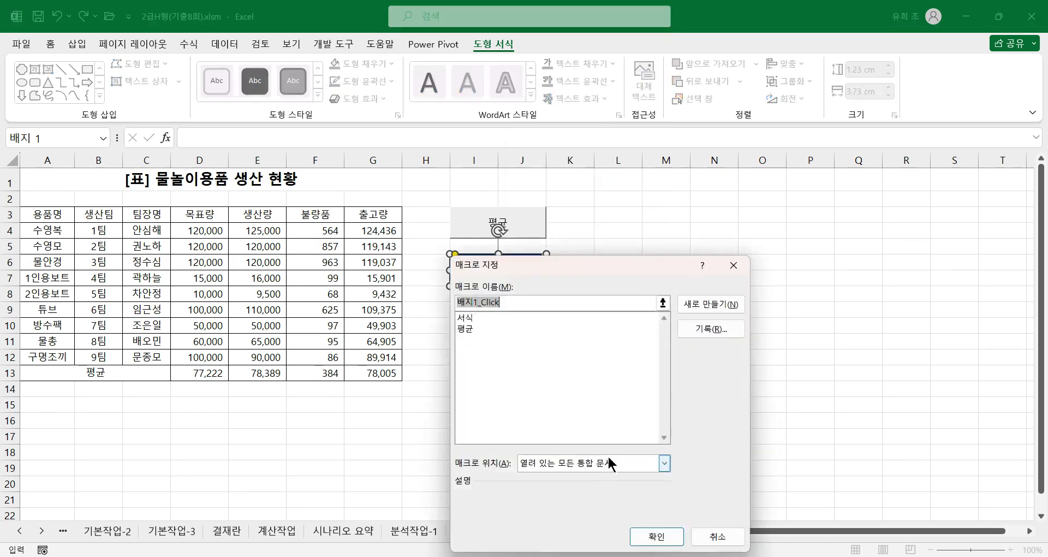
{"action": "left_click", "coordinate": [465, 318]}
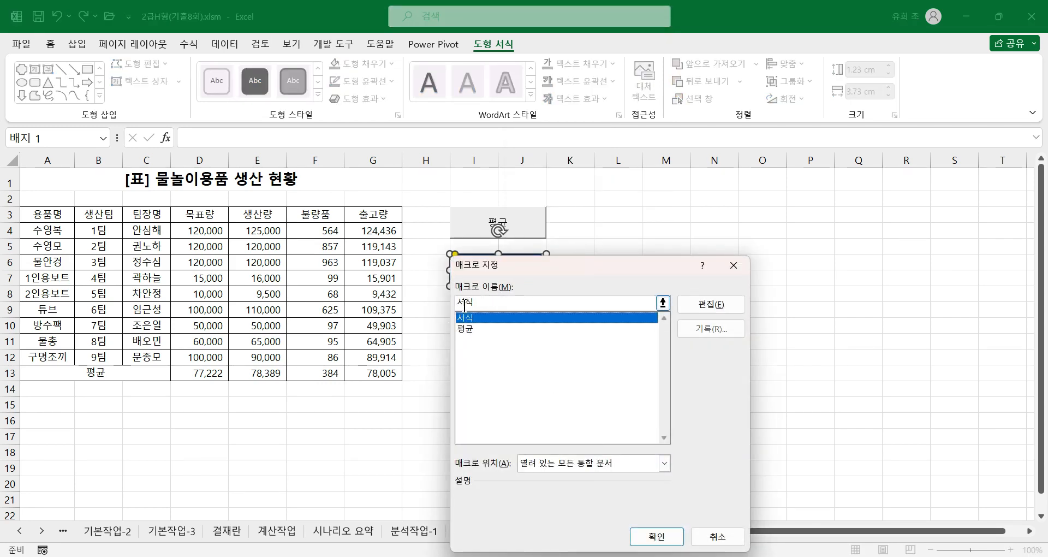
{"action": "left_click", "coordinate": [658, 537]}
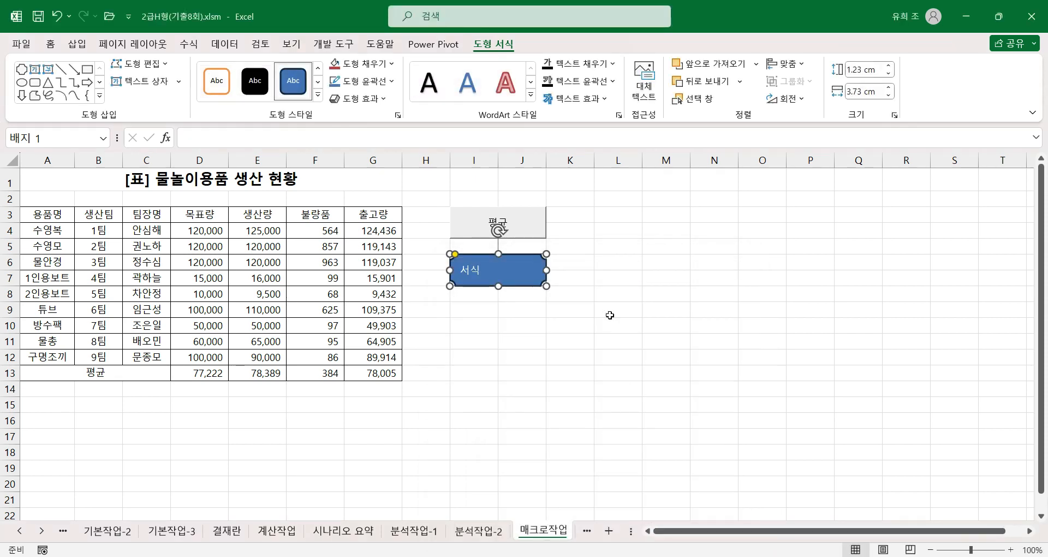
{"action": "left_click", "coordinate": [647, 296]}
{"action": "left_click", "coordinate": [491, 271]}
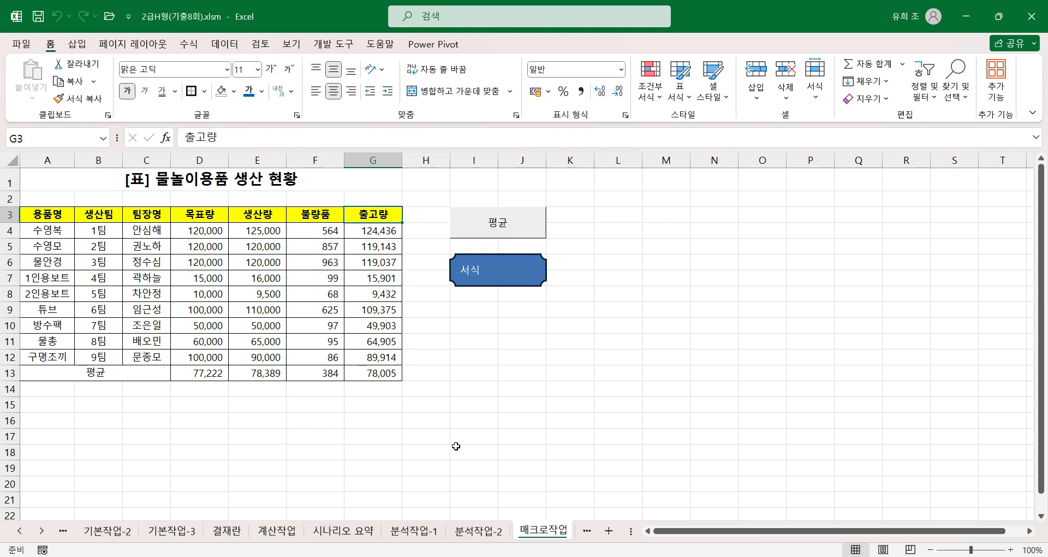
{"action": "left_click", "coordinate": [449, 397]}
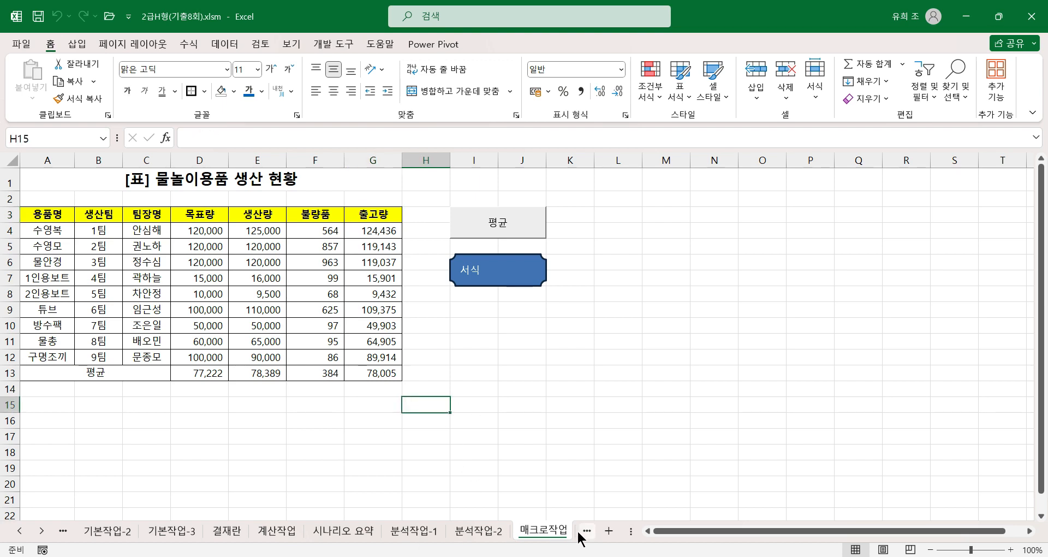
Step: On the 차트작업 sheet, select the 성명 header together with the name cells of the 대리 rows (A3, A5, A7, A10, A11)
{"action": "left_click", "coordinate": [587, 530]}
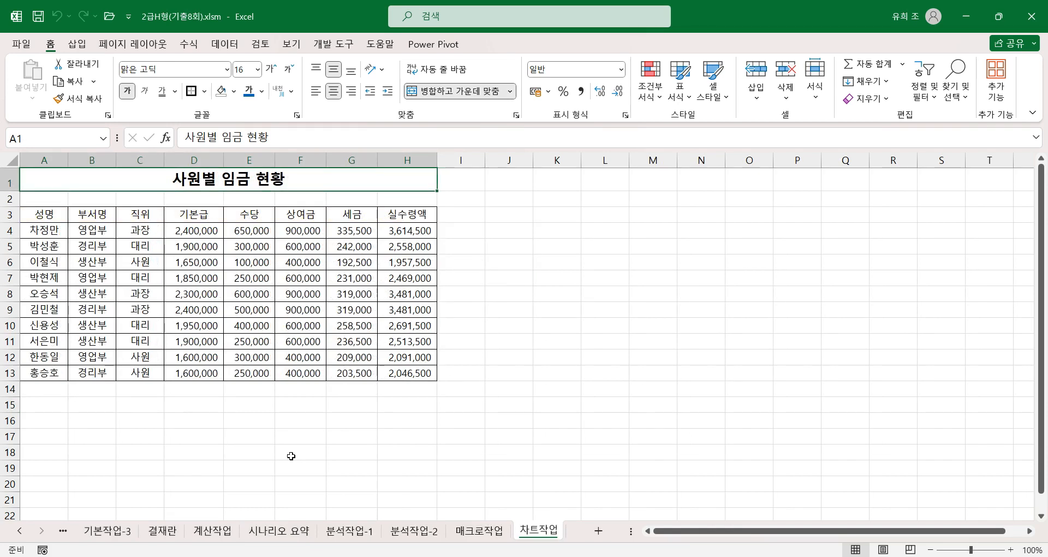
{"action": "scroll", "coordinate": [334, 453], "scroll_direction": "down", "scroll_amount": 4}
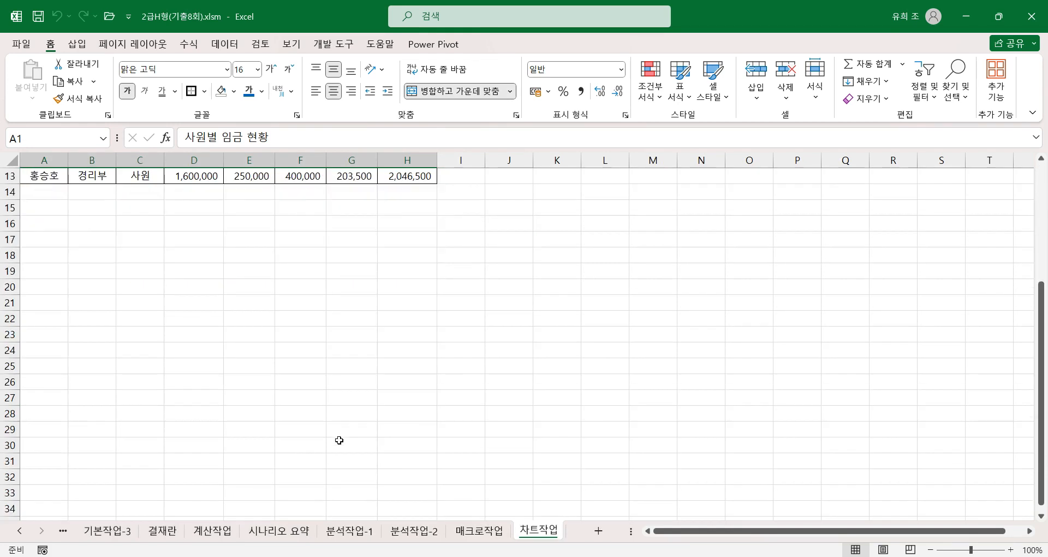
{"action": "scroll", "coordinate": [339, 444], "scroll_direction": "up", "scroll_amount": 4}
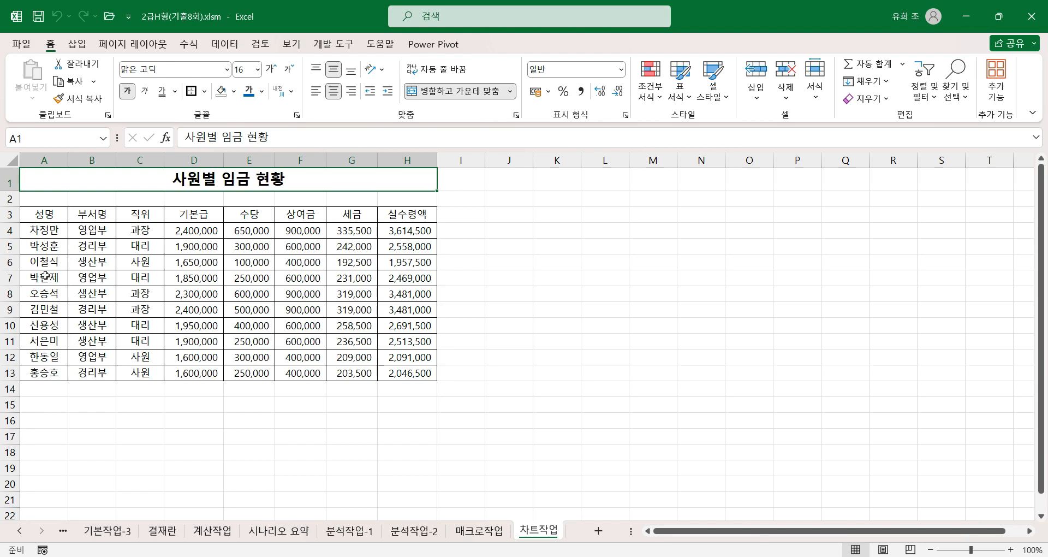
{"action": "left_click", "coordinate": [49, 214]}
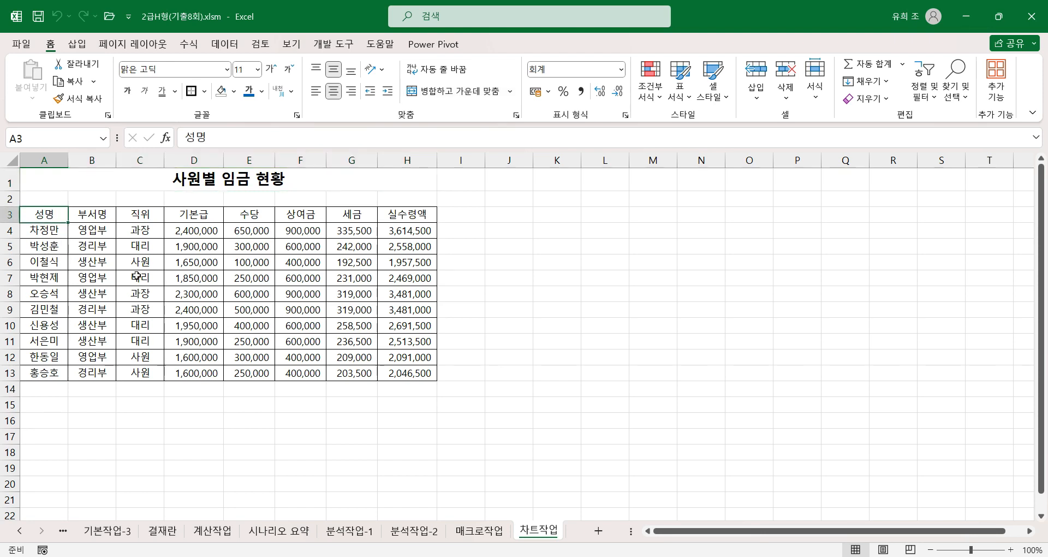
{"action": "left_click", "coordinate": [42, 245], "text": "ctrl"}
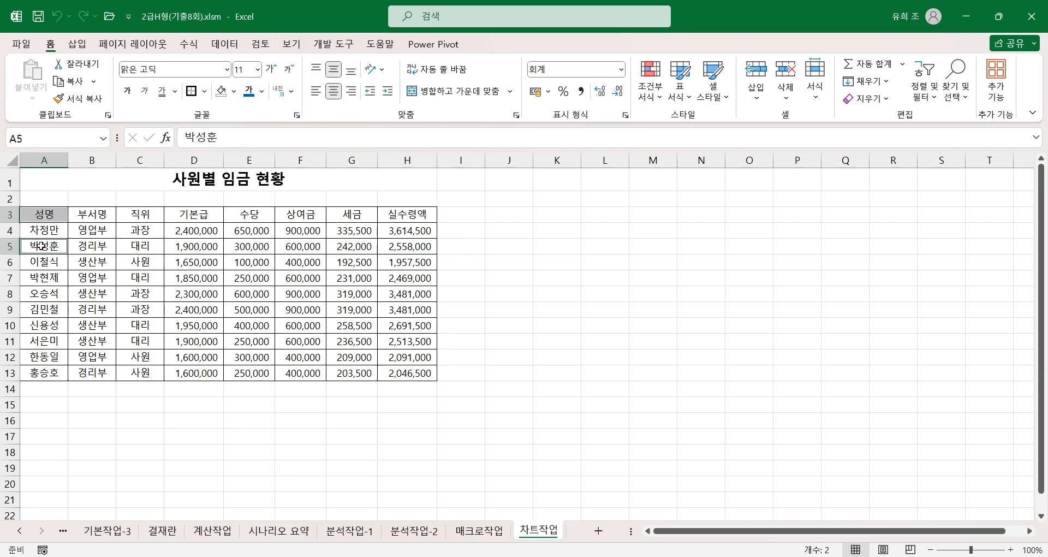
{"action": "left_click", "coordinate": [49, 277], "text": "ctrl"}
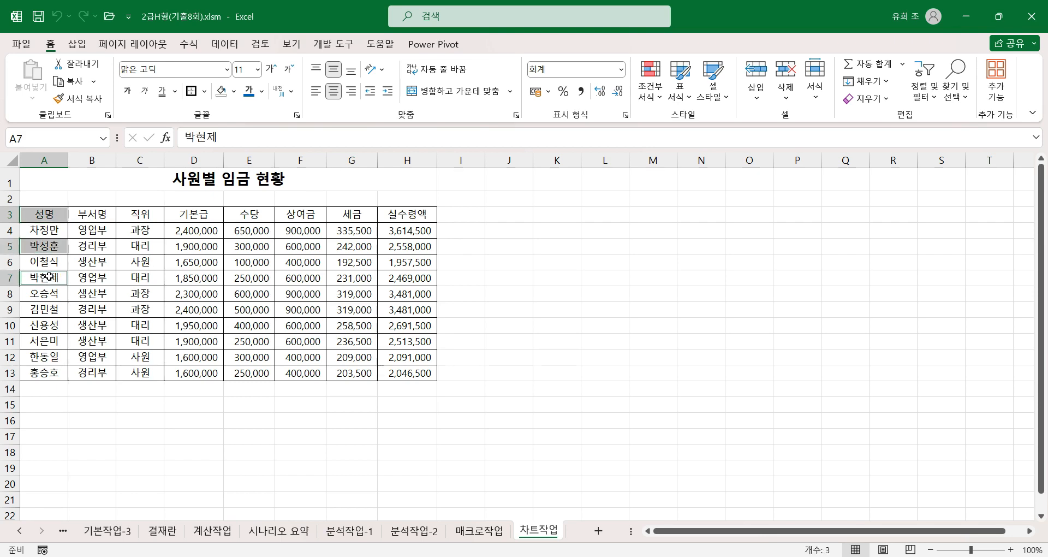
{"action": "left_click", "coordinate": [53, 326], "text": "ctrl"}
{"action": "left_click", "coordinate": [45, 341], "text": "ctrl"}
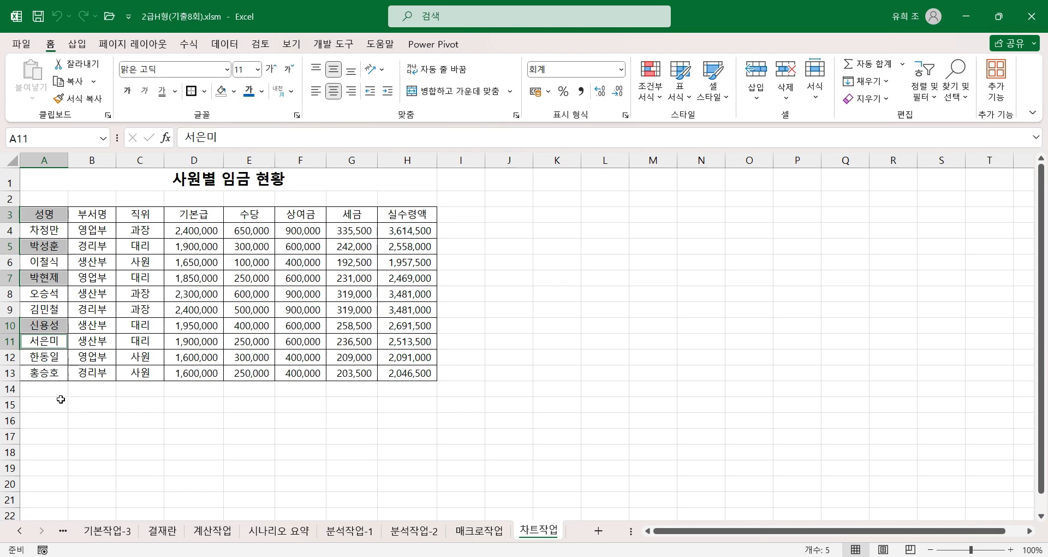
Step: Add the 기본급 and 실수령액 headers and their values for the 대리 rows 5, 7, 10 and 11 to the selection
{"action": "left_click", "coordinate": [205, 214], "text": "ctrl"}
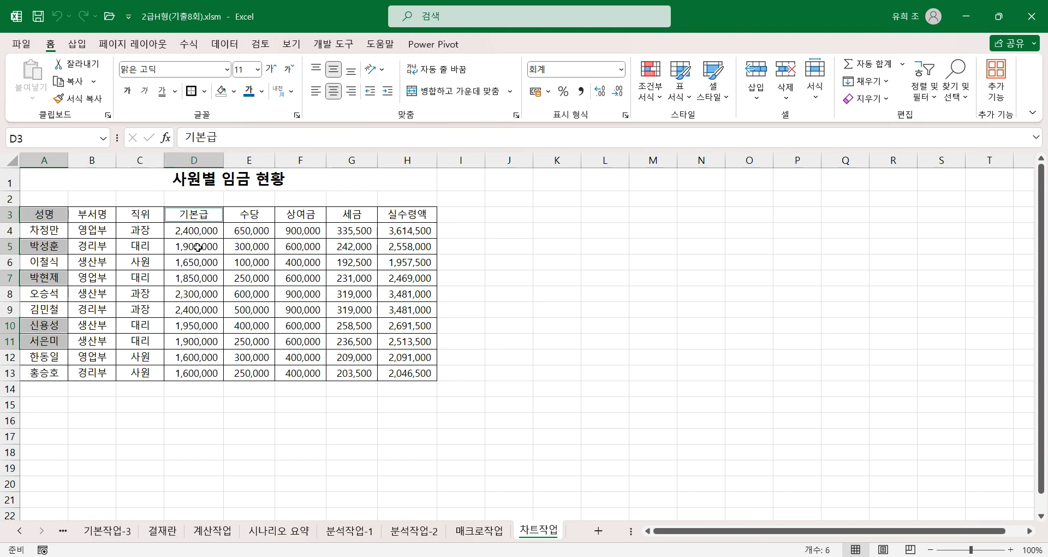
{"action": "left_click", "coordinate": [191, 247], "text": "ctrl"}
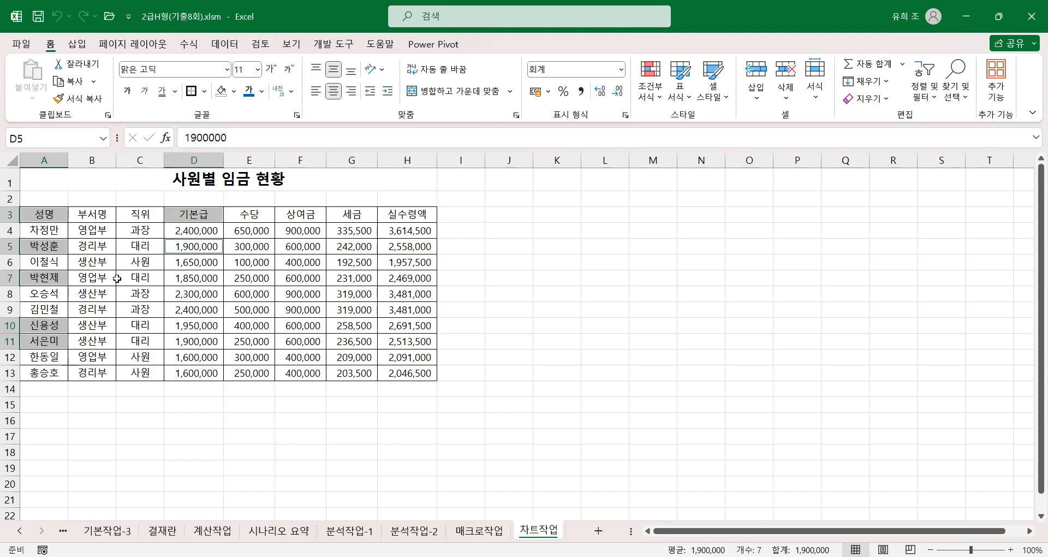
{"action": "left_click", "coordinate": [199, 281], "text": "ctrl"}
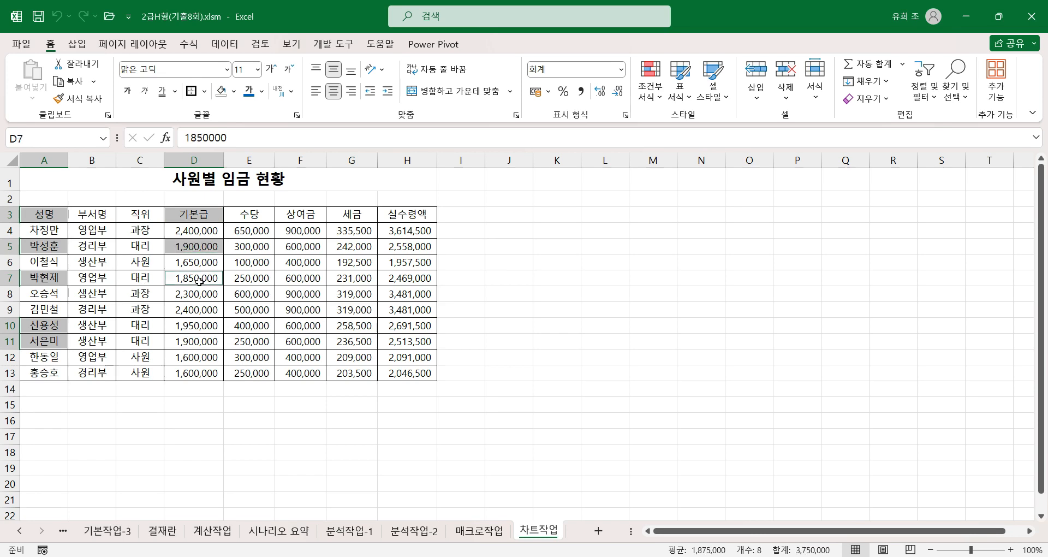
{"action": "left_click", "coordinate": [189, 327], "text": "ctrl"}
{"action": "left_click", "coordinate": [187, 342], "text": "ctrl"}
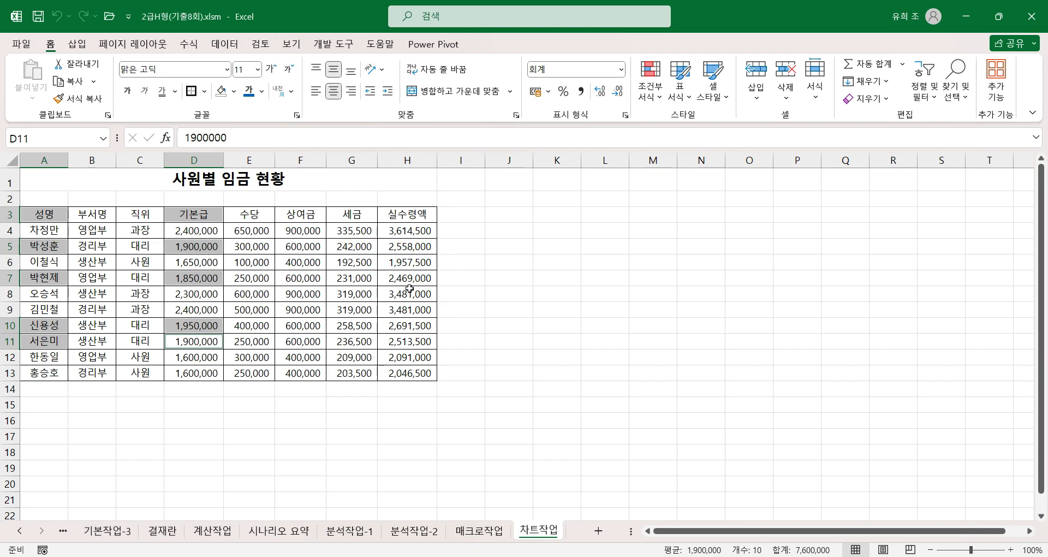
{"action": "left_click", "coordinate": [422, 214], "text": "ctrl"}
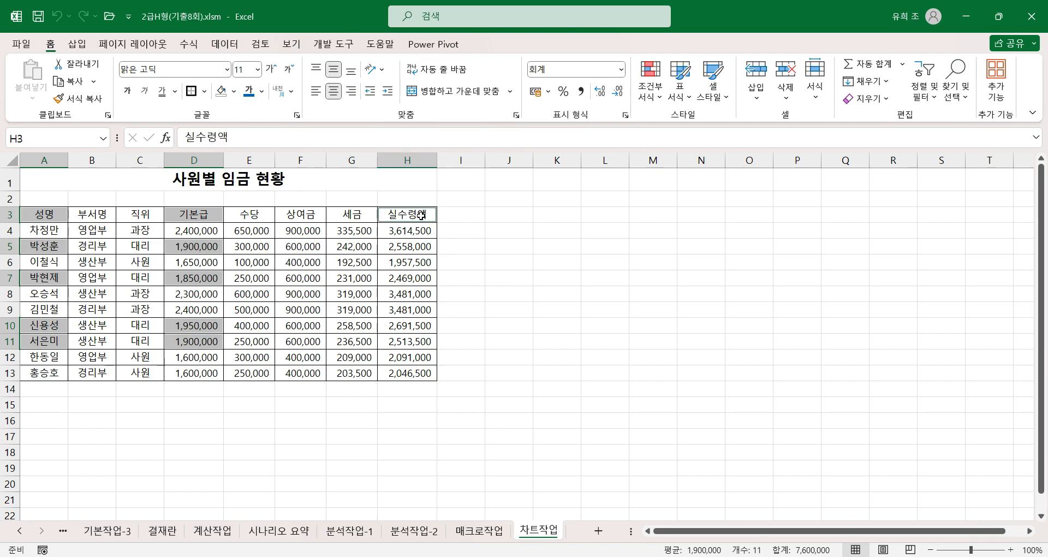
{"action": "left_click", "coordinate": [405, 249], "text": "ctrl"}
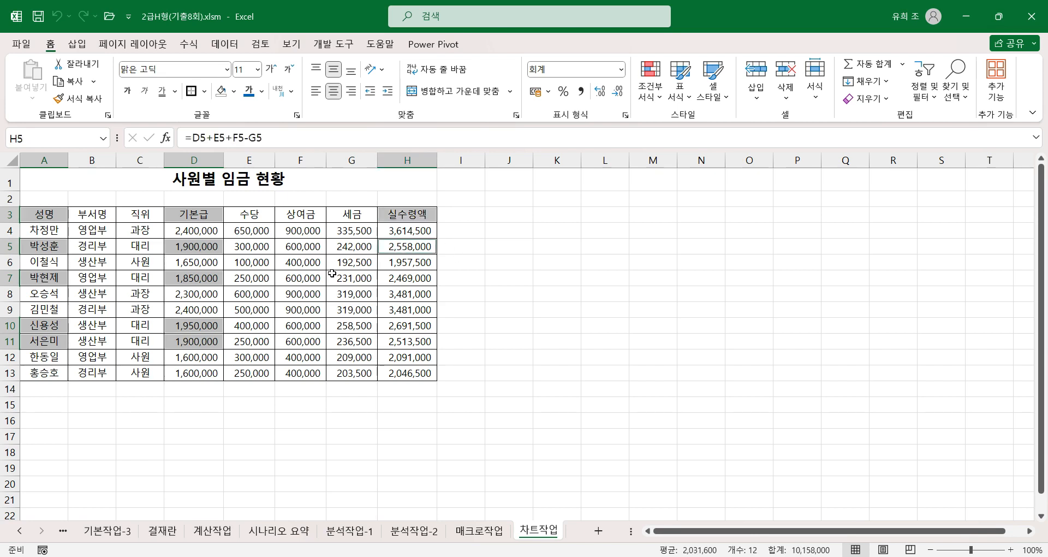
{"action": "left_click", "coordinate": [409, 280], "text": "ctrl"}
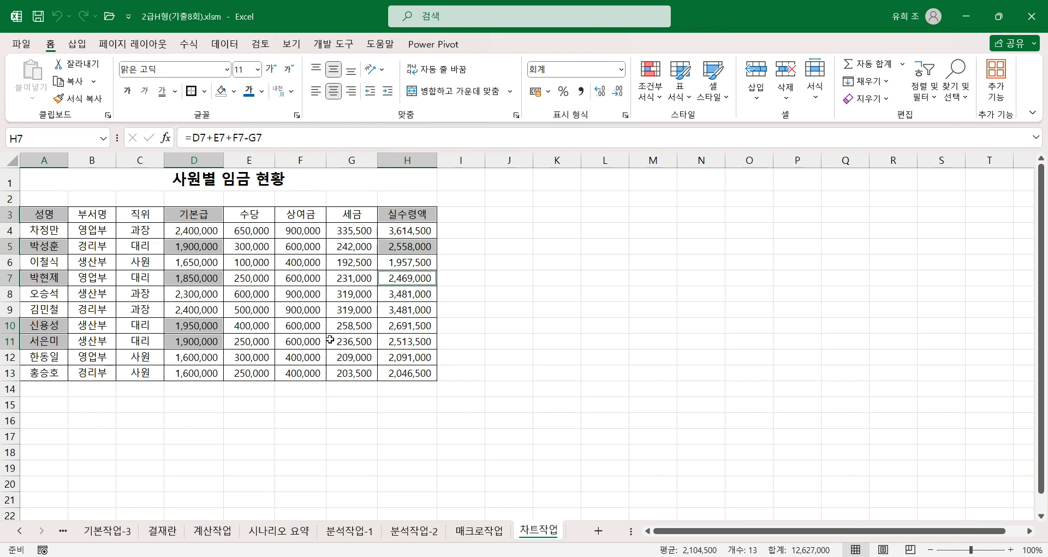
{"action": "left_click", "coordinate": [416, 325], "text": "ctrl"}
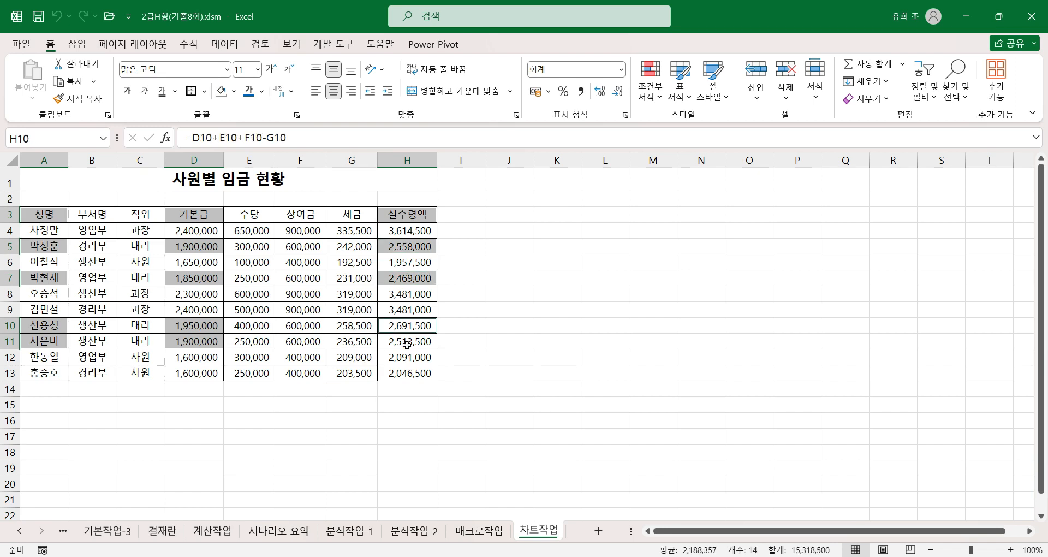
{"action": "left_click", "coordinate": [404, 338], "text": "ctrl"}
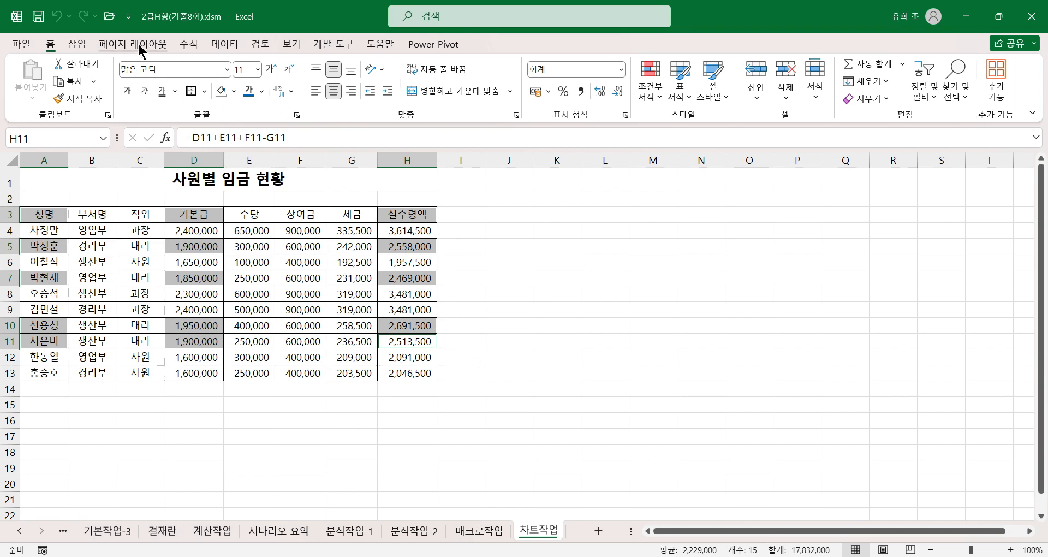
Step: Insert a 2-D stacked line chart with markers from the selected salary data
{"action": "left_click", "coordinate": [80, 45]}
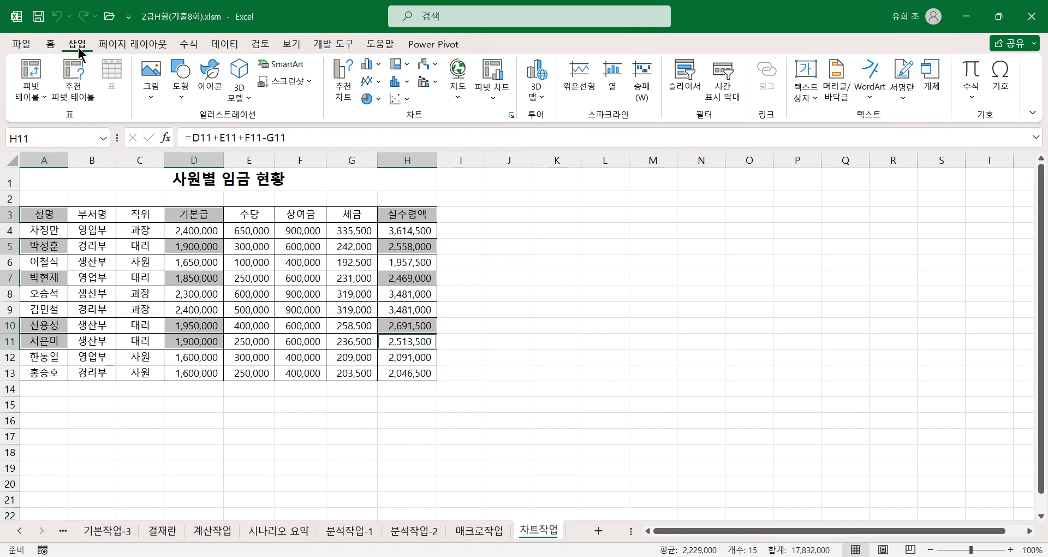
{"action": "left_click", "coordinate": [374, 81]}
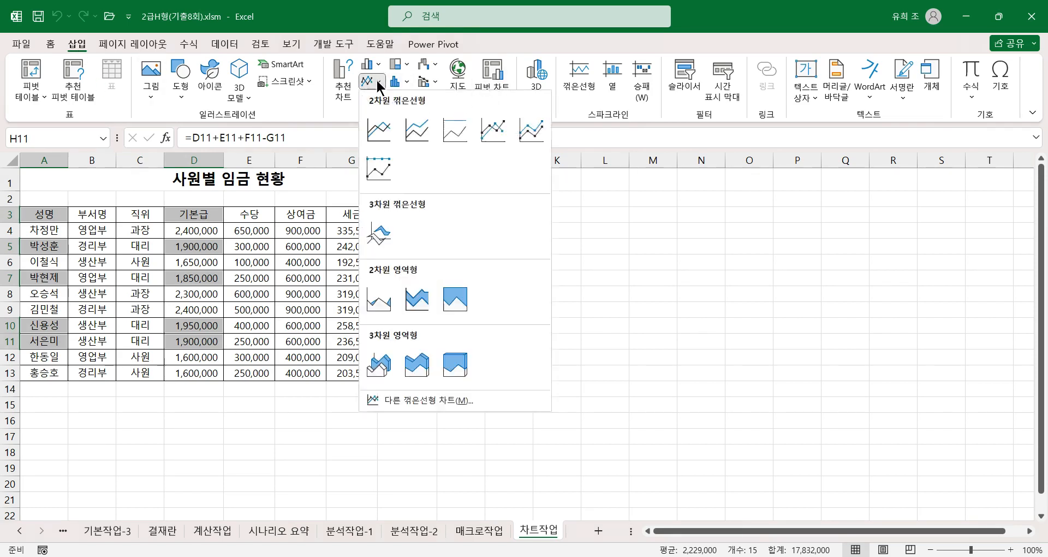
{"action": "left_click", "coordinate": [528, 129]}
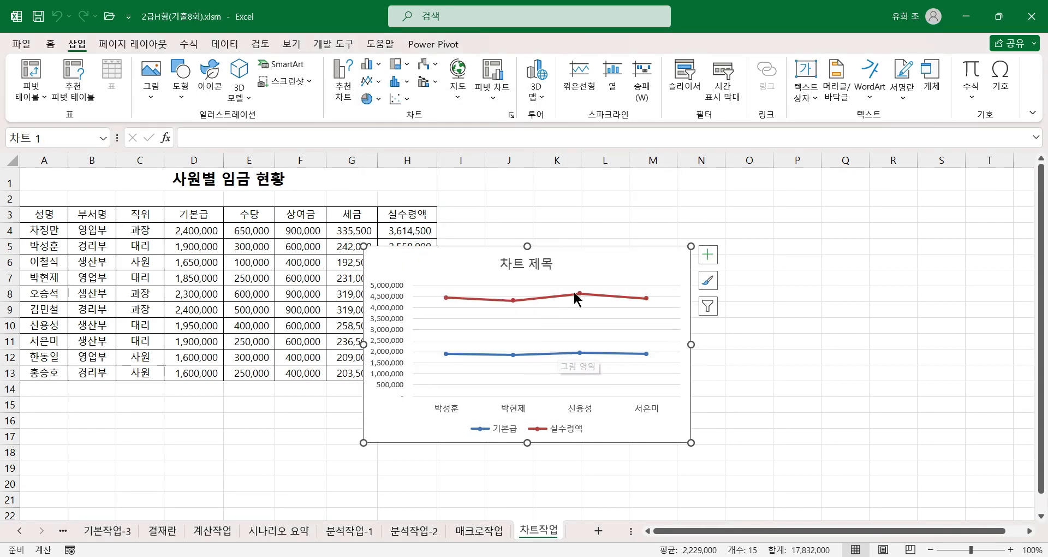
Step: Move the line chart below the table and resize it to cover the range A16:G30
{"action": "left_click_drag", "start_coordinate": [552, 269], "coordinate": [218, 435]}
{"action": "scroll", "coordinate": [450, 393], "scroll_direction": "down", "scroll_amount": 3}
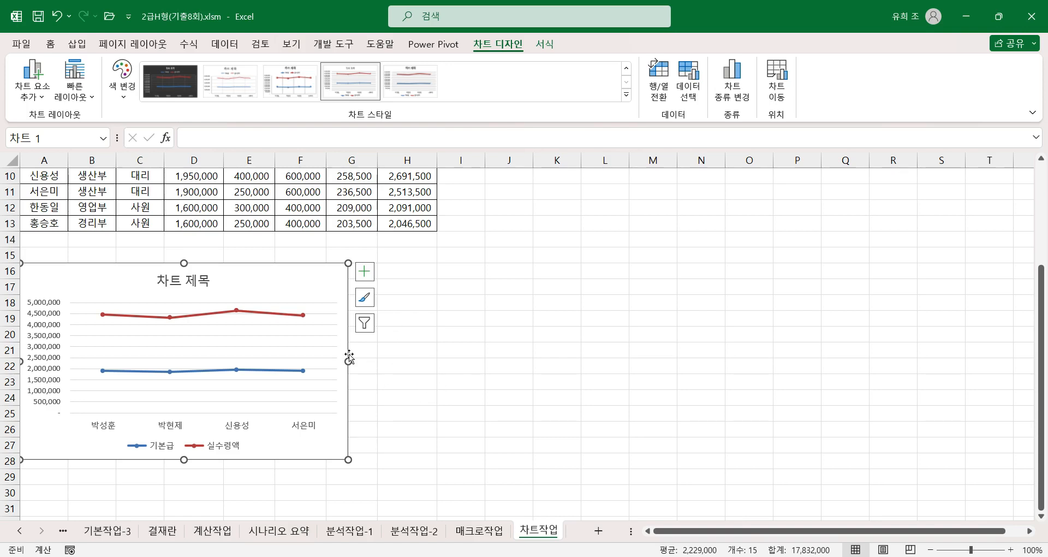
{"action": "left_click_drag", "start_coordinate": [348, 361], "coordinate": [376, 367]}
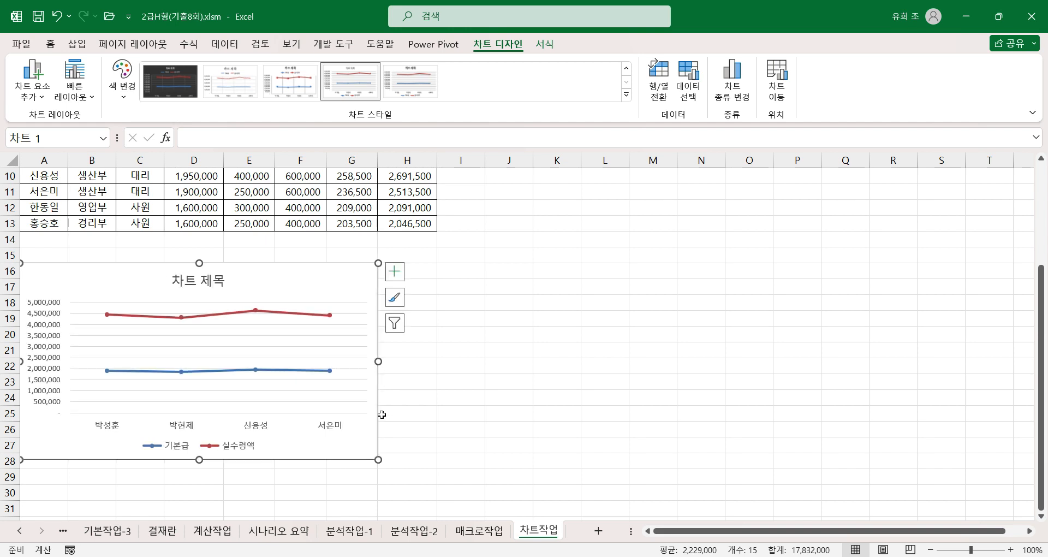
{"action": "left_click_drag", "start_coordinate": [379, 460], "coordinate": [376, 498]}
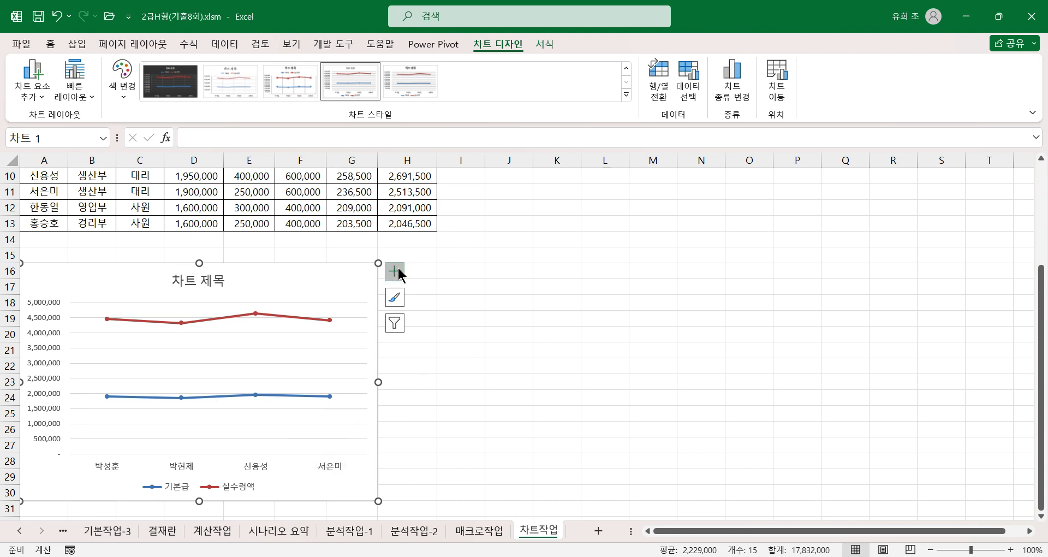
Step: Replace the chart title text with 사원별 임금 현황(대리)
{"action": "left_click", "coordinate": [170, 280]}
{"action": "left_click_drag", "start_coordinate": [171, 280], "coordinate": [229, 281]}
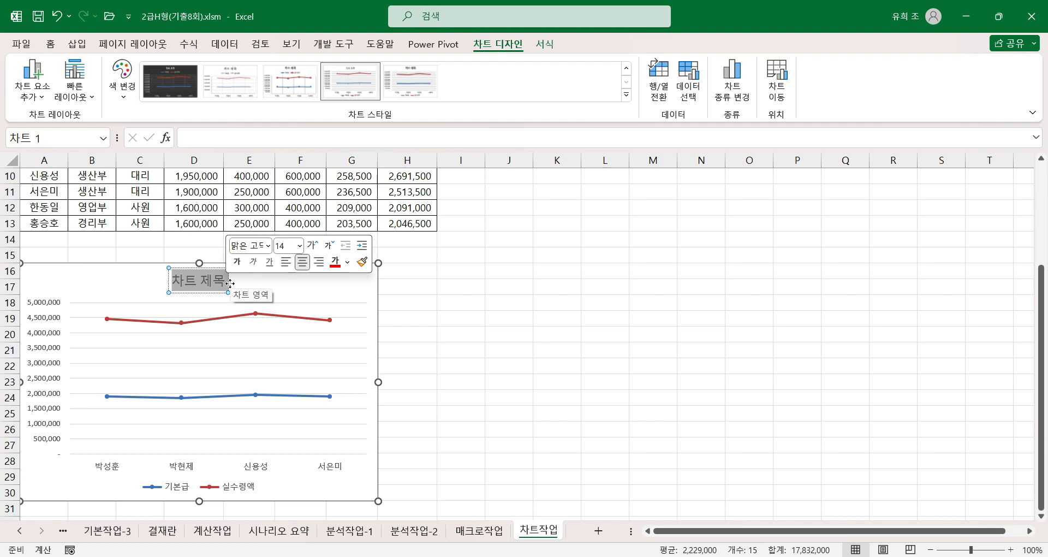
{"action": "type", "text": "사워별"}
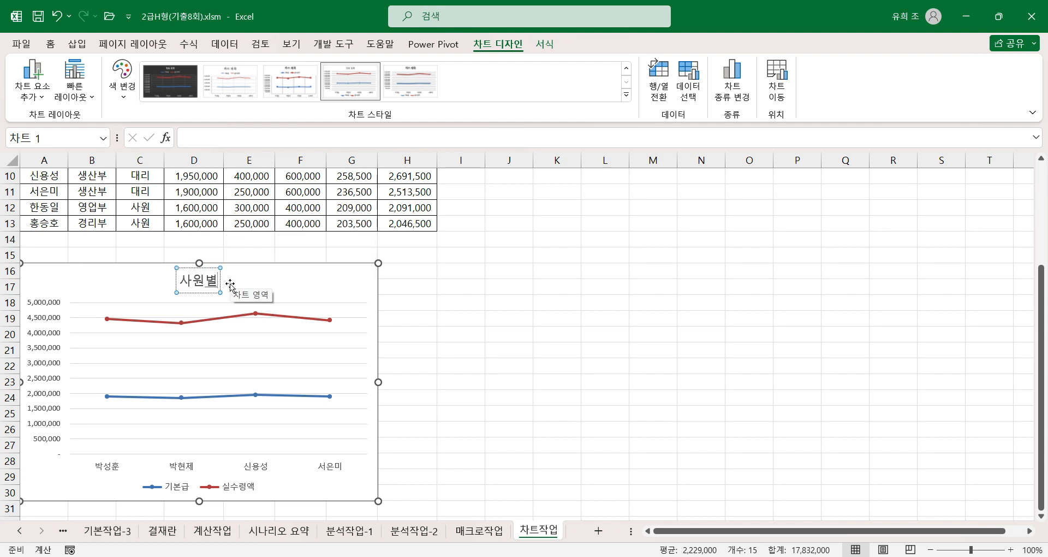
{"action": "type", "text": " 임금 ㅎ현황(대리"}
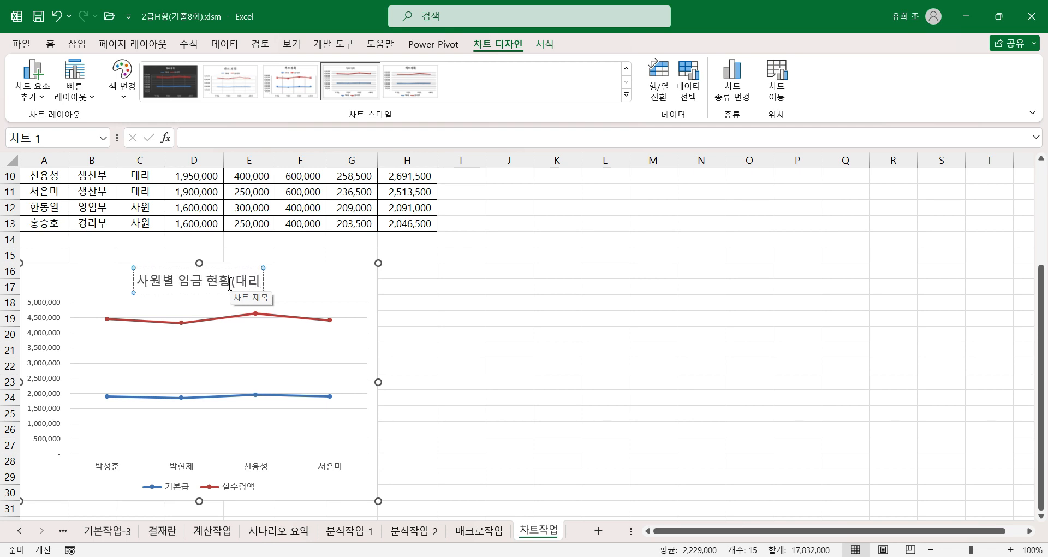
{"action": "type", "text": ")"}
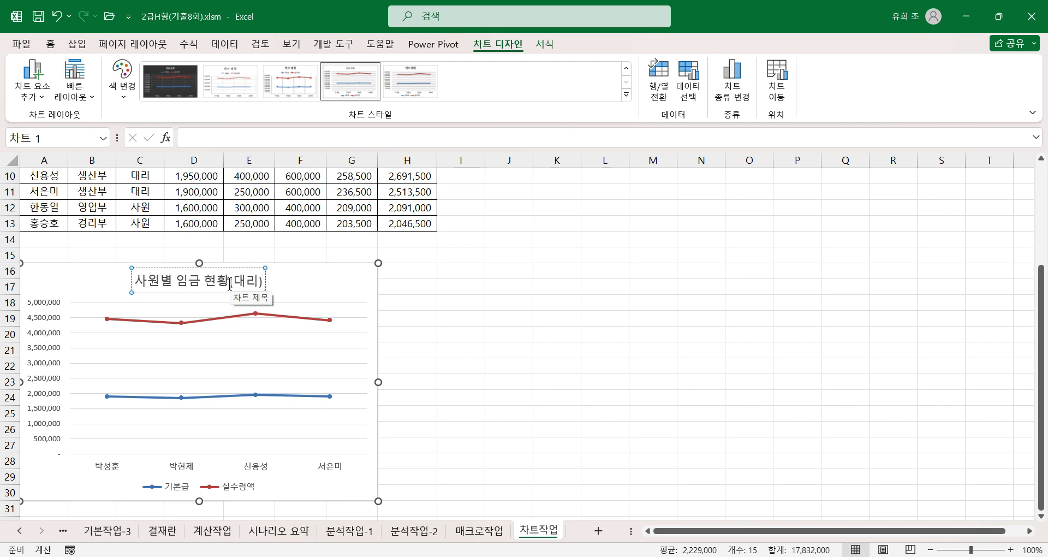
{"action": "left_click", "coordinate": [265, 291]}
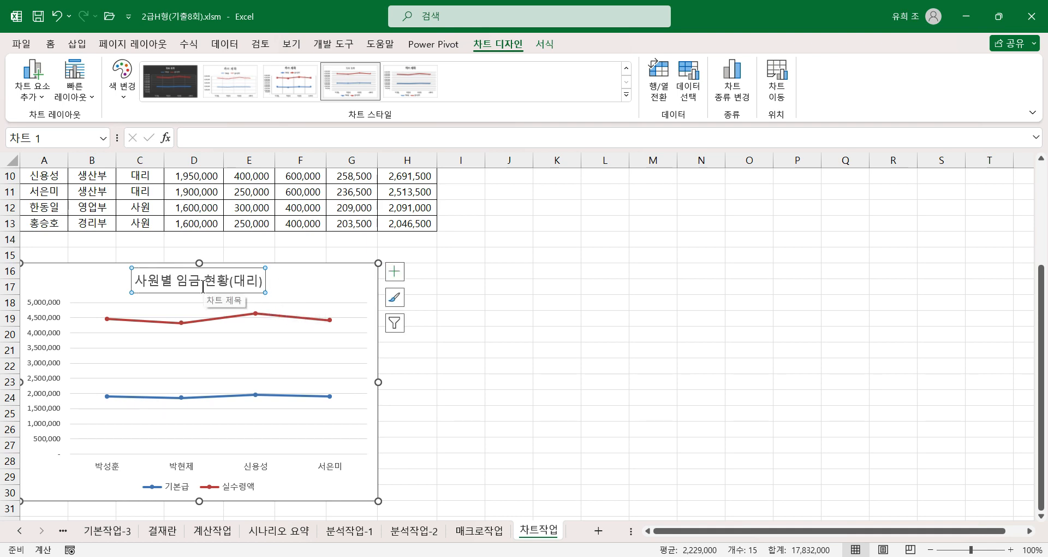
Step: Try to apply a font named 맑은고딕, written without a space, to the chart title
{"action": "left_click", "coordinate": [50, 43]}
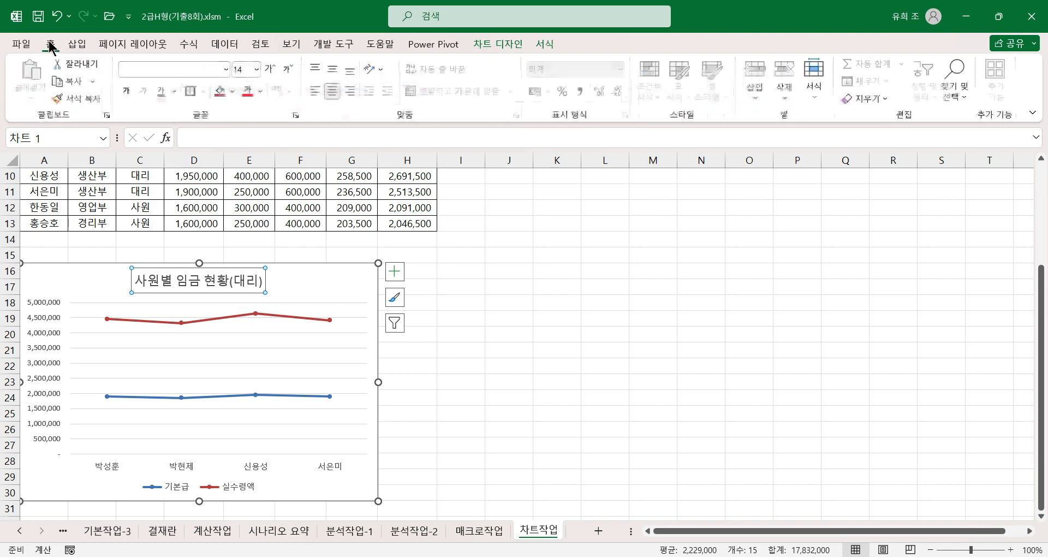
{"action": "left_click", "coordinate": [198, 69]}
{"action": "type", "text": "맑ㅇ"}
{"action": "type", "text": "고딕"}
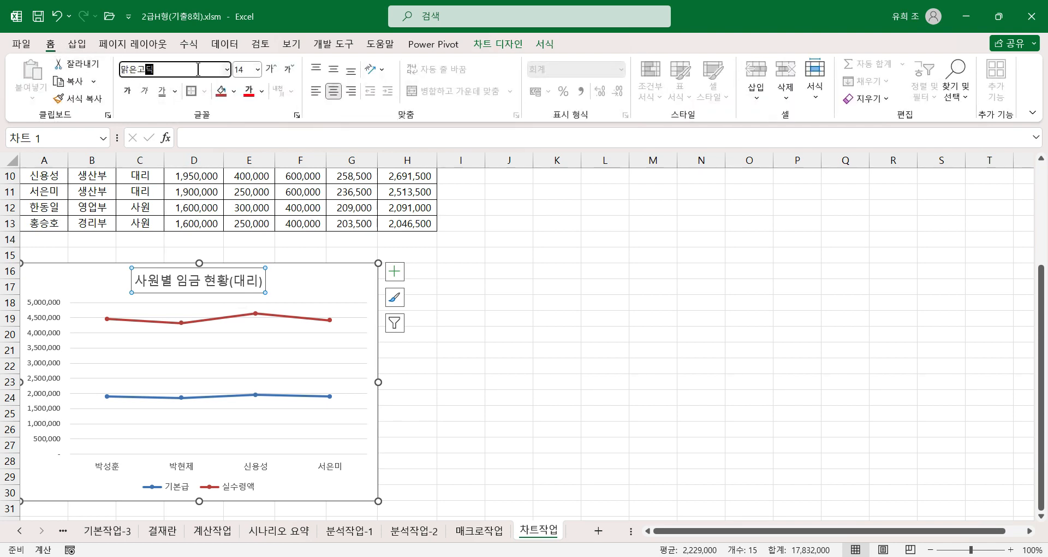
{"action": "key", "text": "Return"}
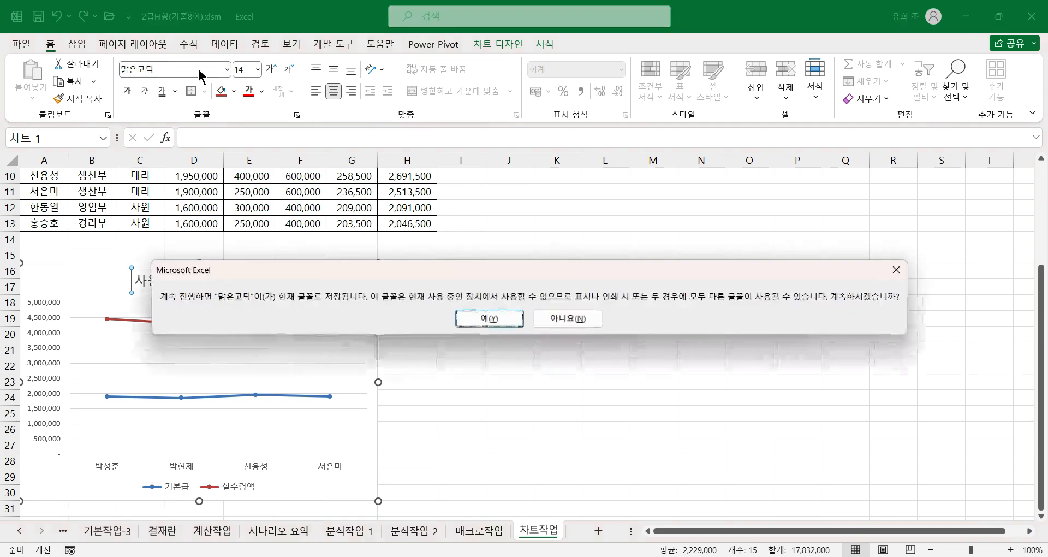
{"action": "left_click", "coordinate": [475, 326]}
{"action": "left_click", "coordinate": [226, 70]}
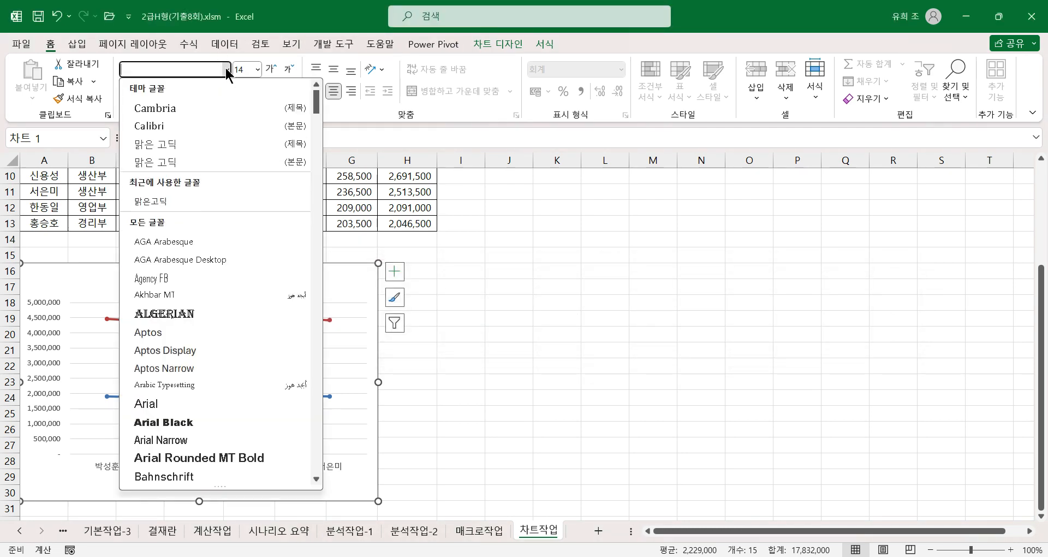
{"action": "left_click", "coordinate": [148, 199]}
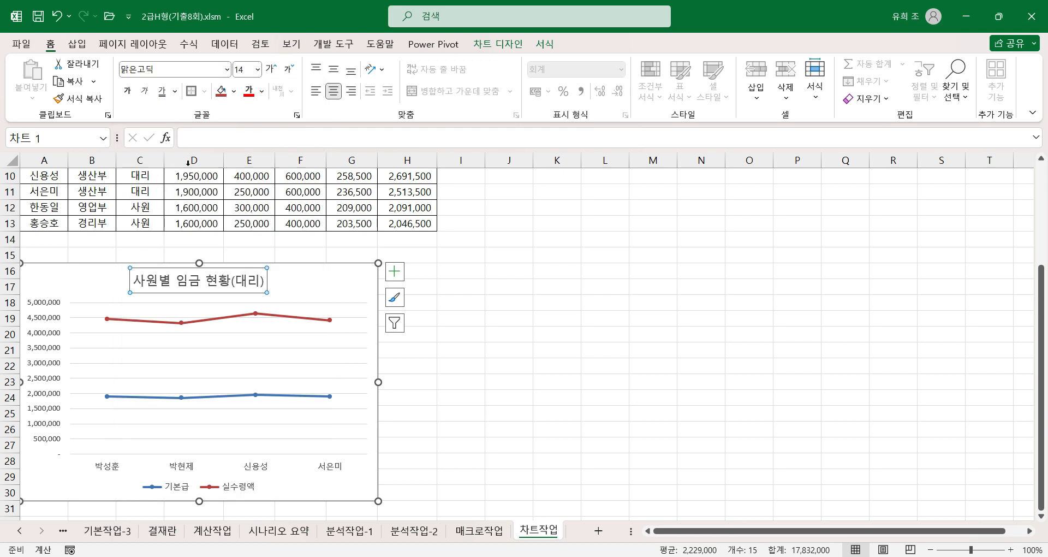
Step: Make the chart title bold and set its font to 맑은 고딕
{"action": "left_click", "coordinate": [128, 91]}
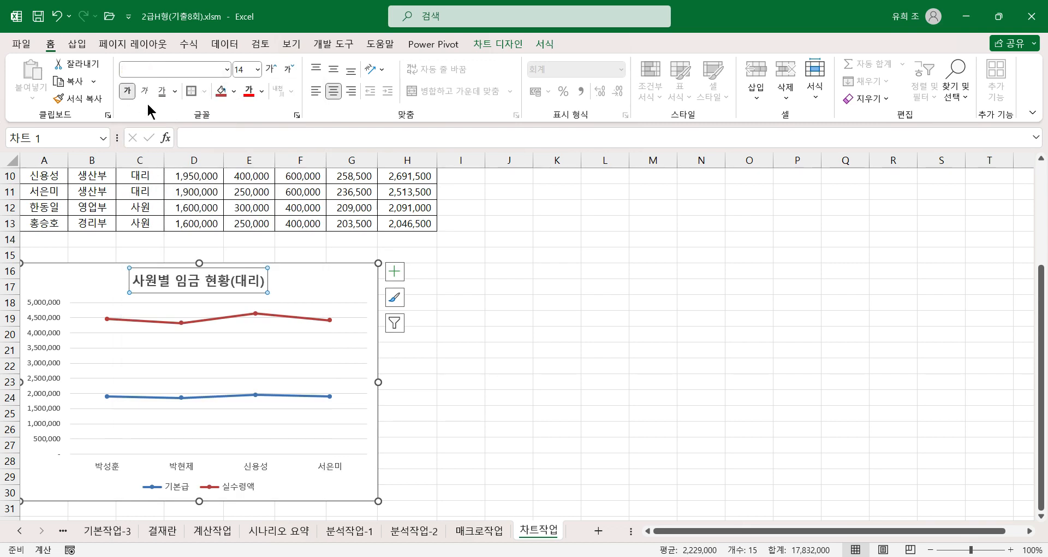
{"action": "left_click", "coordinate": [225, 69]}
{"action": "scroll", "coordinate": [206, 221], "scroll_direction": "down", "scroll_amount": 20}
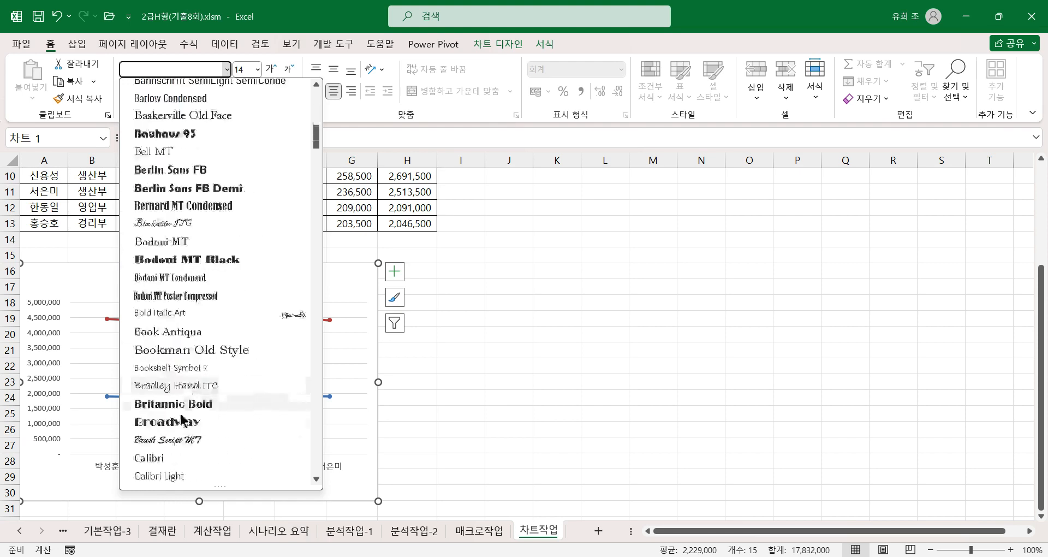
{"action": "scroll", "coordinate": [178, 433], "scroll_direction": "down", "scroll_amount": 20}
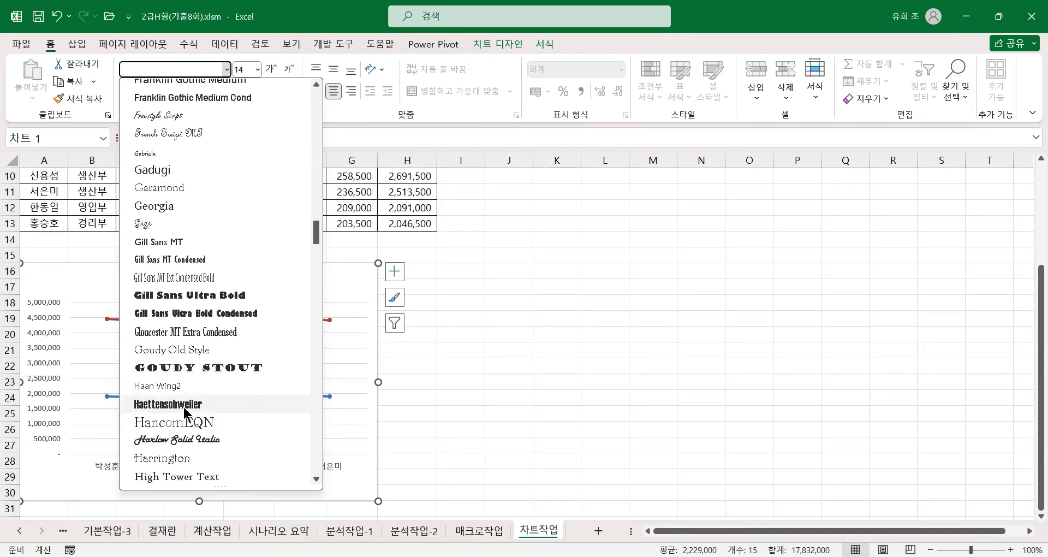
{"action": "scroll", "coordinate": [180, 434], "scroll_direction": "down", "scroll_amount": 20}
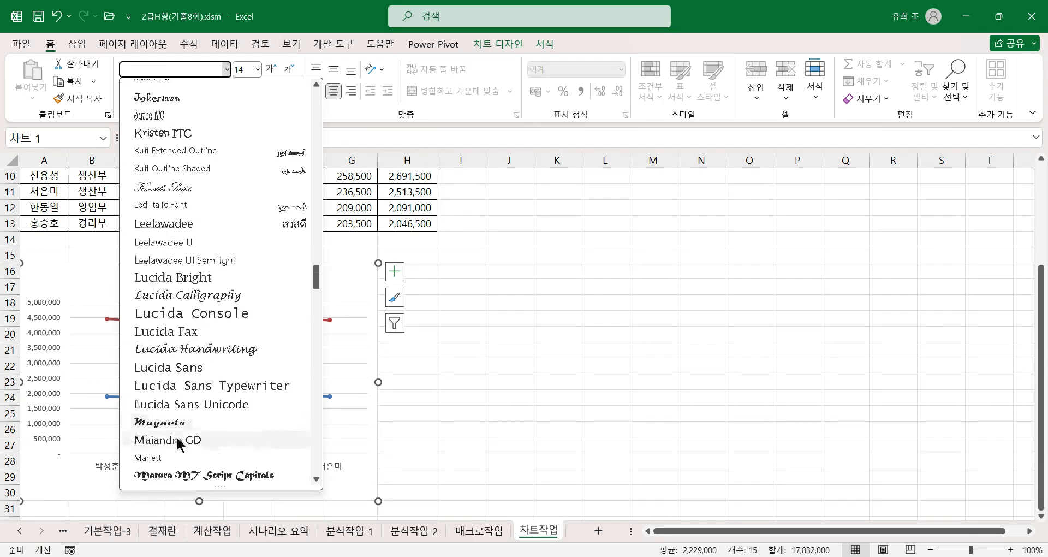
{"action": "scroll", "coordinate": [172, 446], "scroll_direction": "down", "scroll_amount": 20}
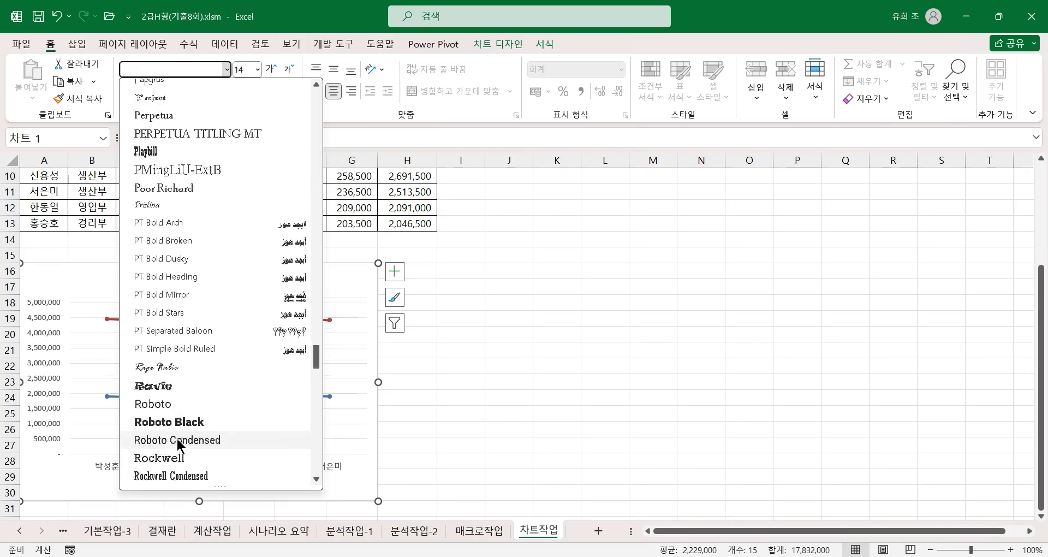
{"action": "scroll", "coordinate": [275, 402], "scroll_direction": "down", "scroll_amount": 20}
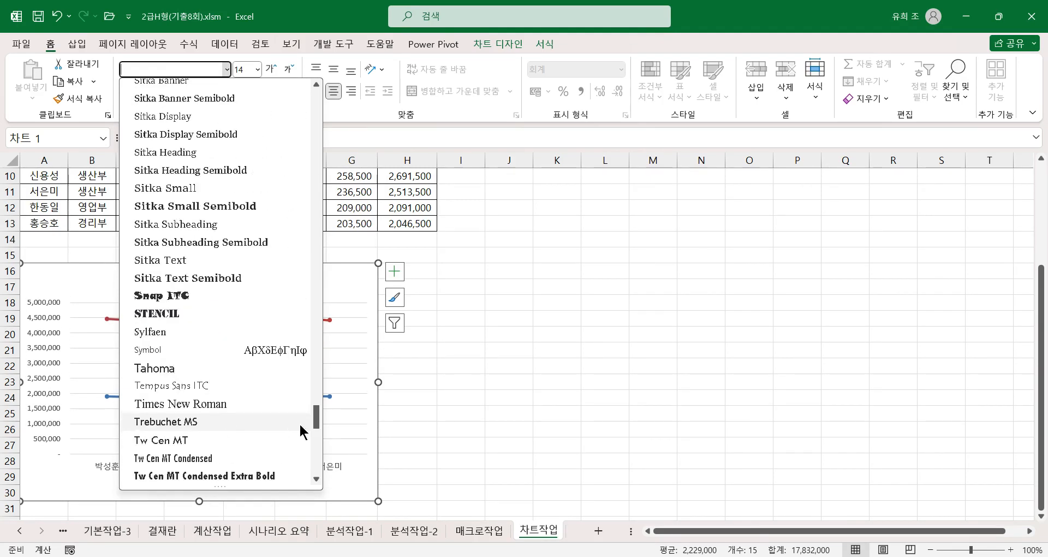
{"action": "scroll", "coordinate": [202, 457], "scroll_direction": "down", "scroll_amount": 3}
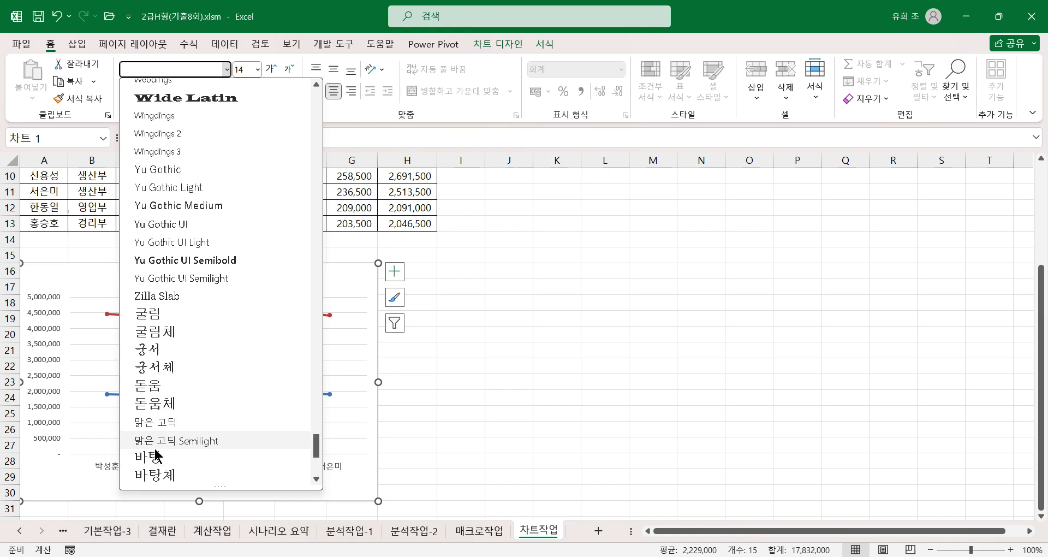
{"action": "left_click", "coordinate": [137, 422]}
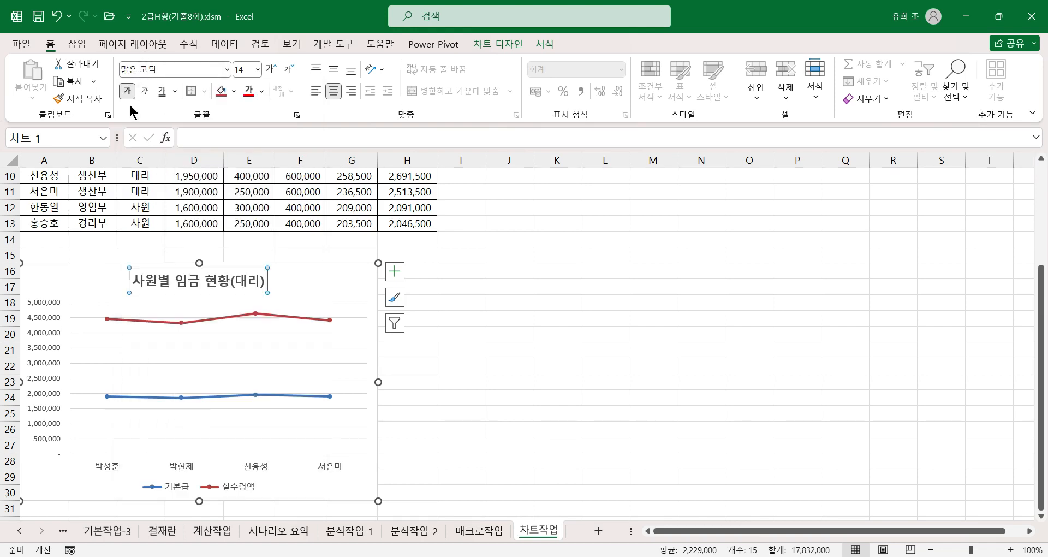
Step: Set the chart title's font size to 18
{"action": "left_click", "coordinate": [257, 69]}
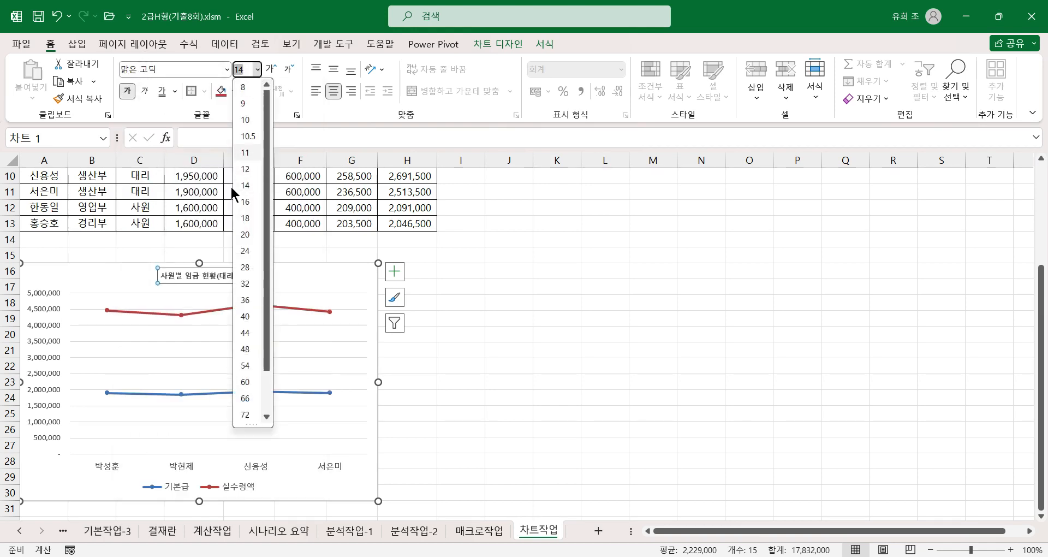
{"action": "left_click", "coordinate": [247, 203]}
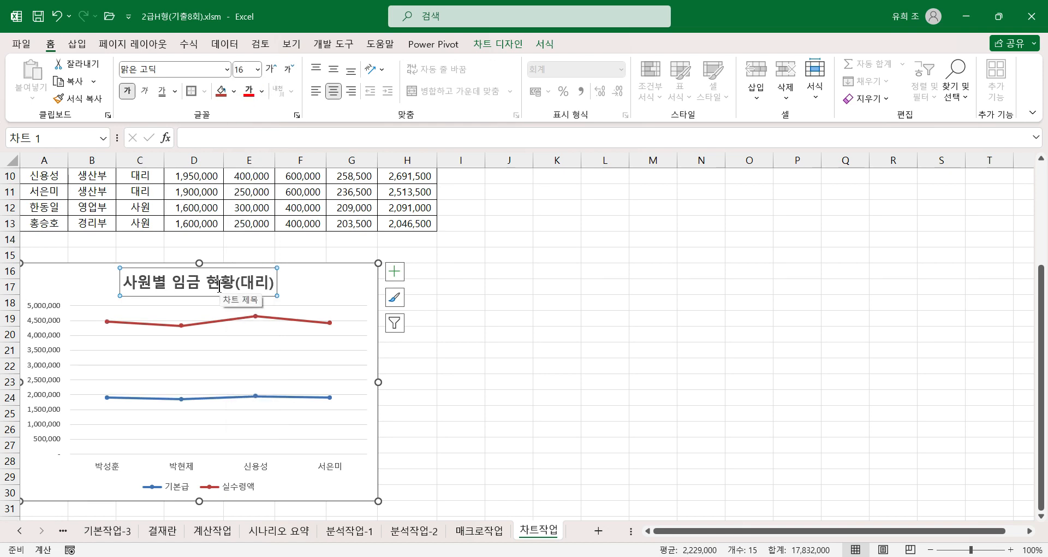
{"action": "left_click", "coordinate": [257, 69]}
{"action": "left_click", "coordinate": [246, 218]}
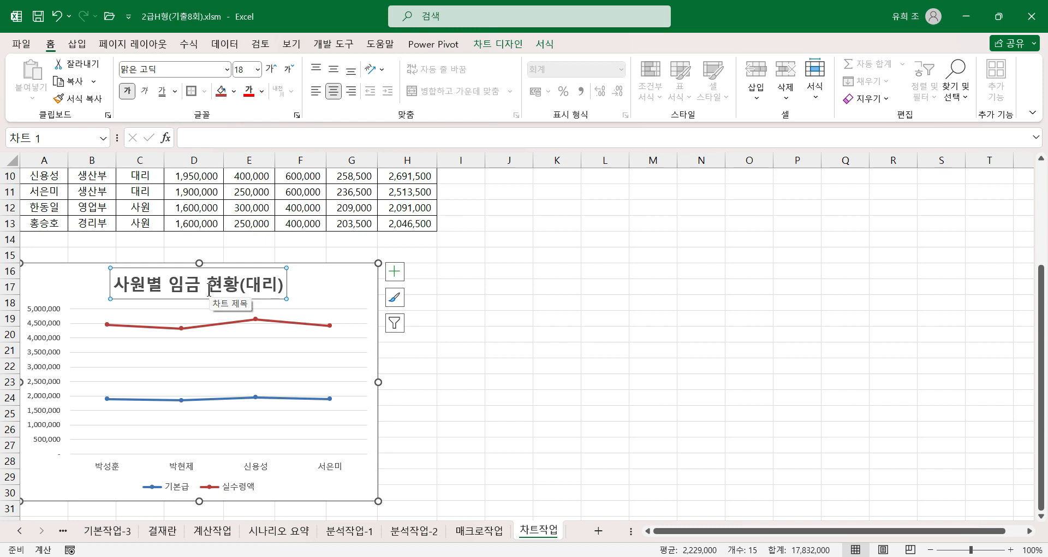
Step: Add only the primary vertical axis title to the chart and set its text to 금액
{"action": "left_click", "coordinate": [396, 272]}
{"action": "left_click", "coordinate": [424, 304]}
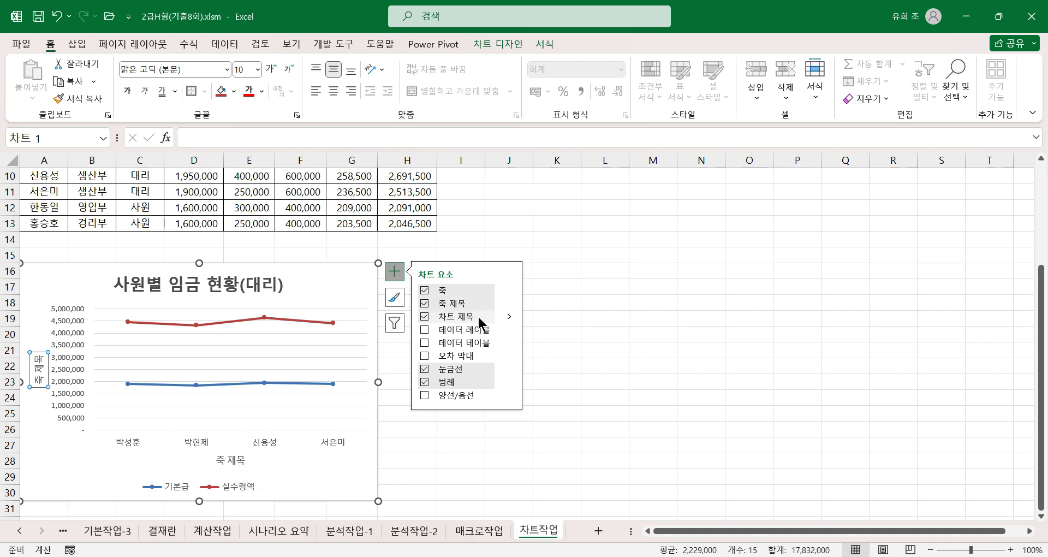
{"action": "mouse_move", "coordinate": [509, 303]}
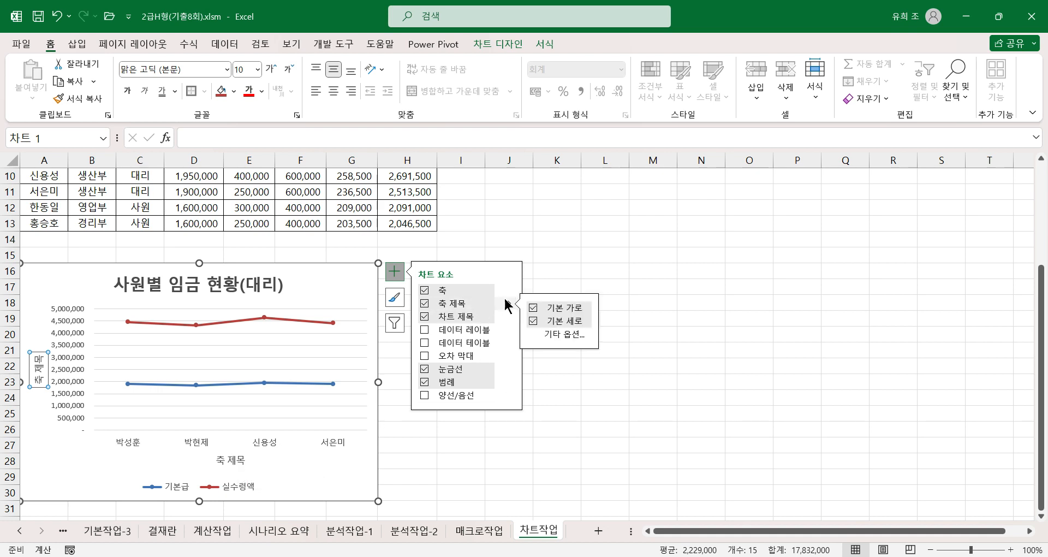
{"action": "left_click", "coordinate": [534, 307]}
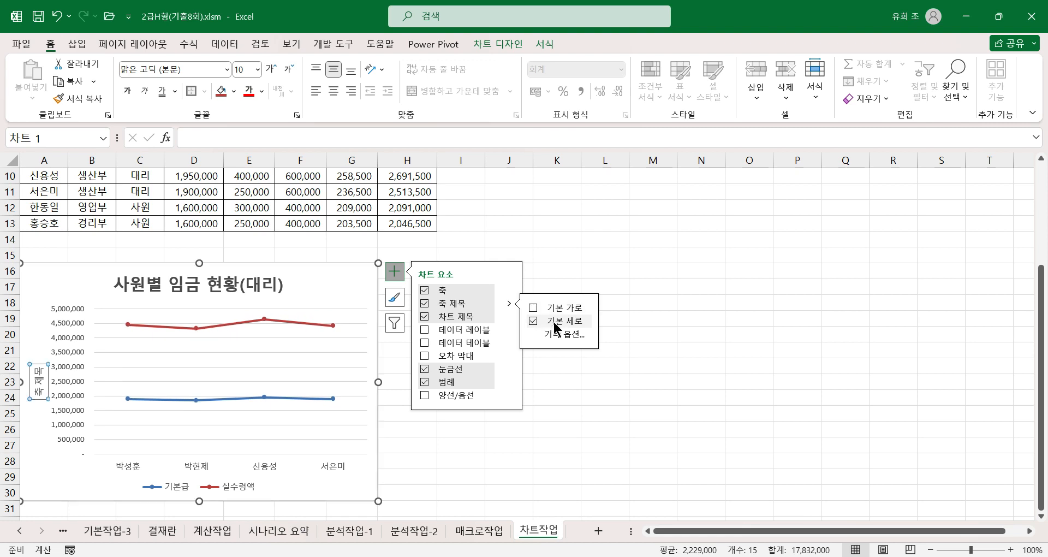
{"action": "left_click_drag", "start_coordinate": [31, 371], "coordinate": [47, 404]}
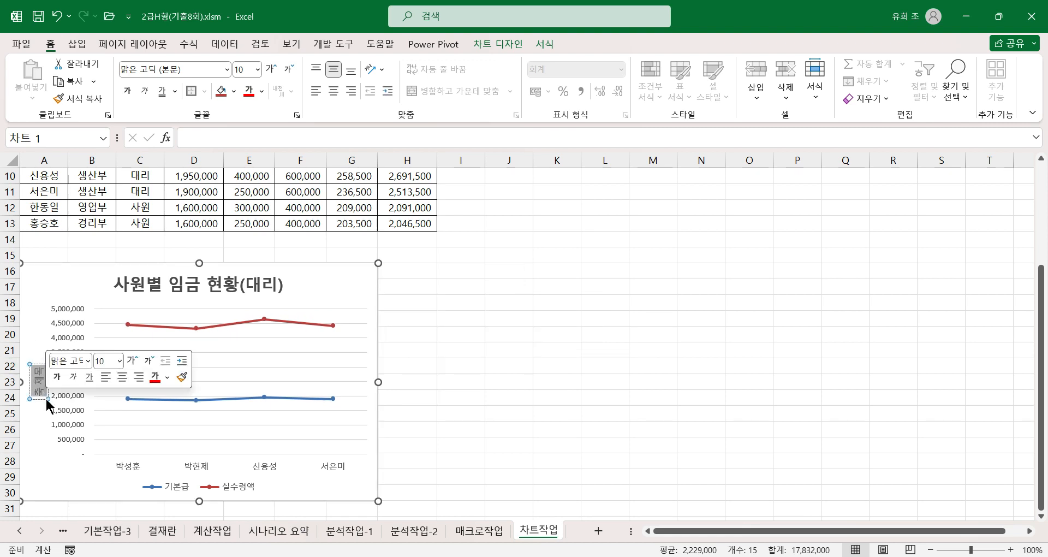
{"action": "type", "text": "금애"}
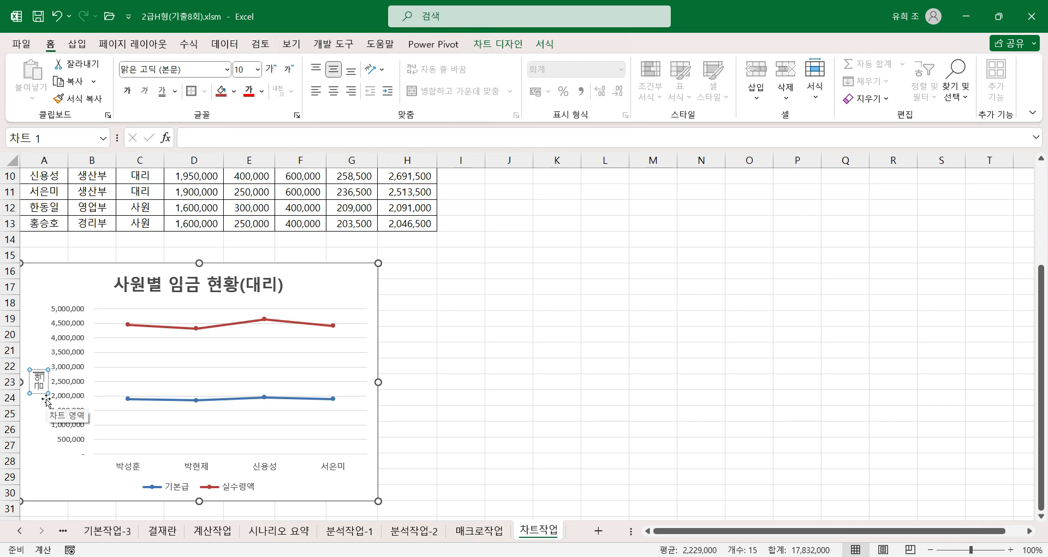
Step: Set the text direction of the 금액 axis title to 가로
{"action": "double_click", "coordinate": [44, 394]}
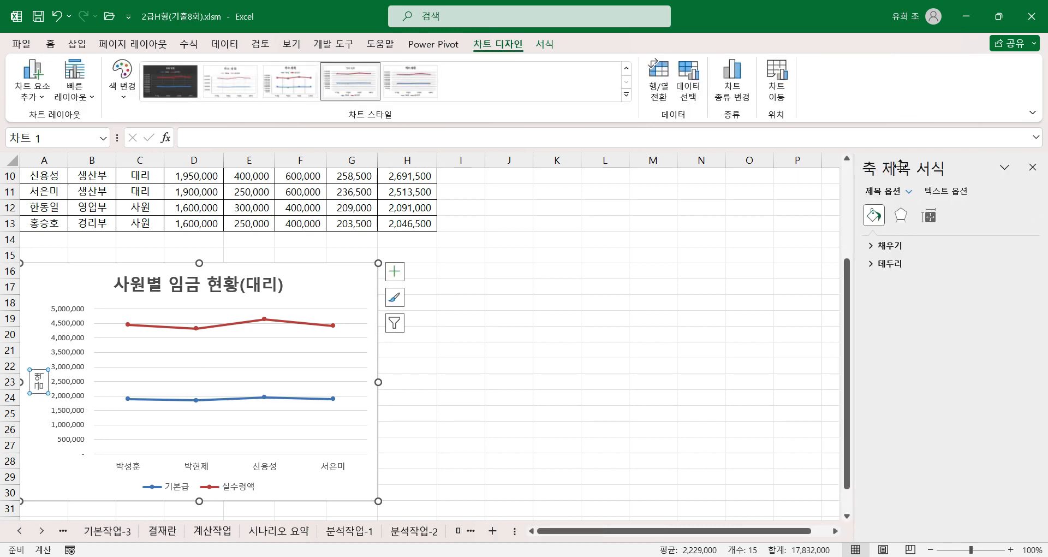
{"action": "left_click", "coordinate": [927, 219]}
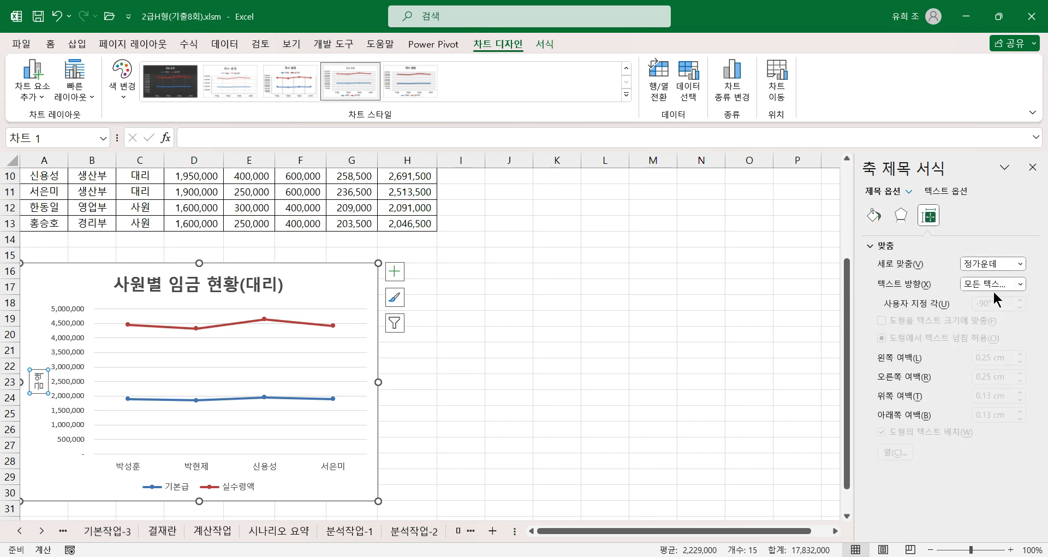
{"action": "left_click", "coordinate": [1008, 284]}
{"action": "left_click", "coordinate": [961, 317]}
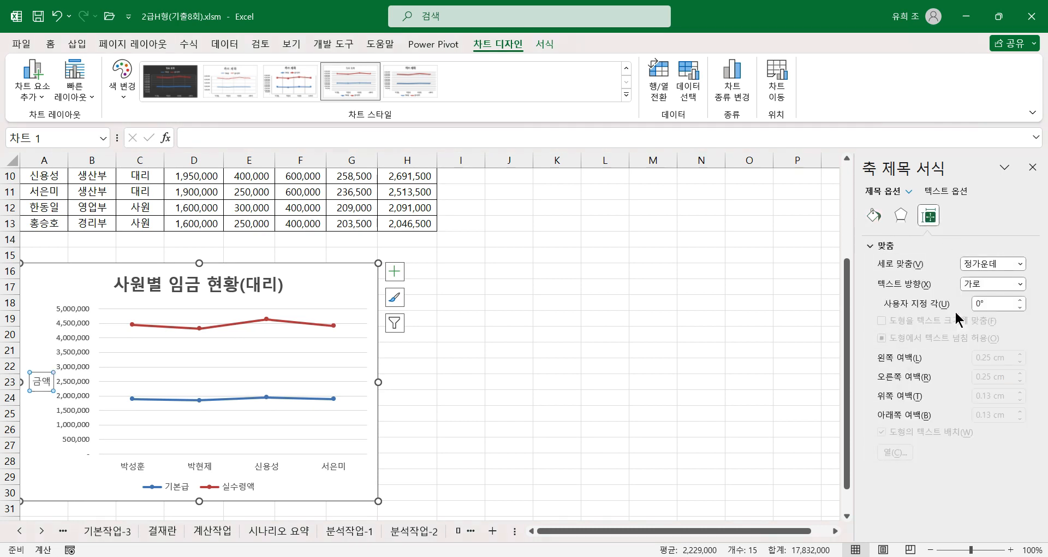
Step: Set the major unit of the chart's vertical value axis to 1,000,000
{"action": "left_click", "coordinate": [73, 371]}
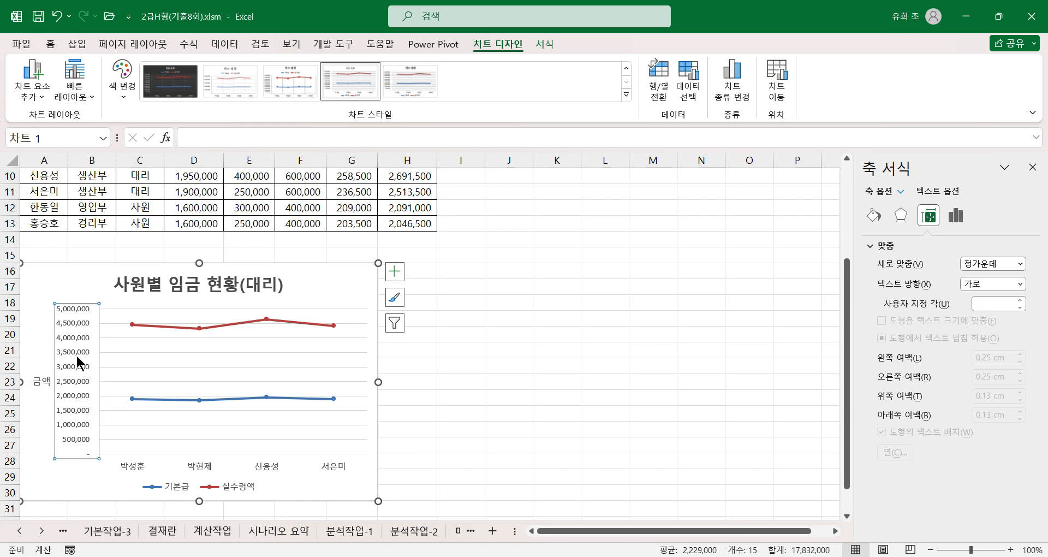
{"action": "left_click", "coordinate": [956, 216]}
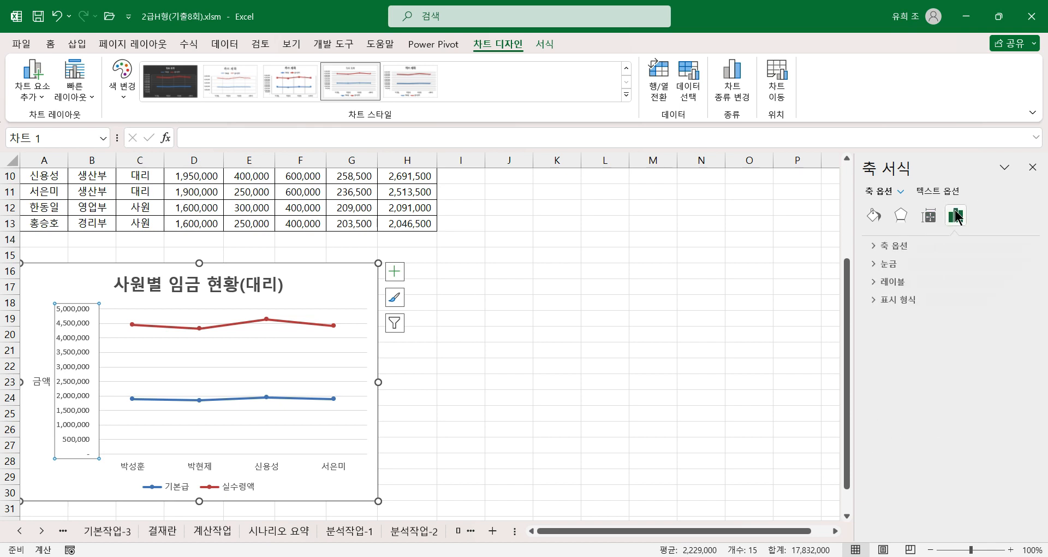
{"action": "left_click", "coordinate": [888, 248]}
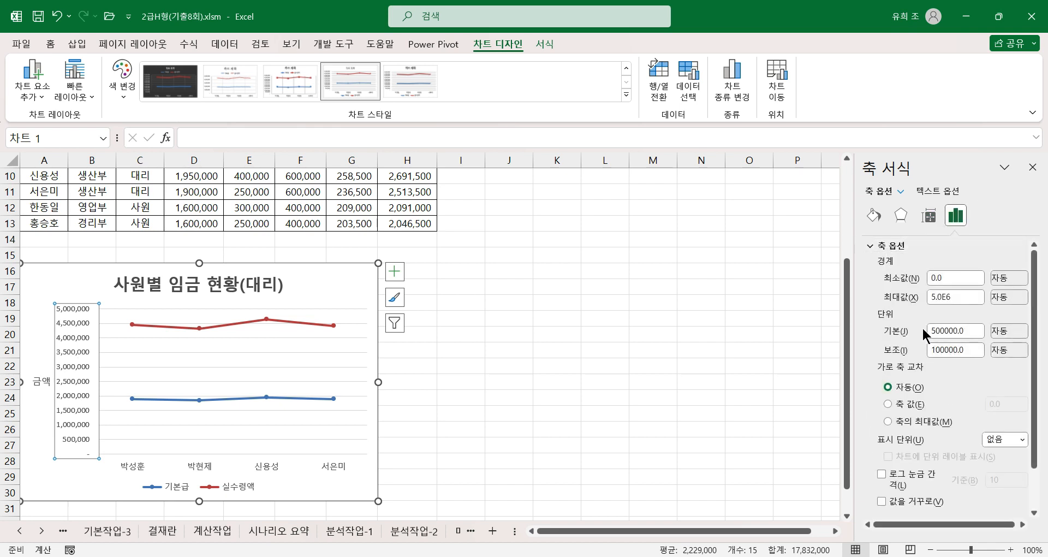
{"action": "left_click_drag", "start_coordinate": [983, 331], "coordinate": [895, 330]}
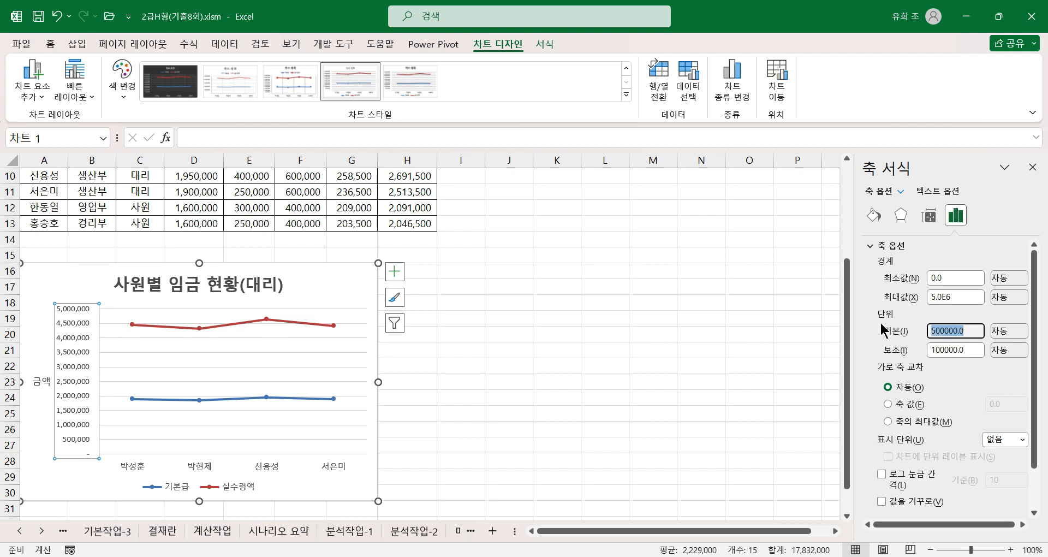
{"action": "type", "text": "100000"}
{"action": "key", "text": "Return"}
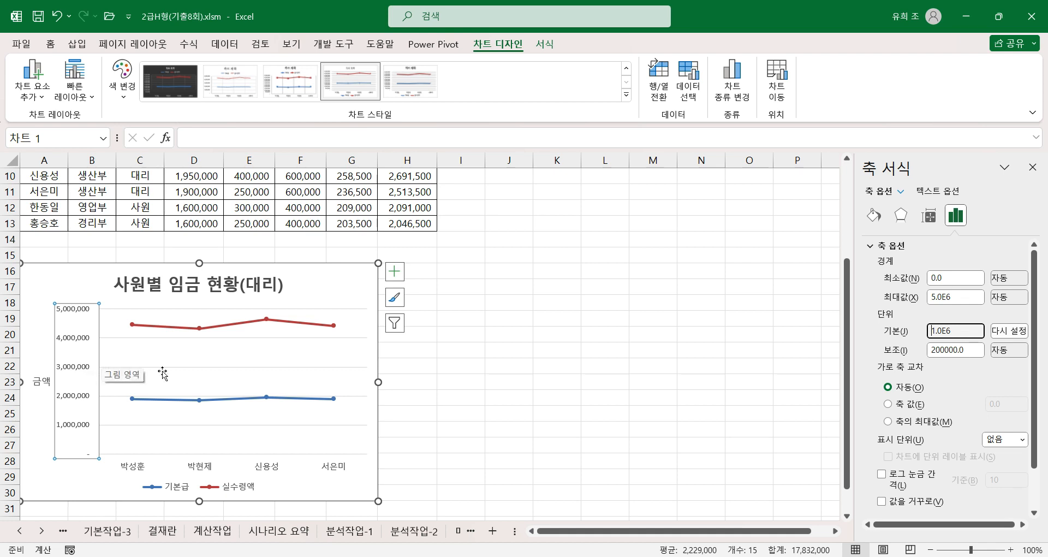
Step: Add a data label to only the highest data point of the 실수령액 series
{"action": "left_click", "coordinate": [264, 328]}
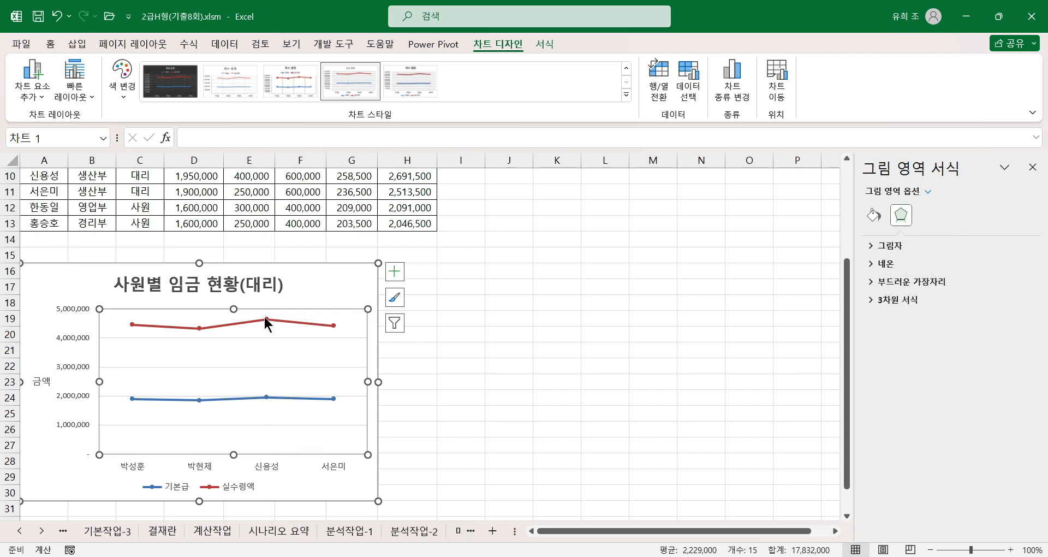
{"action": "left_click", "coordinate": [265, 318]}
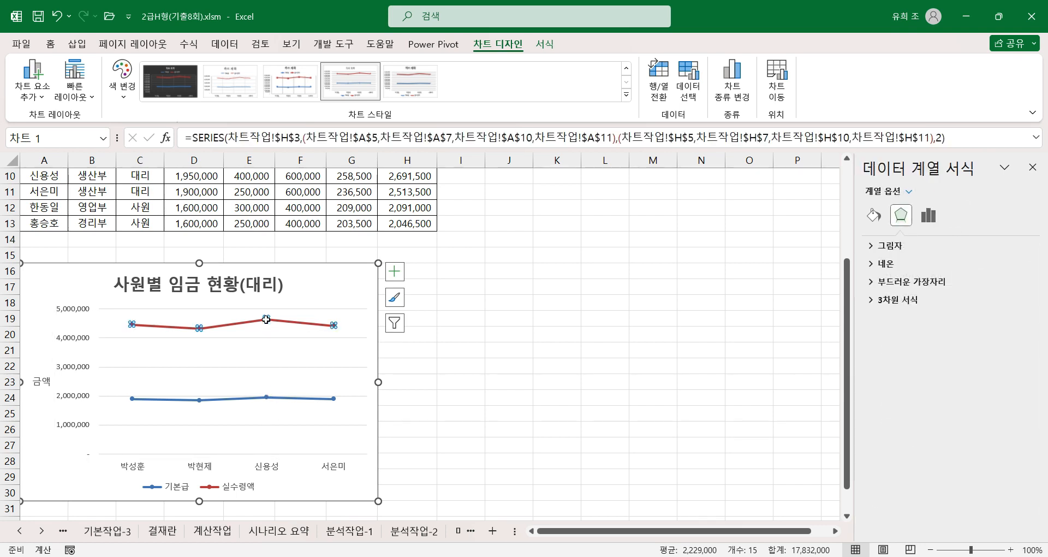
{"action": "left_click", "coordinate": [266, 319]}
{"action": "left_click", "coordinate": [394, 271]}
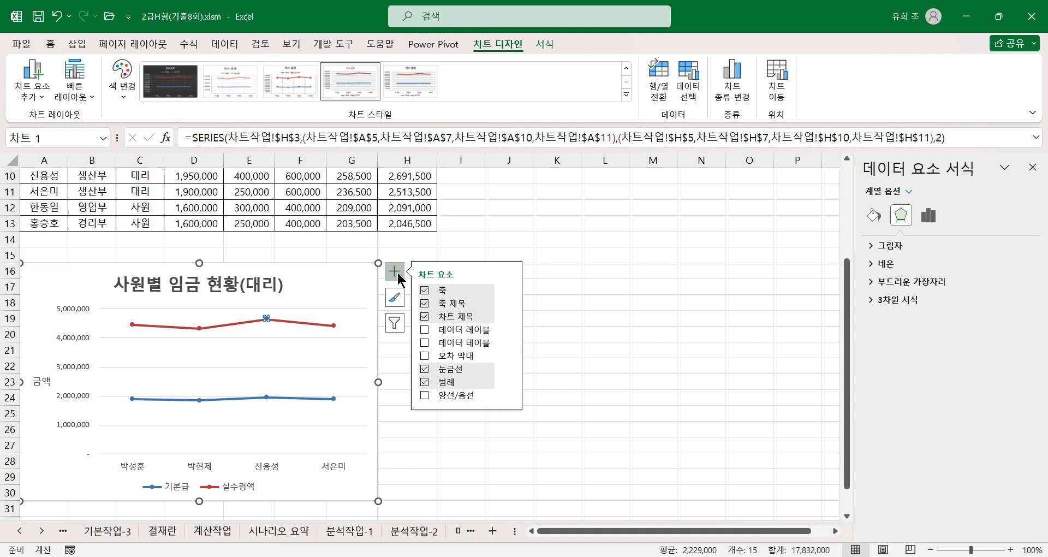
{"action": "left_click", "coordinate": [468, 331]}
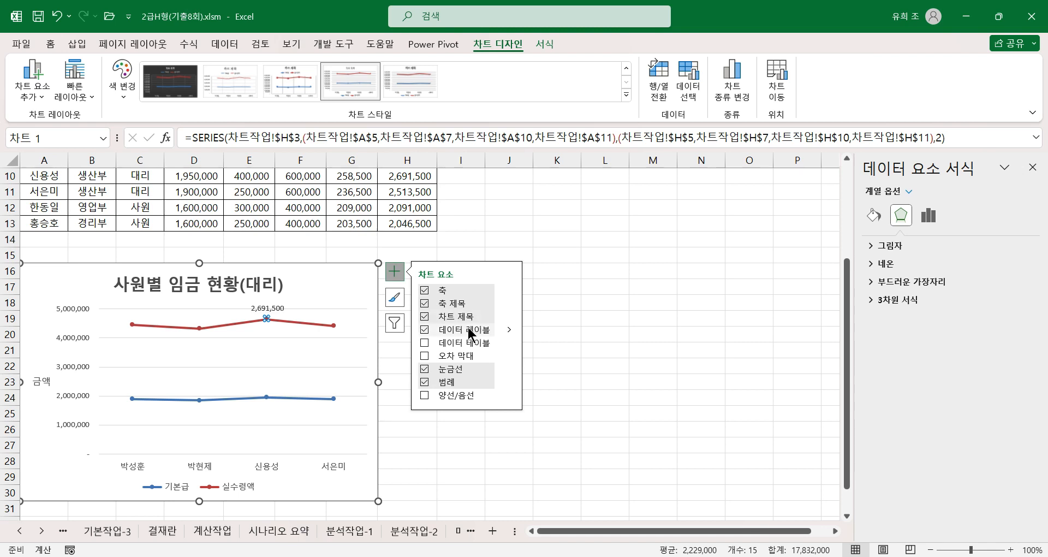
{"action": "left_click", "coordinate": [508, 331]}
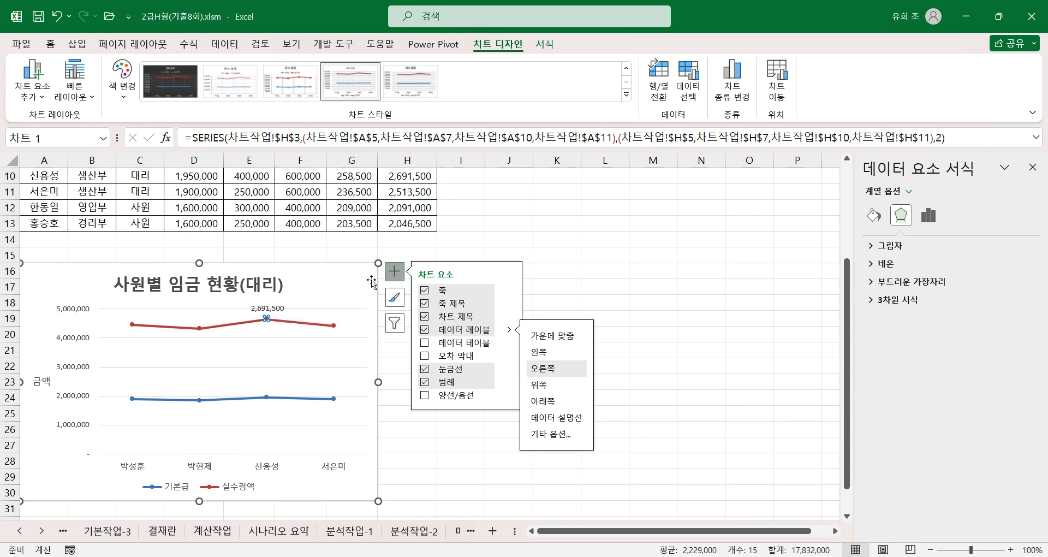
Step: Give the chart area's border rounded corners (둥근 모서리)
{"action": "left_click", "coordinate": [351, 277]}
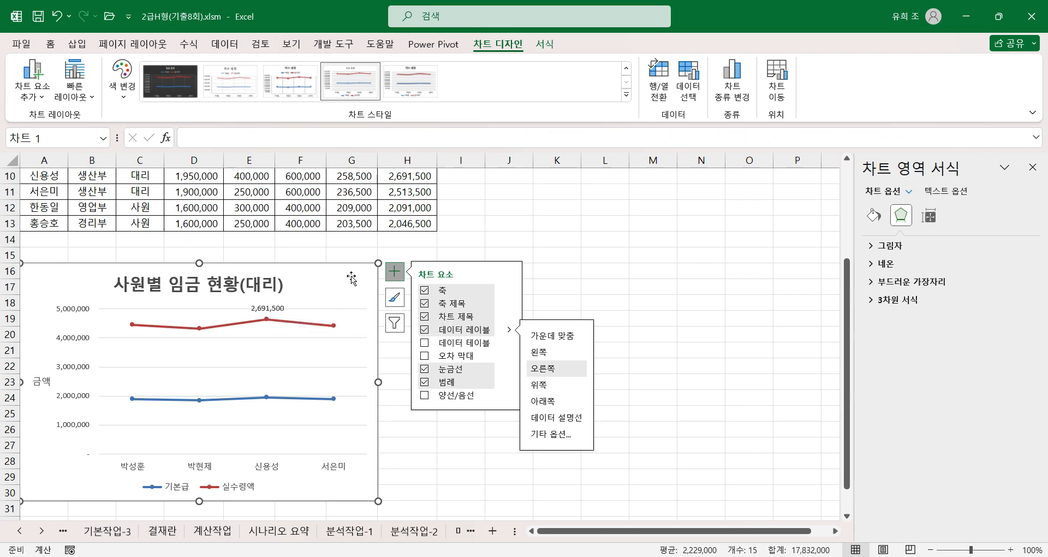
{"action": "left_click", "coordinate": [873, 215]}
{"action": "left_click", "coordinate": [880, 263]}
{"action": "scroll", "coordinate": [896, 382], "scroll_direction": "down", "scroll_amount": 2}
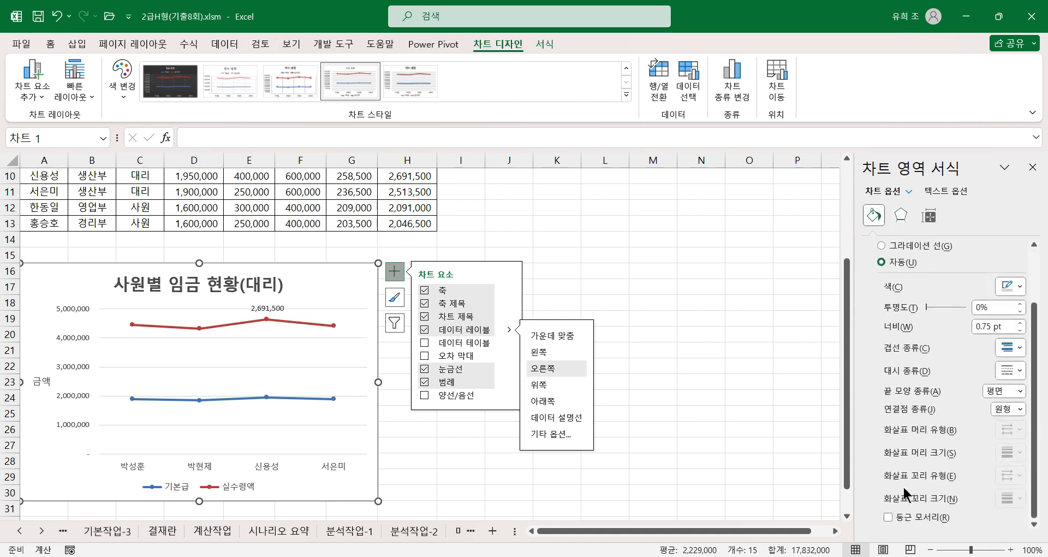
{"action": "left_click", "coordinate": [888, 517]}
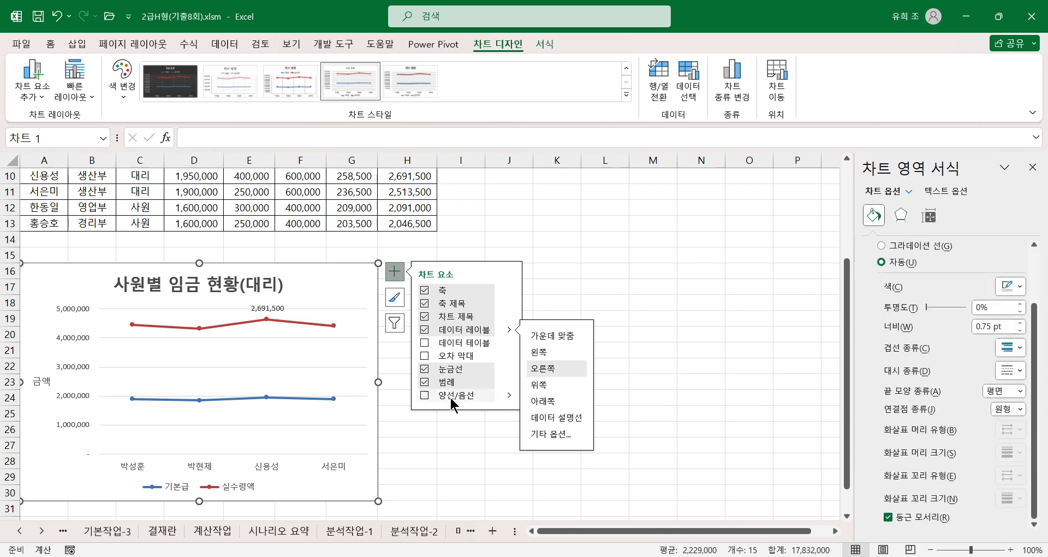
{"action": "left_click", "coordinate": [651, 287]}
{"action": "scroll", "coordinate": [155, 392], "scroll_direction": "down", "scroll_amount": 1}
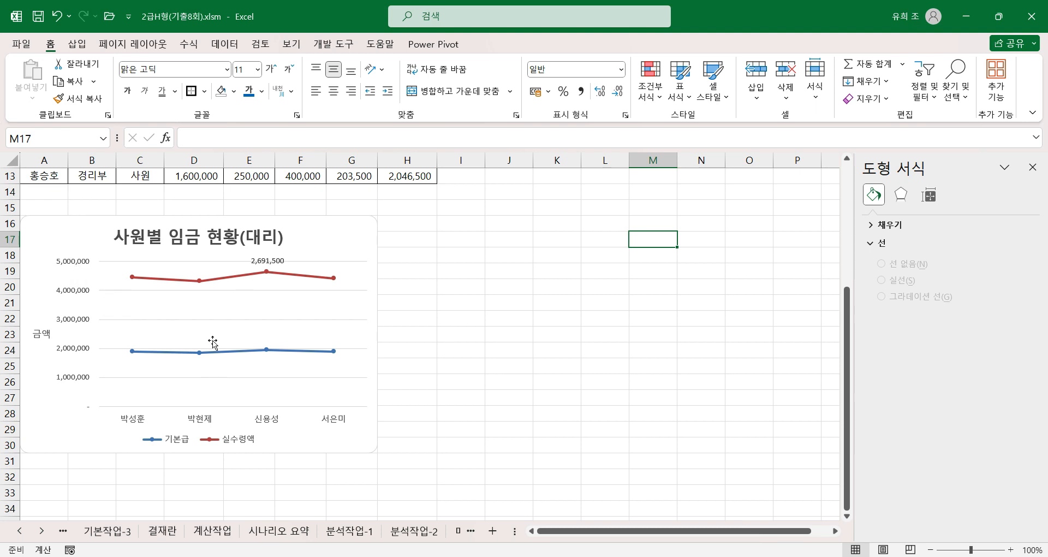
Step: Set the maximum bound of the chart's vertical value axis to 3,000,000
{"action": "left_click", "coordinate": [75, 326]}
{"action": "left_click", "coordinate": [75, 327]}
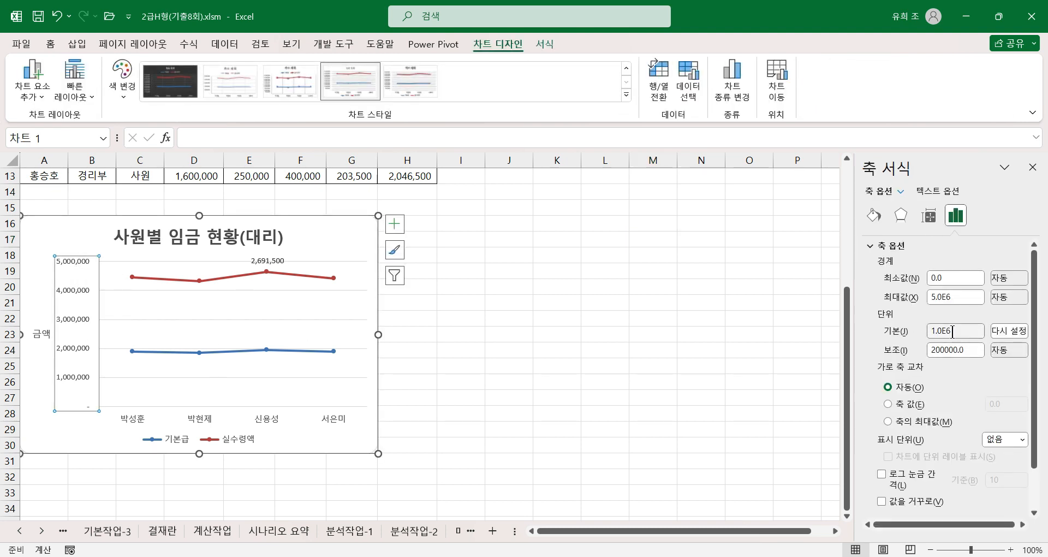
{"action": "double_click", "coordinate": [959, 296]}
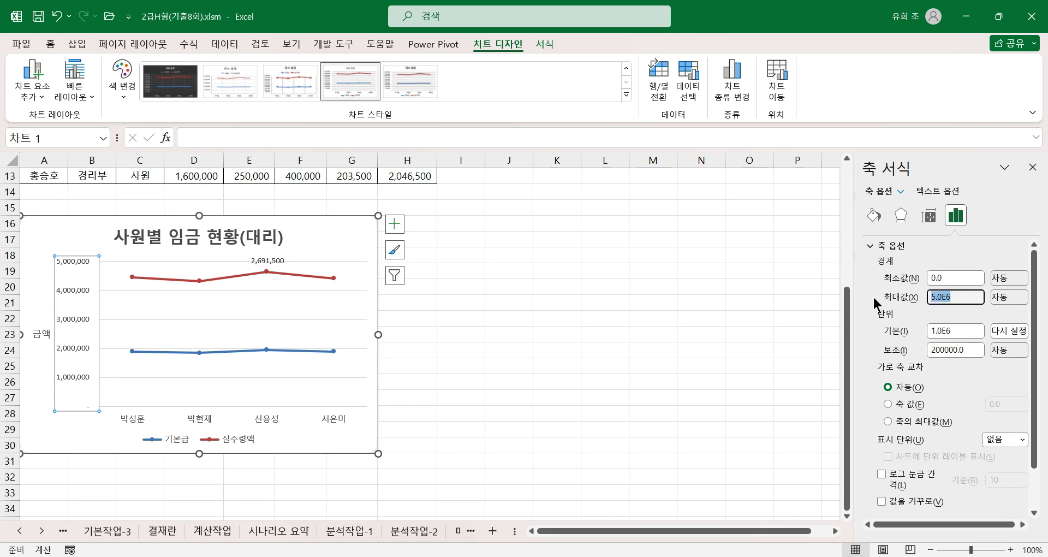
{"action": "type", "text": "3"}
{"action": "type", "text": "000000"}
{"action": "key", "text": "Return"}
{"action": "scroll", "coordinate": [95, 429], "scroll_direction": "up", "scroll_amount": 2}
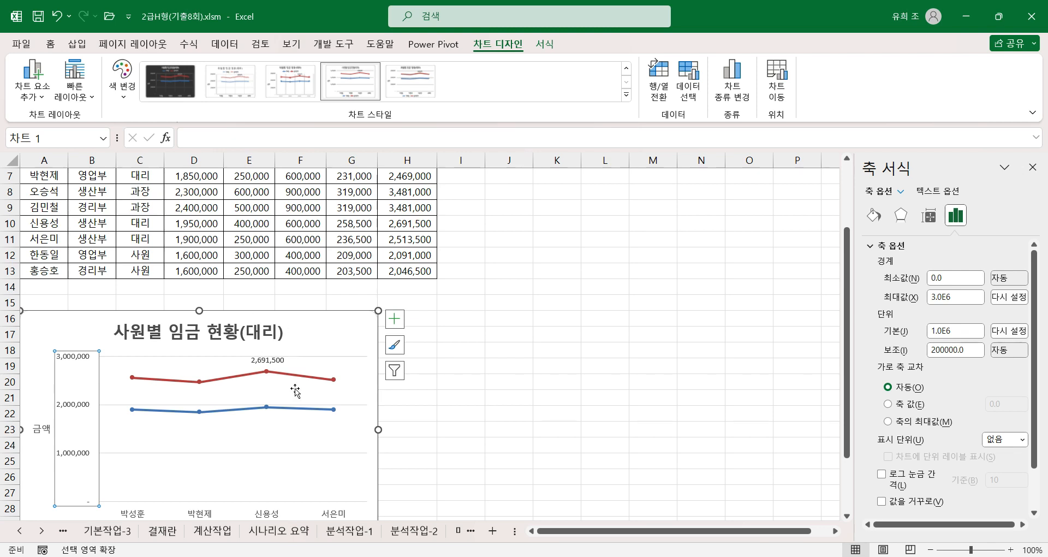
{"action": "scroll", "coordinate": [295, 390], "scroll_direction": "down", "scroll_amount": 2}
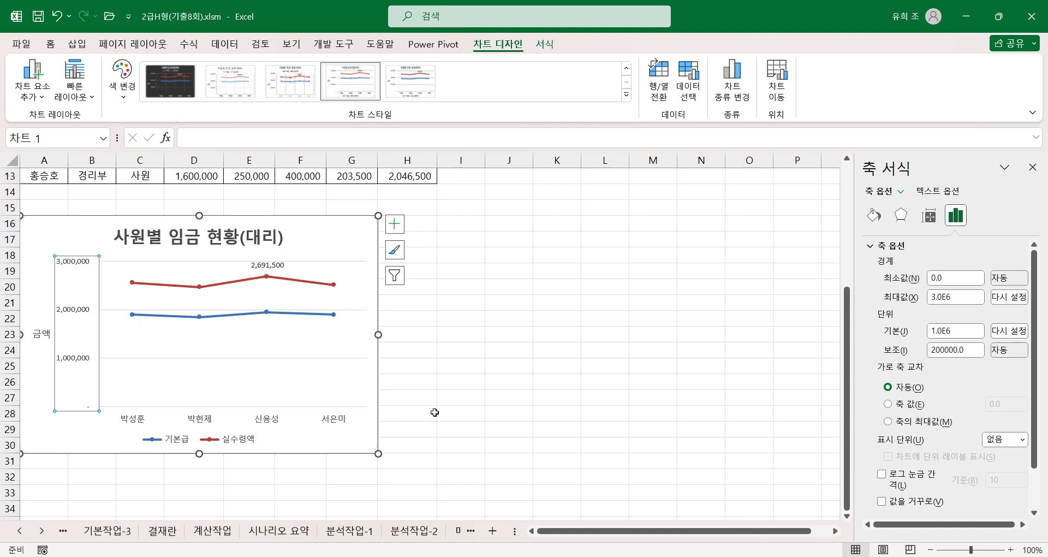
{"action": "left_click", "coordinate": [445, 374]}
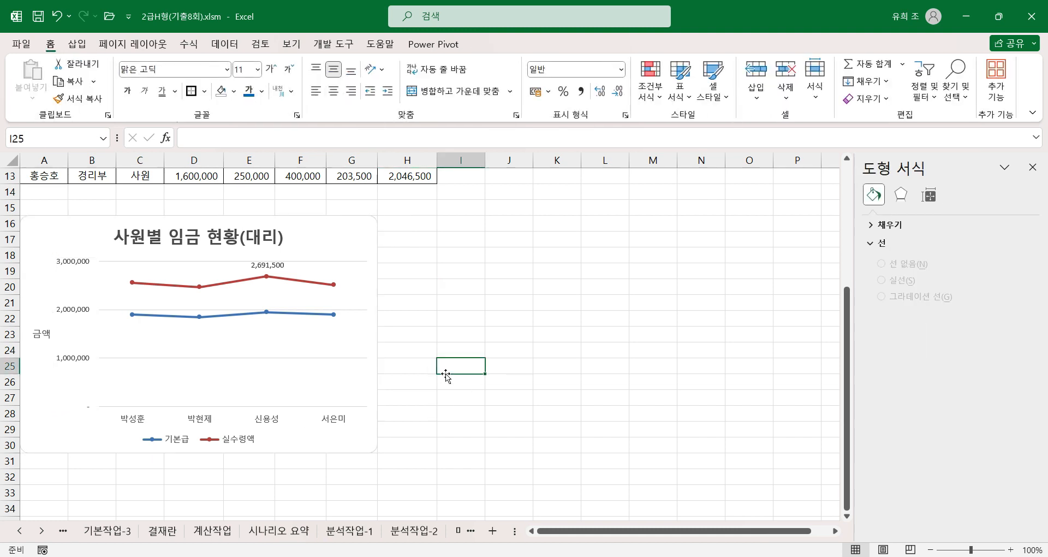
{"action": "scroll", "coordinate": [448, 409], "scroll_direction": "up", "scroll_amount": 1}
{"action": "scroll", "coordinate": [448, 409], "scroll_direction": "down", "scroll_amount": 2}
{"action": "scroll", "coordinate": [449, 410], "scroll_direction": "up", "scroll_amount": 3}
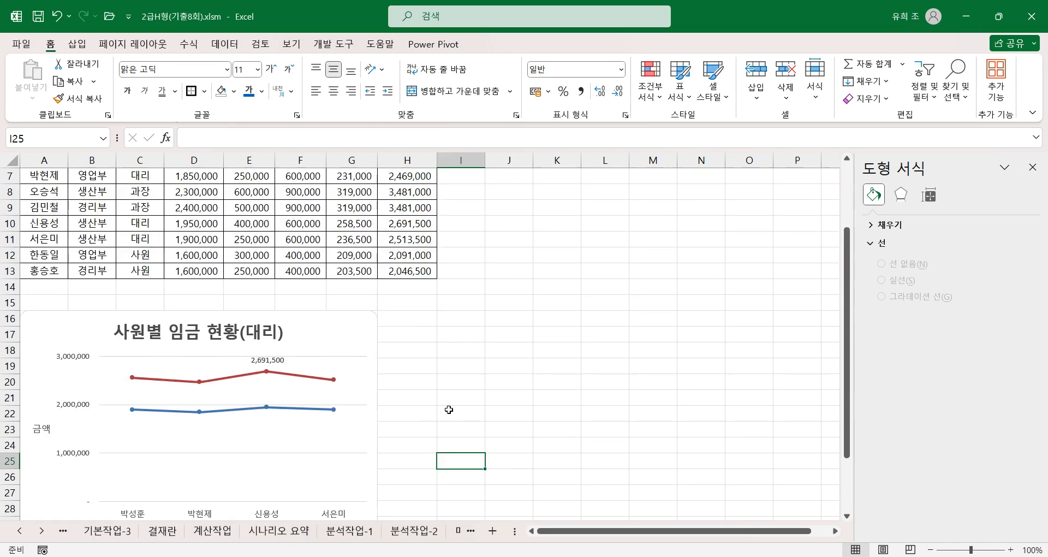
{"action": "scroll", "coordinate": [449, 408], "scroll_direction": "down", "scroll_amount": 2}
{"action": "left_click", "coordinate": [408, 386]}
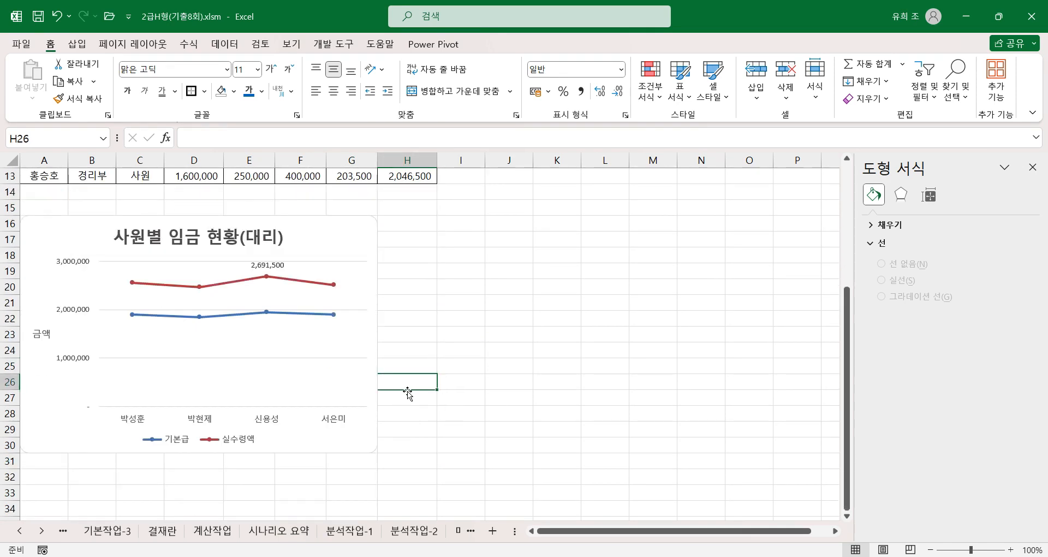